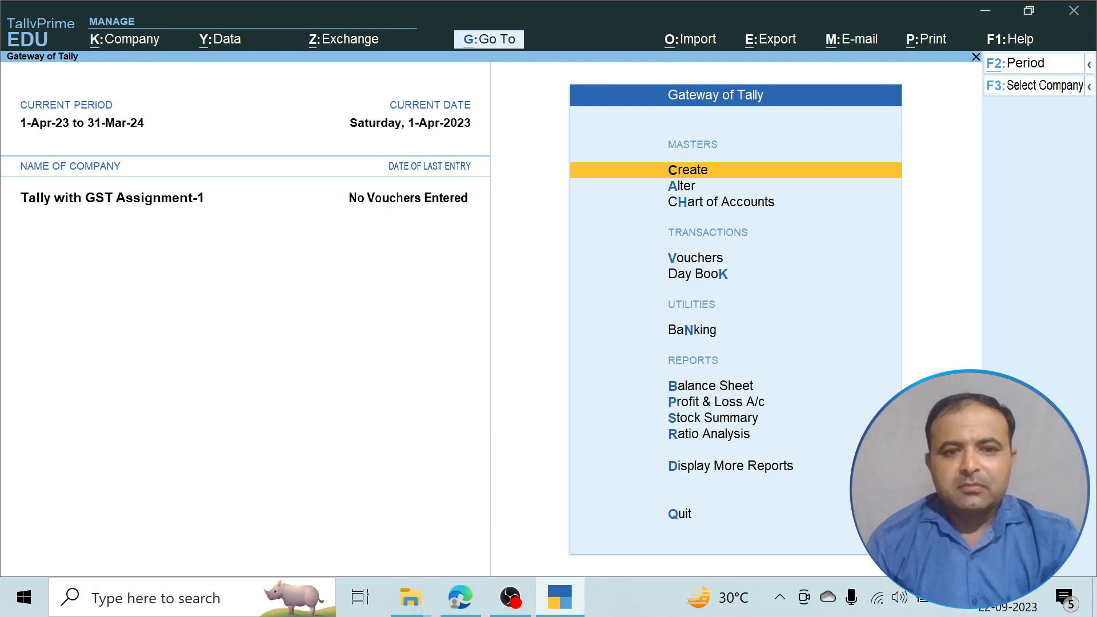
Scroll through the assignment's transactions in the Edge PDF, then go back to TallyPrime.
key(alt+Tab)
key(Tab)
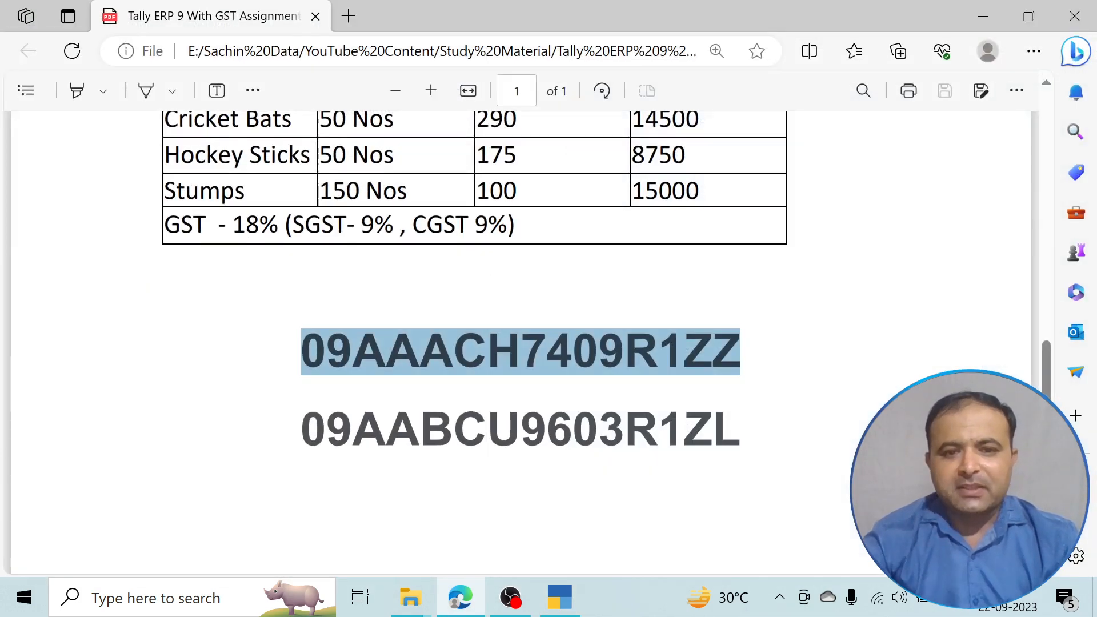
scroll(514, 343, up, 15)
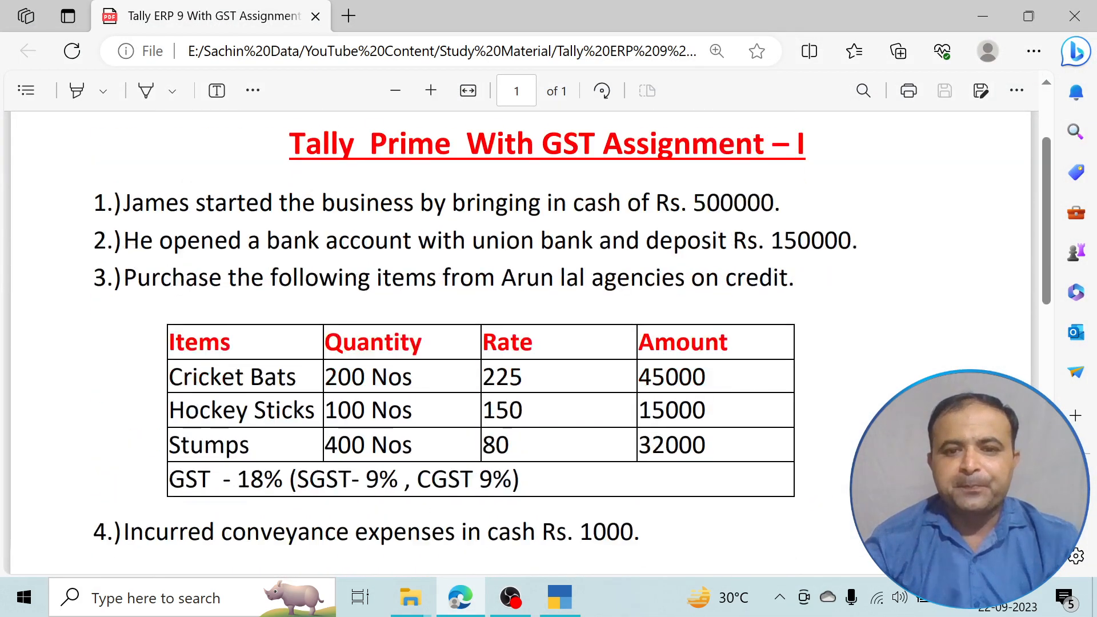
scroll(434, 348, down, 1)
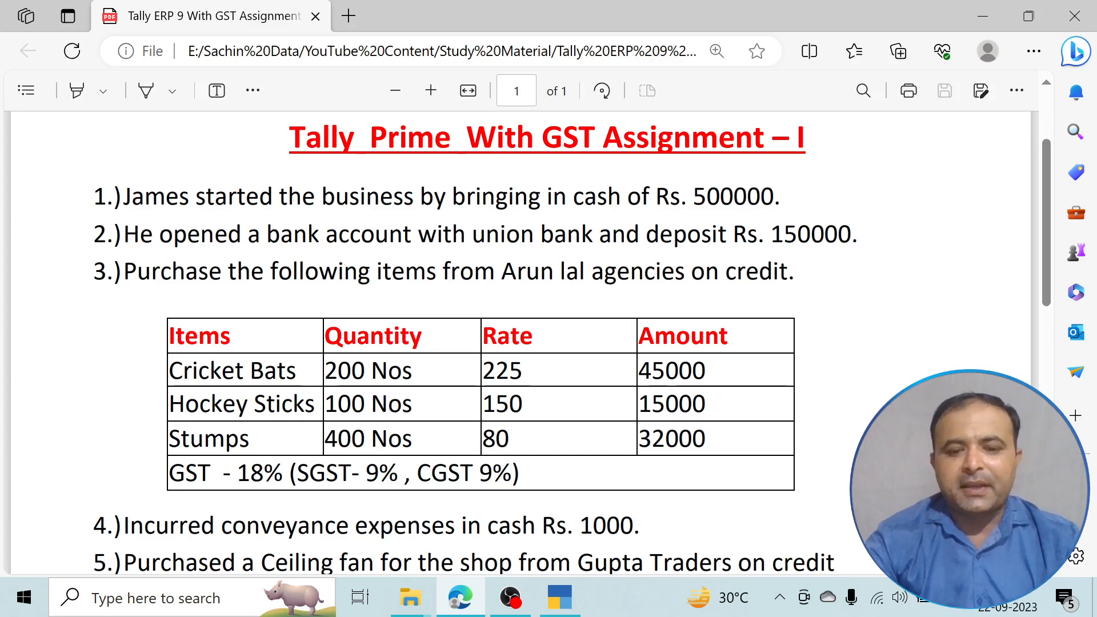
key(alt+Tab)
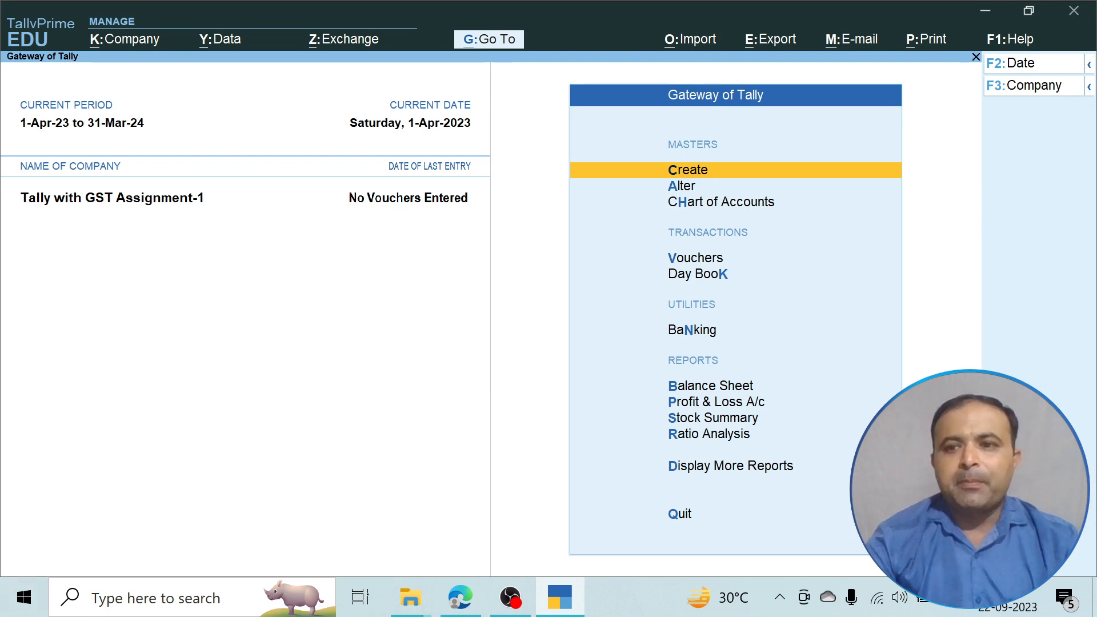
Check the company details of 'Tally with GST Assignment-1' and accept them unchanged.
key(F3)
key(Up)
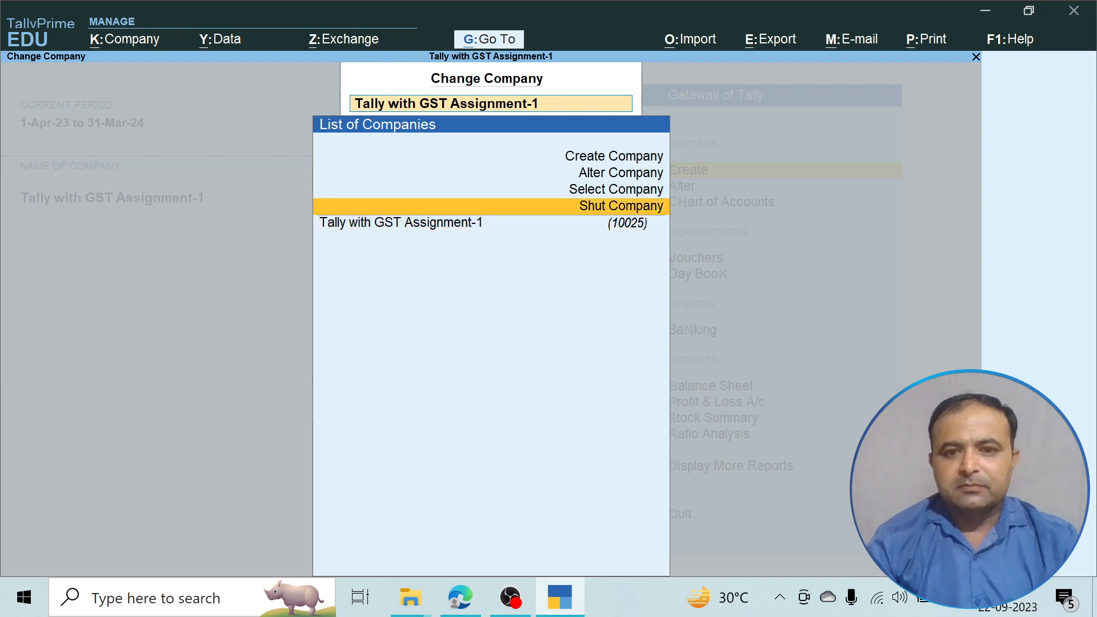
key(Up)
key(Up)
key(Return)
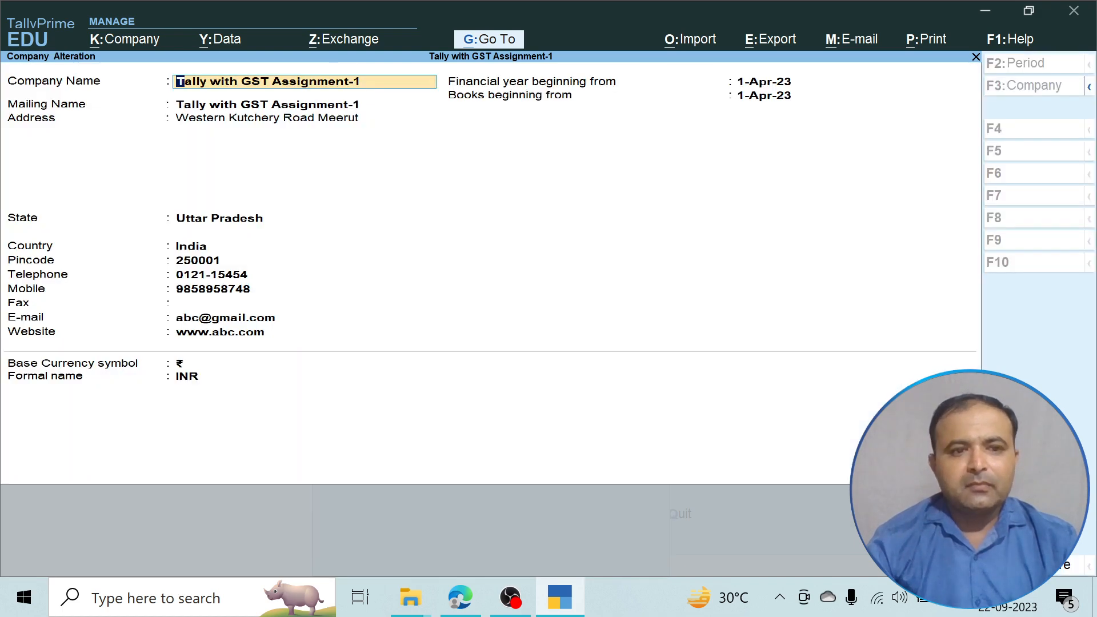
key(Return)
key(Return)
key(Return)
key(Return)
key(Return)
key(Return)
key(Return)
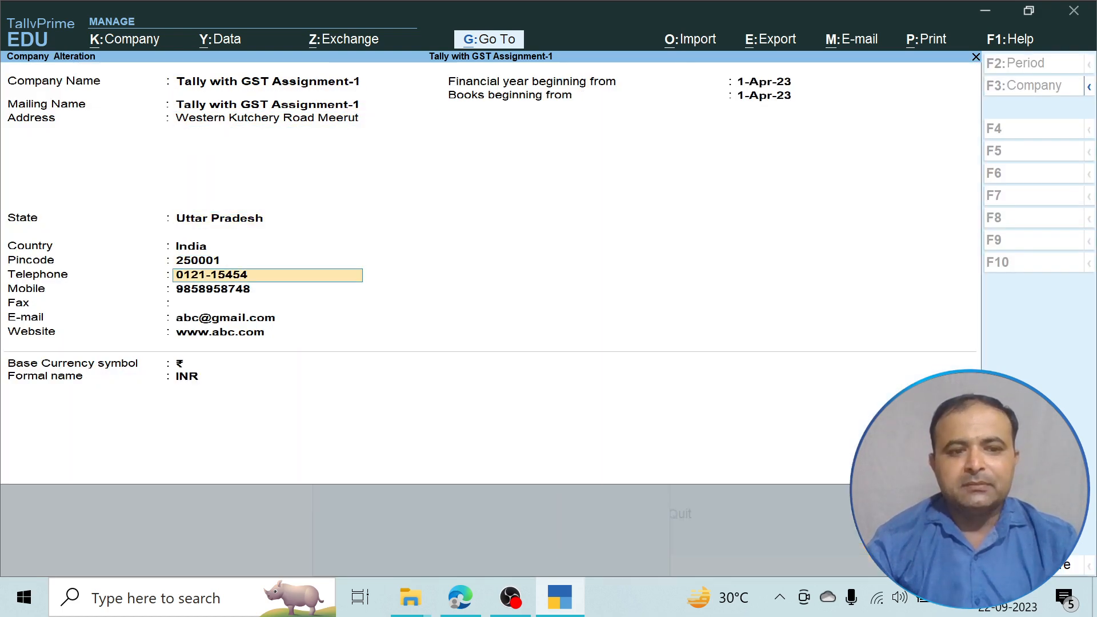
key(Return)
key(Return)
key(Return)
key(Return)
key(Return)
key(Return)
key(Return)
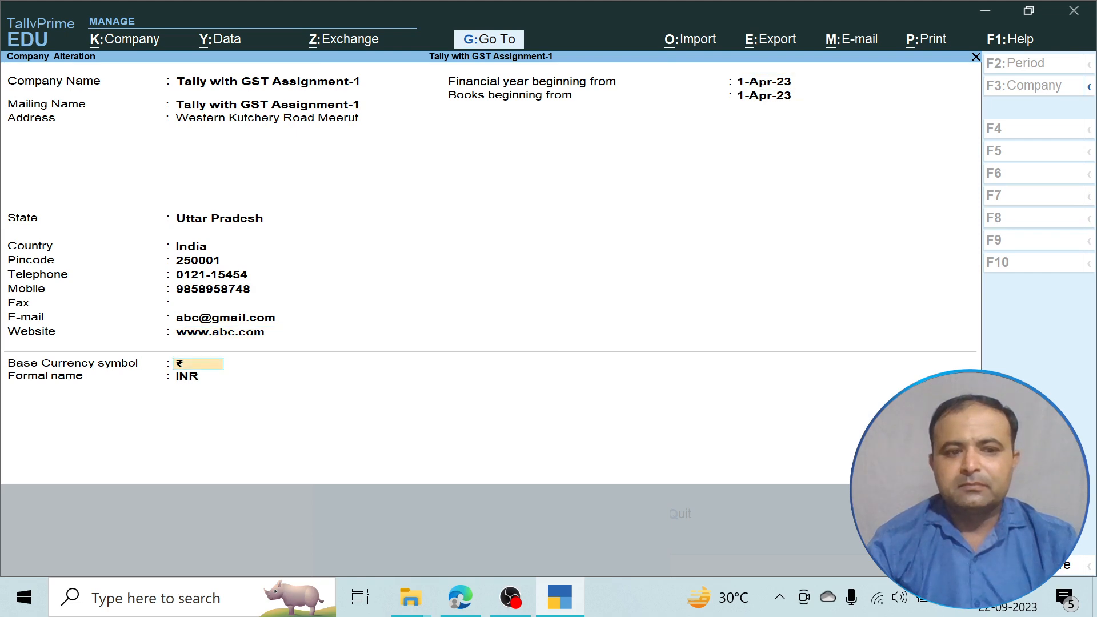
key(Return)
key(Return)
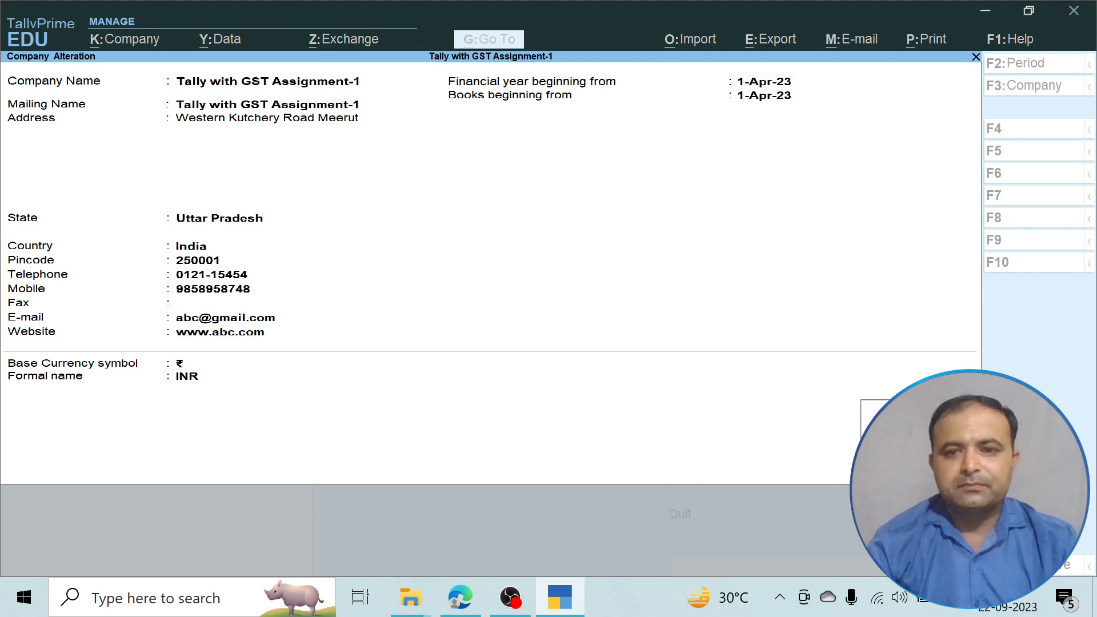
key(Return)
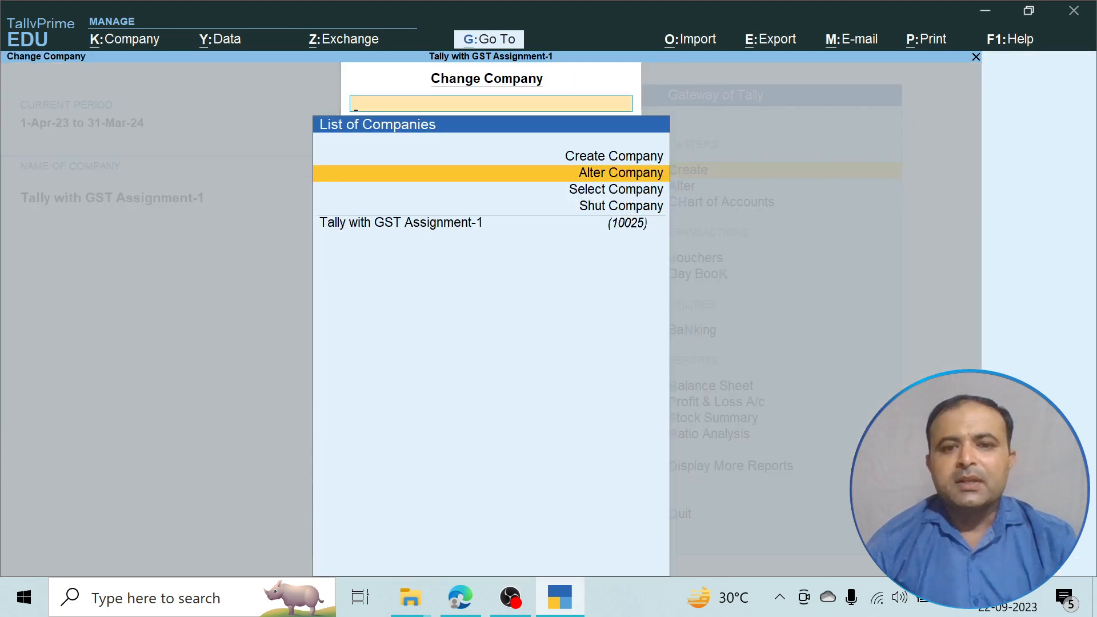
key(Escape)
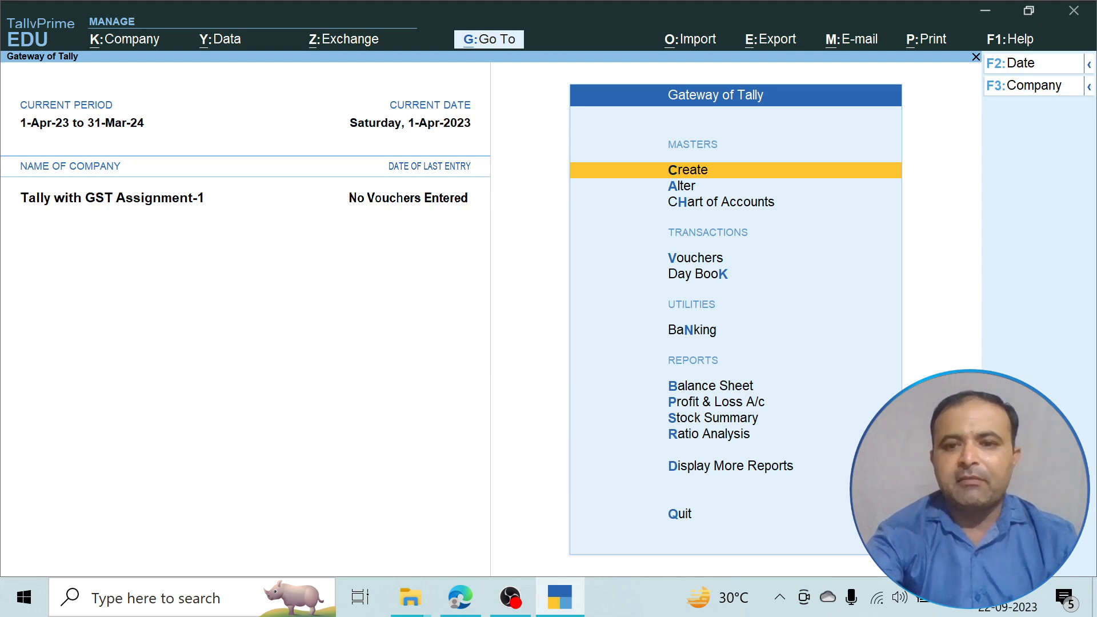
Keep GST details as Uttar Pradesh, Regular, Monthly GSTR1, e-Way Bill from 1-Apr-23, 50,000 threshold.
key(F11)
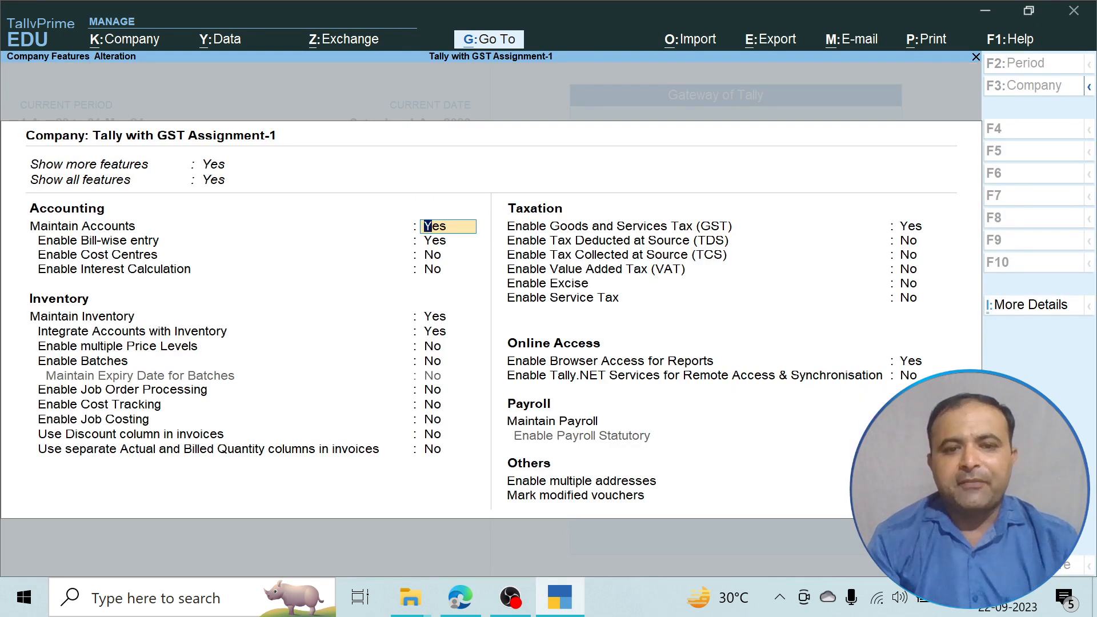
key(Return)
key(Return)
key(Return)
key(Return)
key(Return)
key(Return)
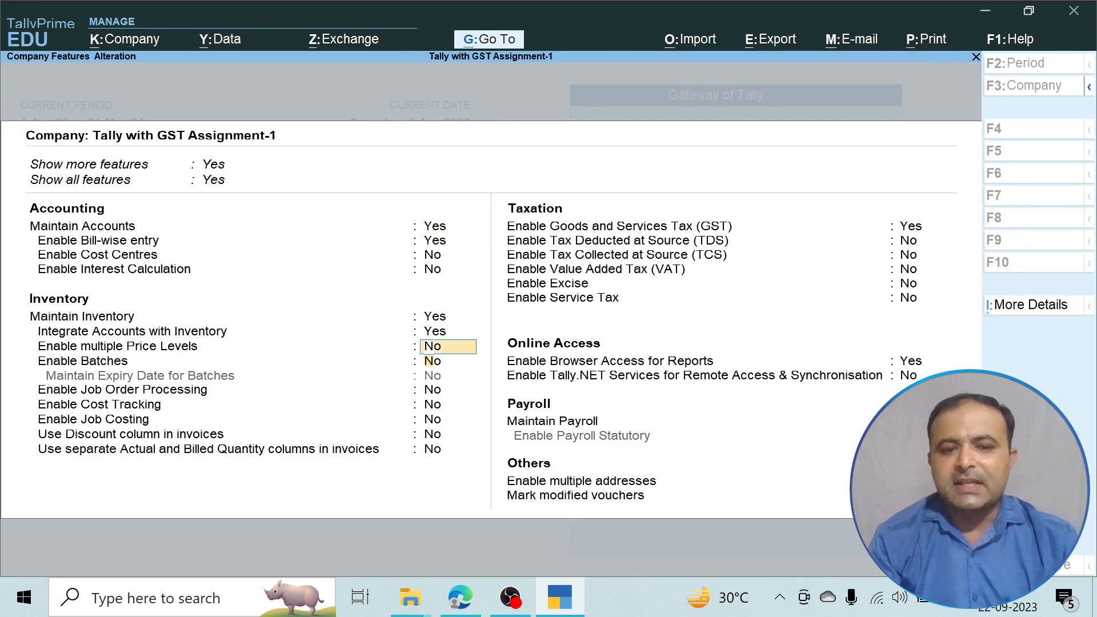
key(Return)
key(Return)
key(Return)
key(Return)
key(Return)
key(Return)
key(Return)
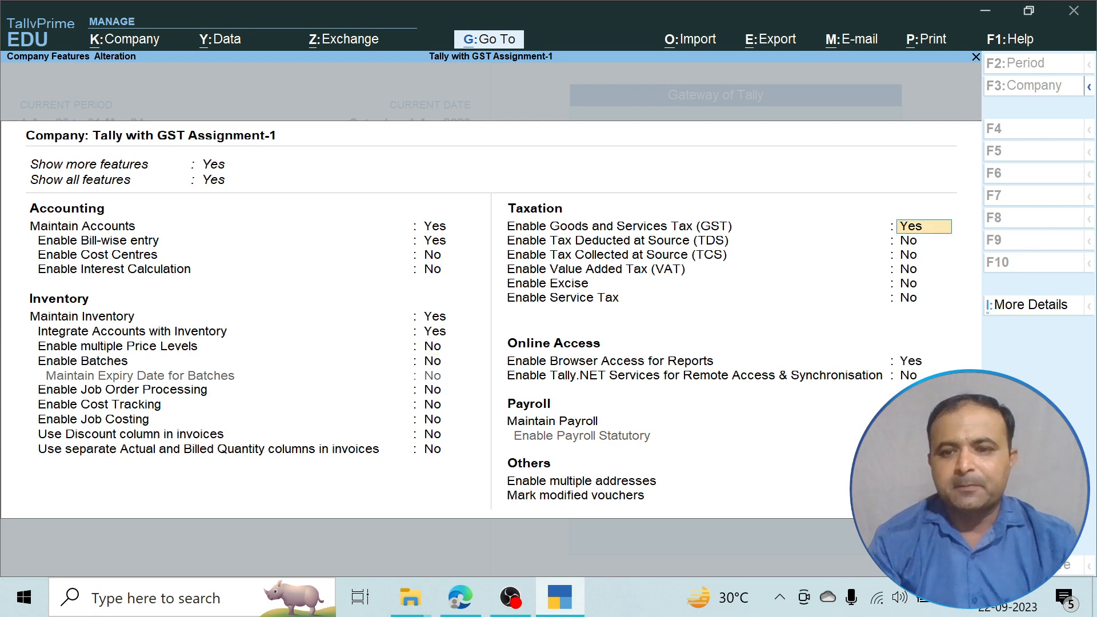
key(Return)
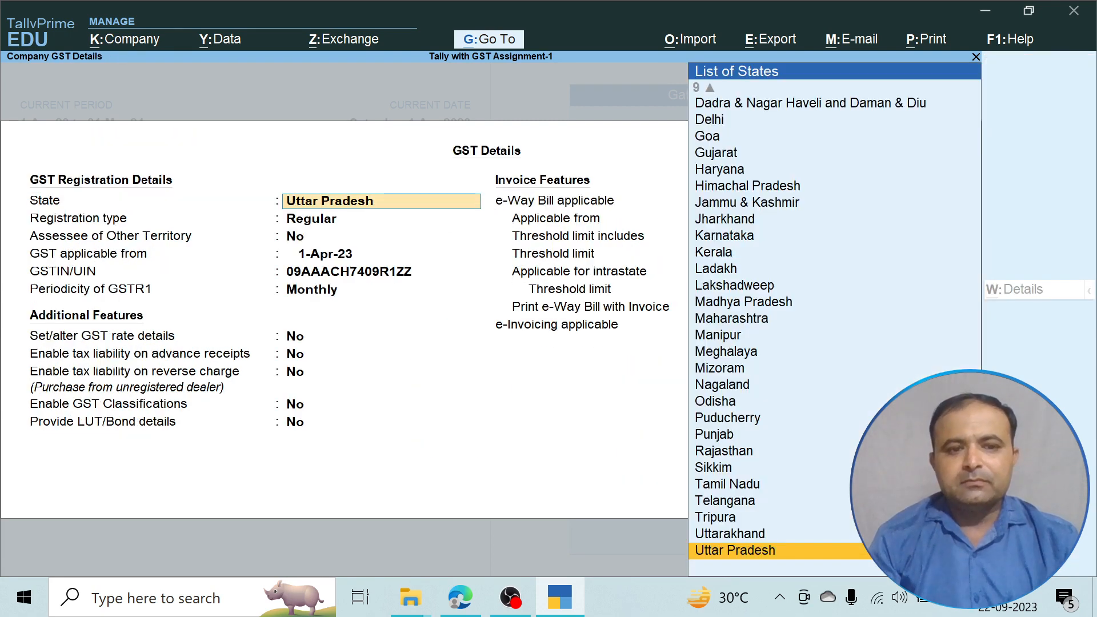
key(Return)
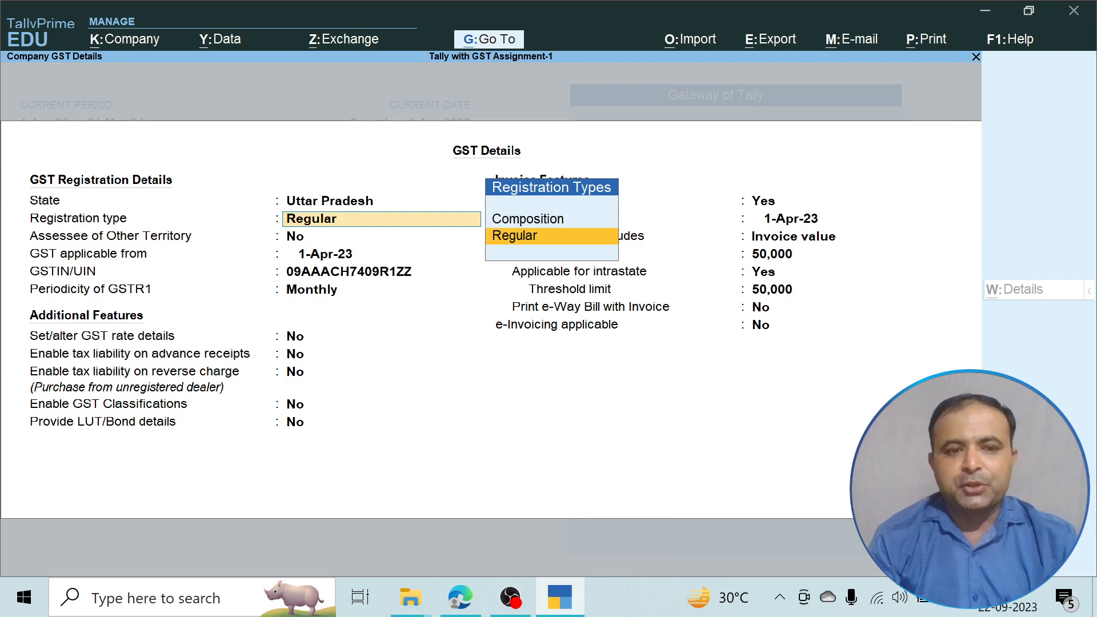
key(Return)
key(Return)
key(Return)
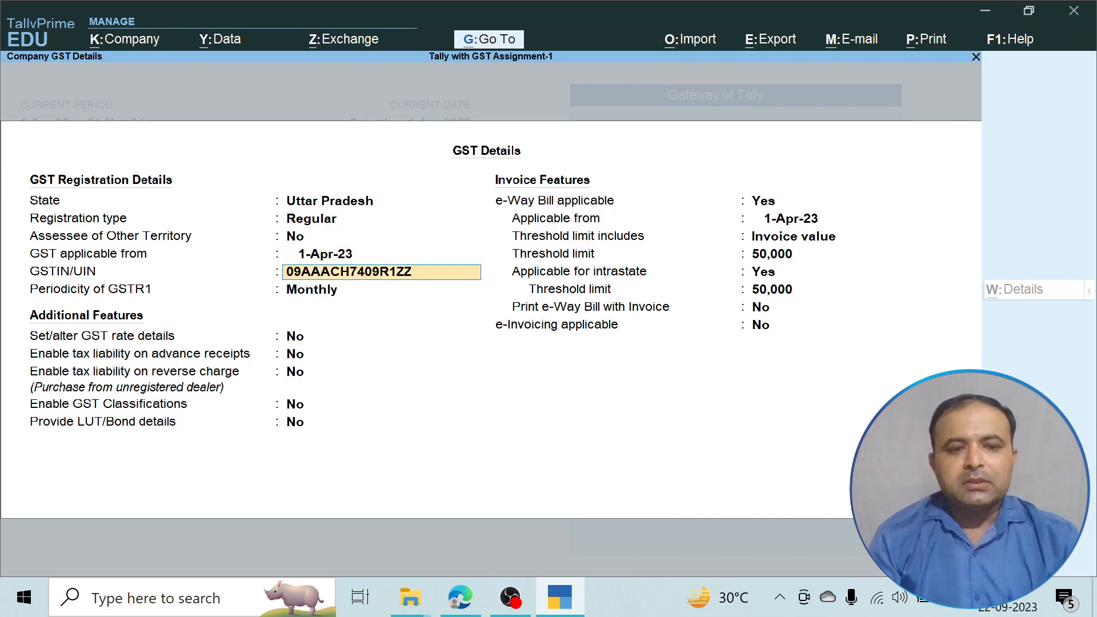
key(Return)
key(Return)
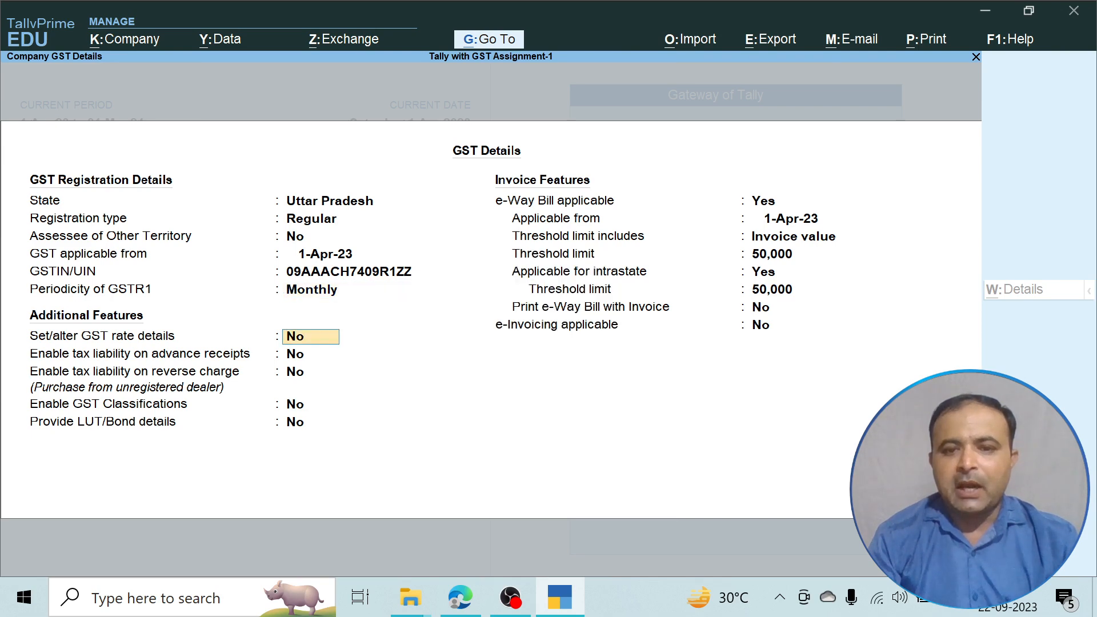
key(Return)
key(Return)
key(Return)
key(Return)
key(Return)
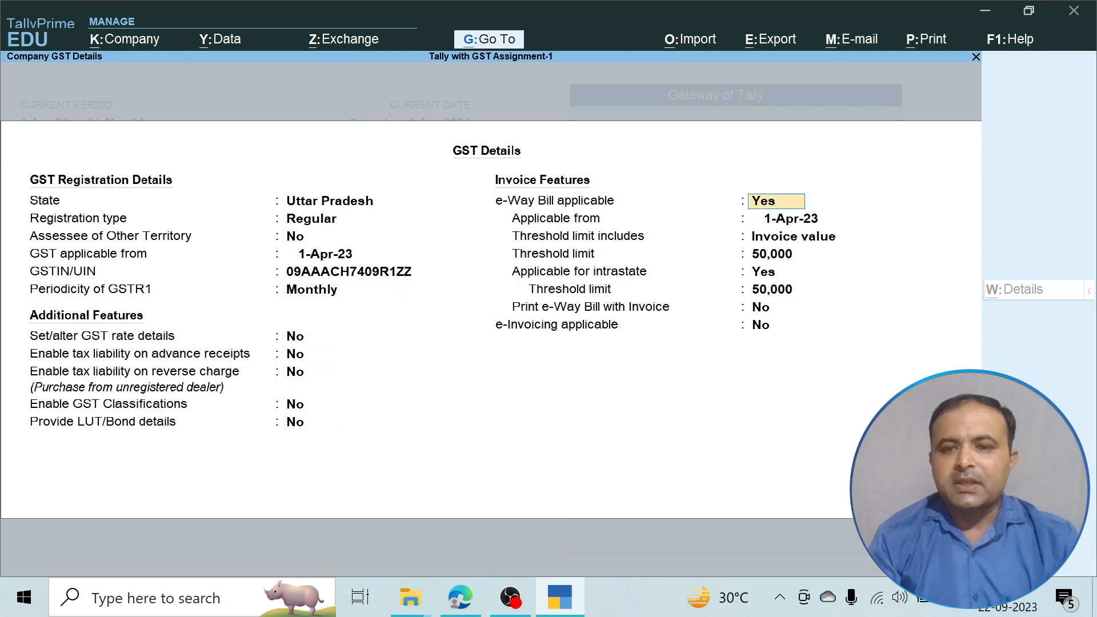
key(Return)
key(Return)
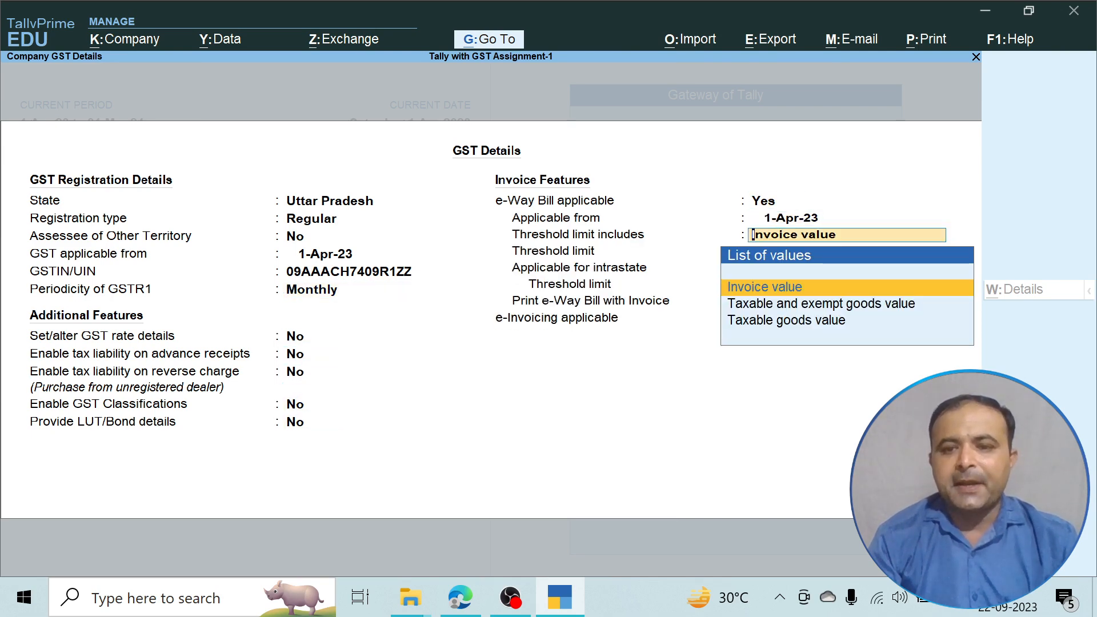
key(Return)
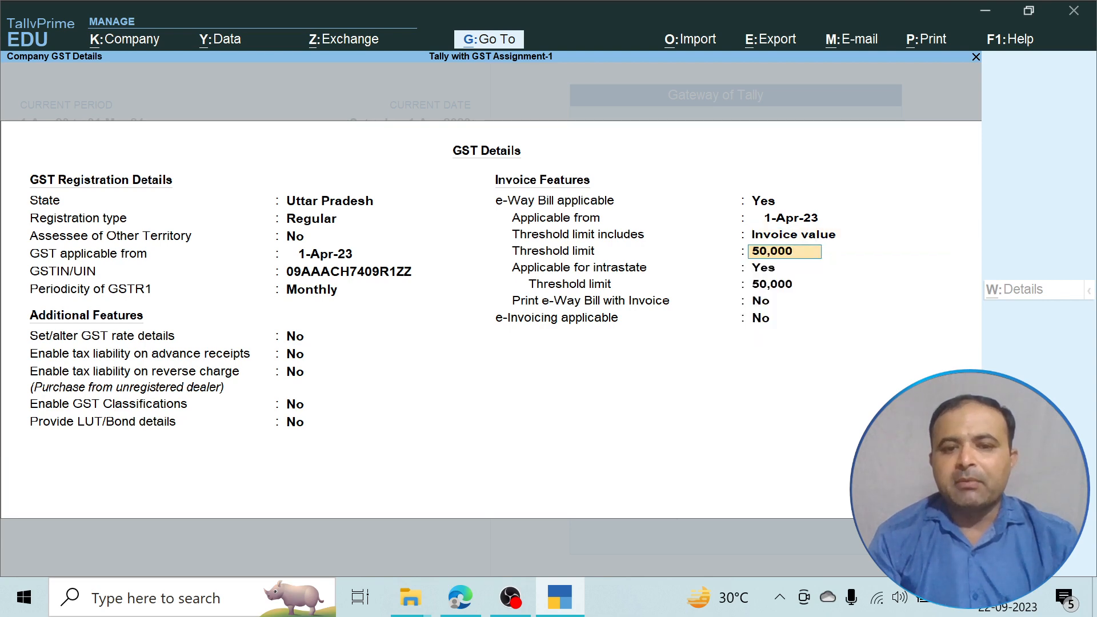
key(Return)
key(Return)
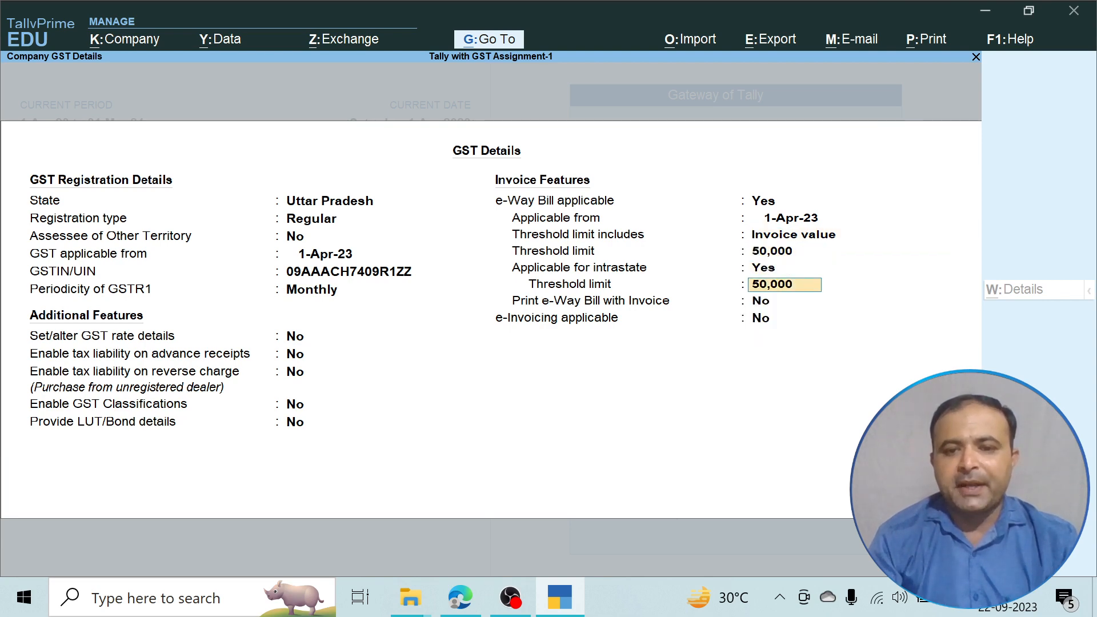
key(Return)
key(Return)
key(Return)
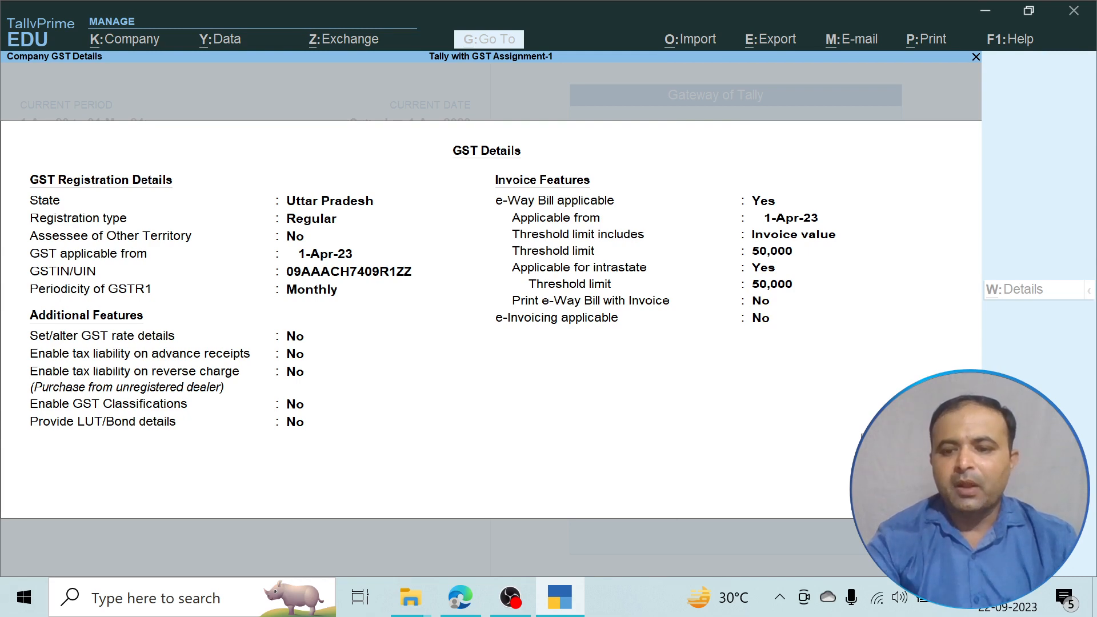
key(Return)
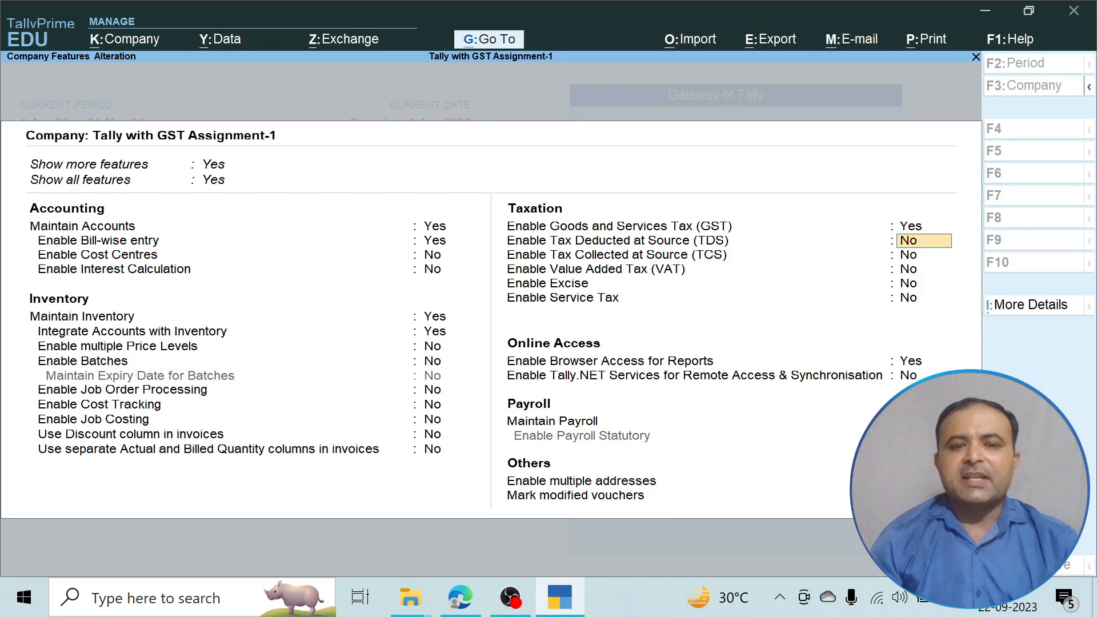
Save the company features, recheck the assignment PDF, and return to TallyPrime.
key(Return)
key(Return)
key(Return)
key(Return)
key(Return)
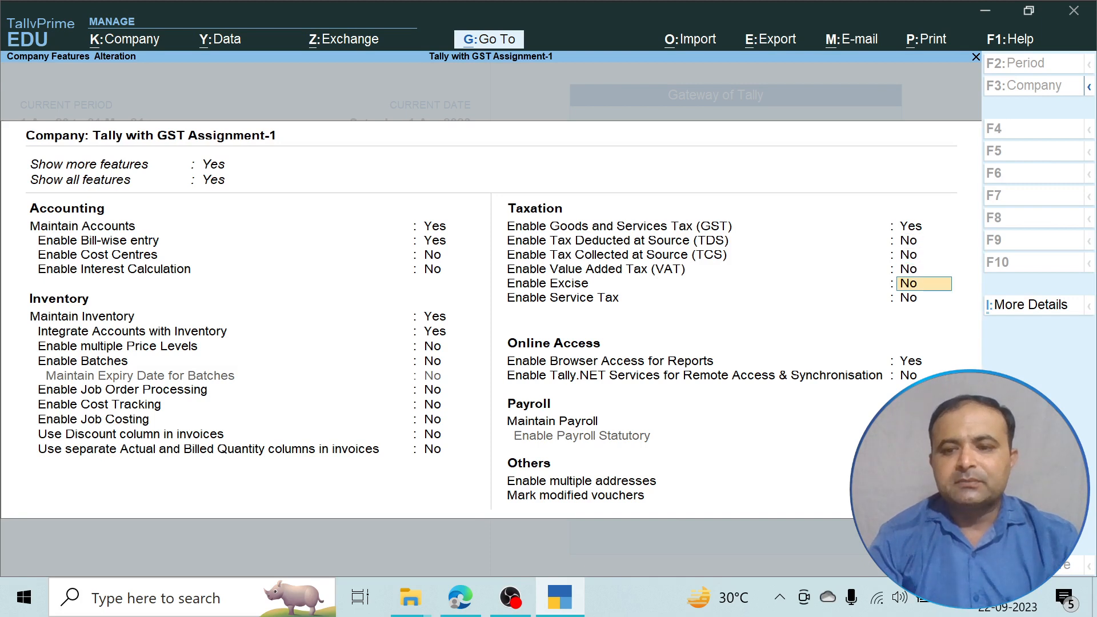
key(Return)
key(Return)
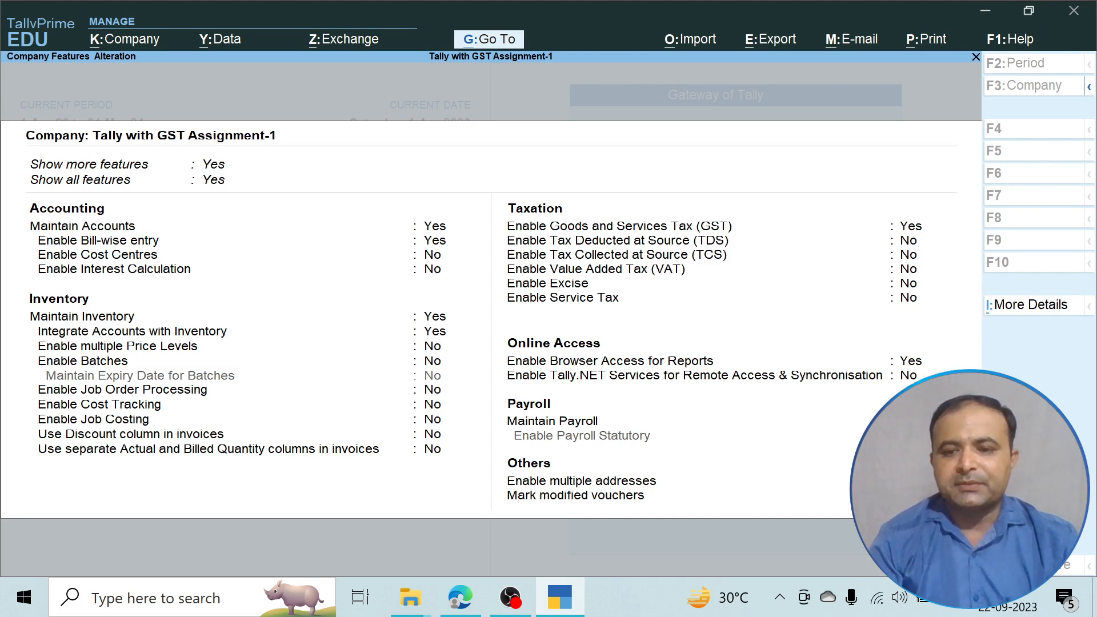
key(Return)
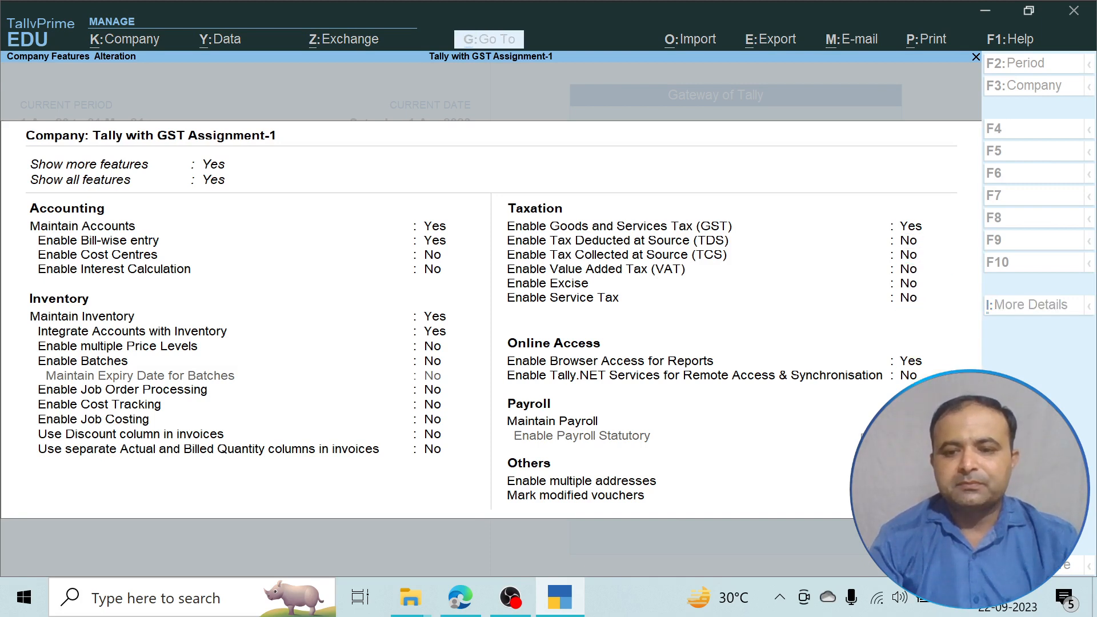
key(Return)
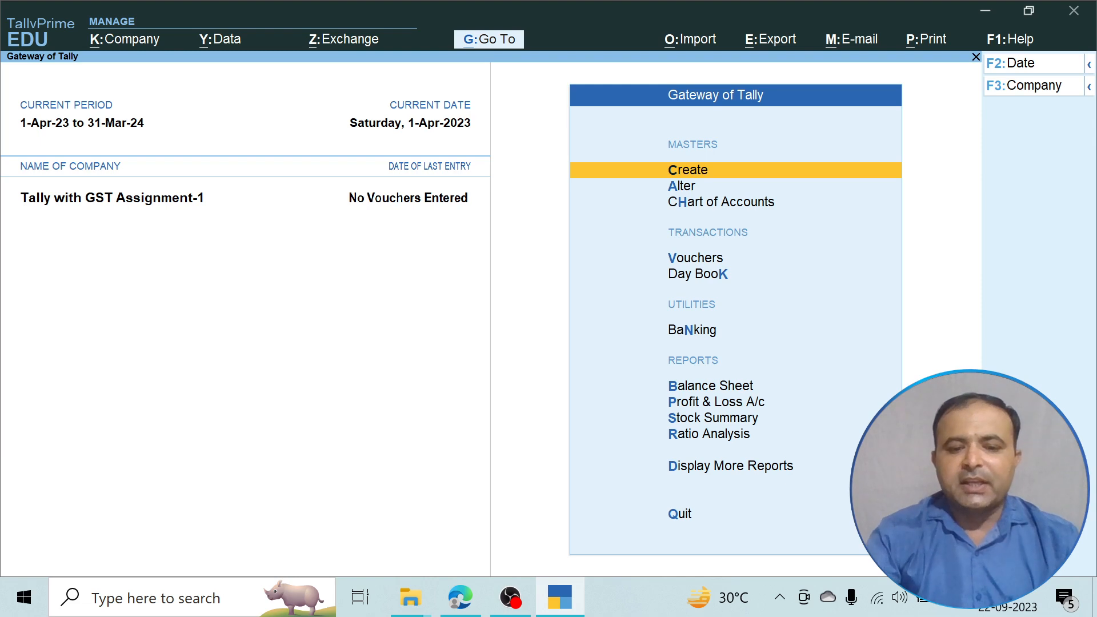
click(460, 598)
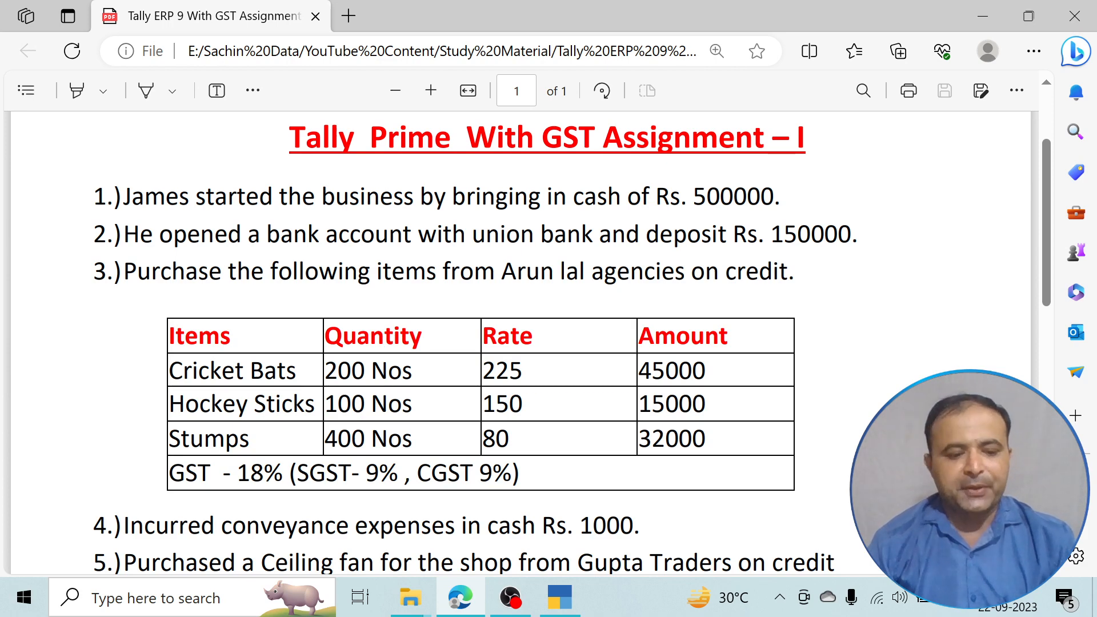
key(alt+Tab)
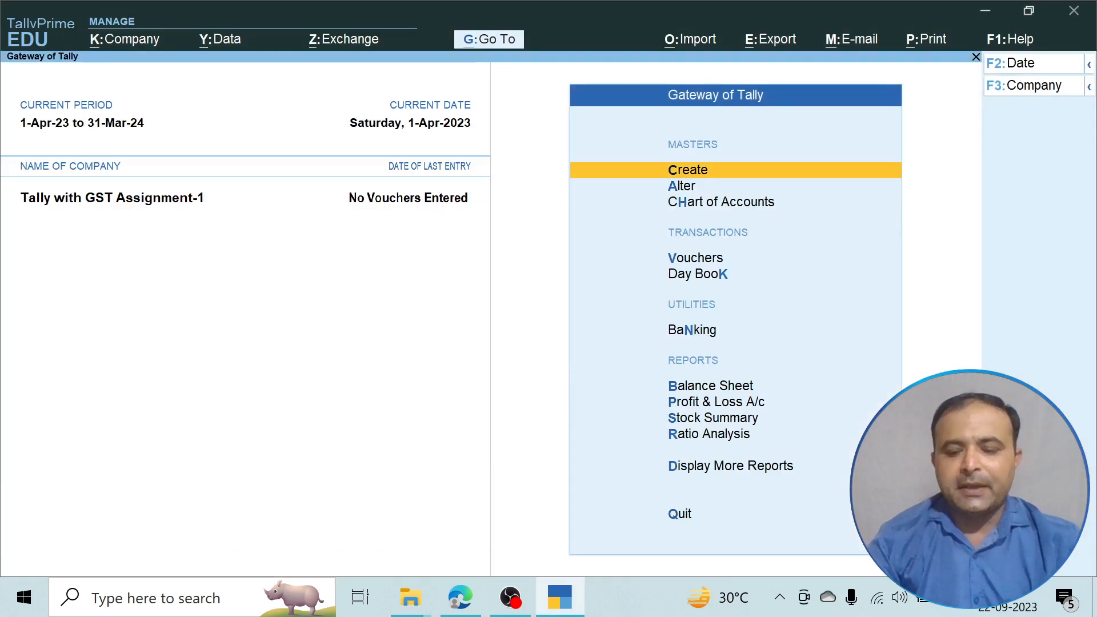
Start a Receipt voucher and create ledger 'James Capital' under Capital Account.
key(Down)
key(Down)
key(Down)
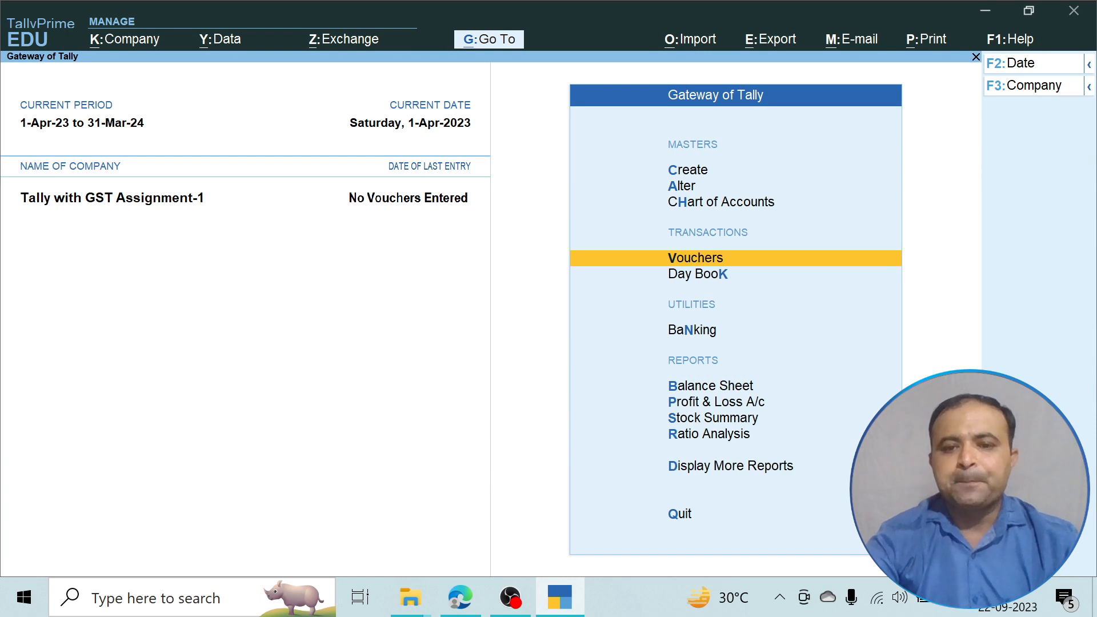
key(Return)
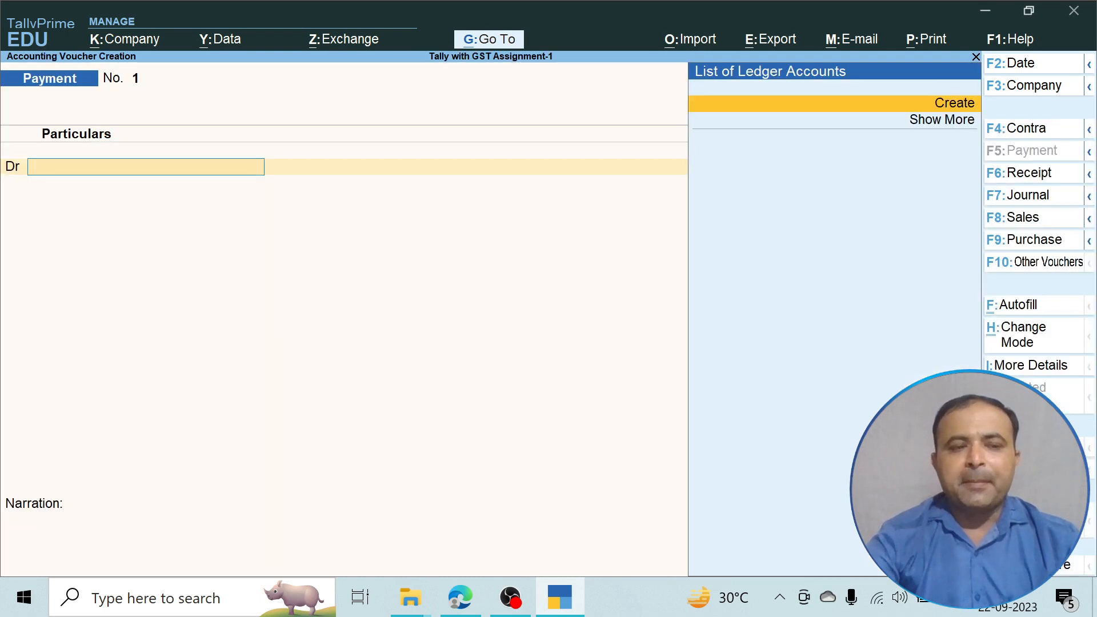
key(F6)
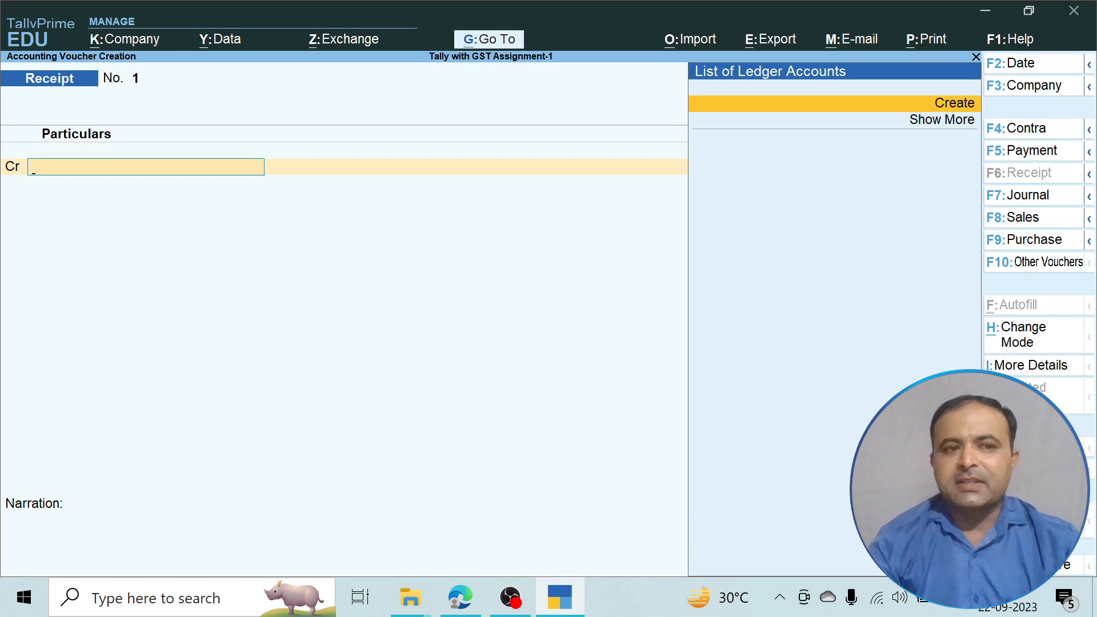
key(alt+c)
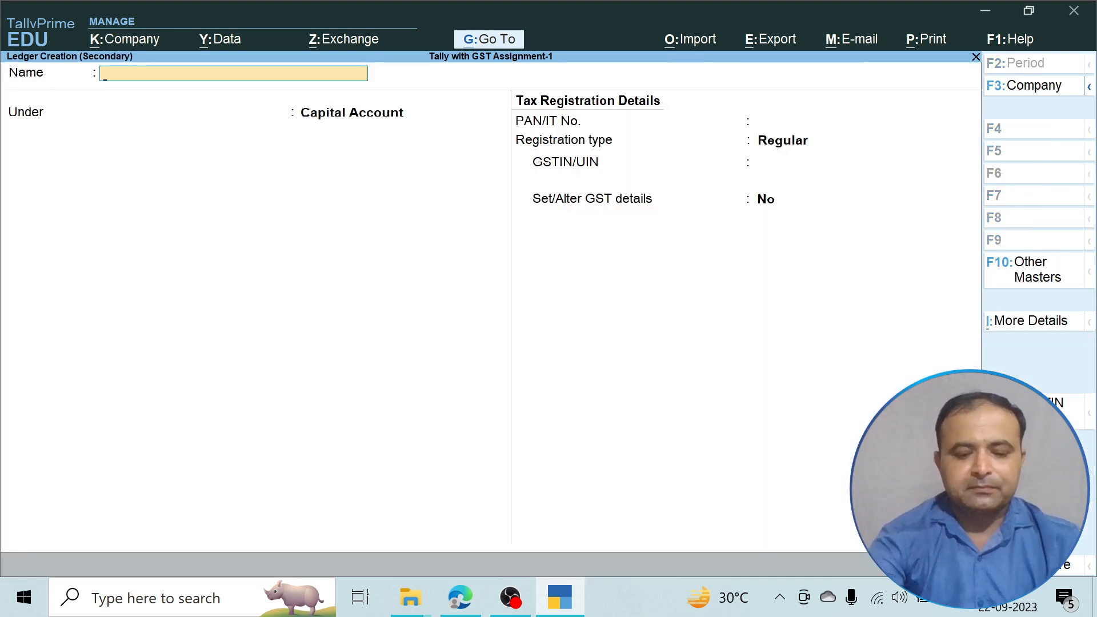
text(James)
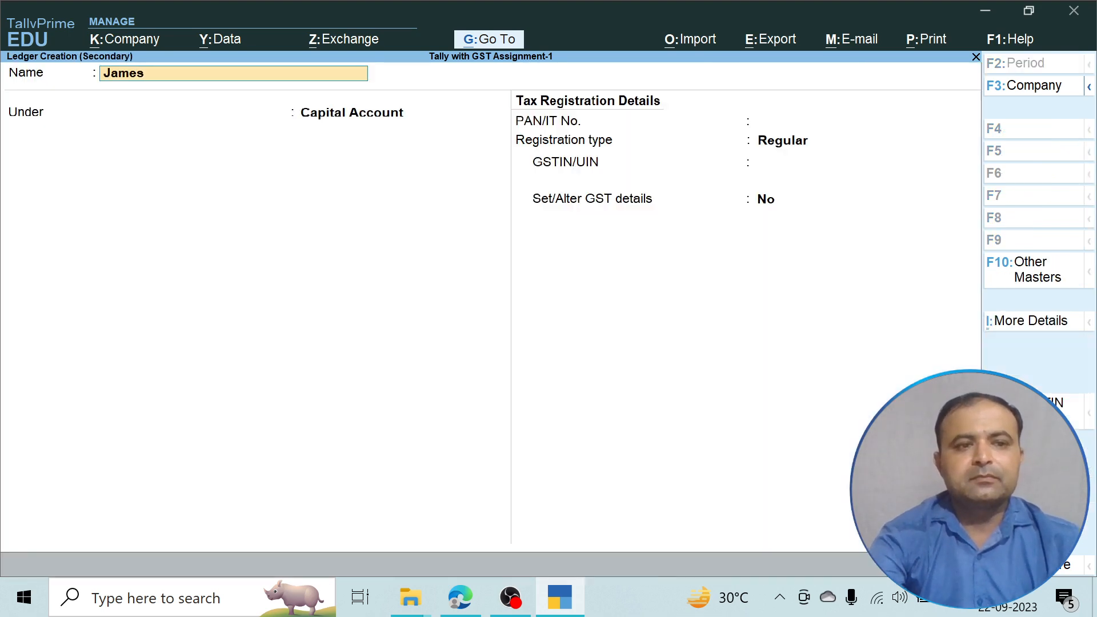
text( Capital)
key(Return)
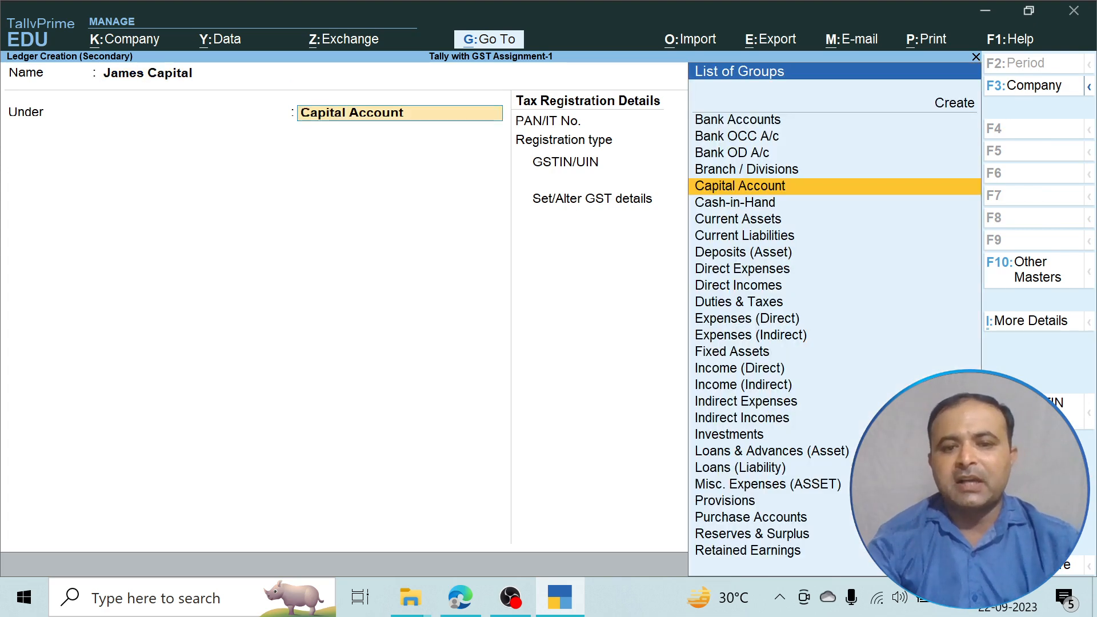
key(Return)
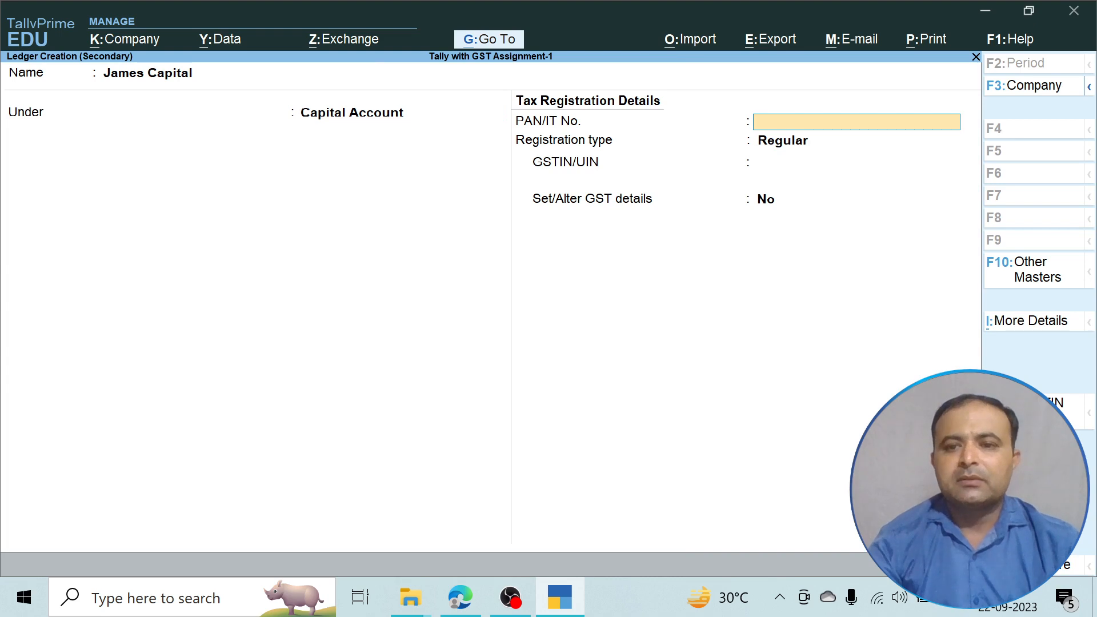
Set the ledger's registration type to Unknown, step back, and bring up ledger configuration.
key(Return)
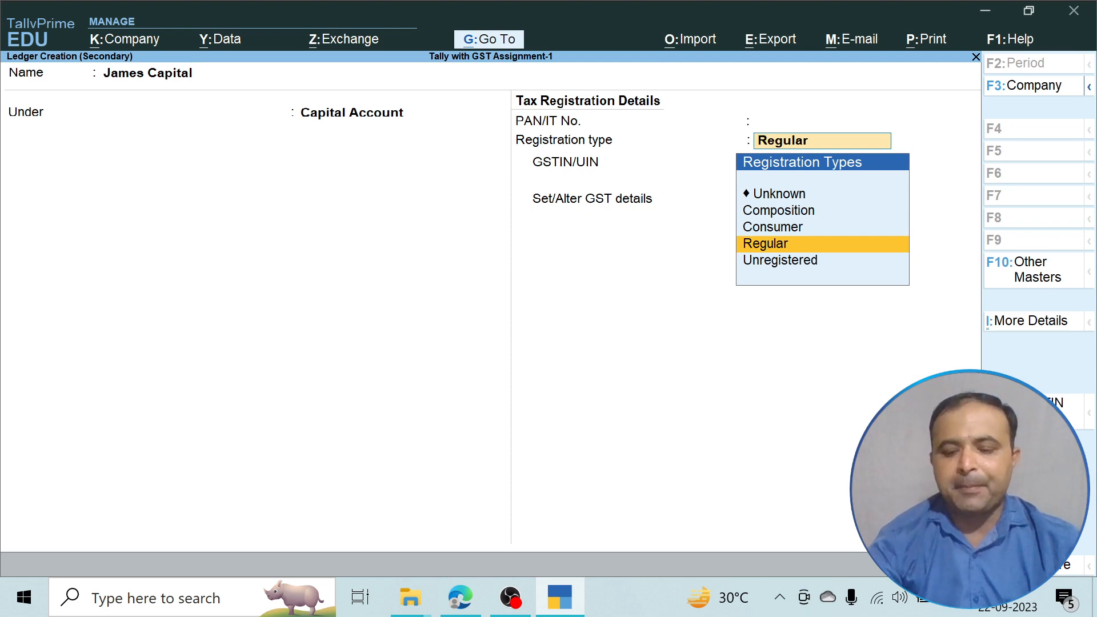
key(Up)
key(Up)
key(Up)
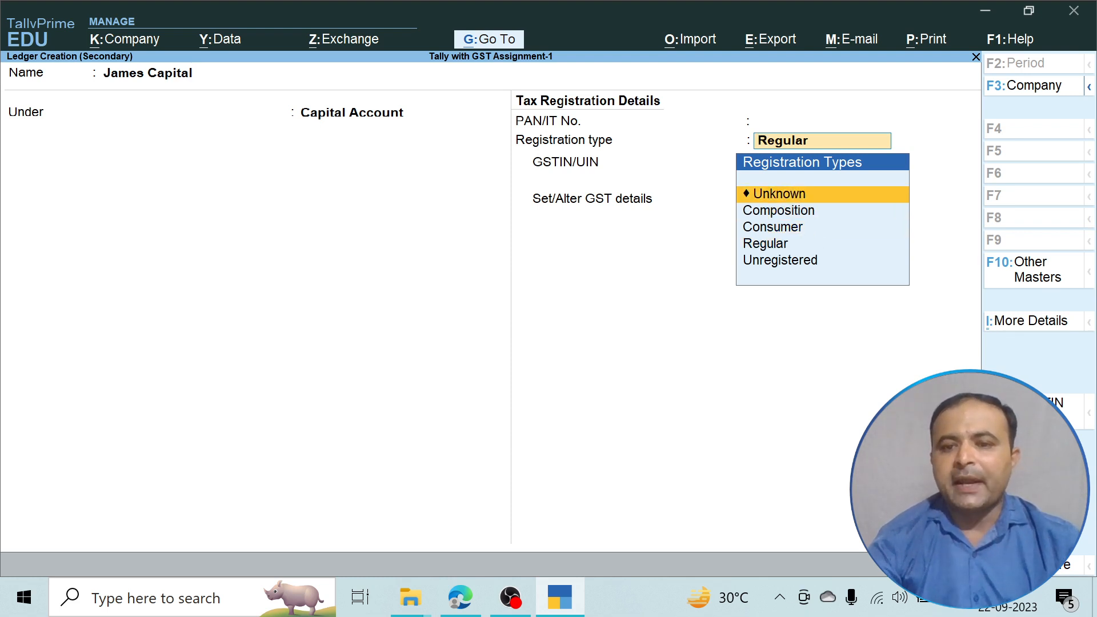
key(Return)
key(Return)
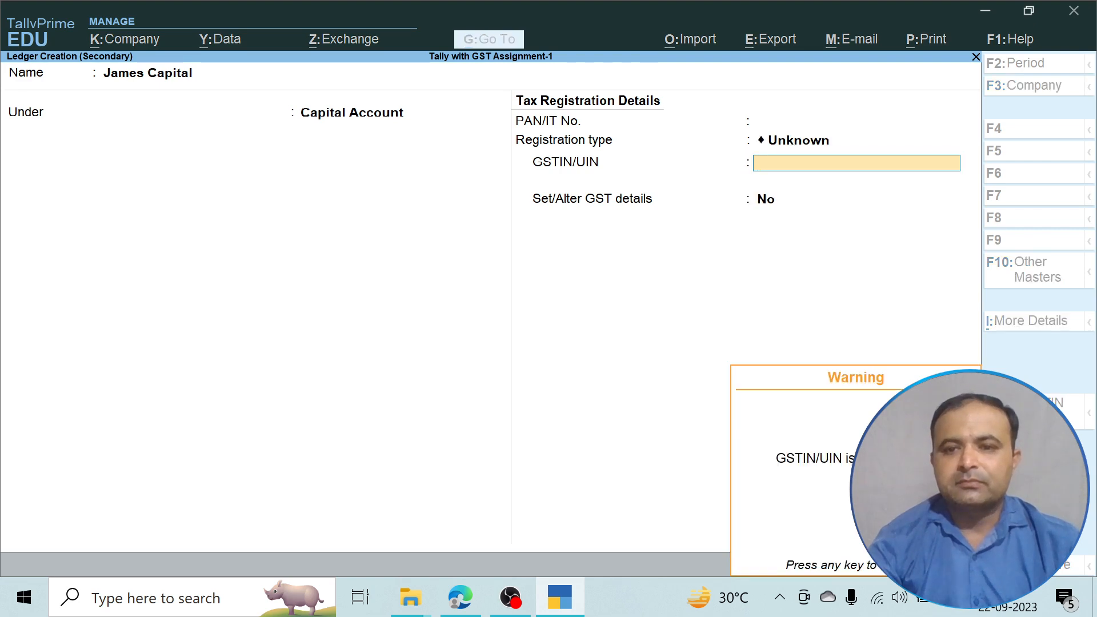
key(Return)
key(BackSpace)
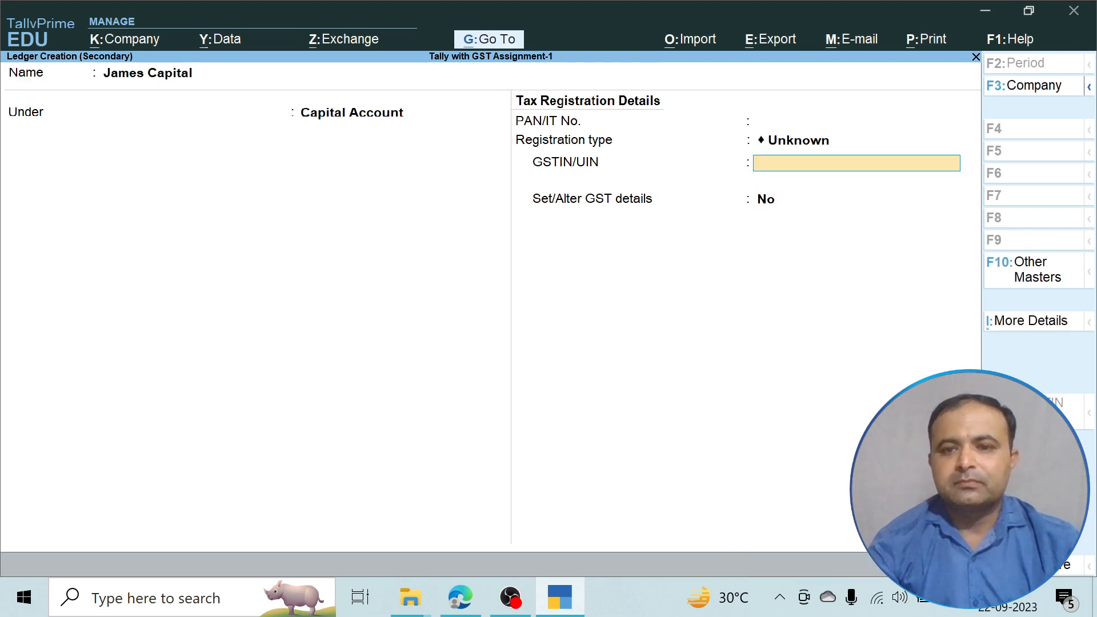
key(BackSpace)
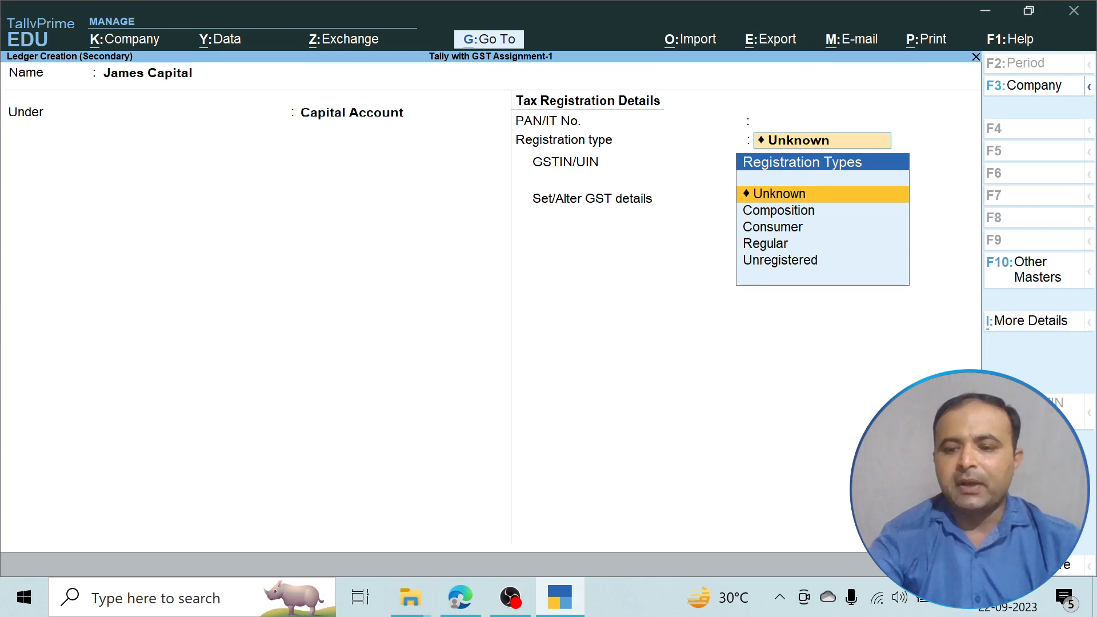
key(F12)
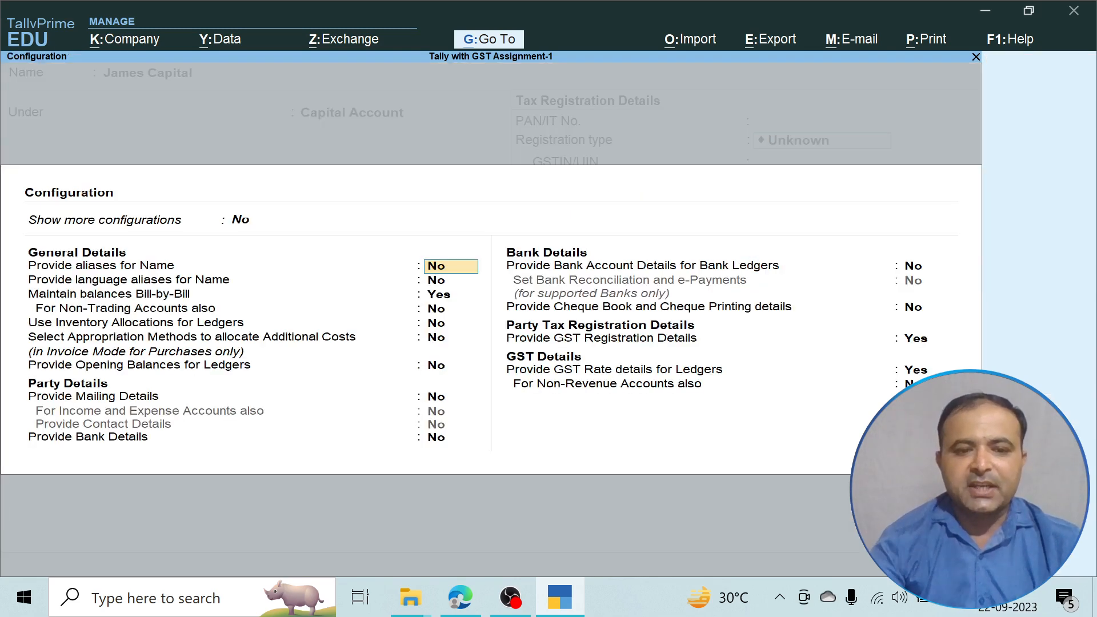
Set Provide GST Registration Details to Yes in the ledger configuration.
key(Return)
key(Return)
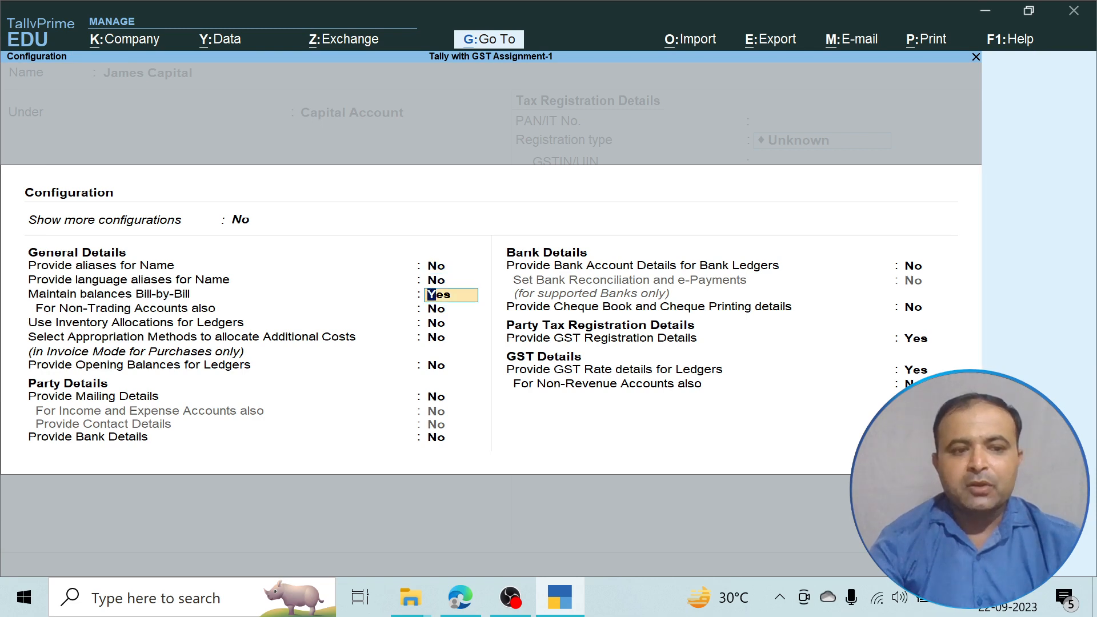
key(Return)
key(Return)
key(Return)
key(Return)
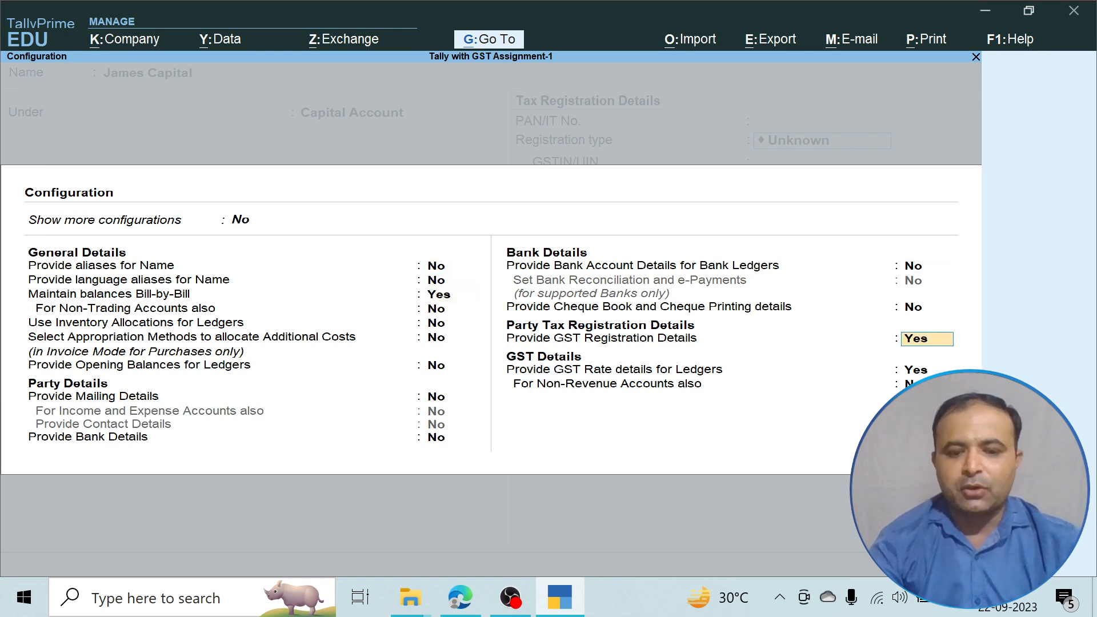
text(y)
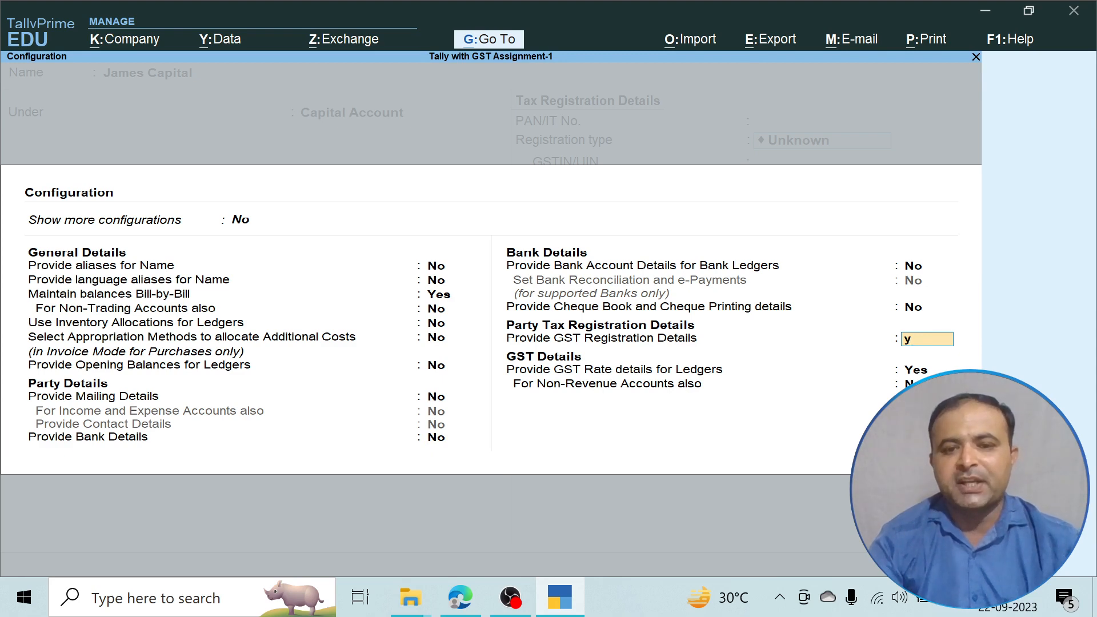
key(ctrl+a)
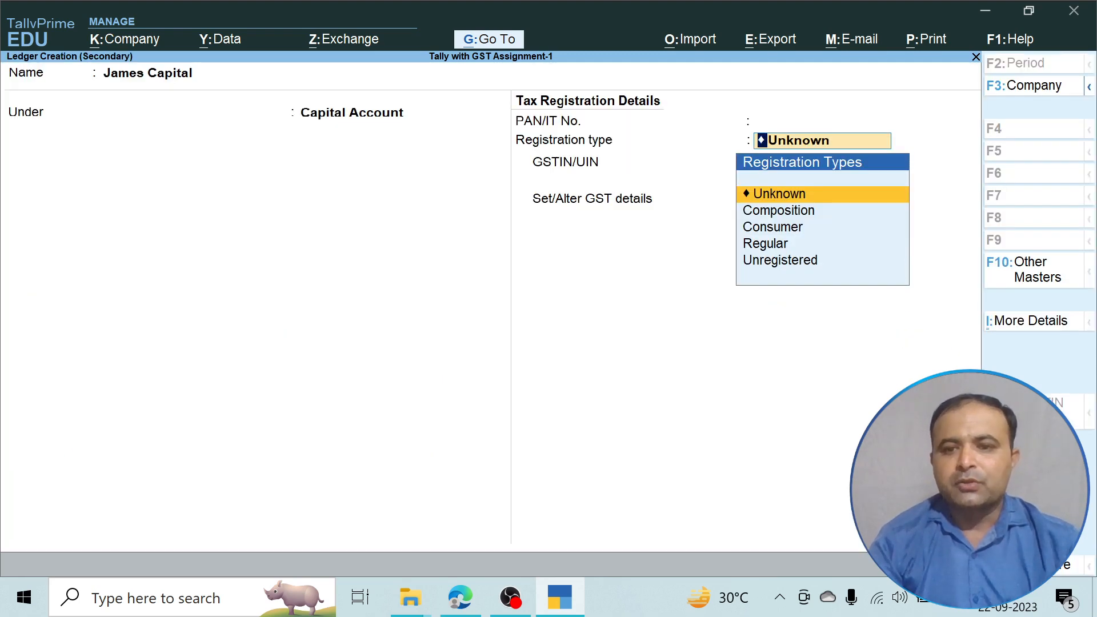
Make James Capital a Regular registration with the company's GSTIN pasted, and save the ledger.
key(Down)
key(Down)
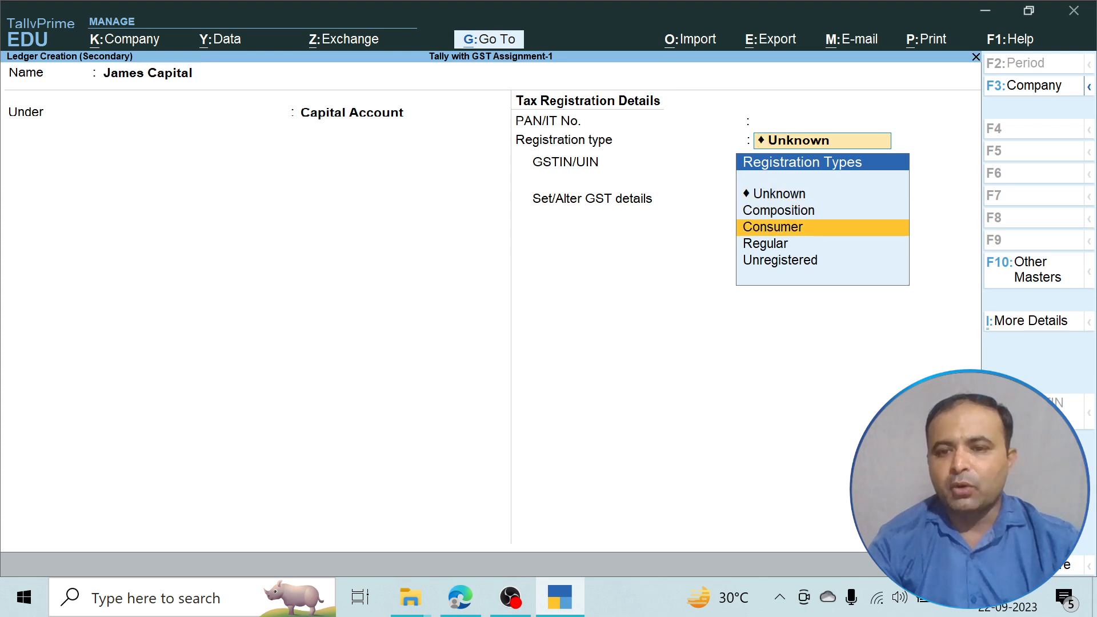
key(Up)
key(Up)
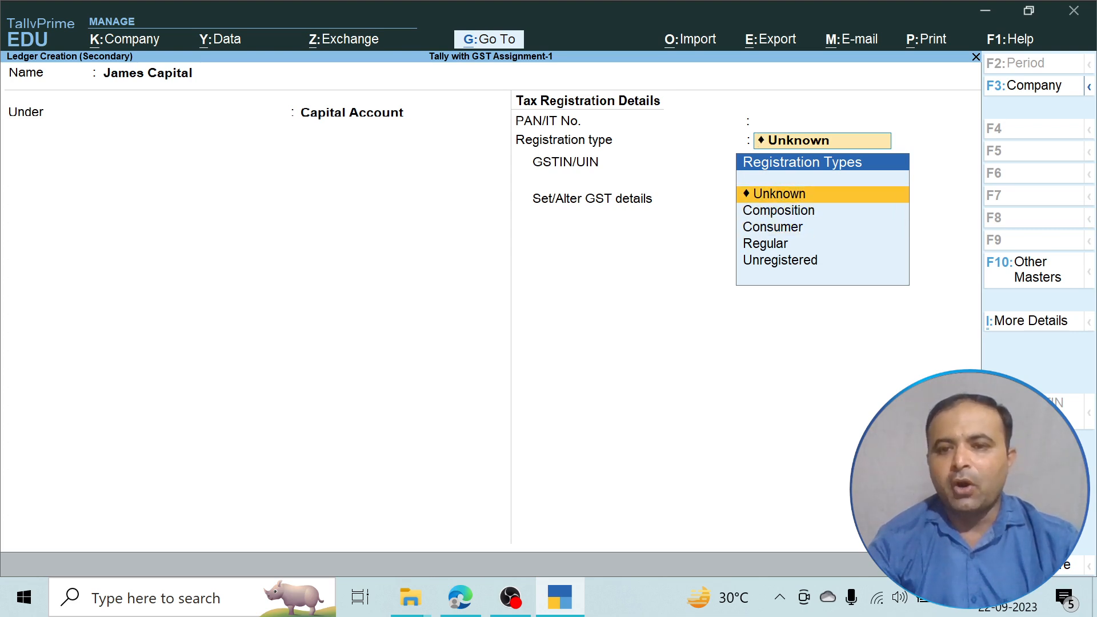
key(Return)
key(BackSpace)
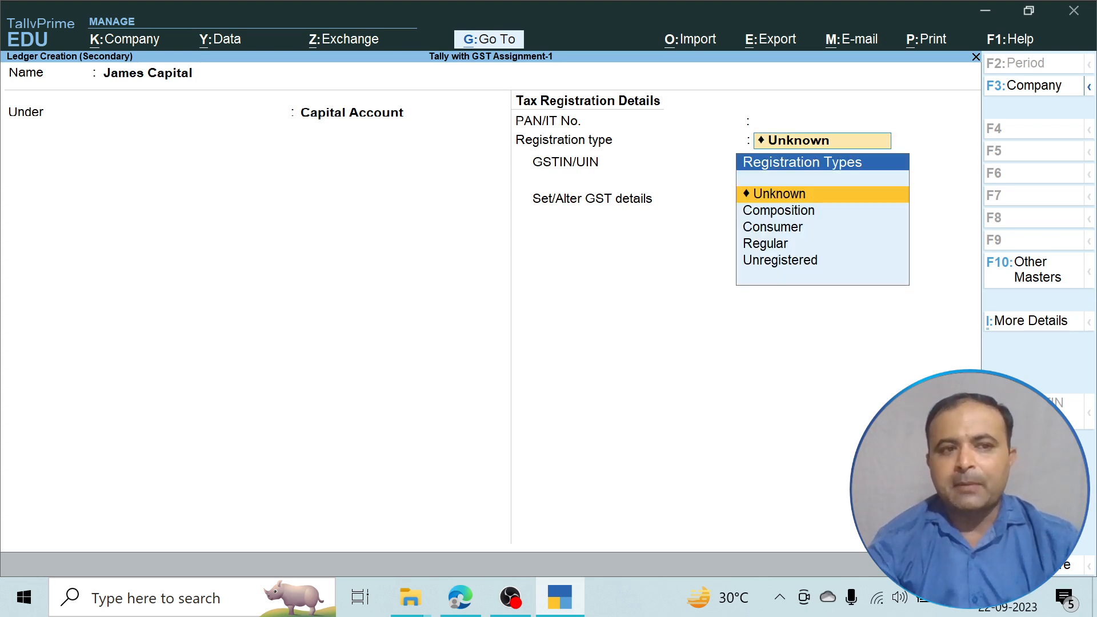
key(Down)
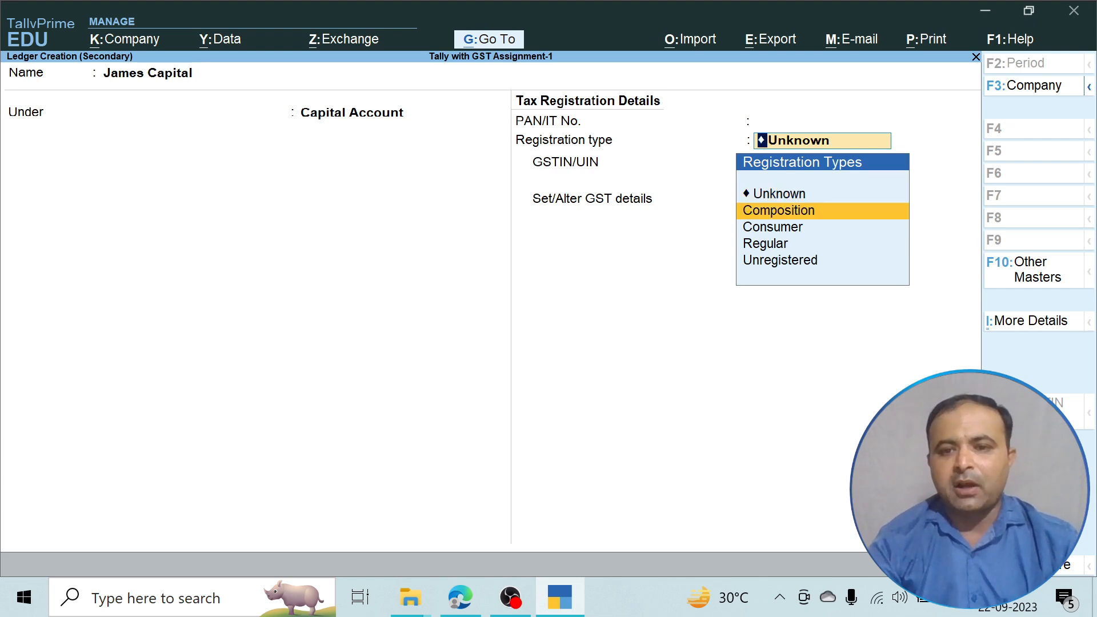
key(Down)
key(Down)
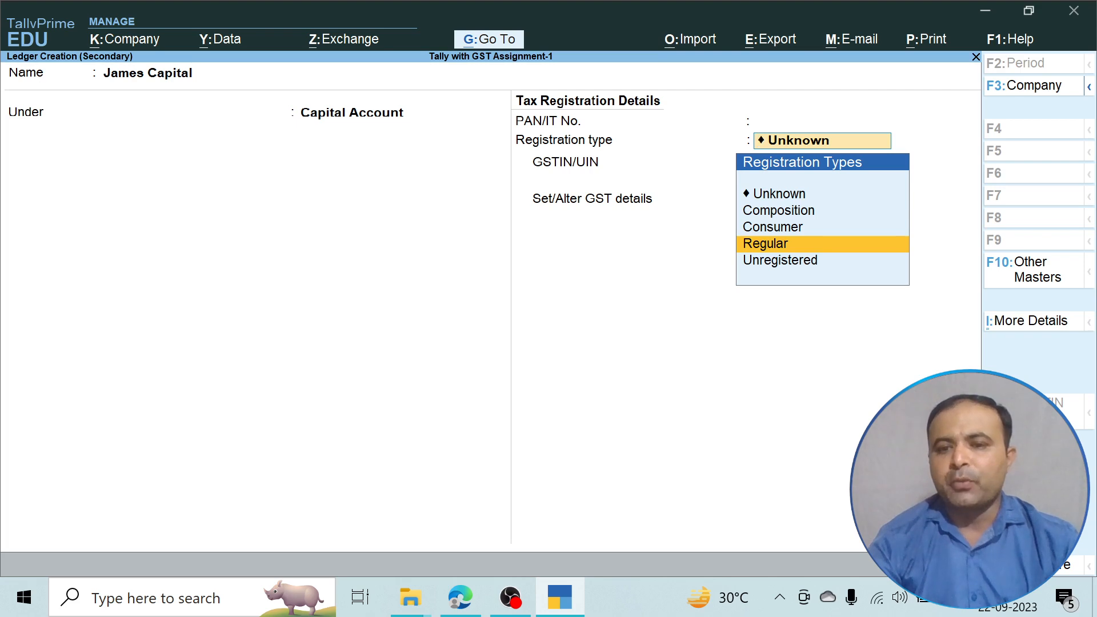
key(Return)
key(Return)
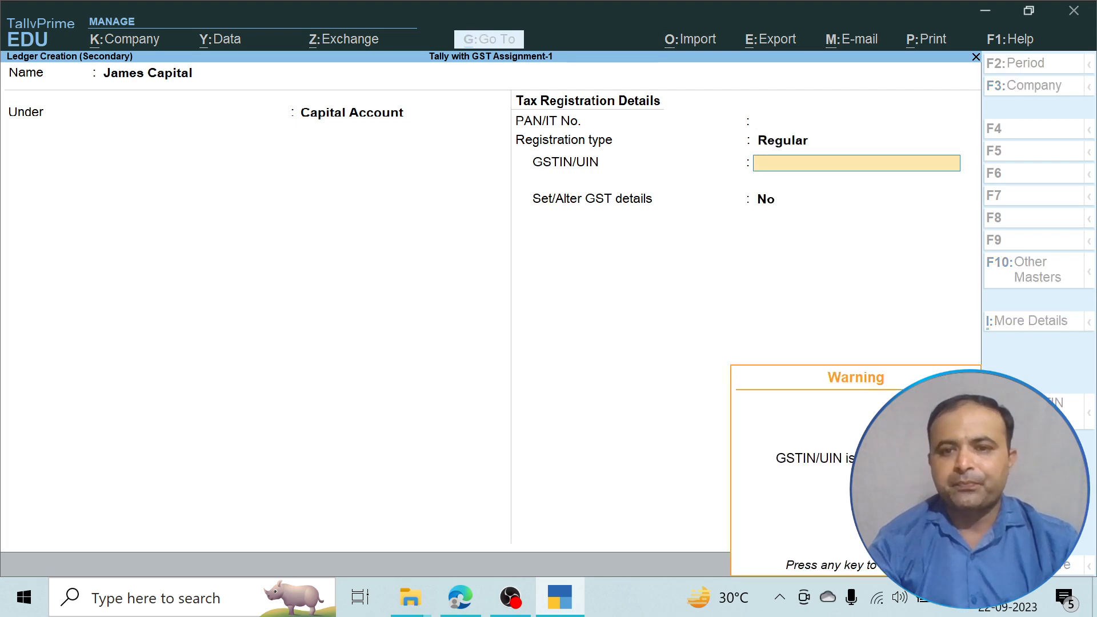
key(Return)
key(BackSpace)
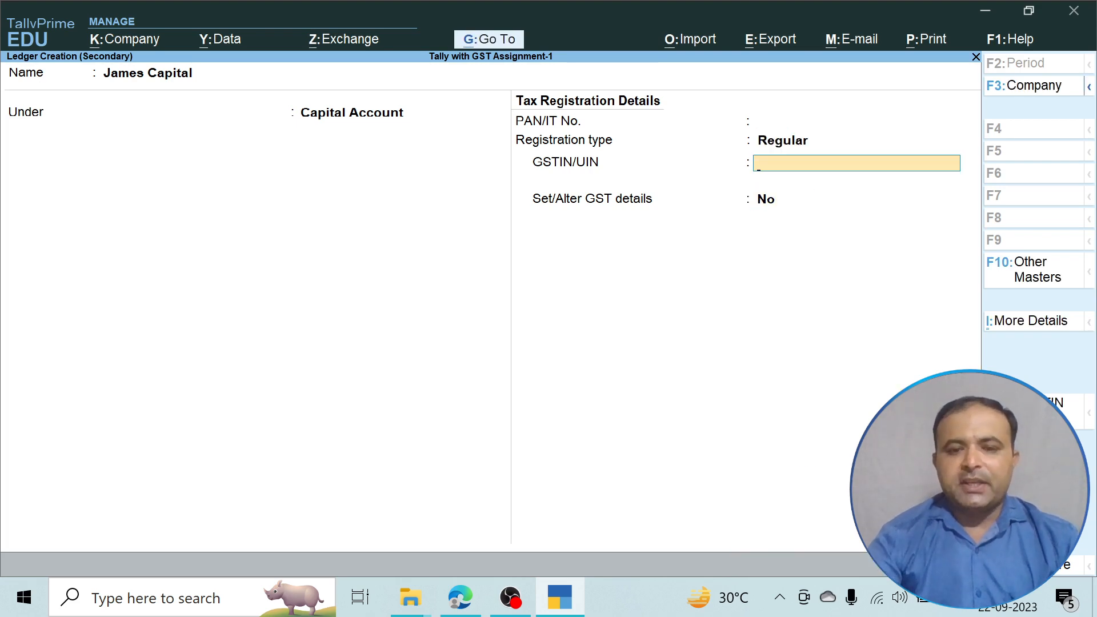
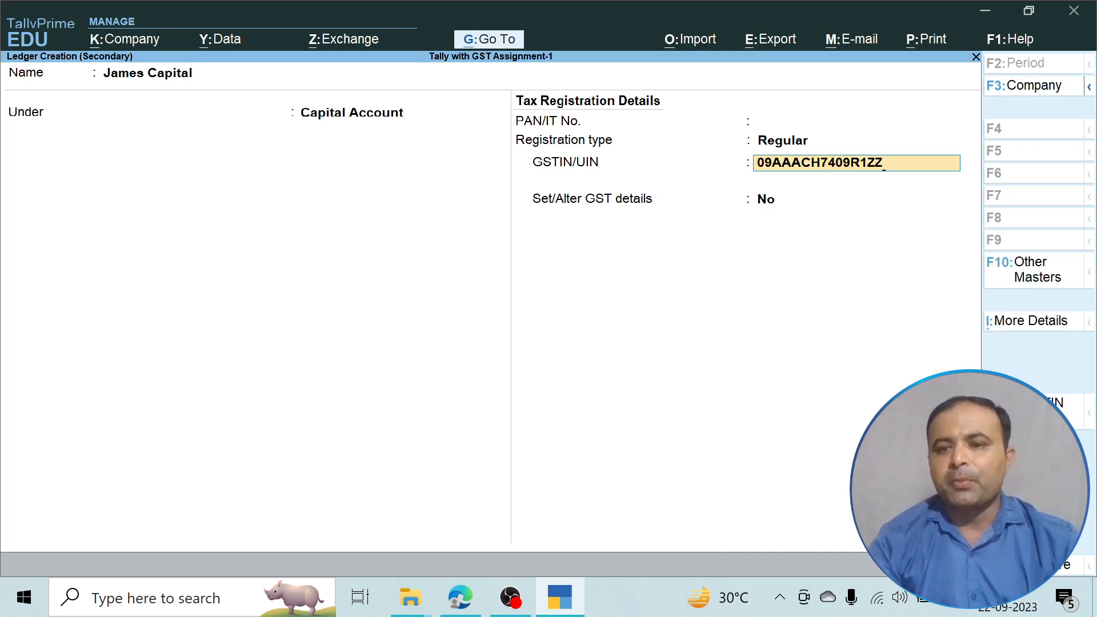
key(Return)
key(Return)
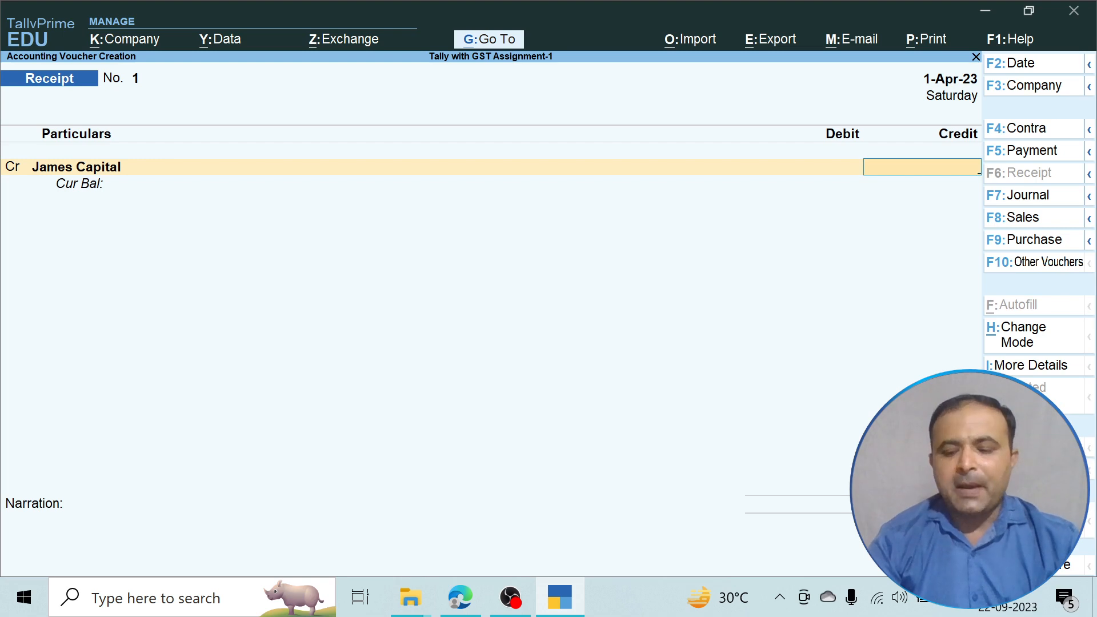
Credit James Capital 5,00,000 and debit Cash, skipping the party details screen.
text(500000)
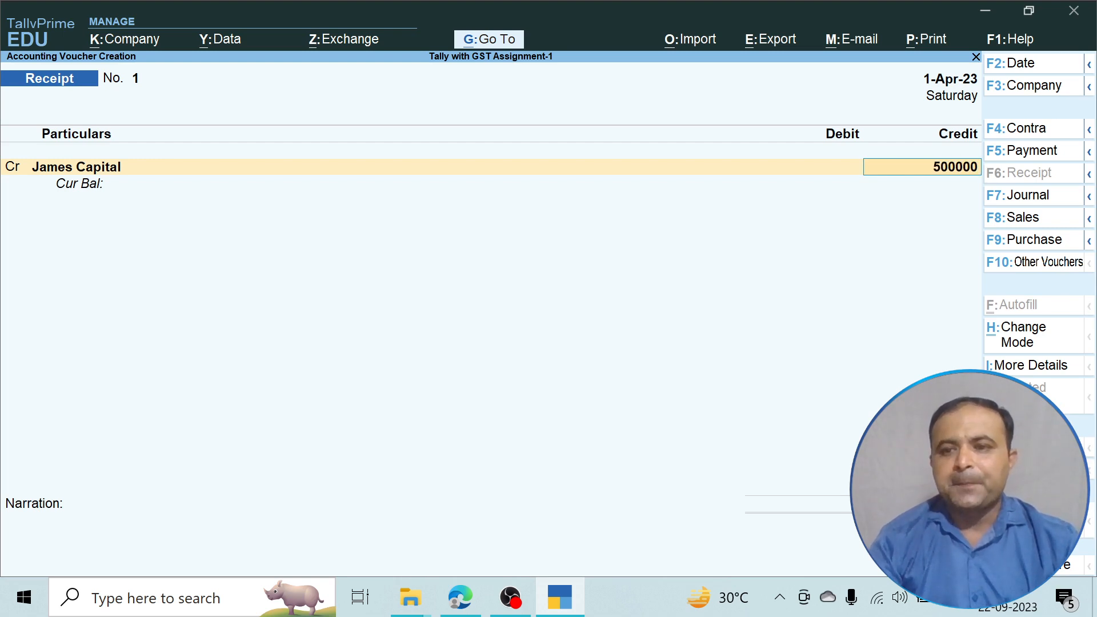
key(Return)
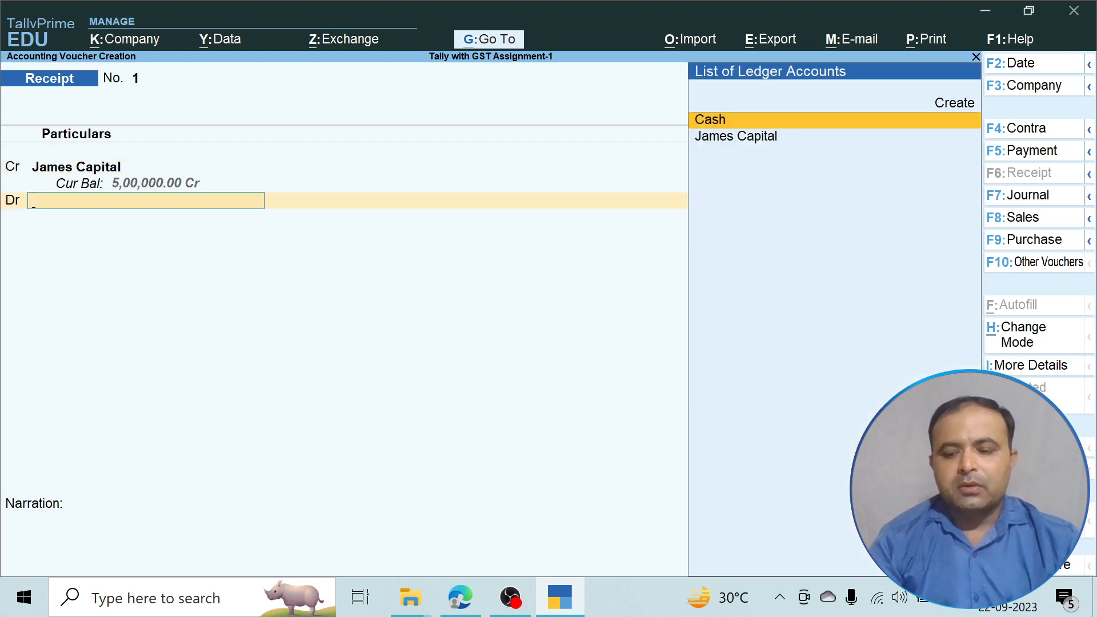
key(Return)
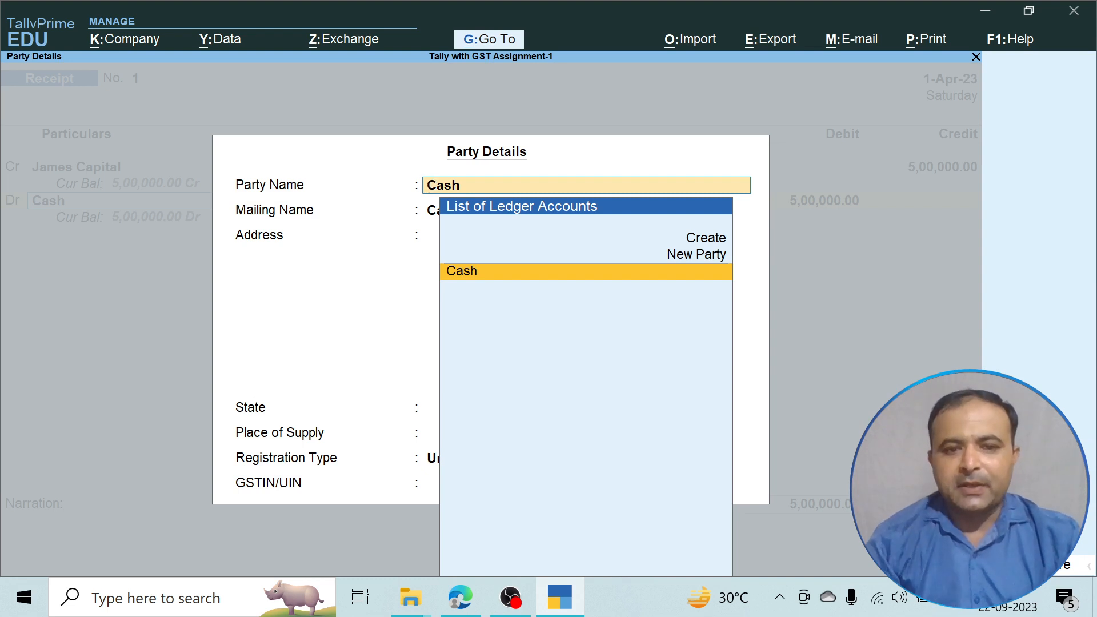
key(Return)
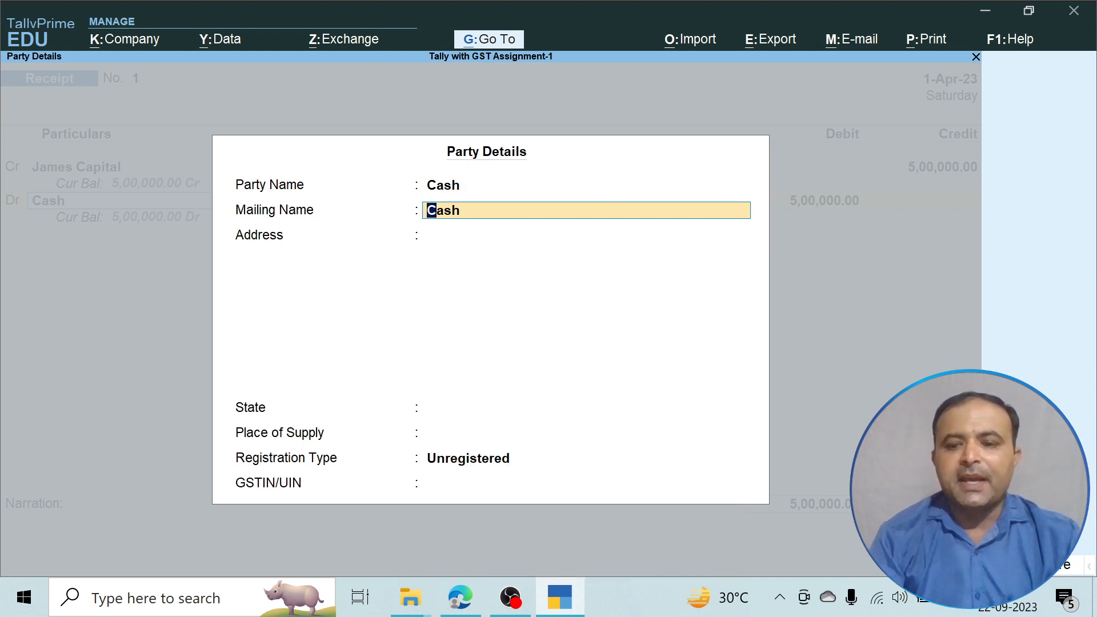
key(BackSpace)
key(Escape)
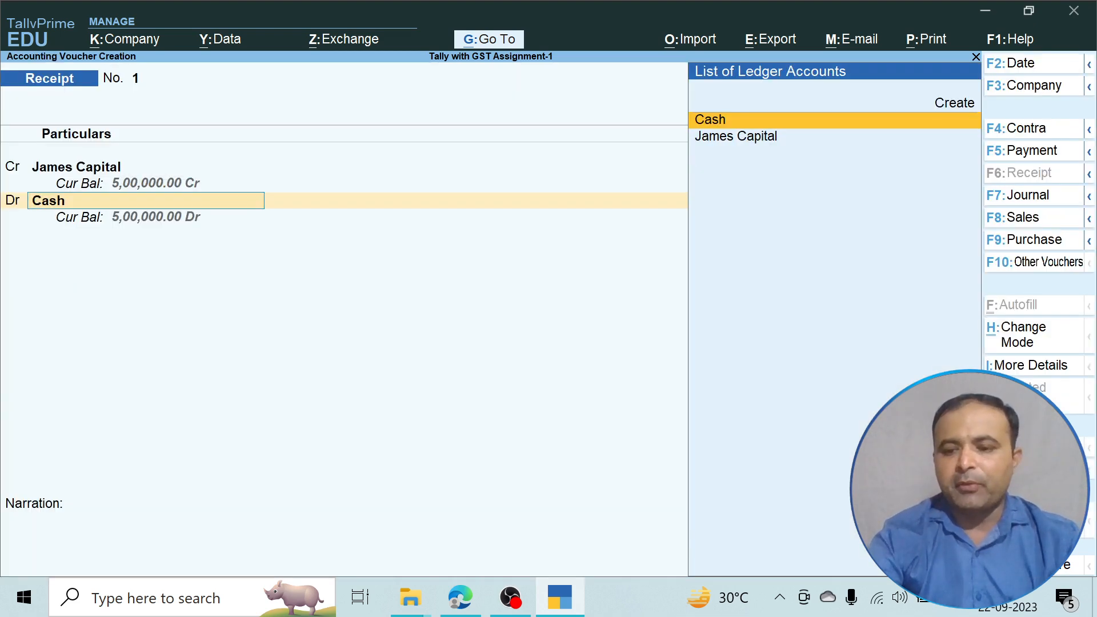
key(F12)
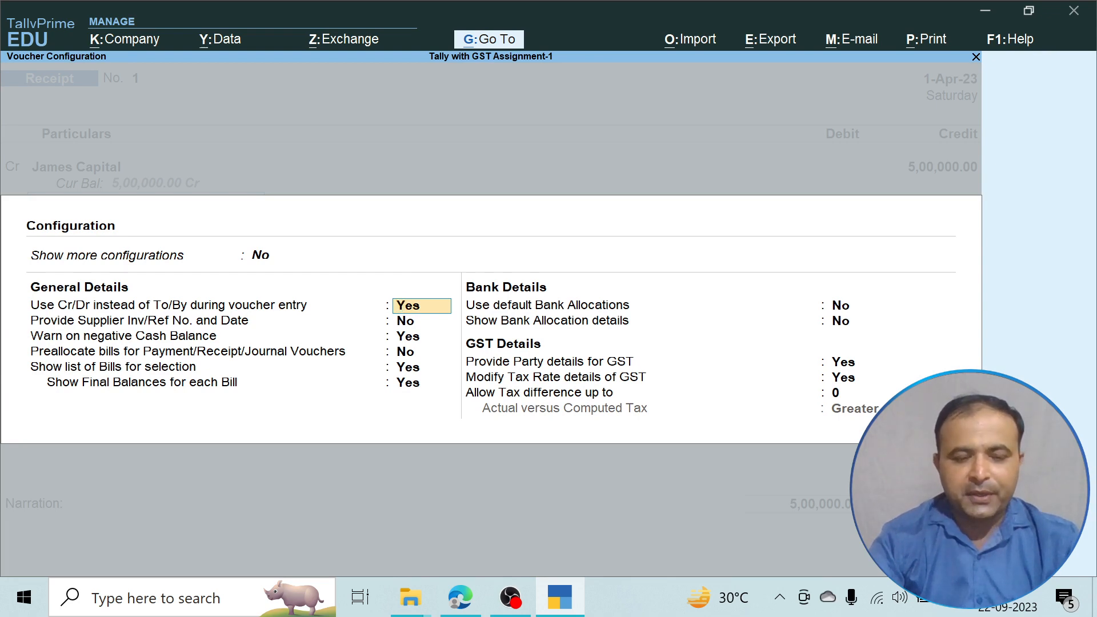
Turn 'Provide Party details for GST' to No for the Receipt voucher and return to it.
key(Return)
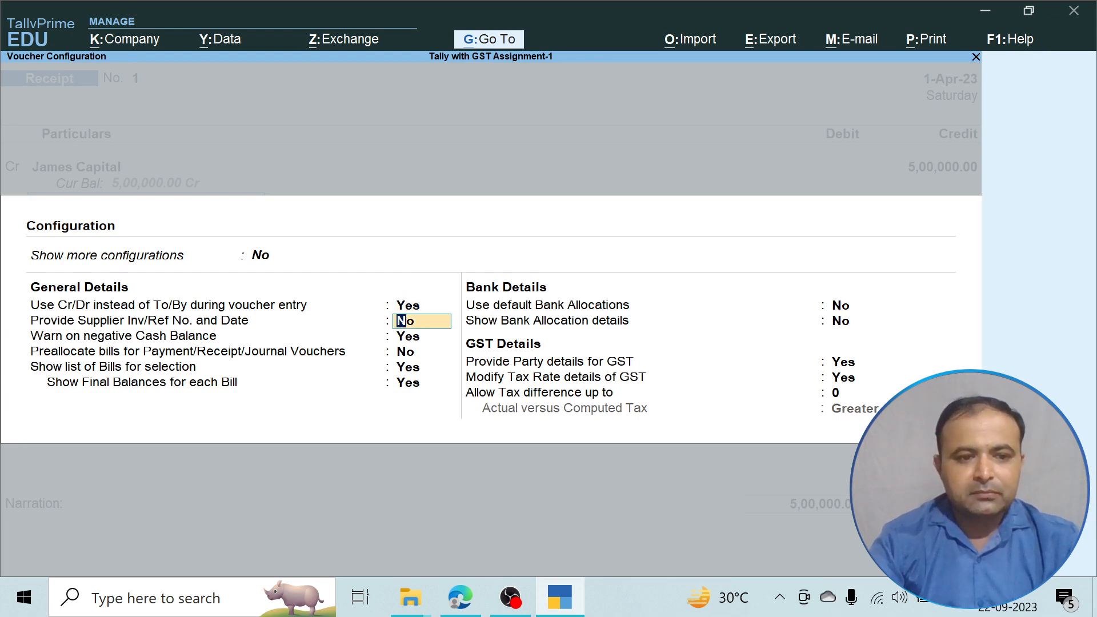
key(Up)
key(Up)
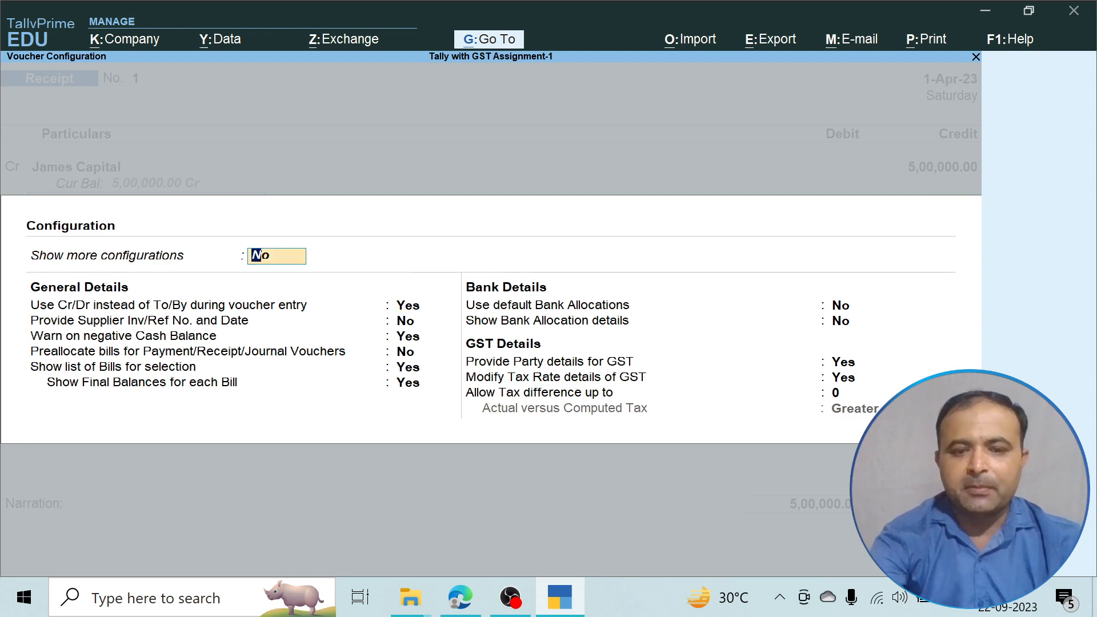
key(Down)
key(Down)
key(Down)
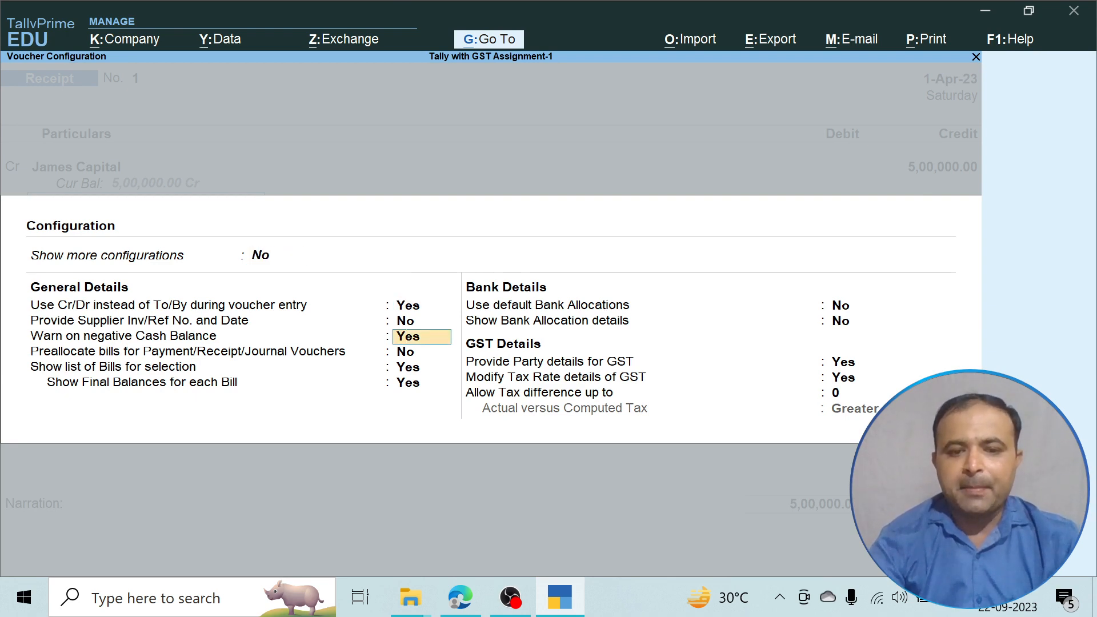
key(Down)
key(Down)
key(Down)
key(Down)
key(Down)
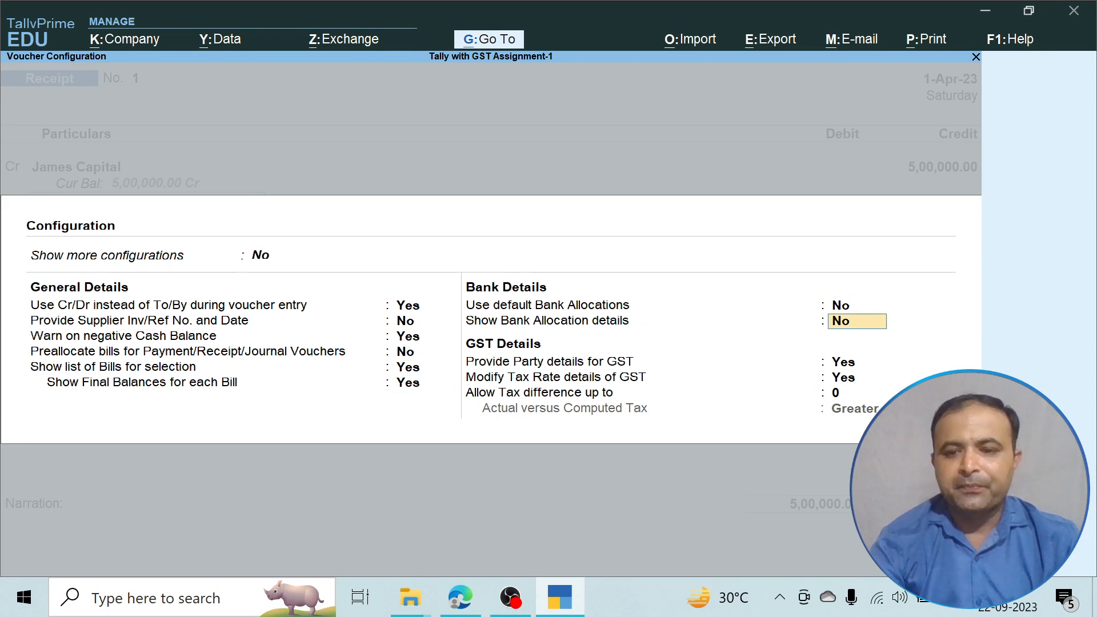
key(Down)
text(no)
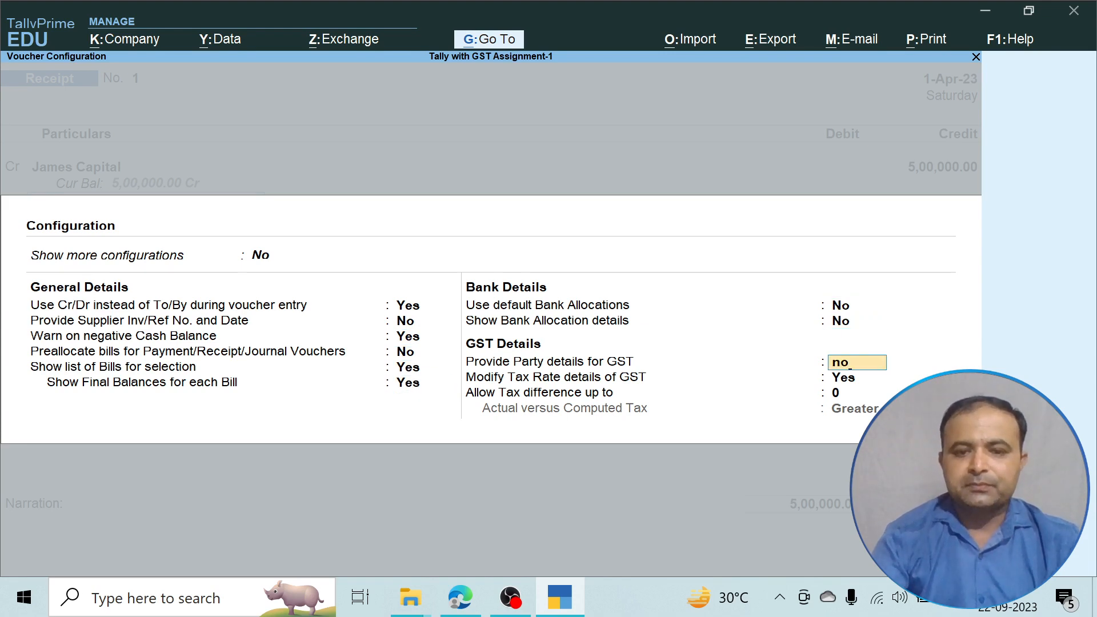
key(Return)
key(Return)
key(Return)
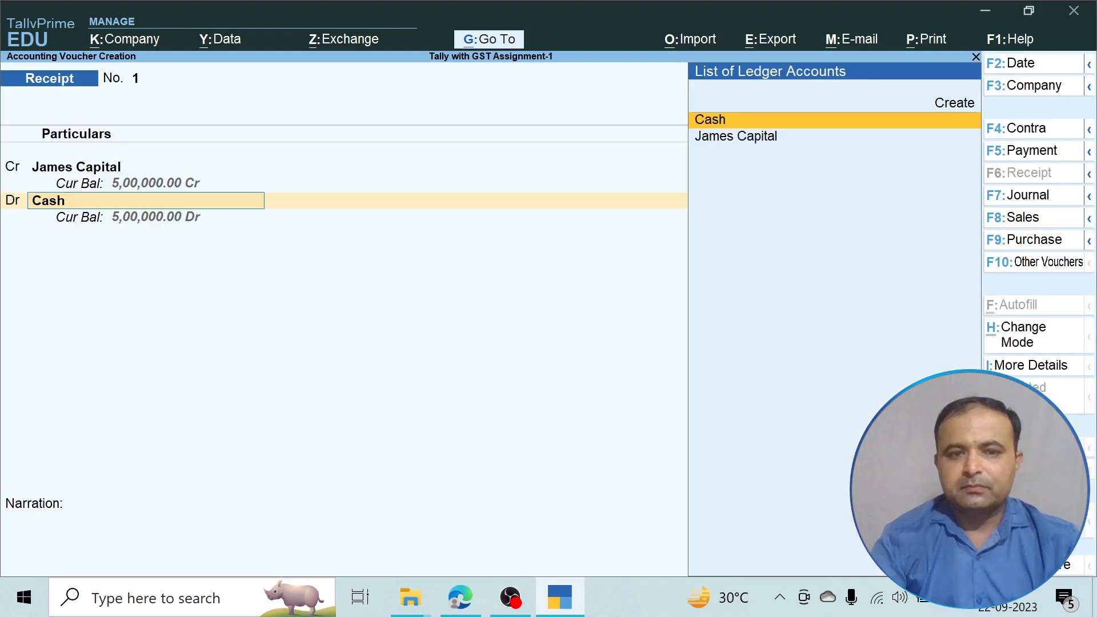
key(Return)
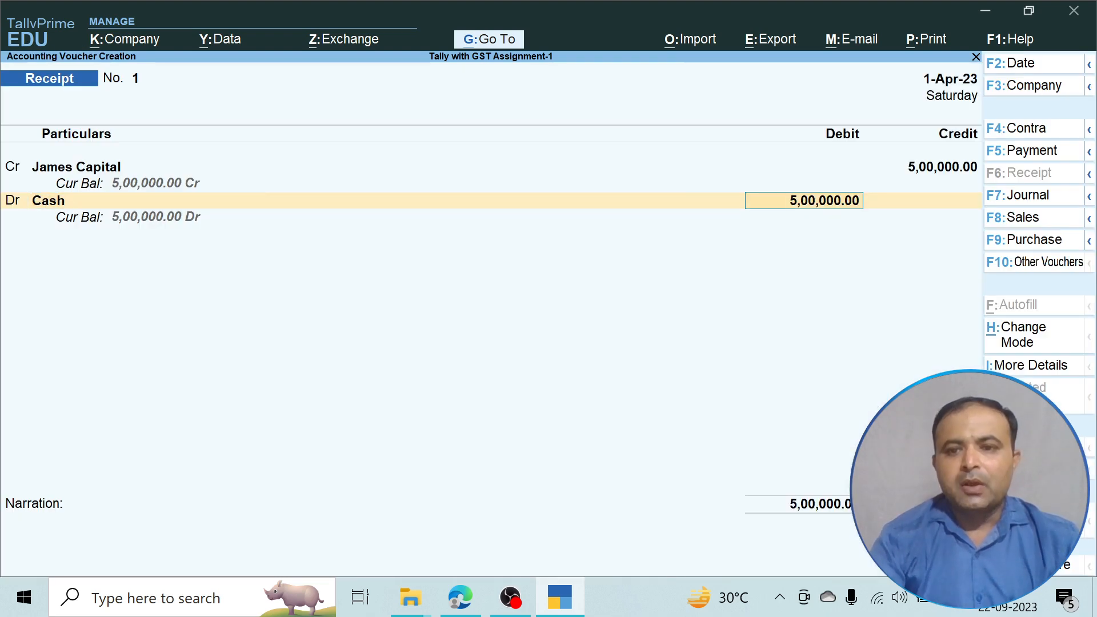
Add narration 'Being business started by cash' and save Receipt voucher No. 1 for 5,00,000.
key(Return)
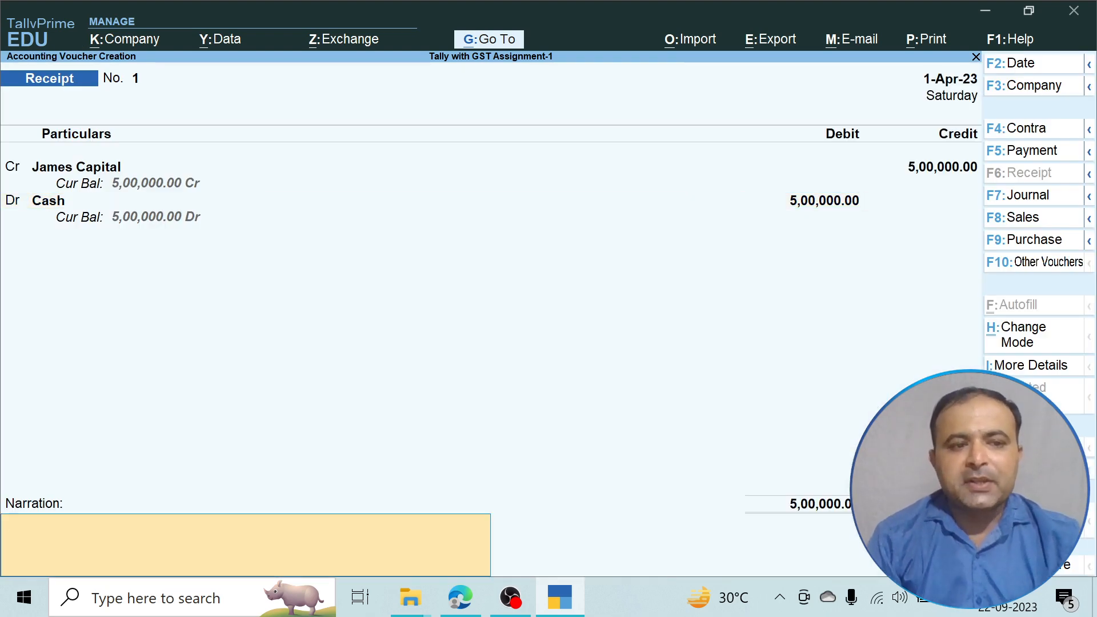
text(Being)
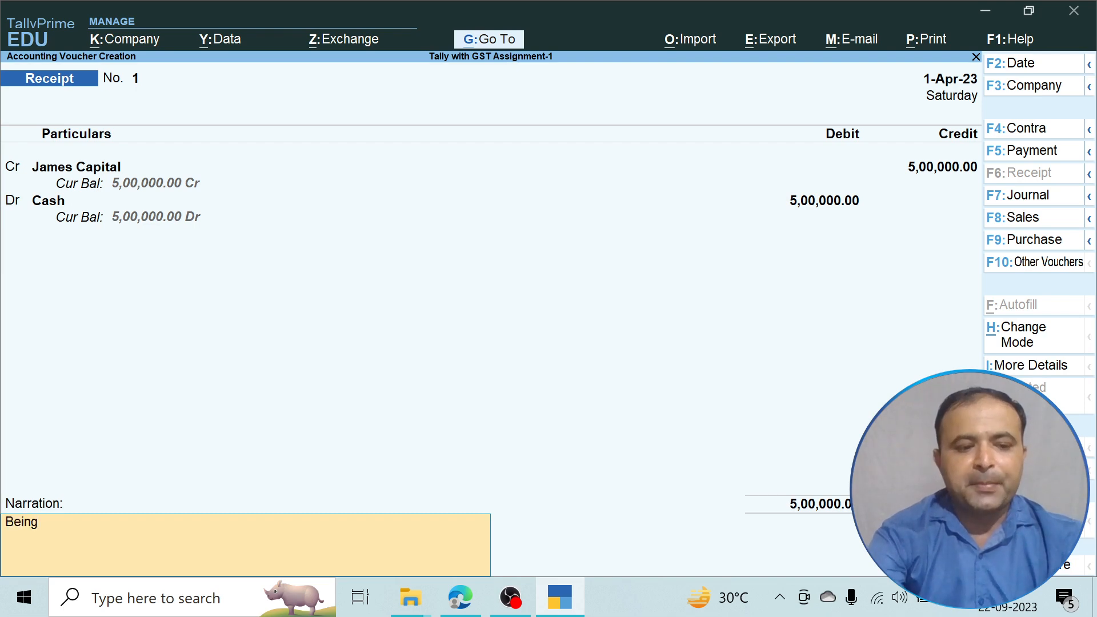
text( business st)
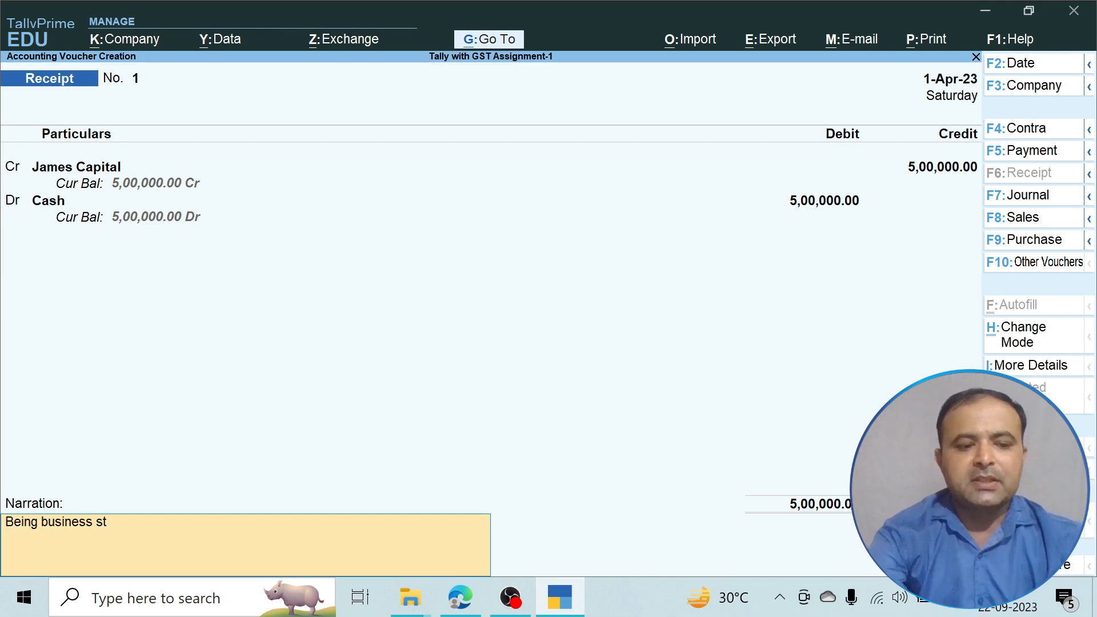
text(arted by cha)
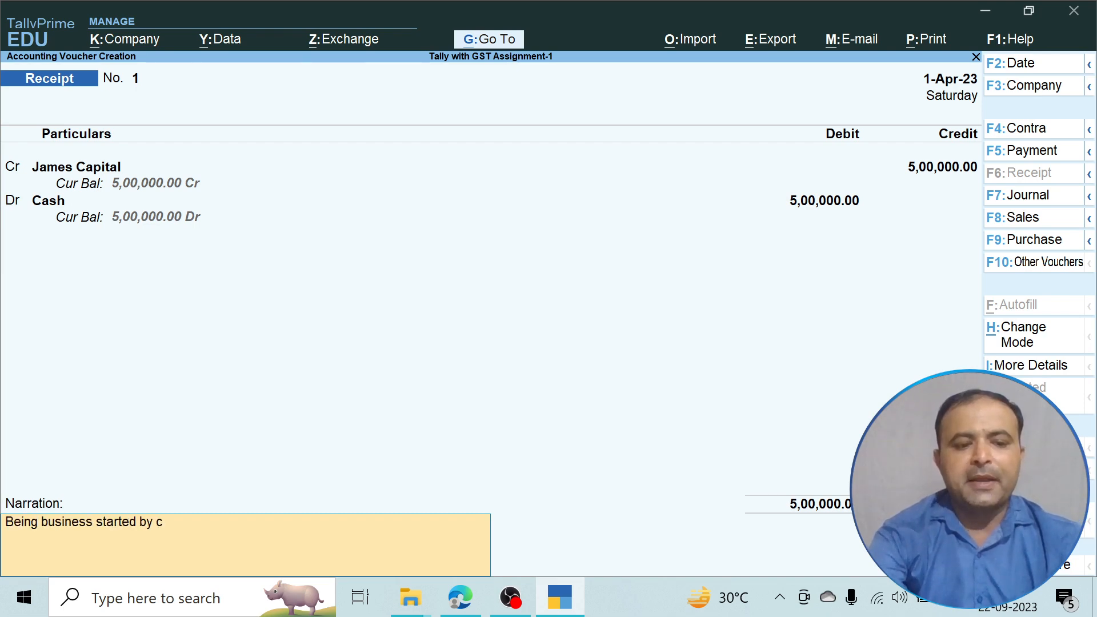
key(BackSpace)
key(BackSpace)
text(ash)
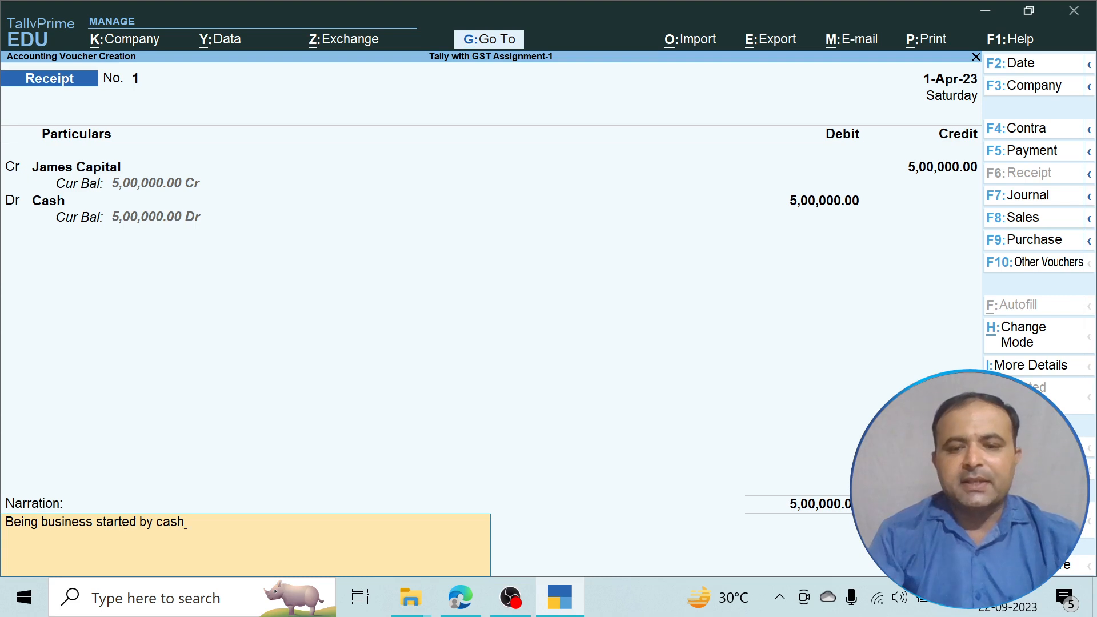
key(Return)
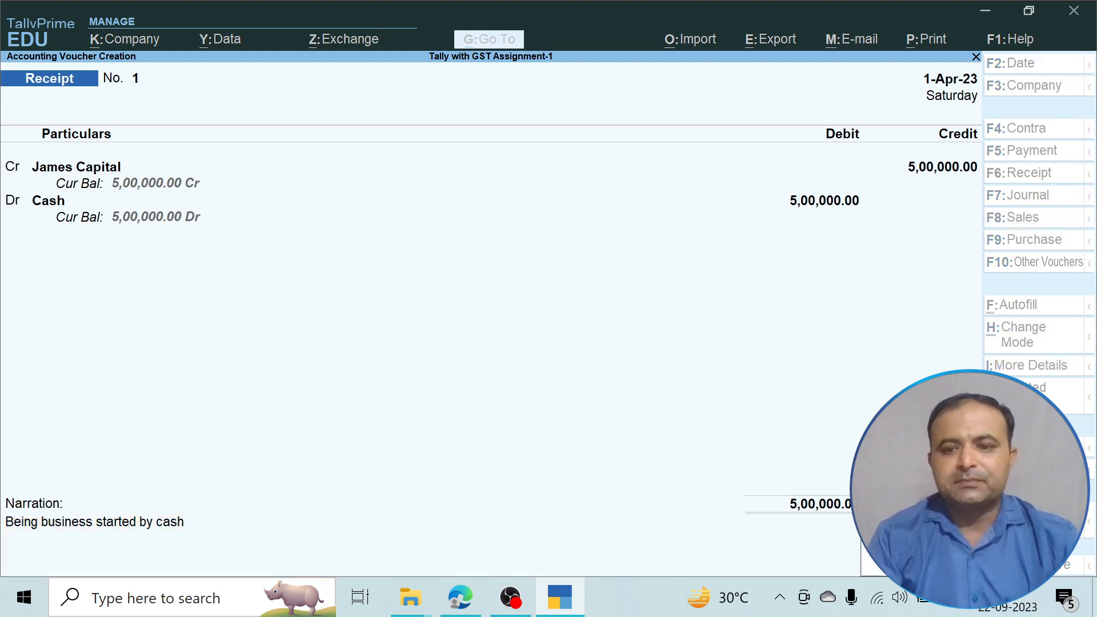
key(Return)
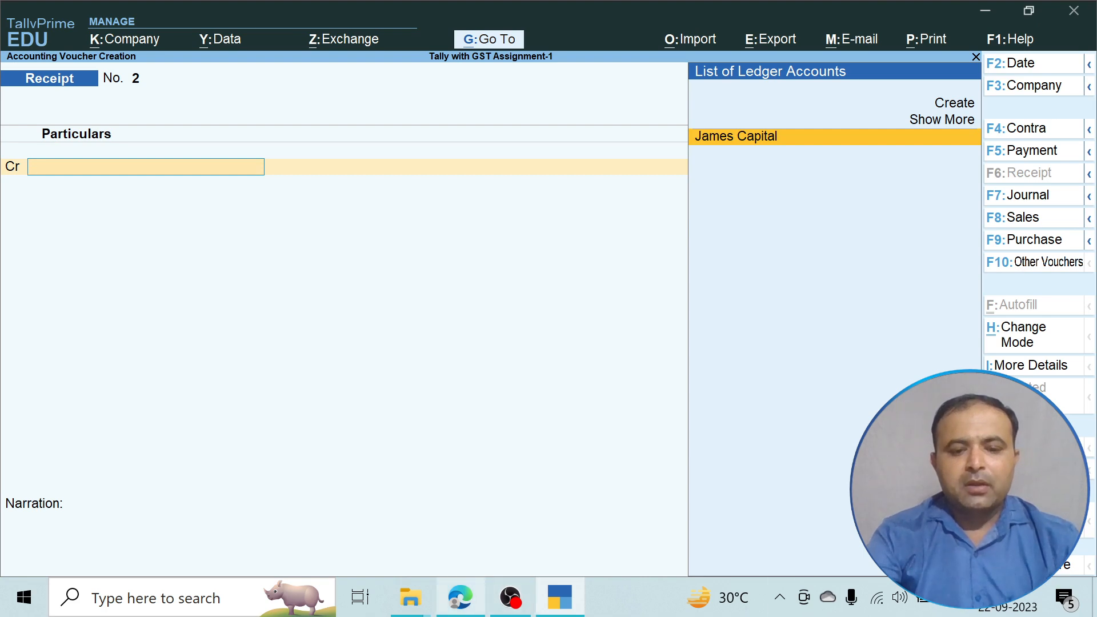
click(461, 598)
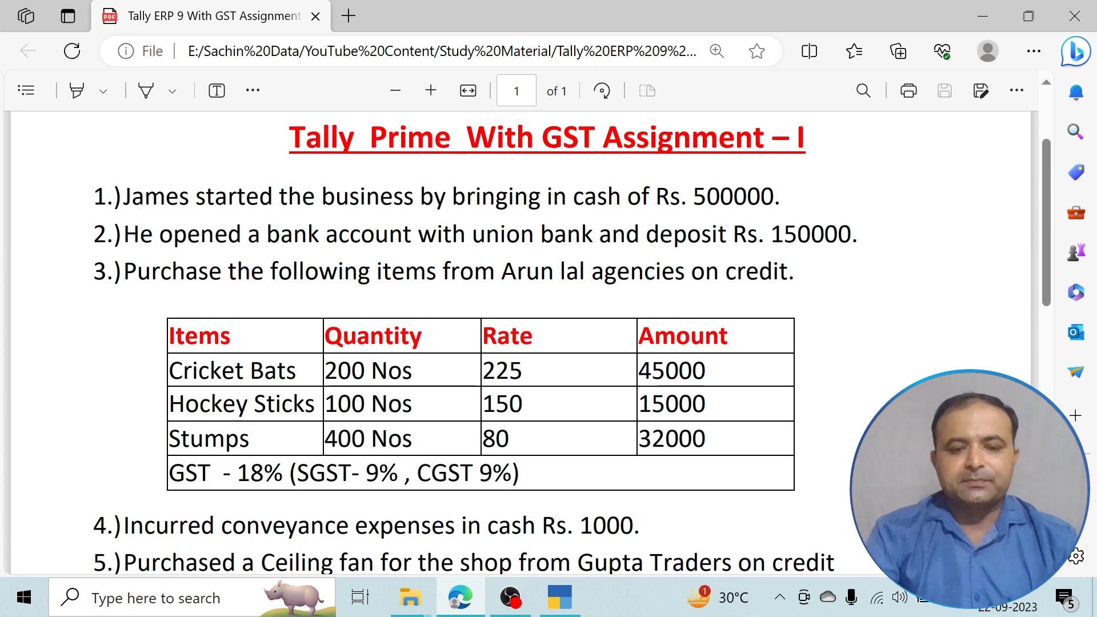
click(560, 598)
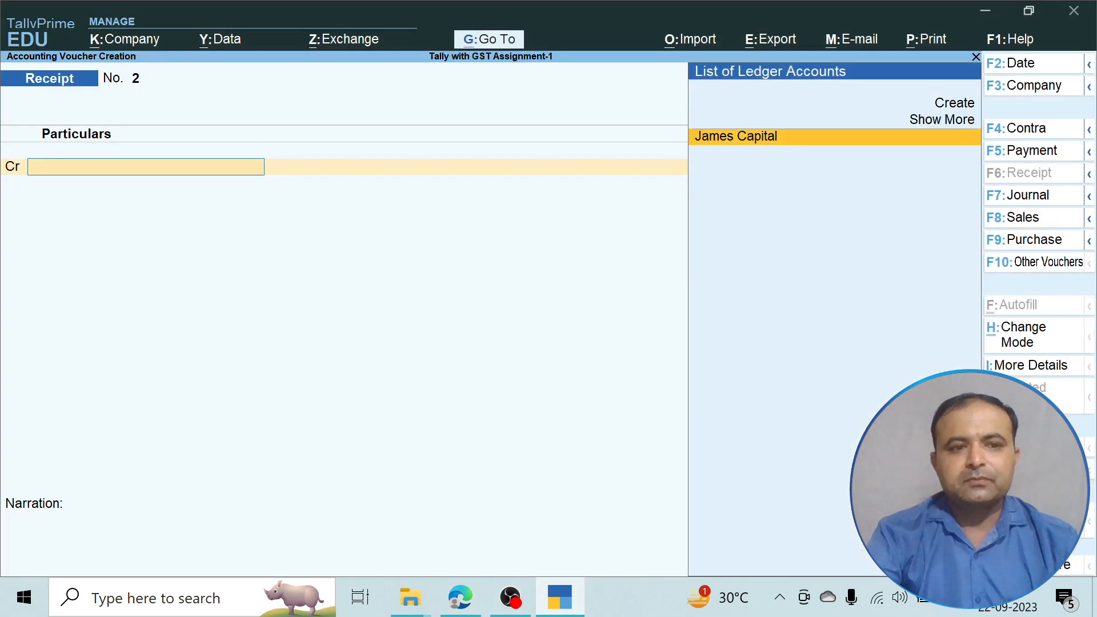
Credit Cash 1,50,000 on a Contra voucher and start a new ledger for the debit line.
key(F4)
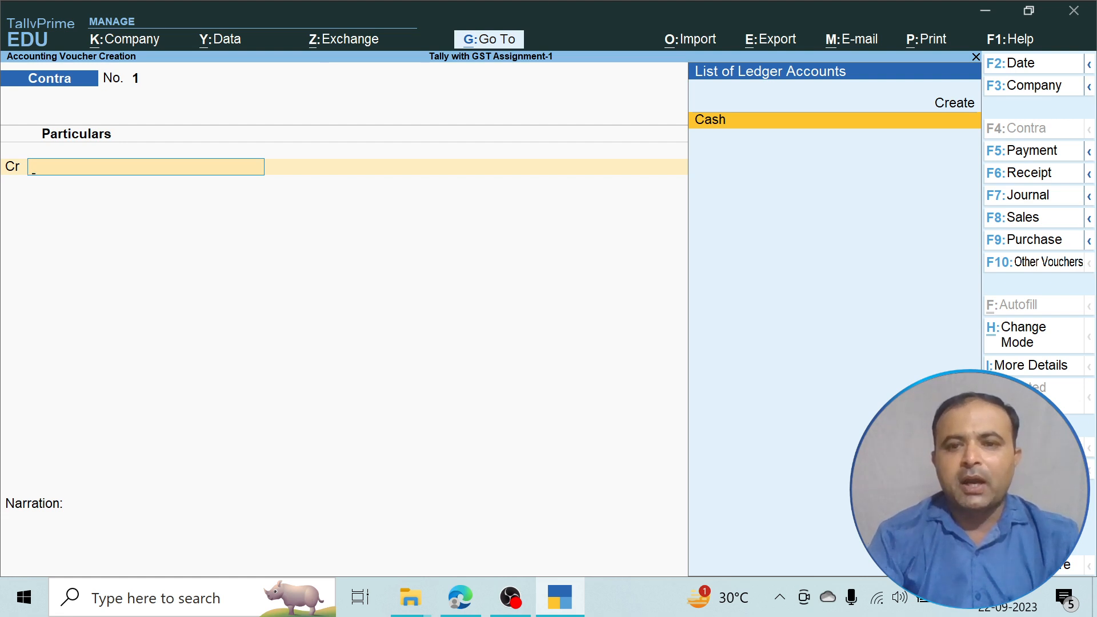
key(Return)
text(150000)
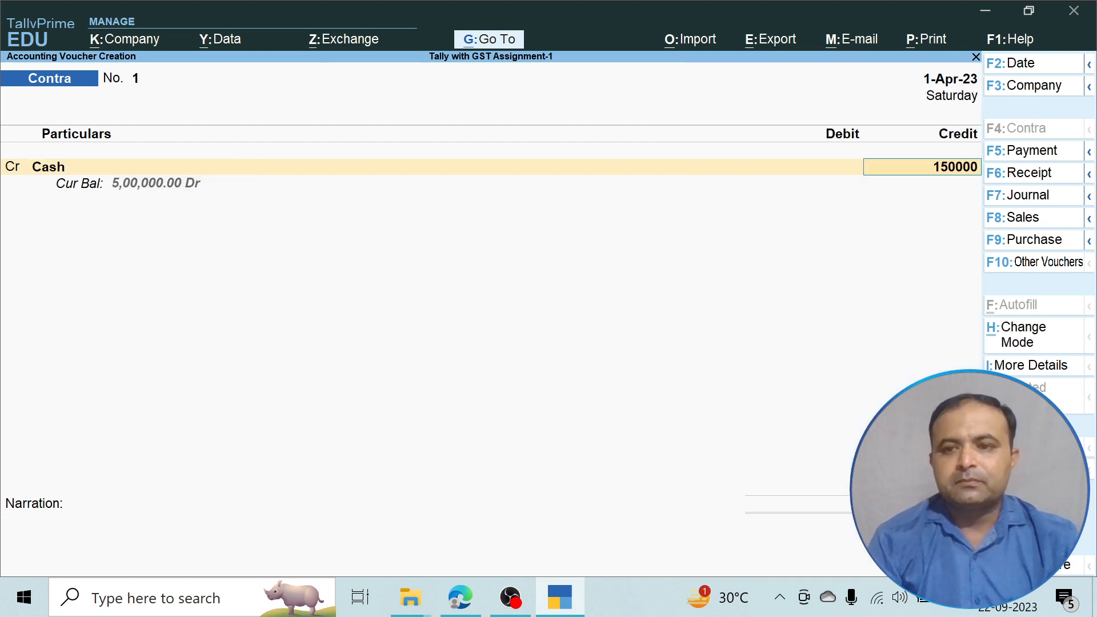
key(Return)
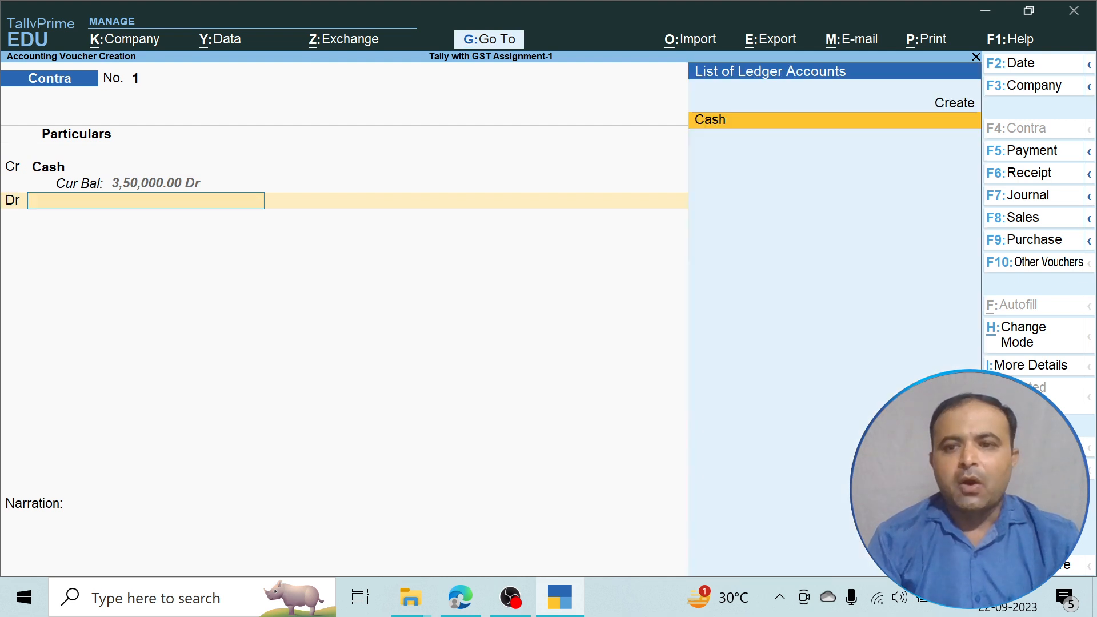
key(Up)
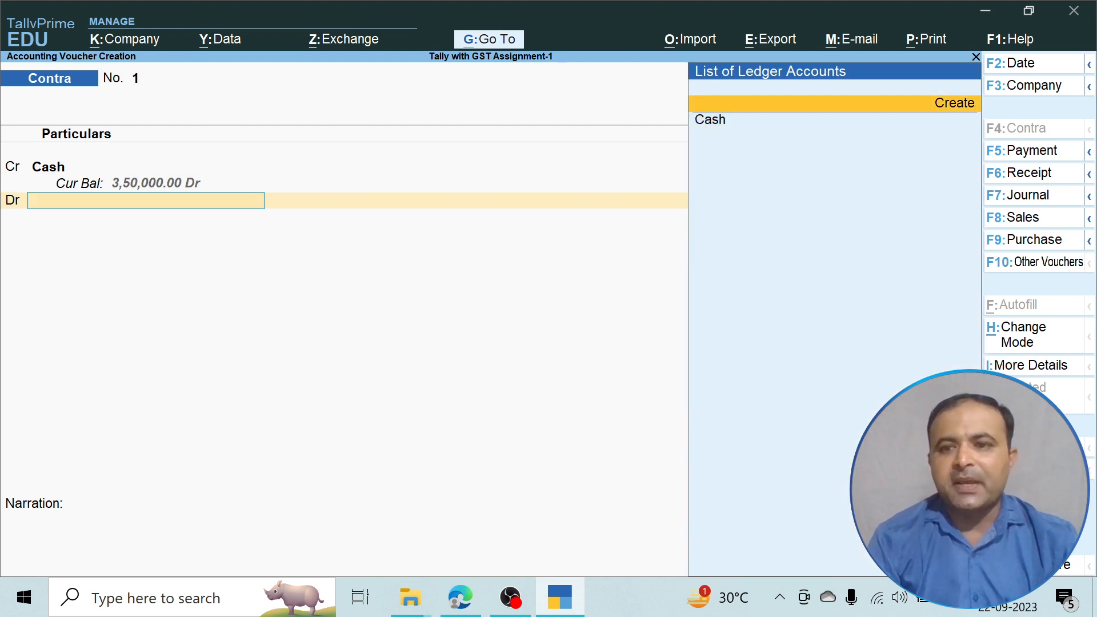
key(Return)
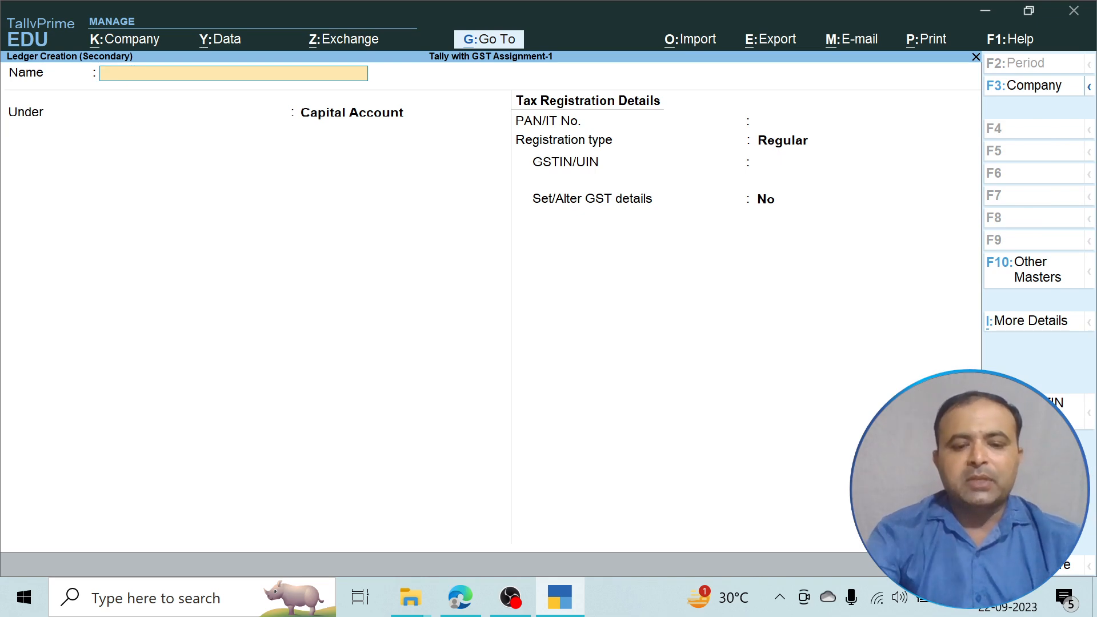
After checking the PDF, name the ledger 'HDFC Bank' under Bank Accounts, GSTIN/UIN left blank.
click(461, 598)
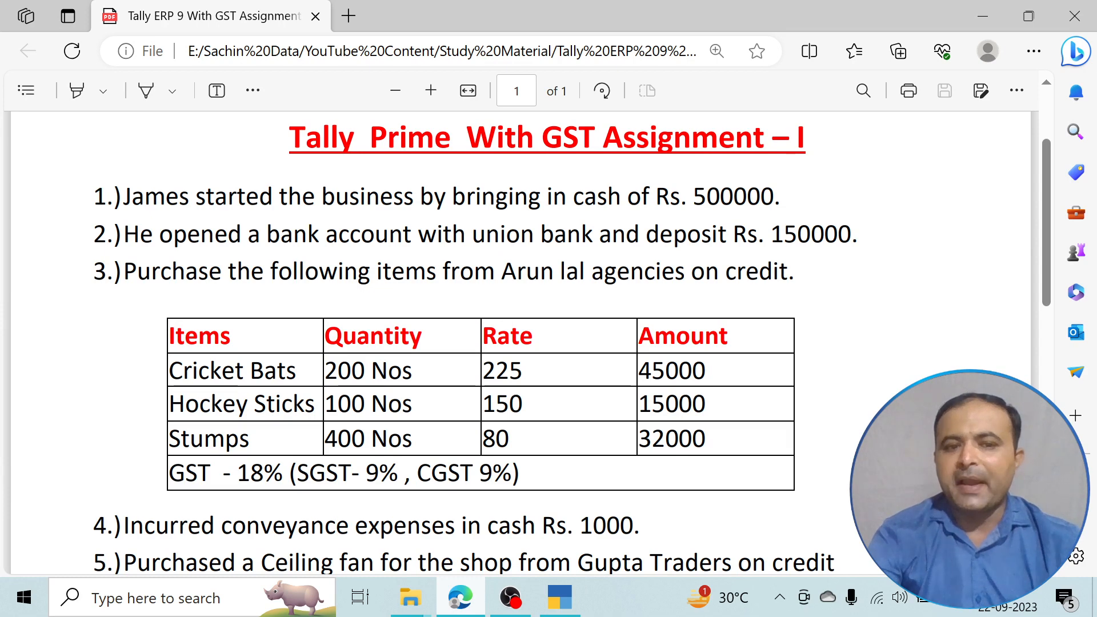
click(560, 598)
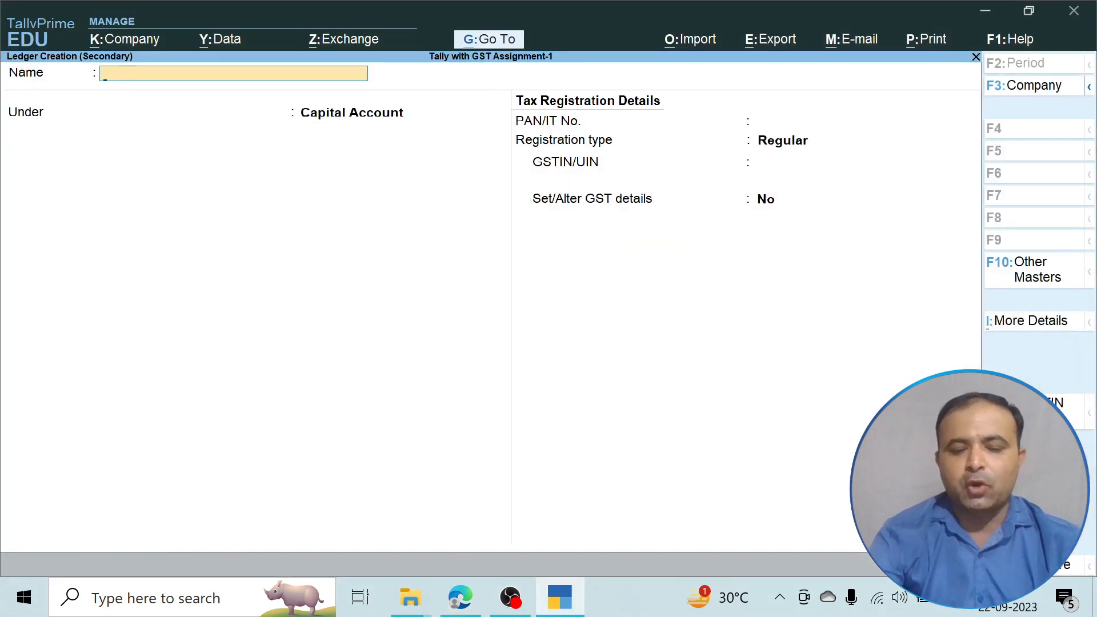
text(HDF)
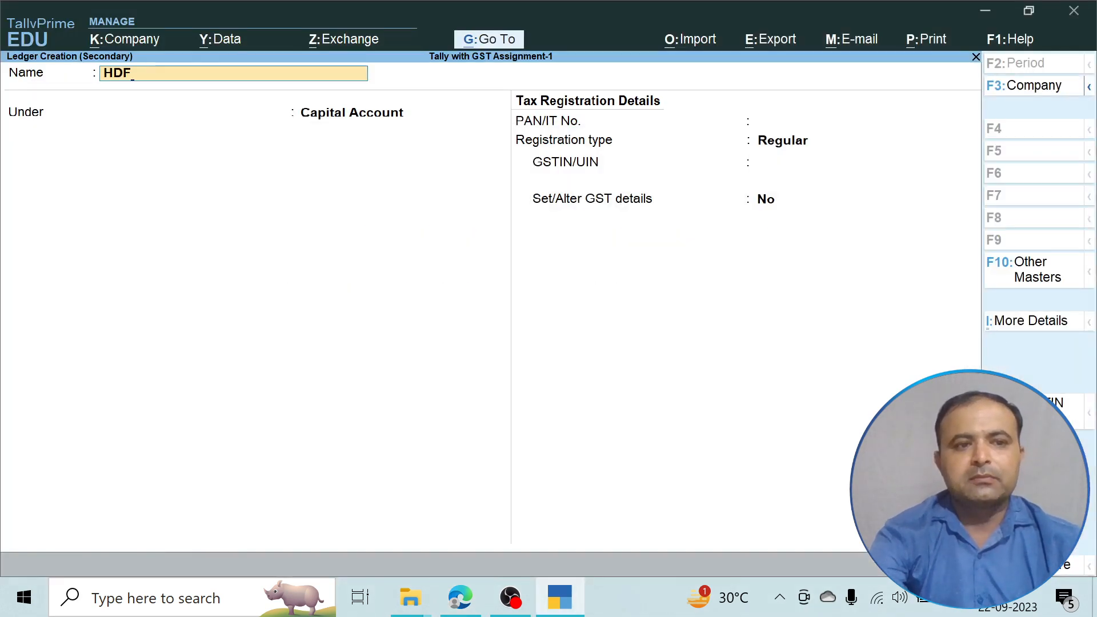
text(C Bank)
key(Return)
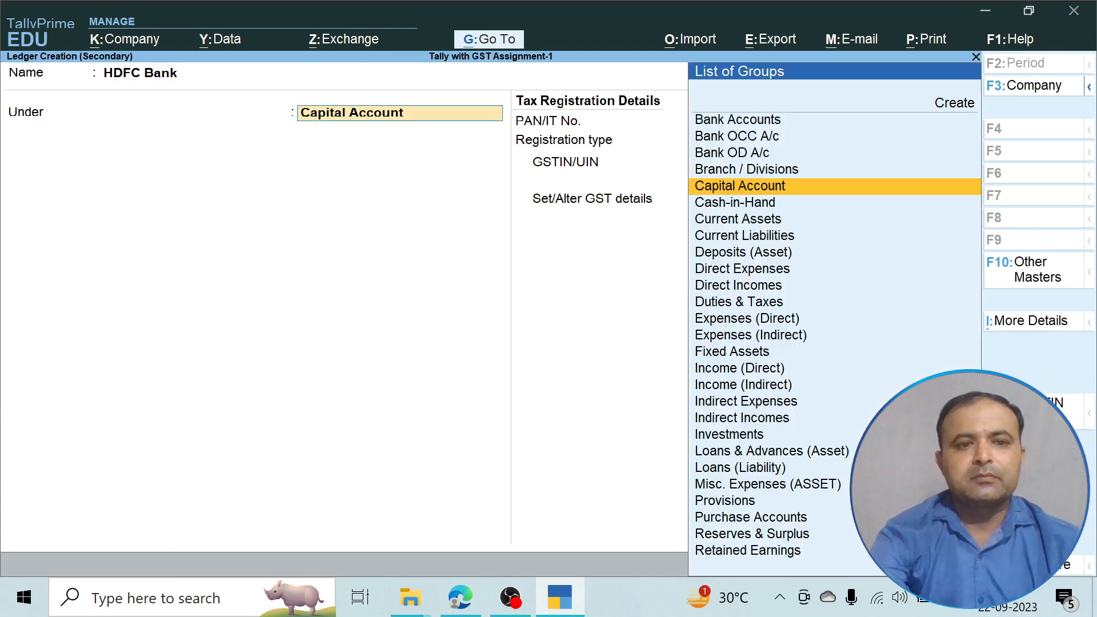
key(Up)
key(Up)
key(Up)
key(Up)
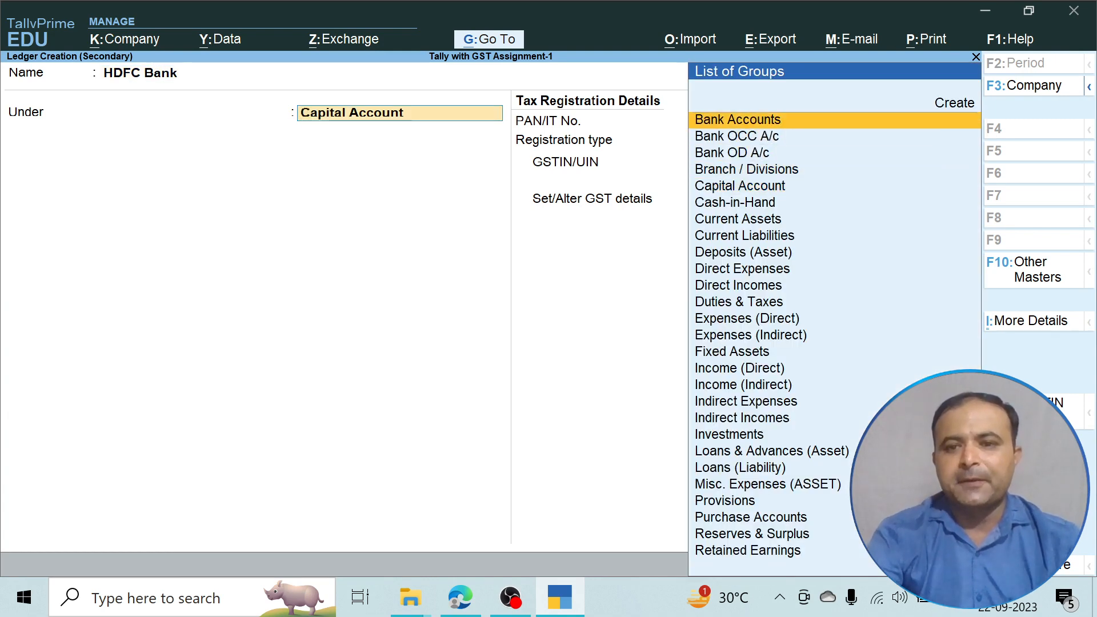
key(Return)
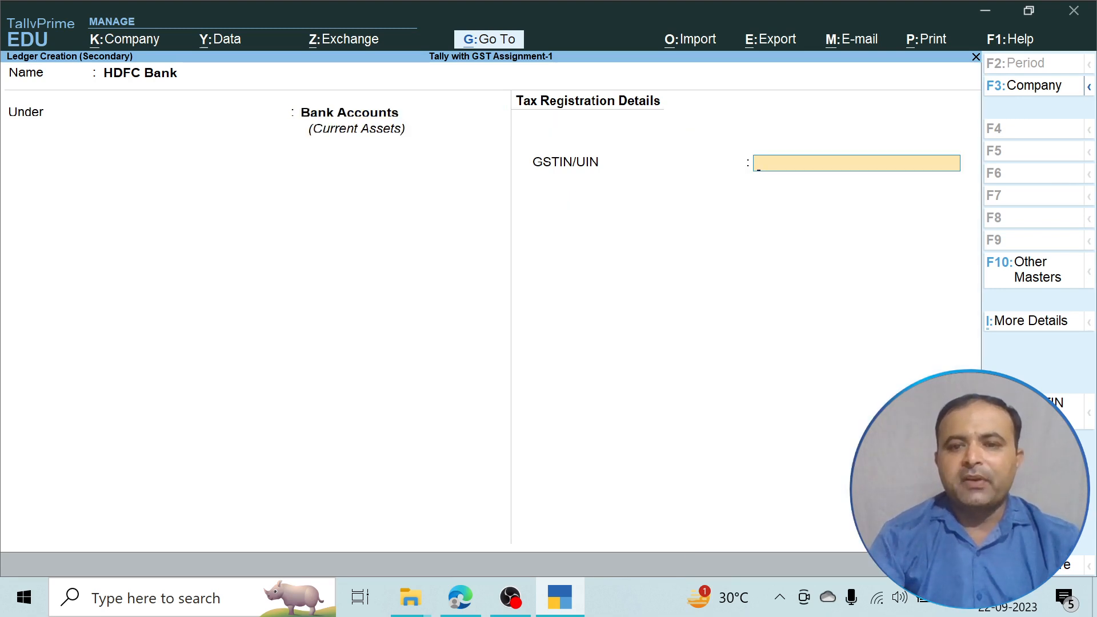
key(Return)
key(Return)
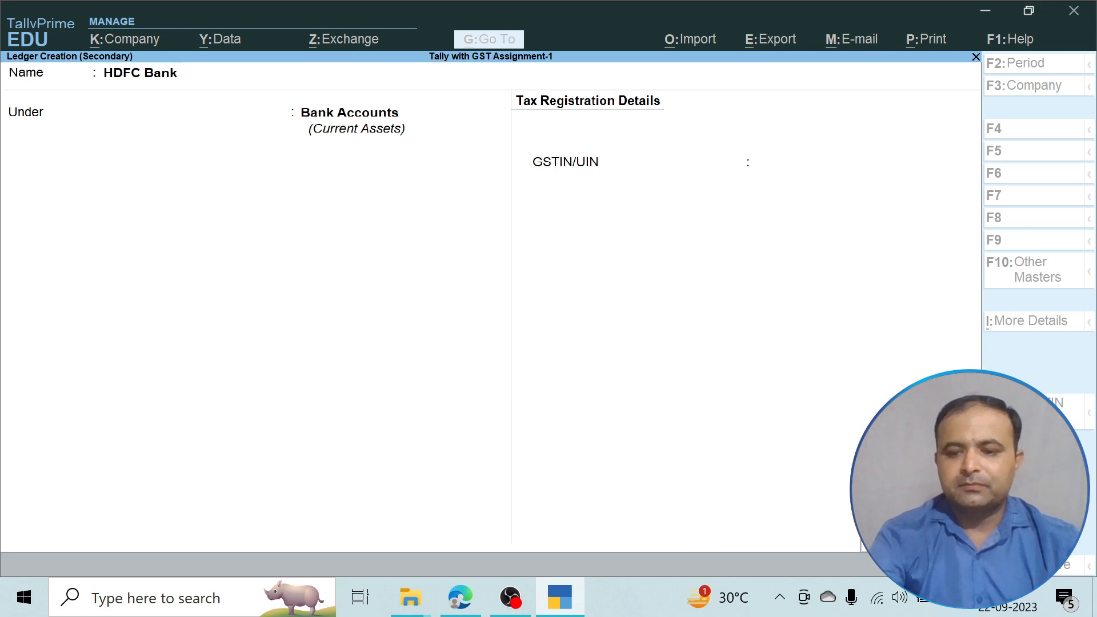
Save the HDFC Bank ledger, debit it 1,50,000, and pick Cash as the transaction type.
key(ctrl+a)
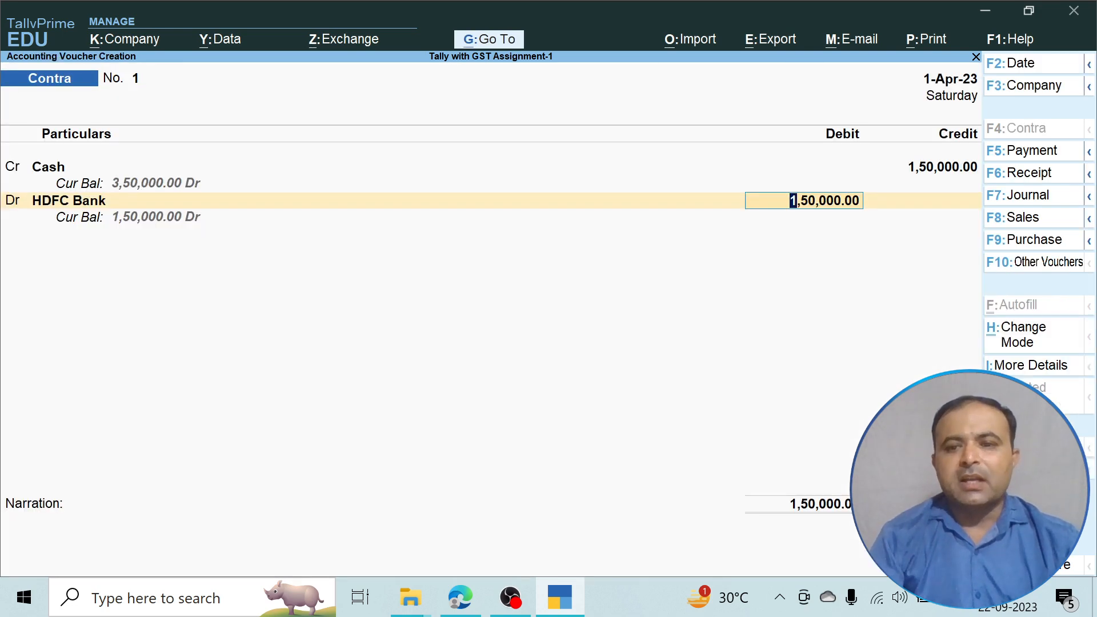
key(Return)
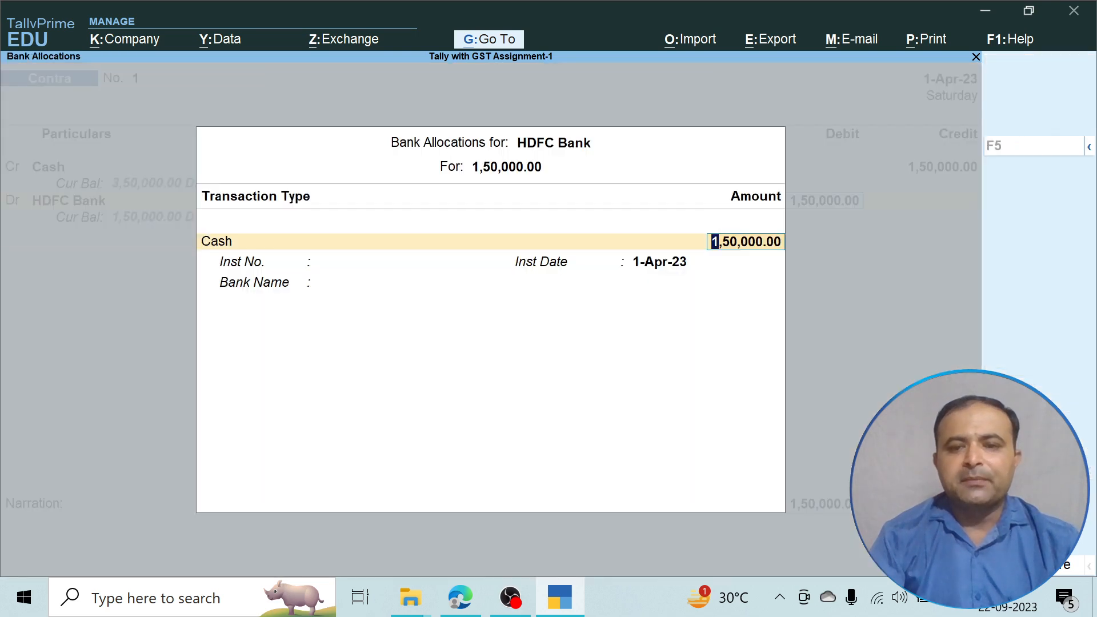
key(Return)
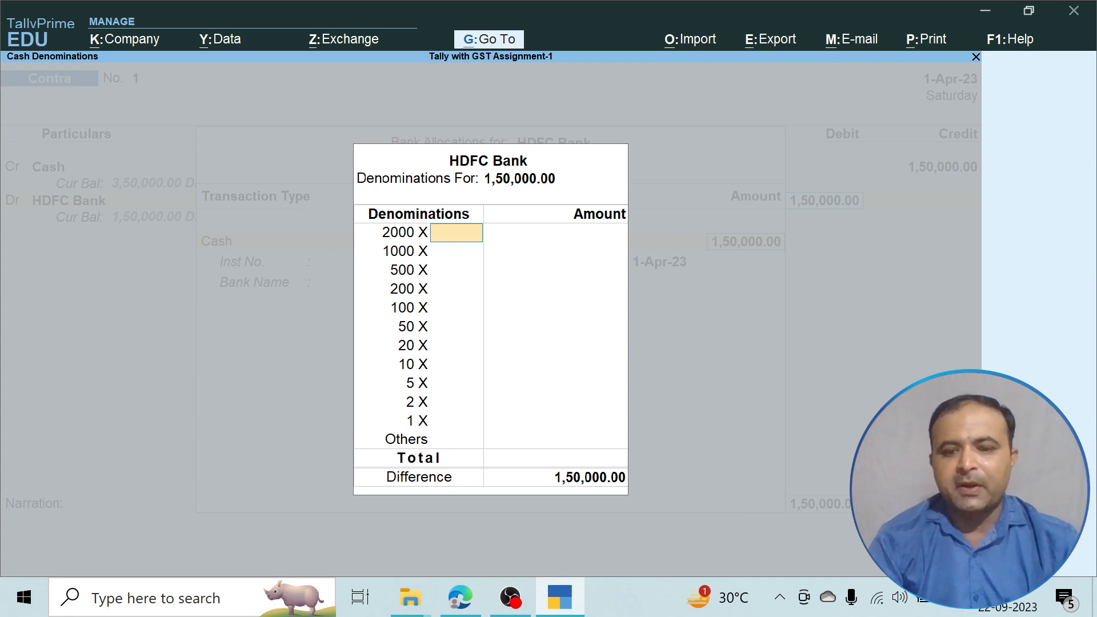
Fill the cash denominations as 300 notes of 500, totalling 1,50,000.
text(7)
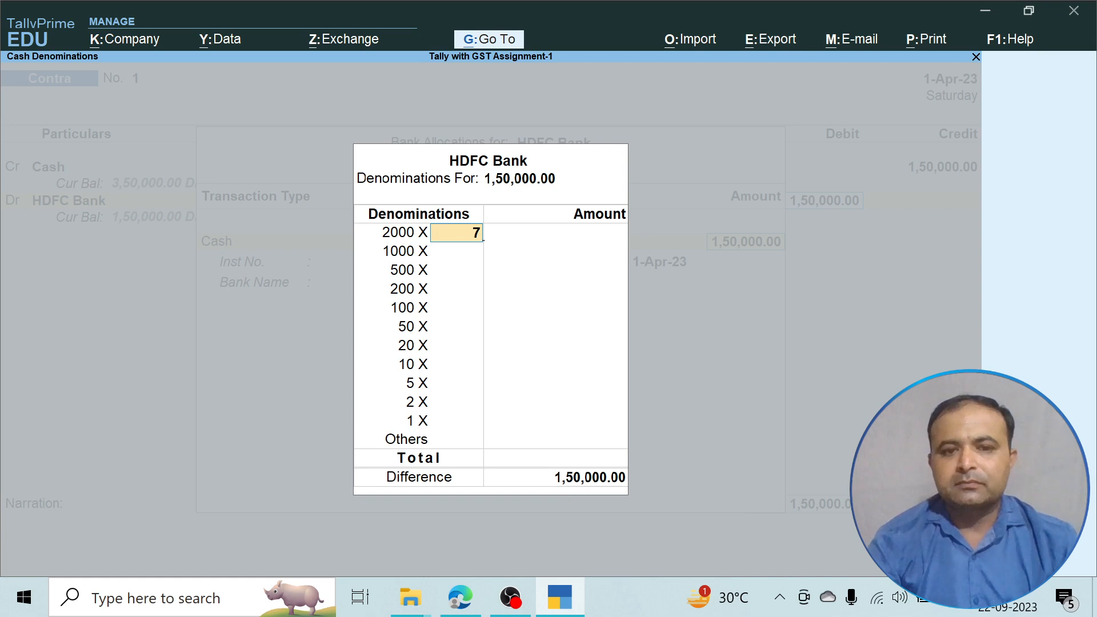
text(5)
key(Return)
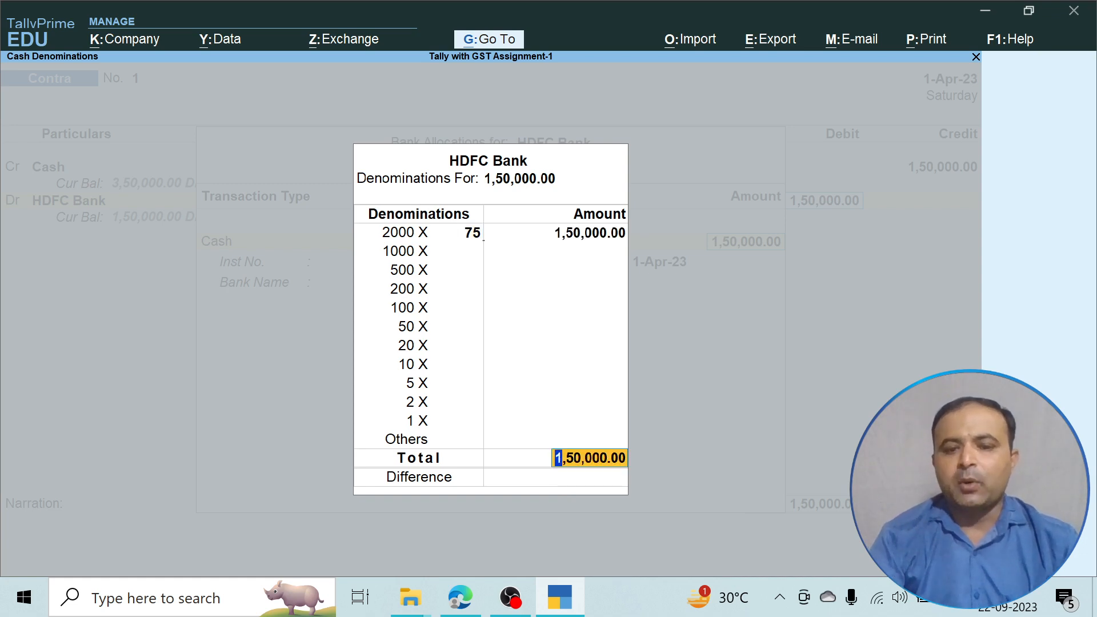
key(Up)
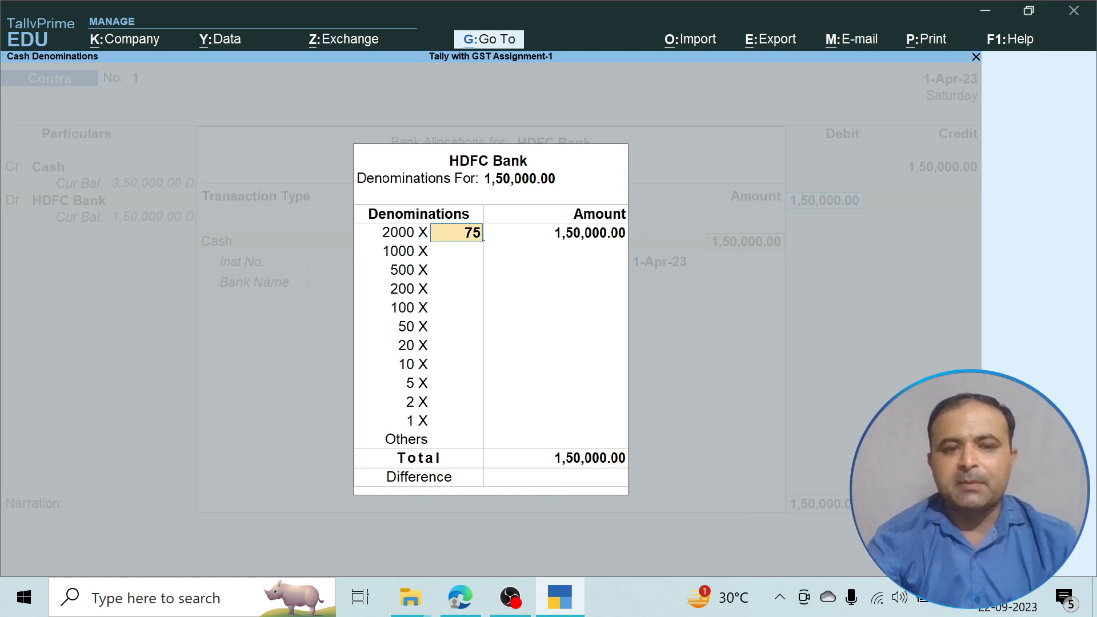
key(BackSpace)
key(BackSpace)
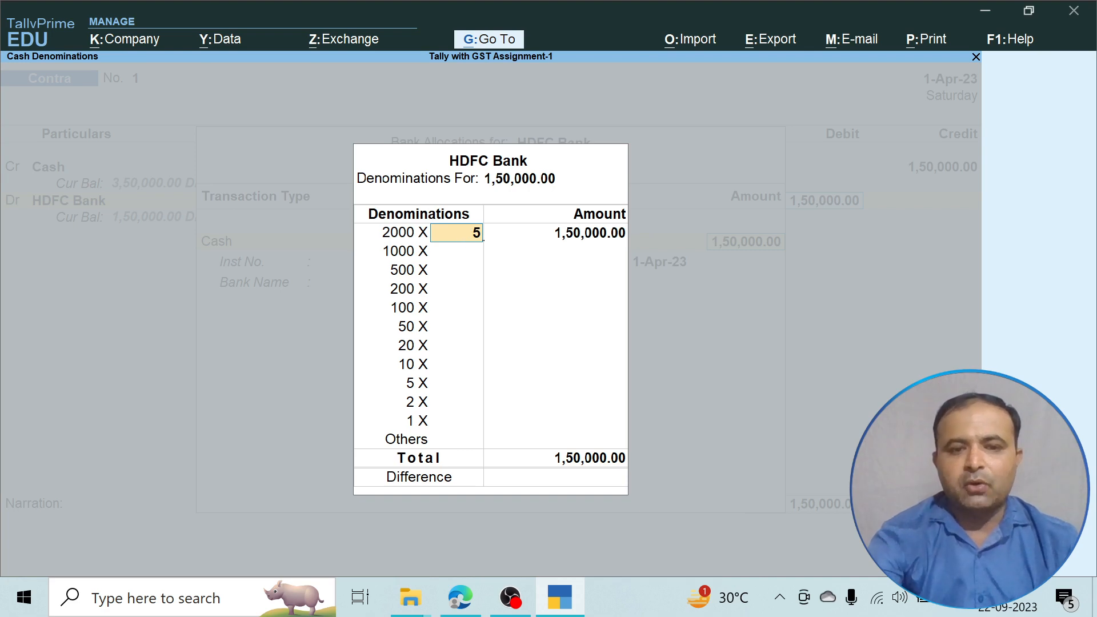
key(Return)
key(Return)
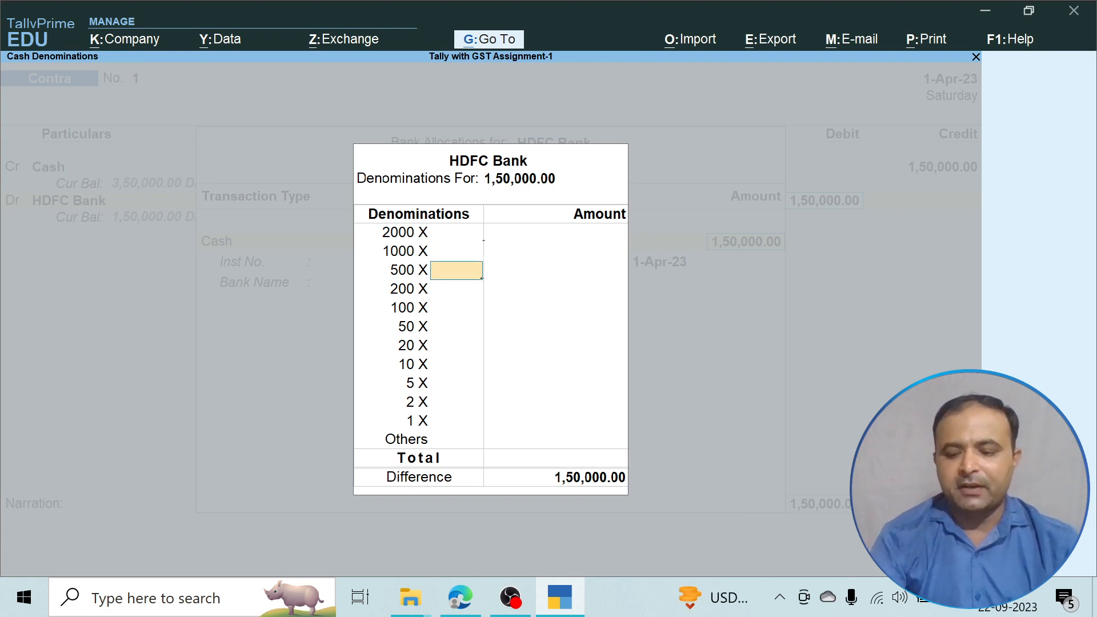
text(1)
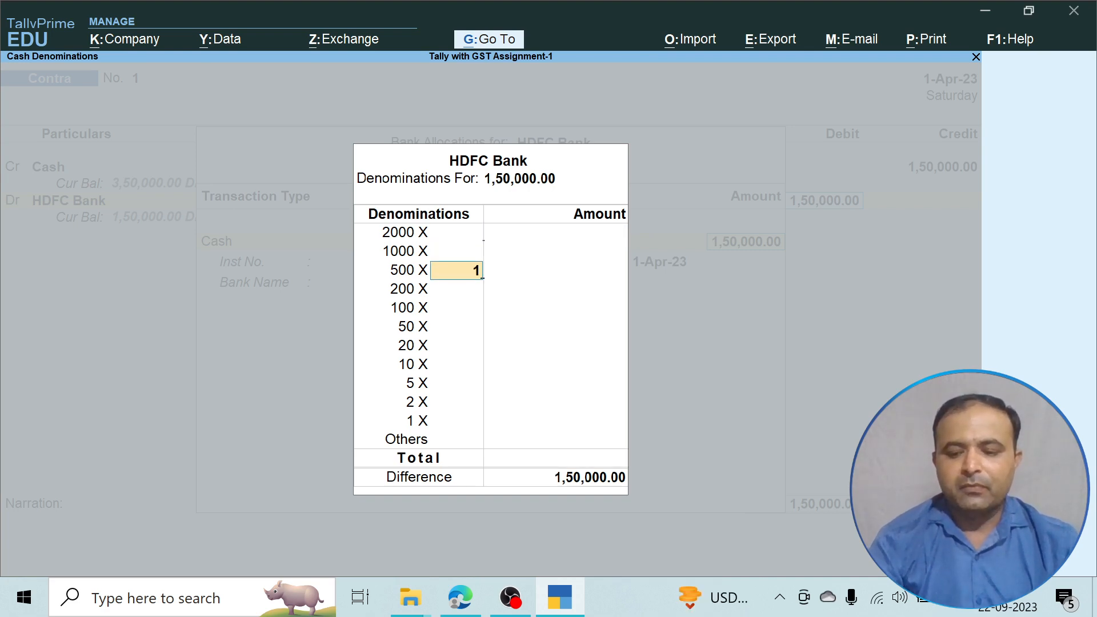
text(80)
key(Return)
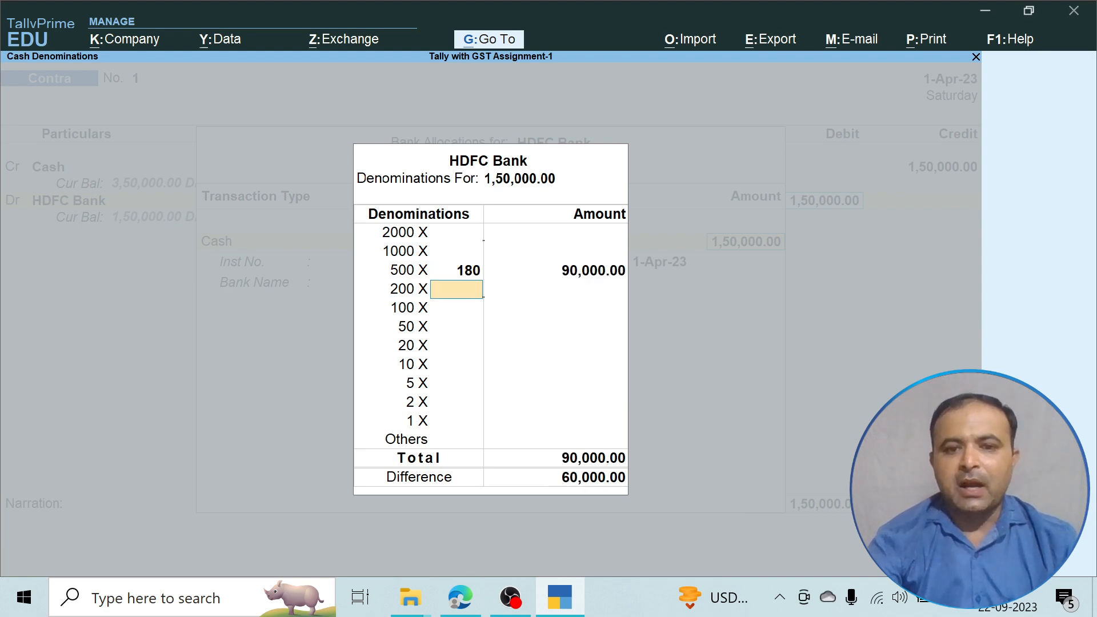
key(BackSpace)
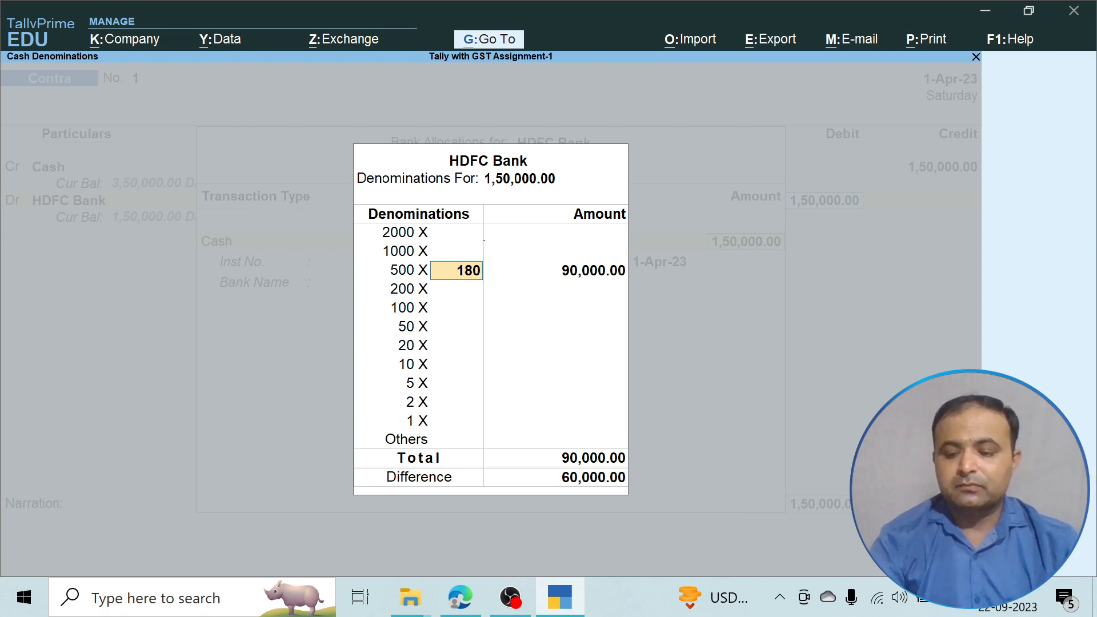
text(300)
key(Return)
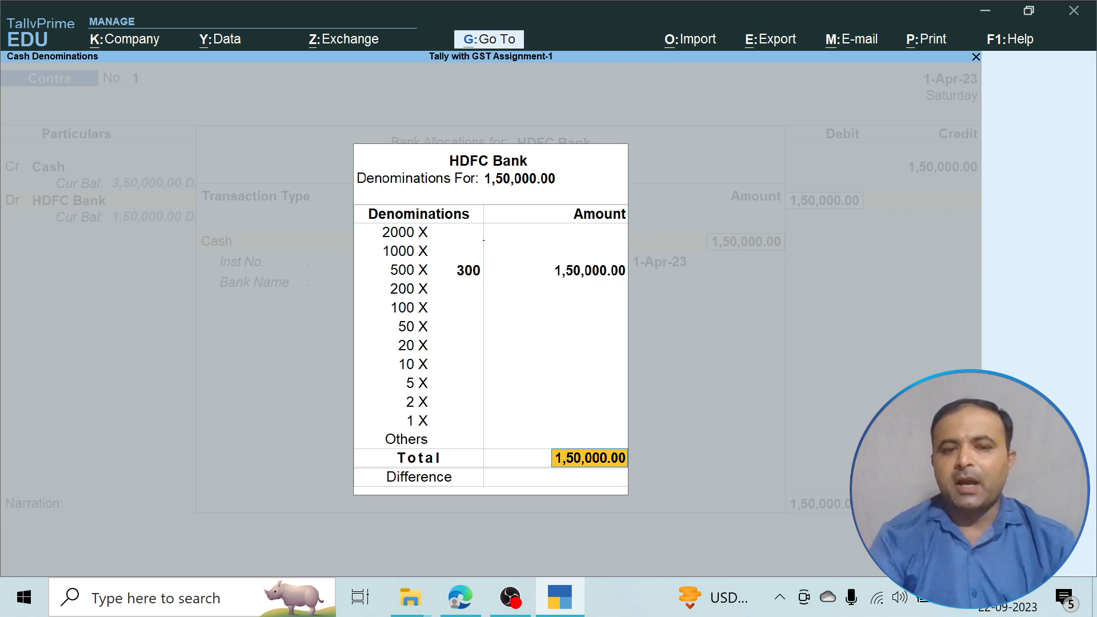
key(Return)
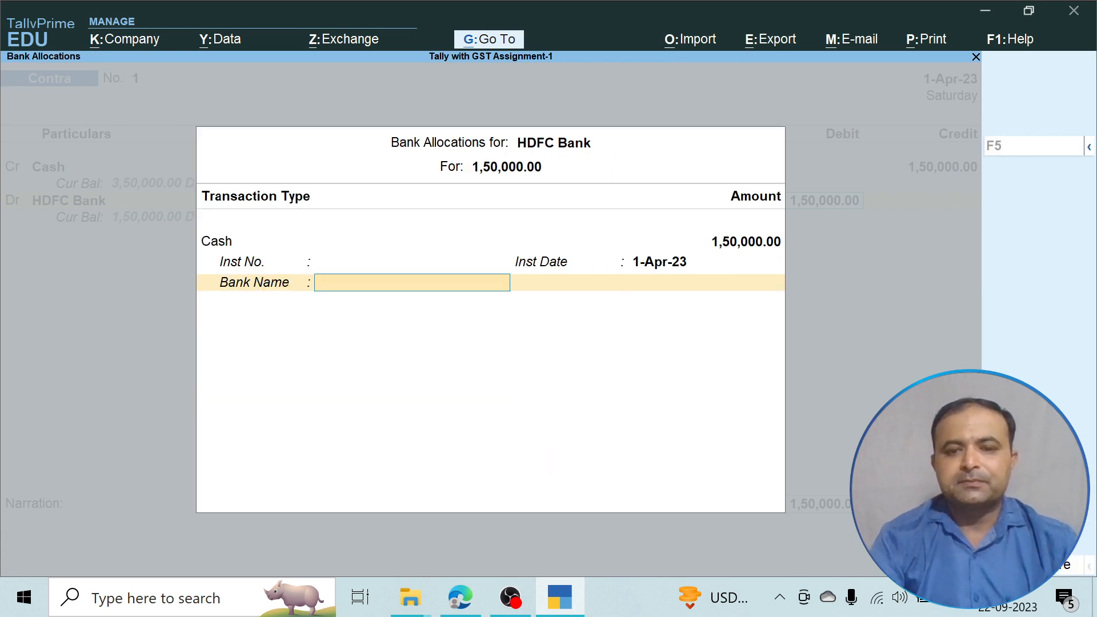
Add narration 'Being cash deposit into bank', save Contra voucher No. 1, then view the assignment PDF.
key(Return)
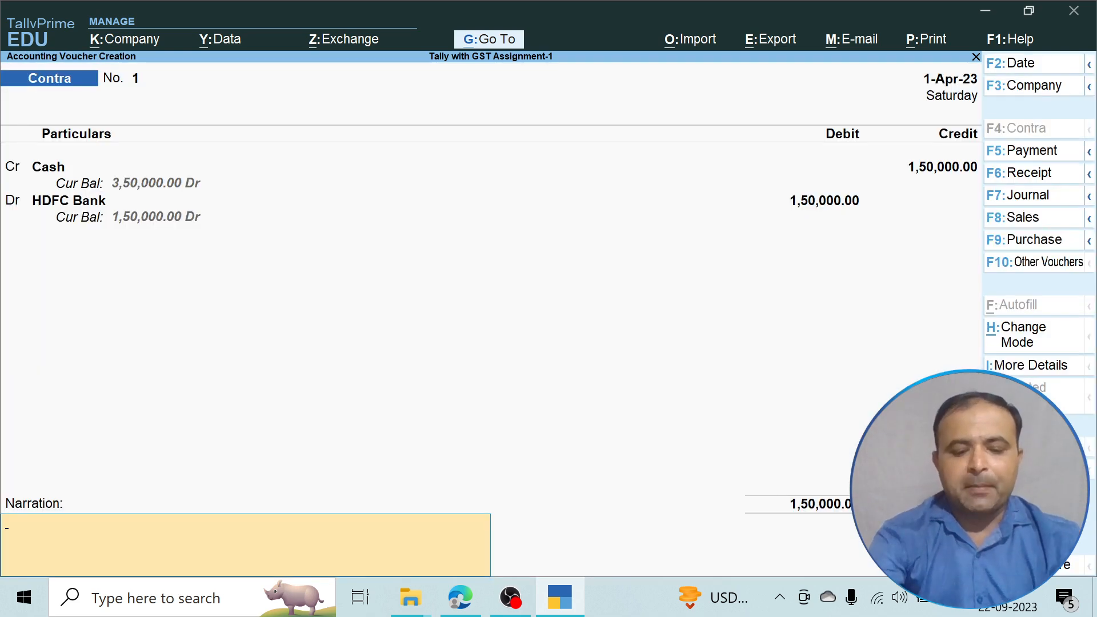
text(Bein)
text(g)
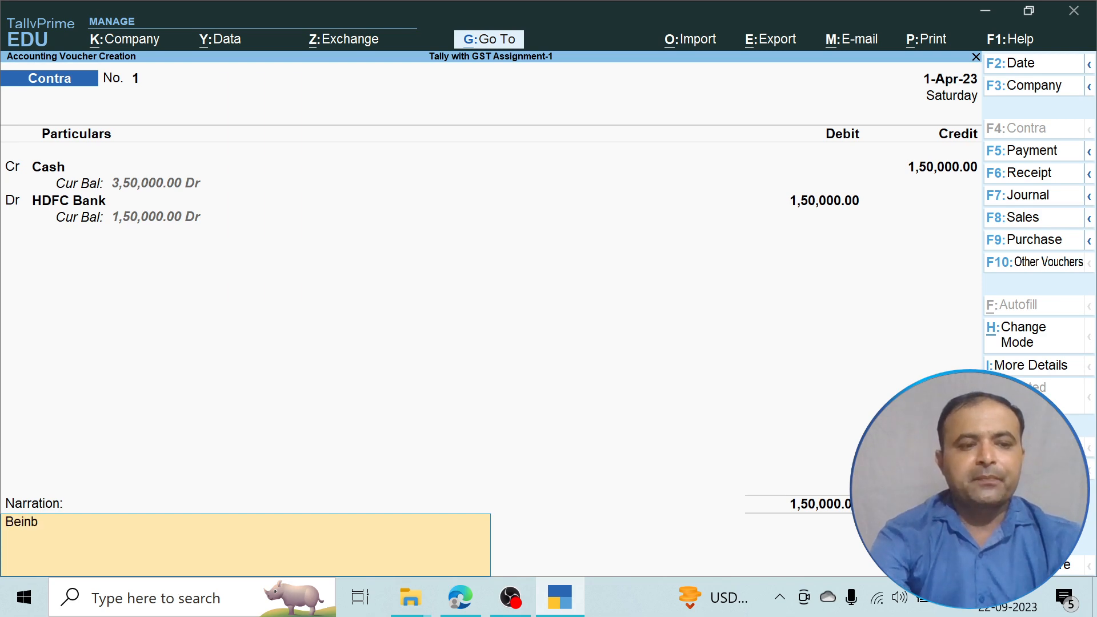
text( cash dep)
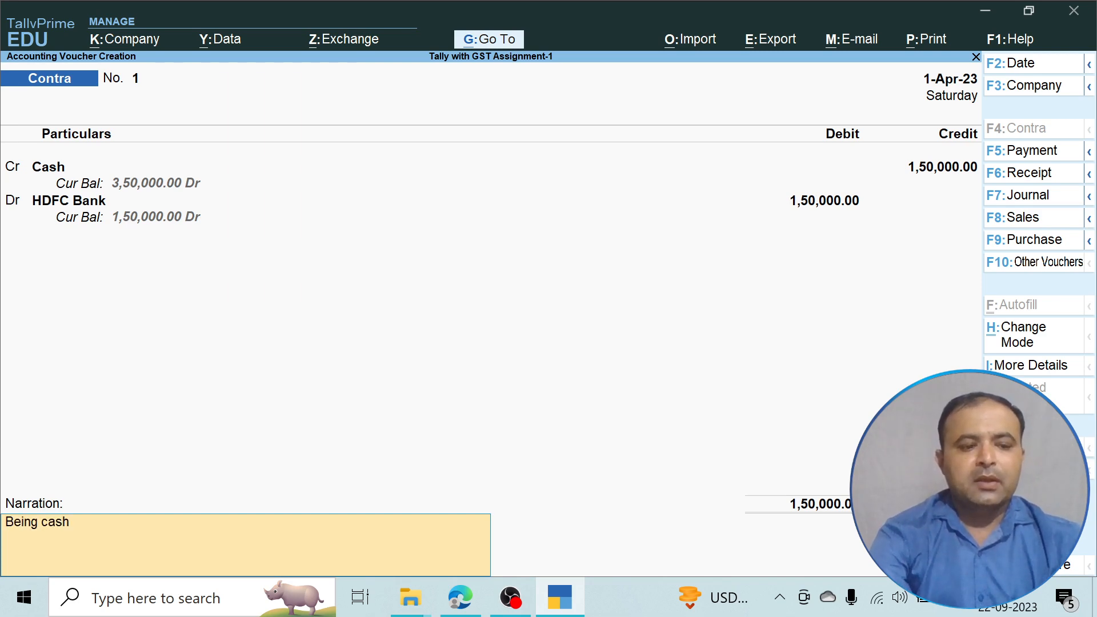
text(sit)
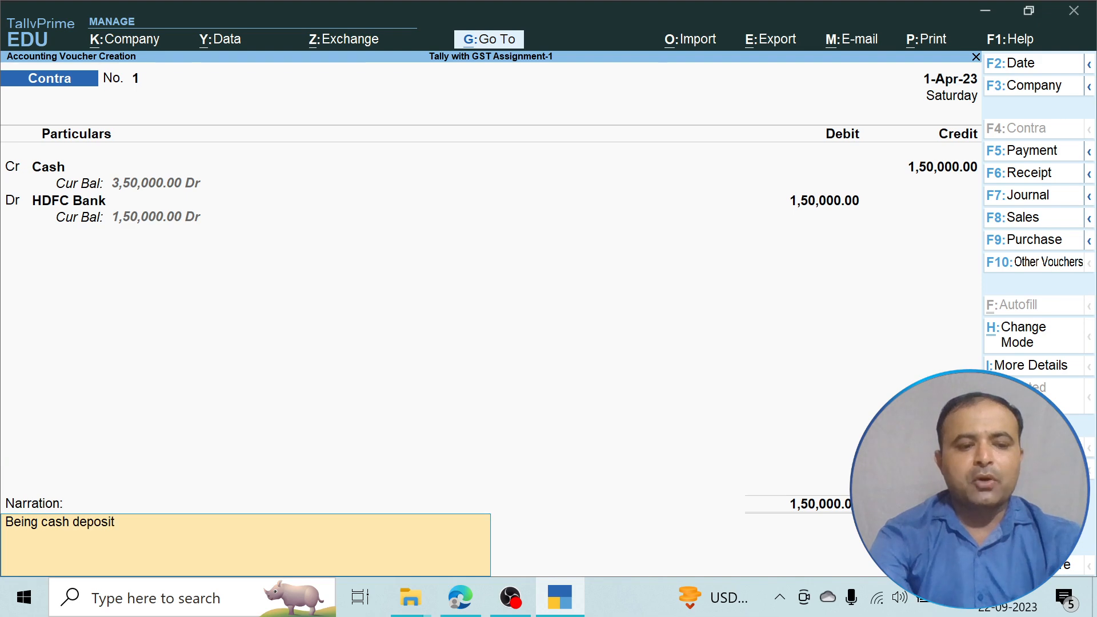
text( in t)
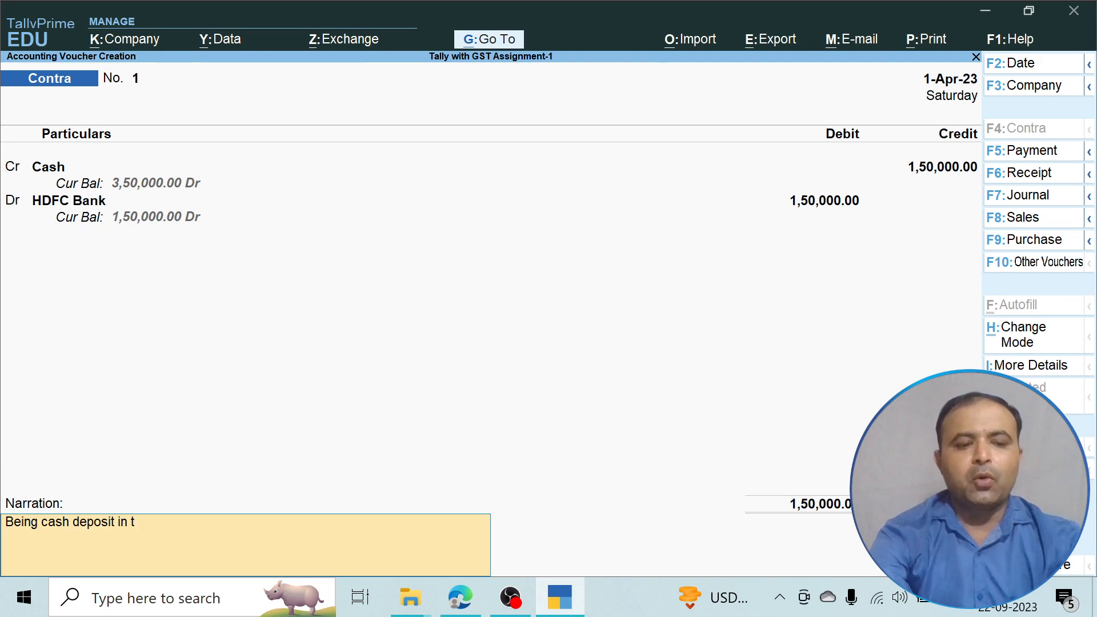
key(BackSpace)
key(BackSpace)
text(to bank)
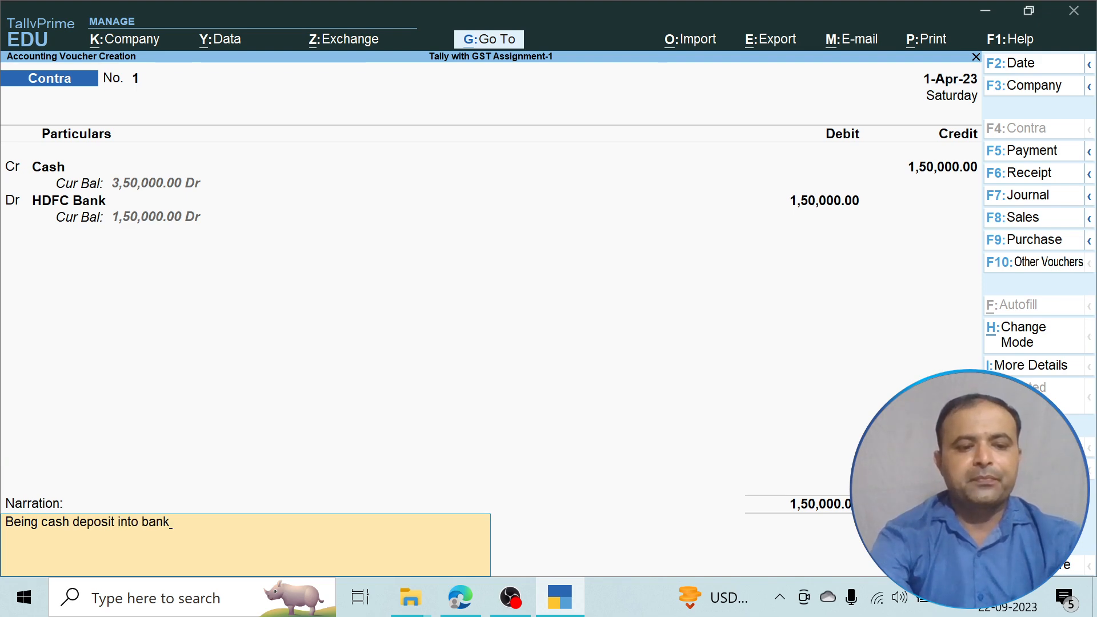
key(Return)
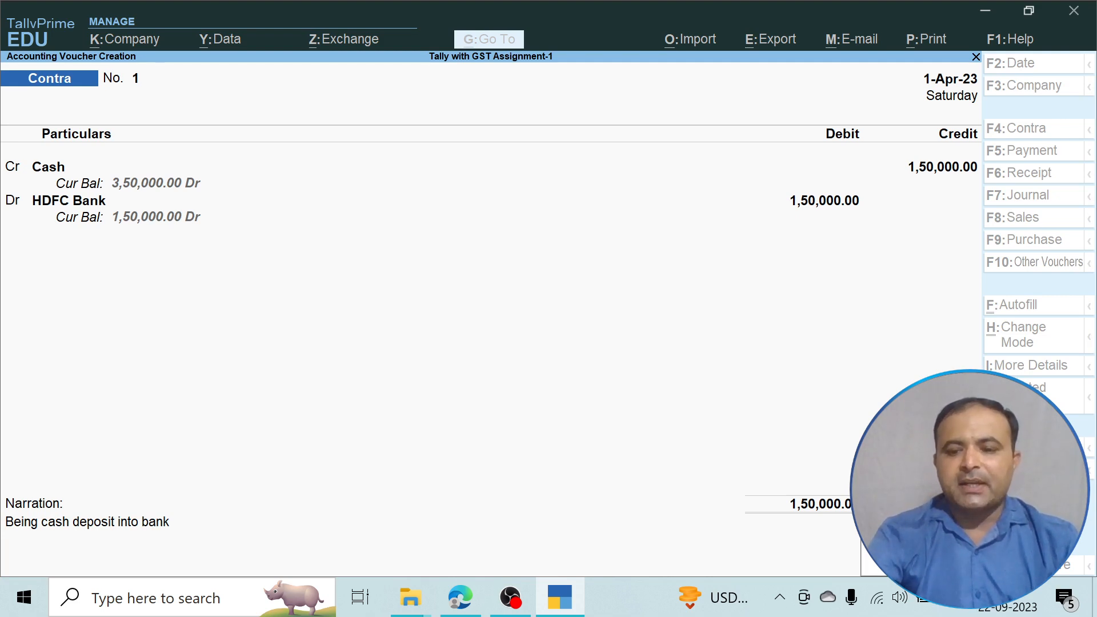
key(Return)
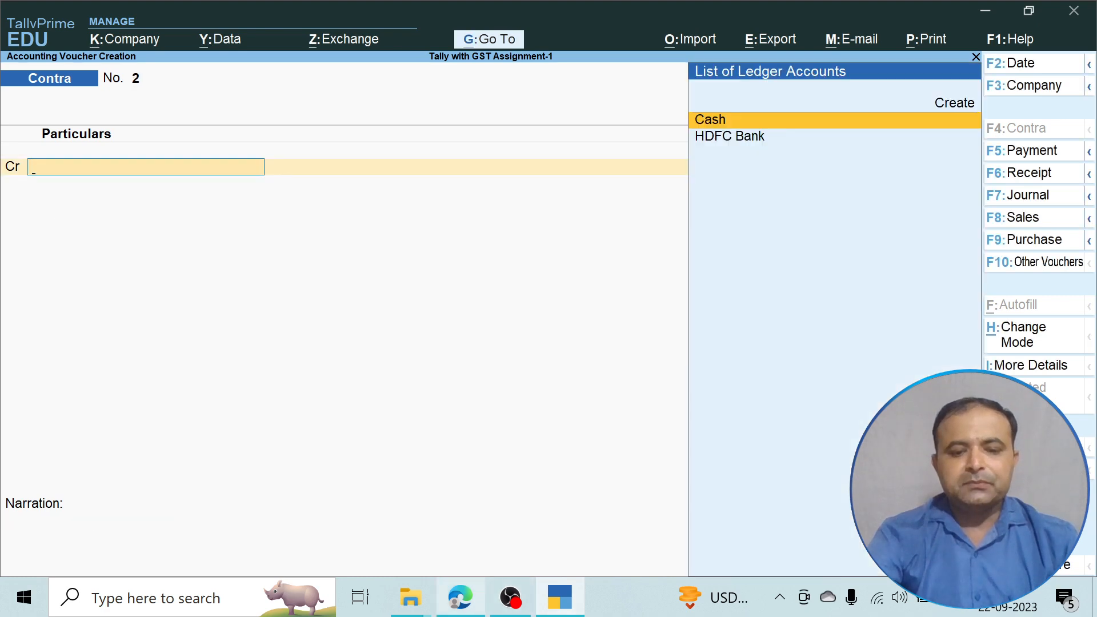
click(461, 597)
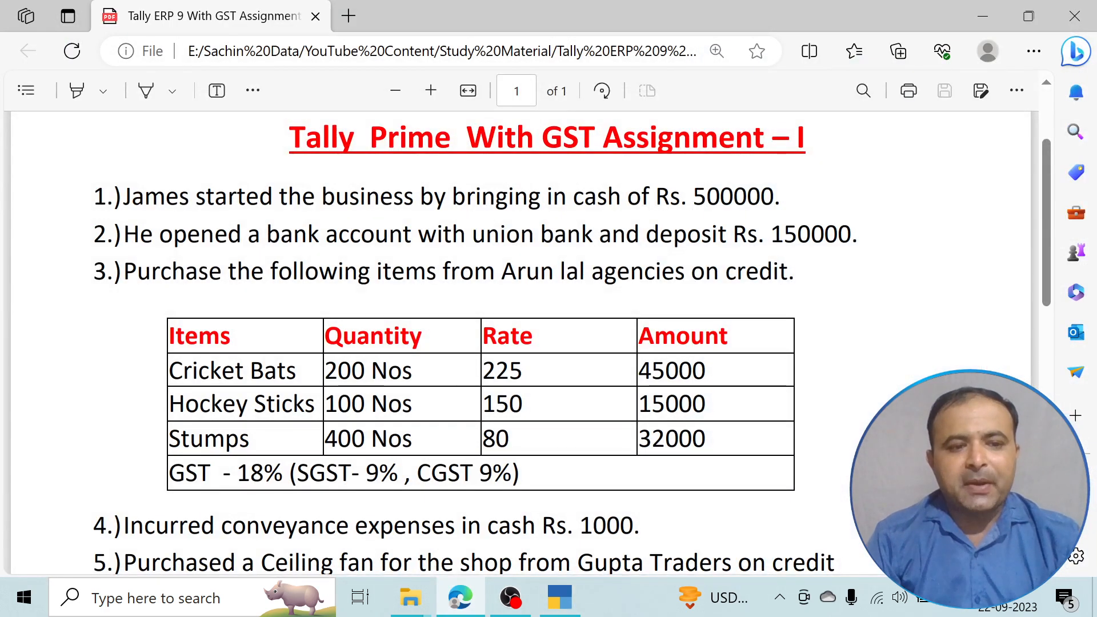
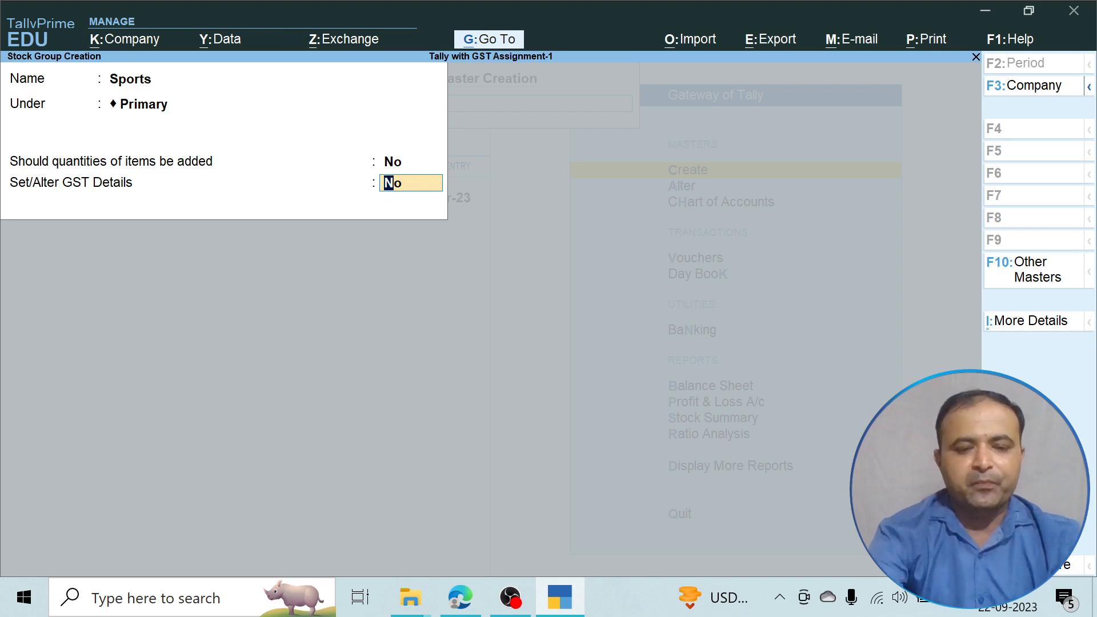
Turn on GST details for the Sports group with description 'Sports Product' and HSN/SAC 9698.
text(yes)
key(Return)
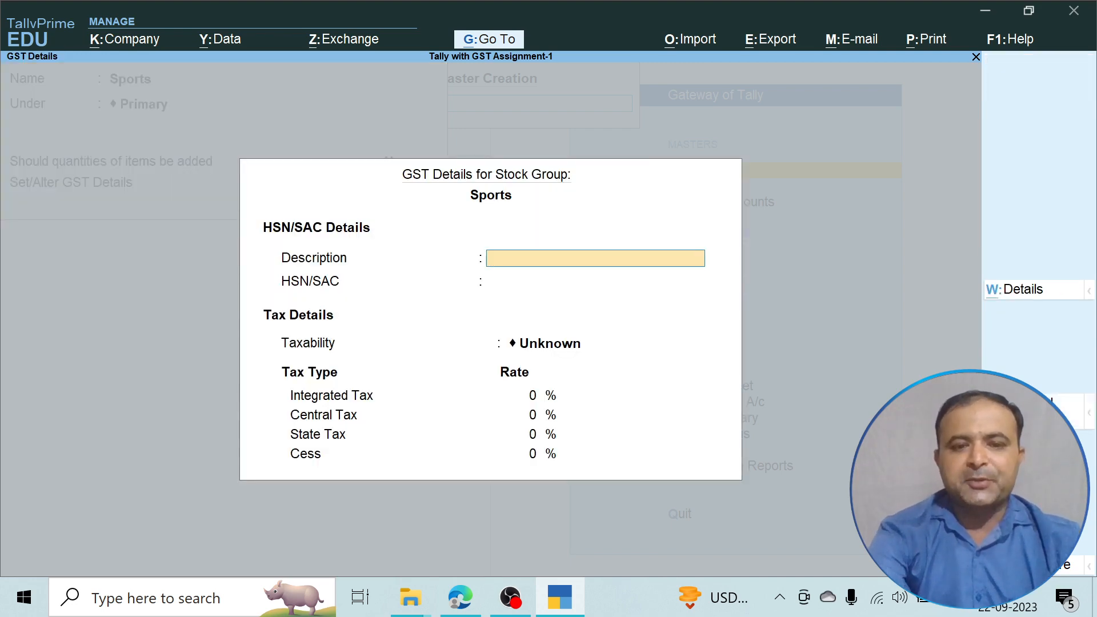
text(Sprorts Product)
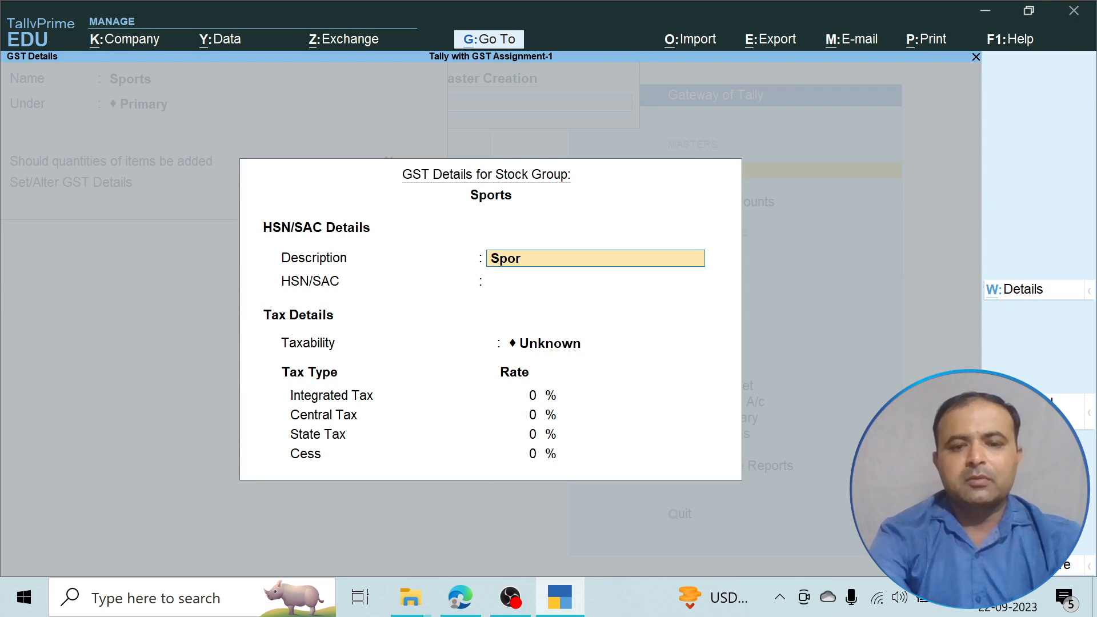
key(Return)
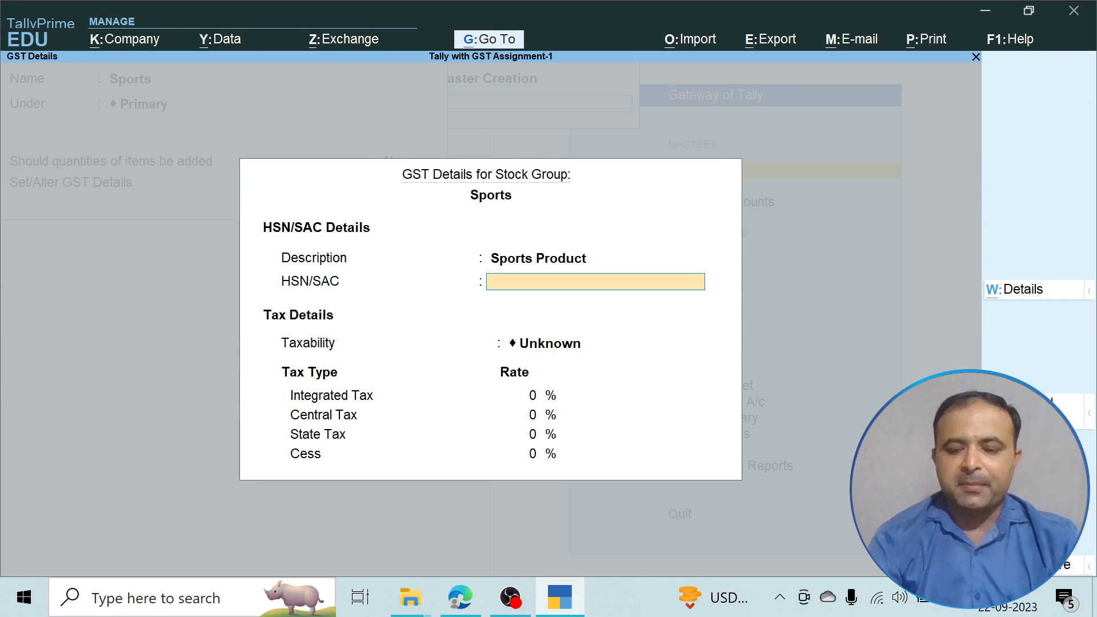
text(96985)
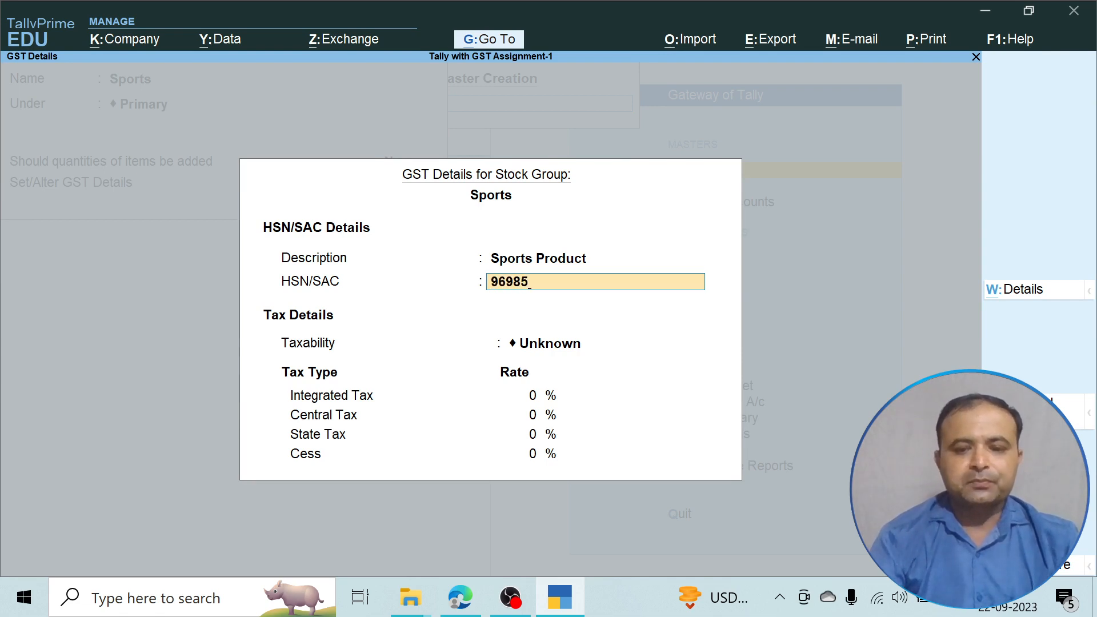
key(BackSpace)
key(Return)
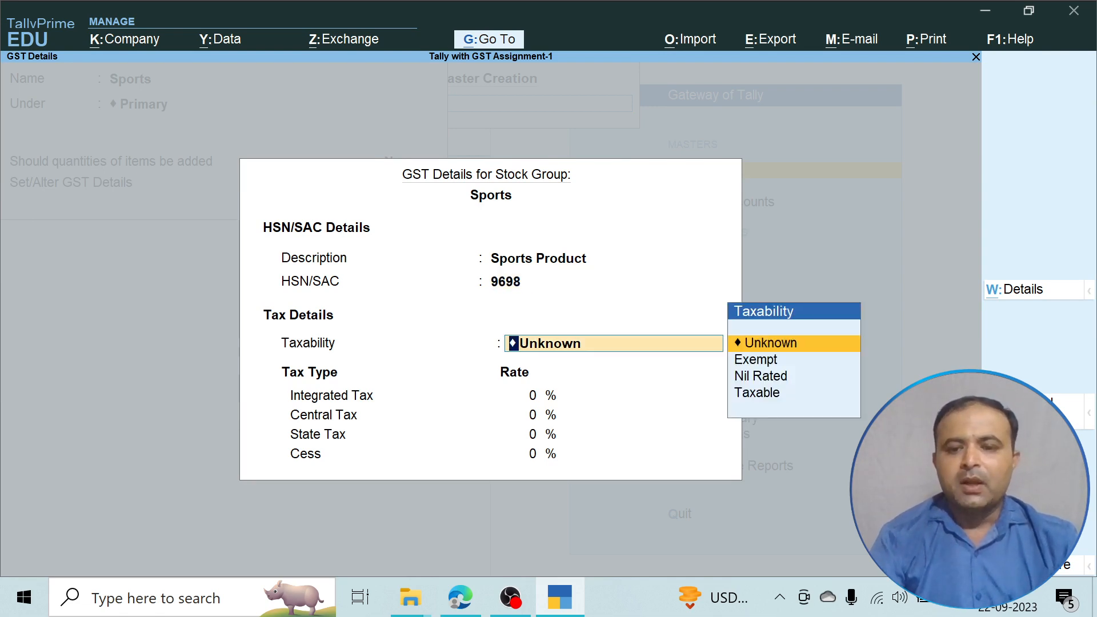
Mark the Sports group Taxable at 18% integrated tax and finish its GST details.
key(Down)
key(Down)
key(Down)
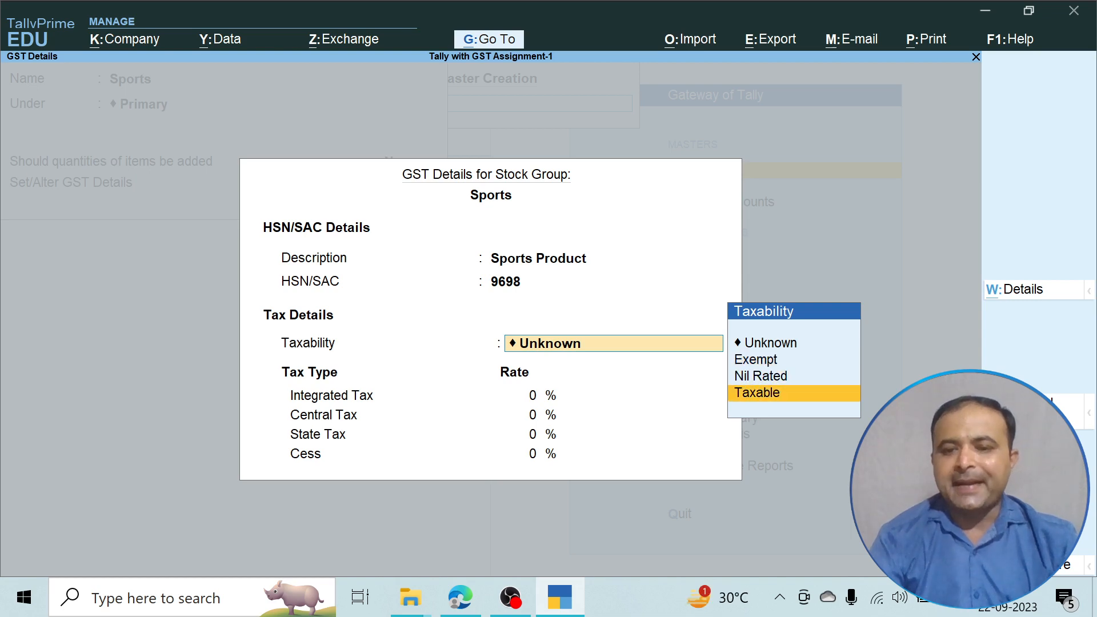
key(Up)
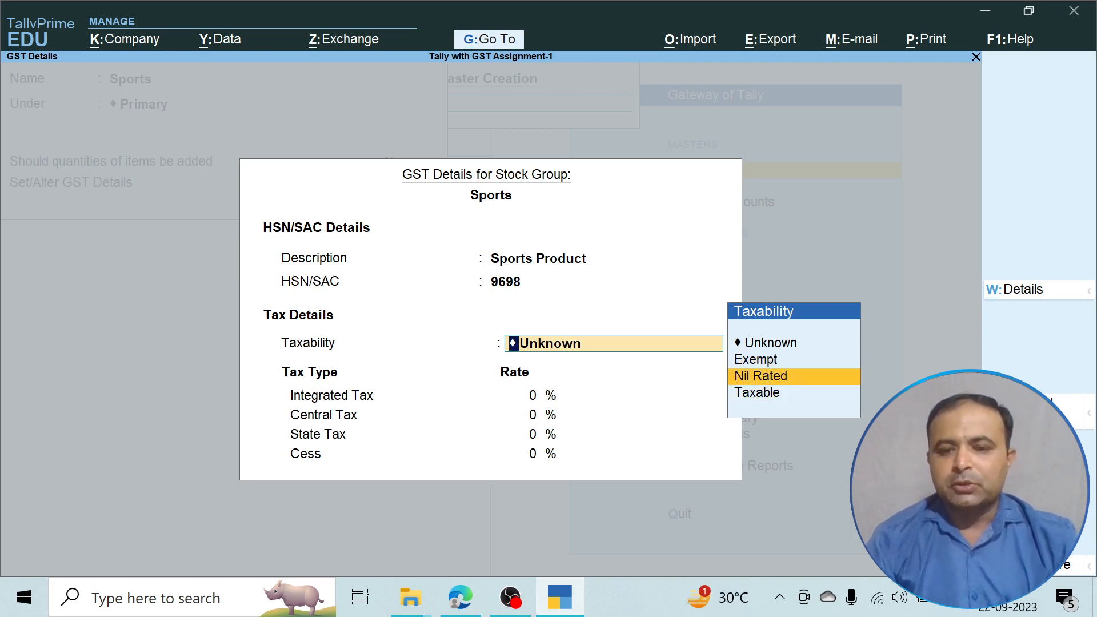
key(Up)
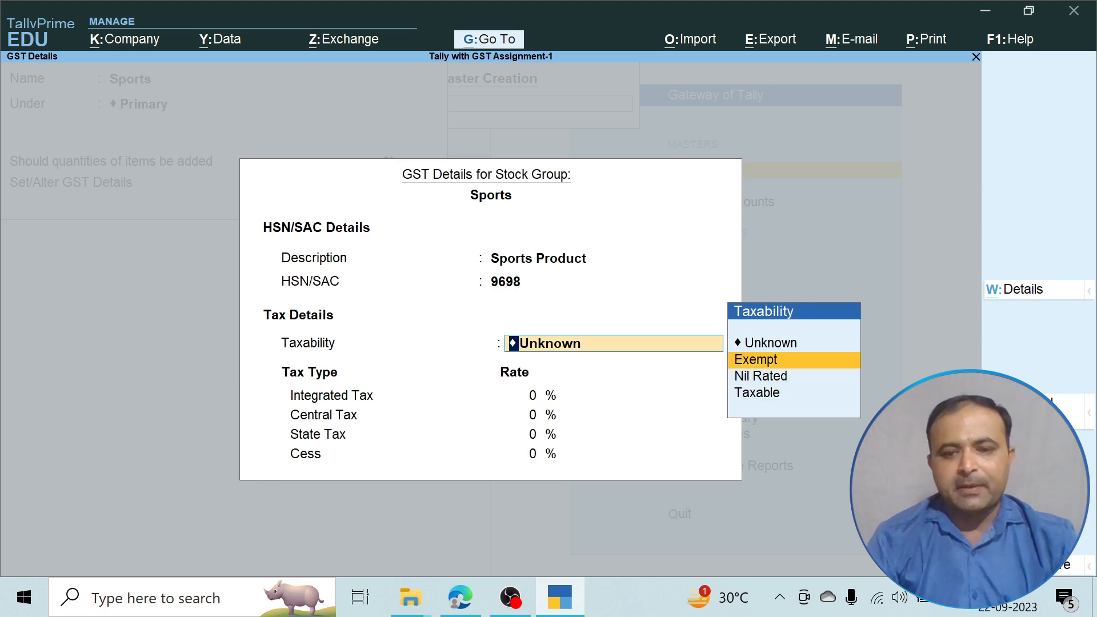
key(Down)
key(Down)
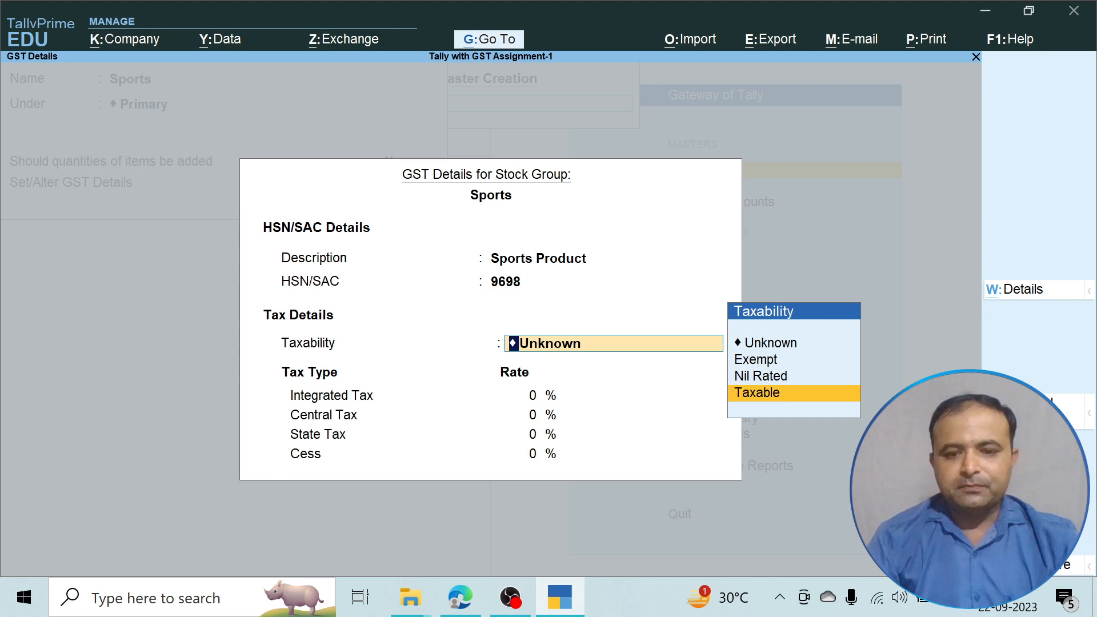
key(Return)
text(18)
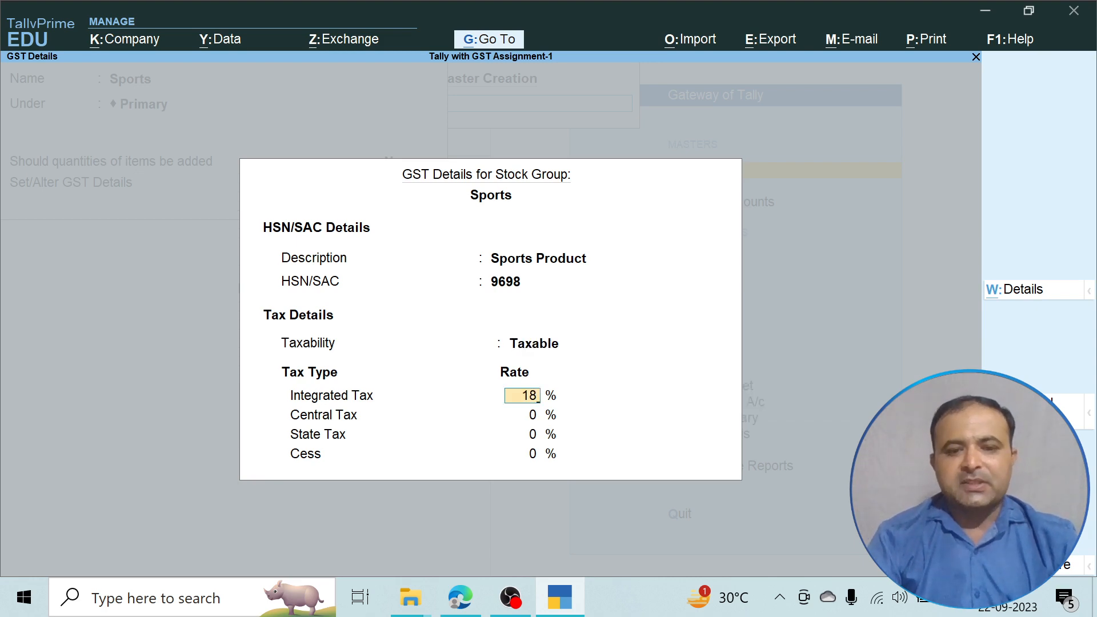
key(Return)
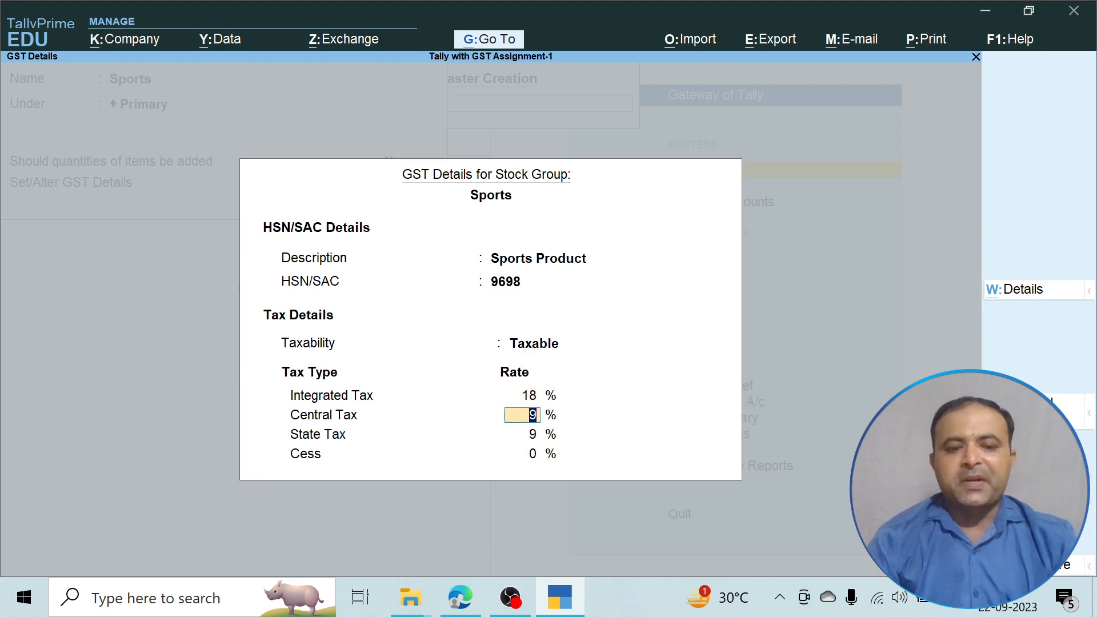
key(Return)
key(Return)
key(Return)
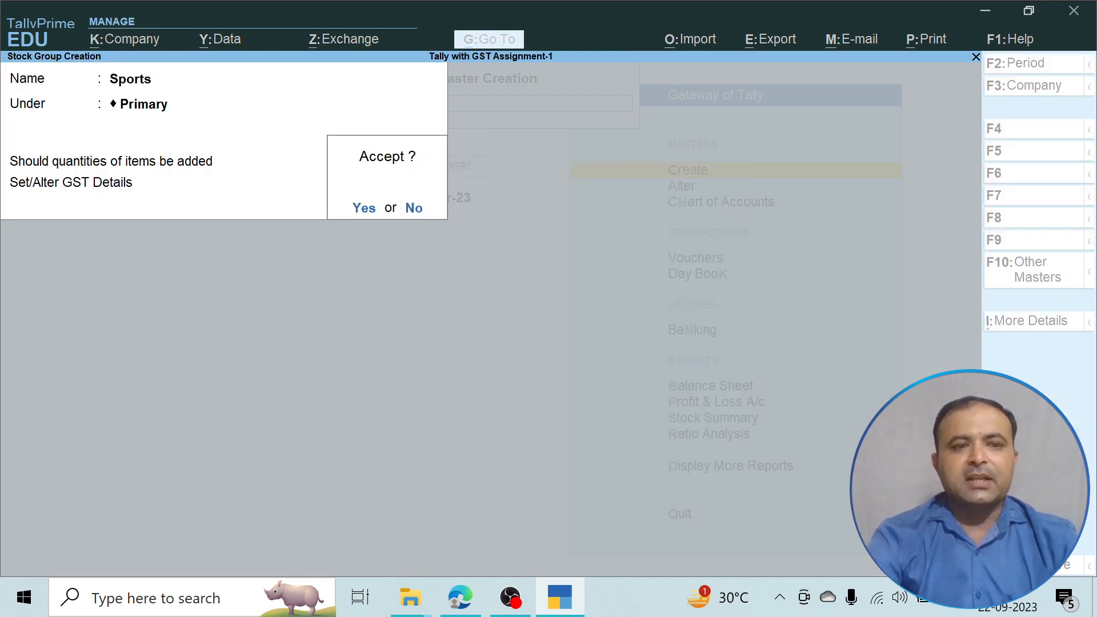
Save the Sports stock group and quit the group creation form.
key(Return)
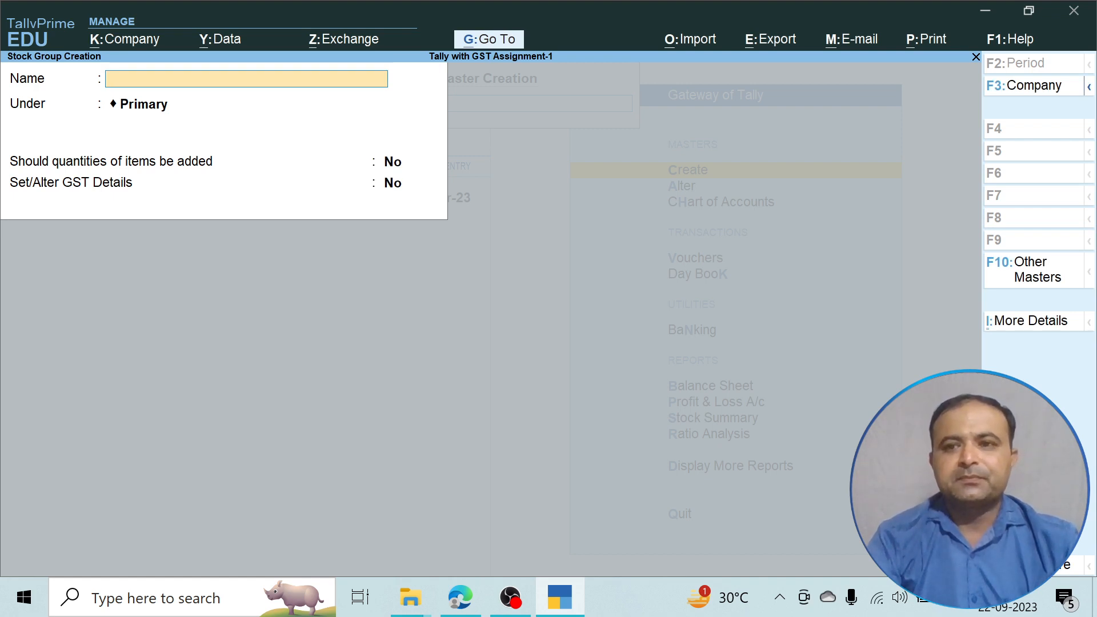
key(Escape)
key(Return)
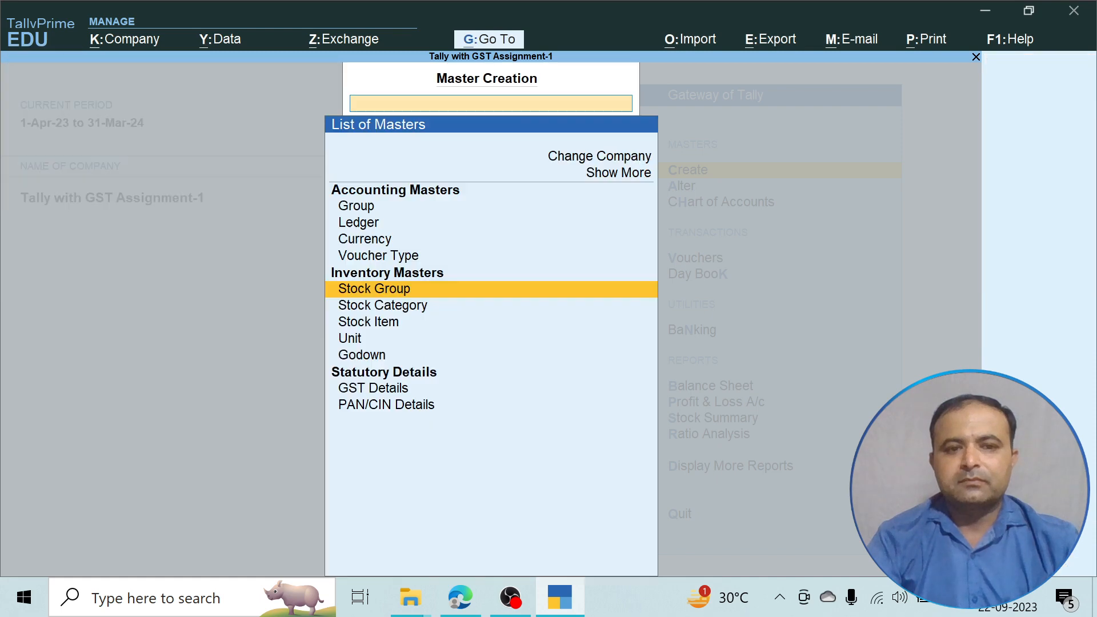
Start a new stock item named Cricket Bat and bring up its configuration settings.
key(Down)
key(Down)
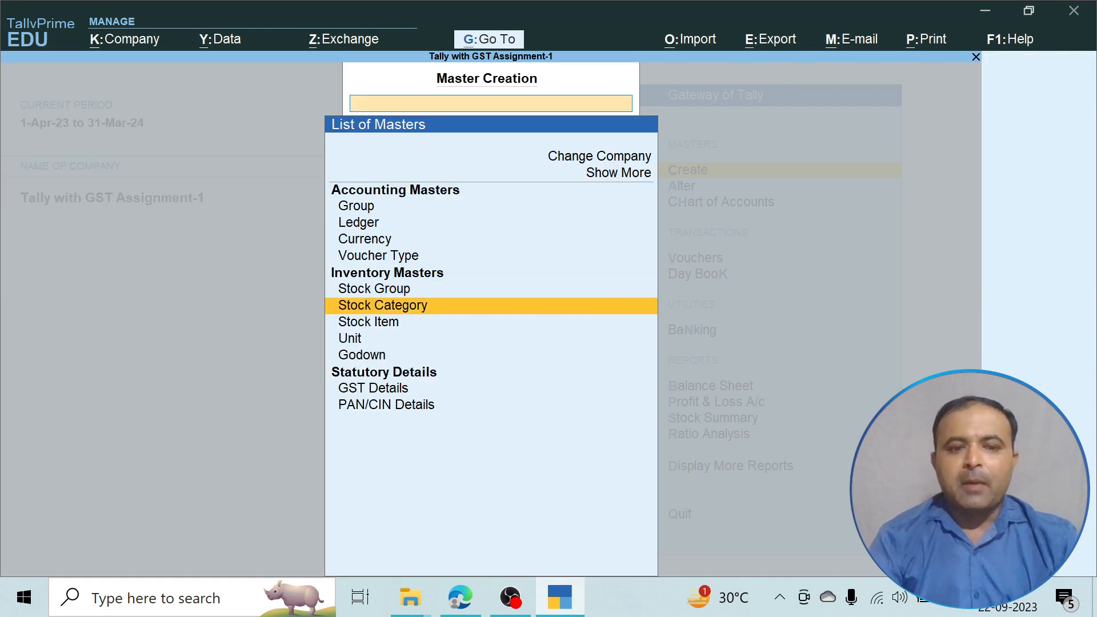
key(Return)
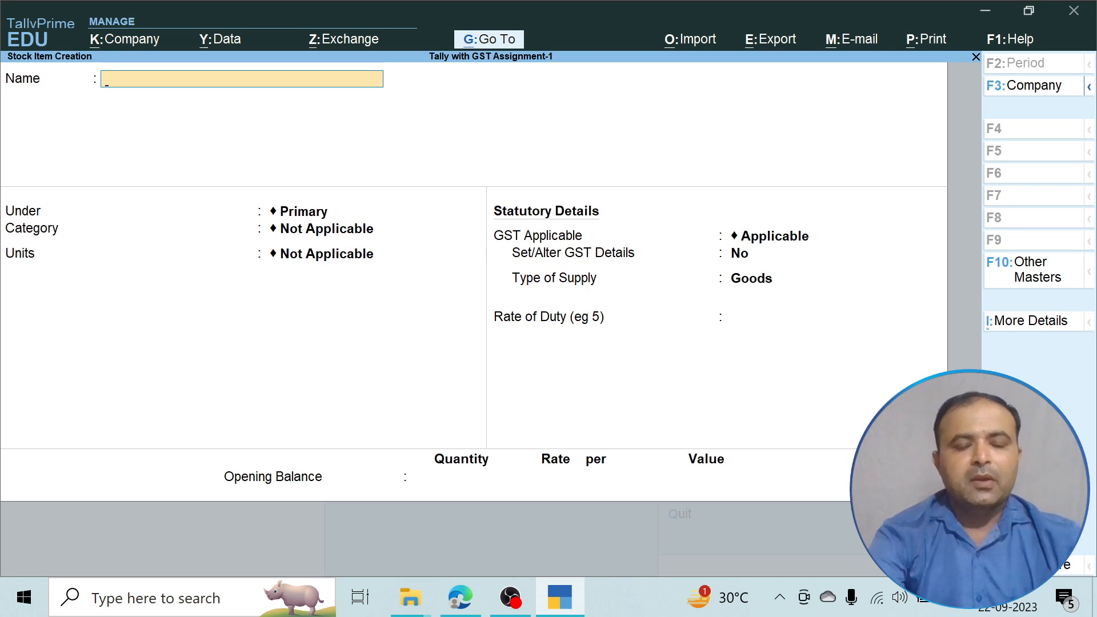
key(alt+Tab)
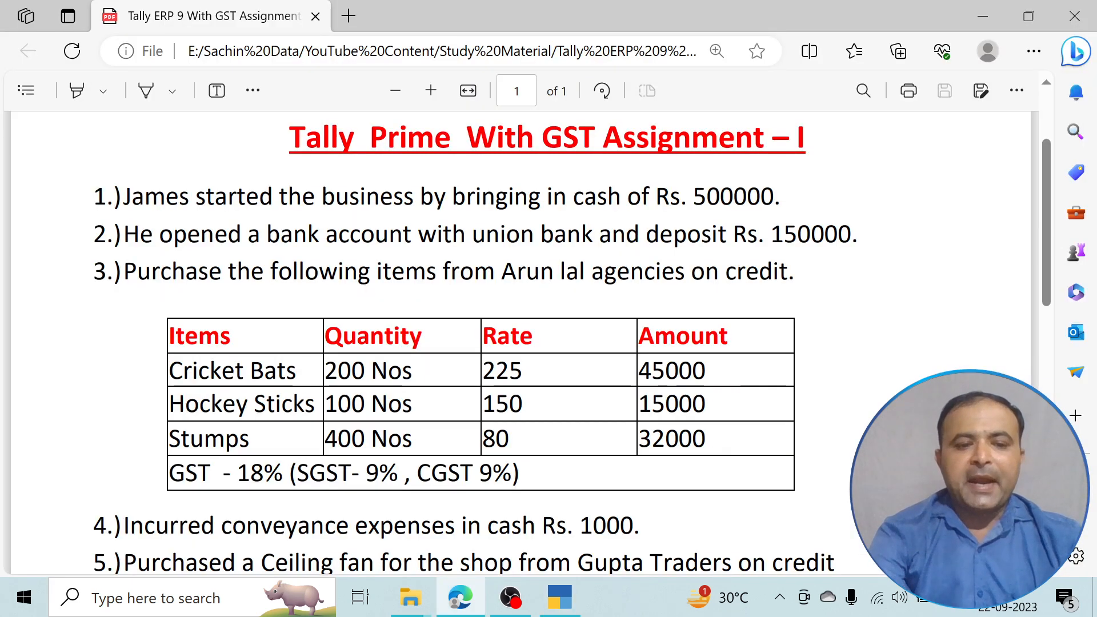
key(alt+Tab)
text(C)
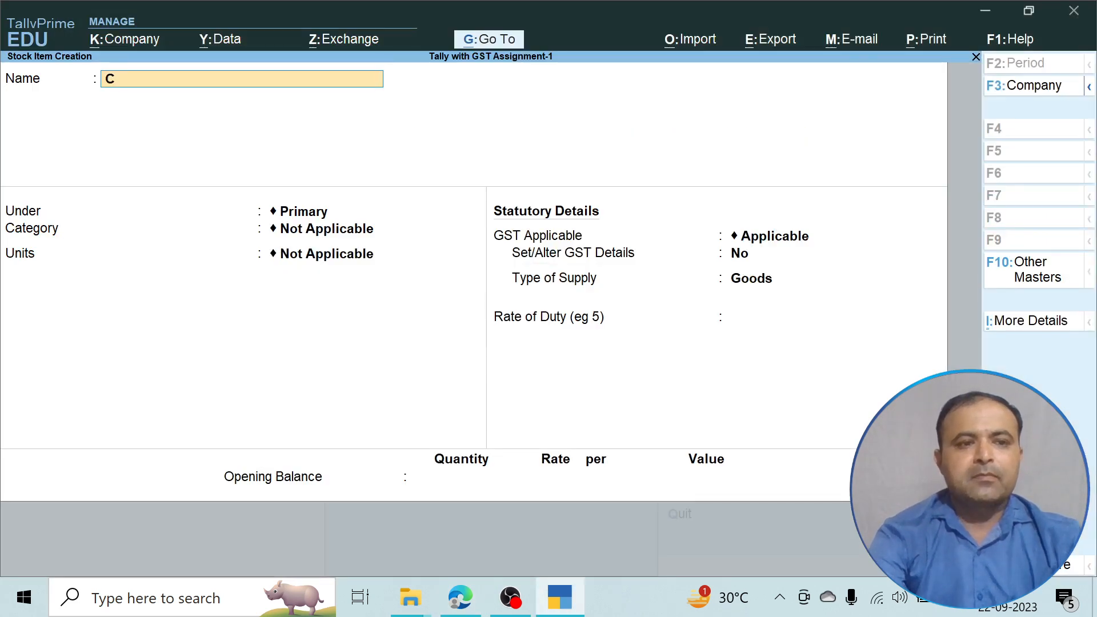
text(ricket)
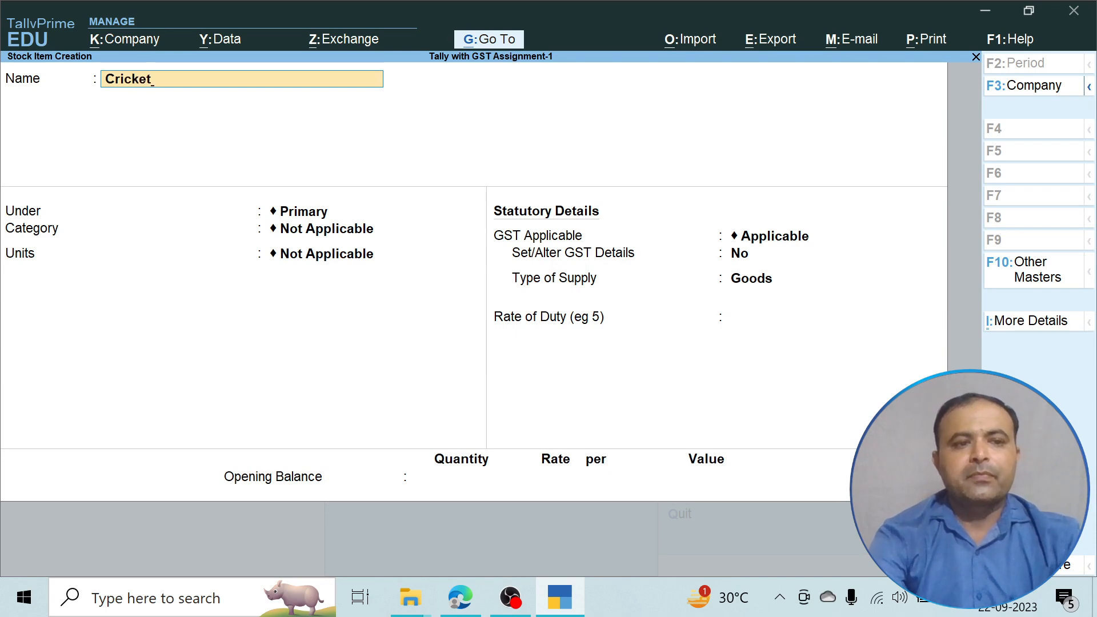
text( Ba)
text(t)
key(Return)
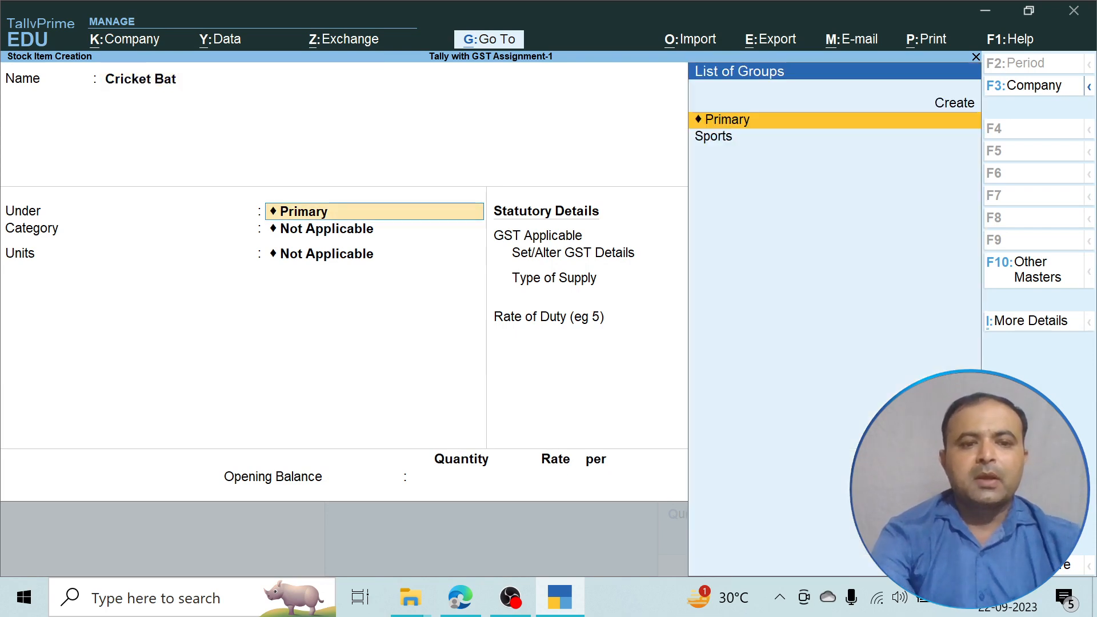
key(Return)
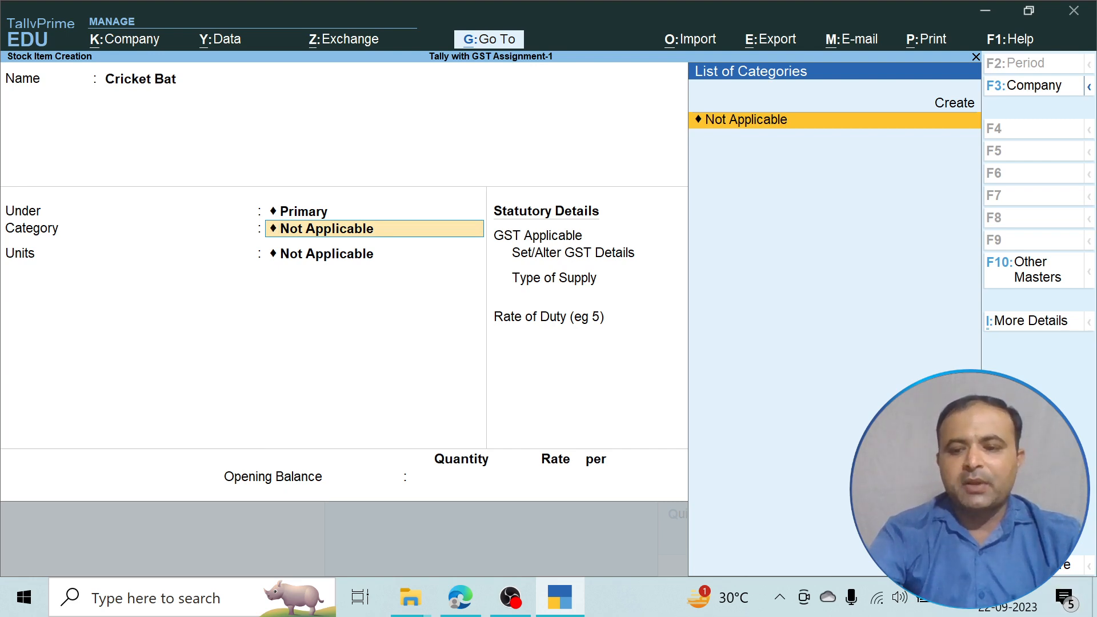
key(F12)
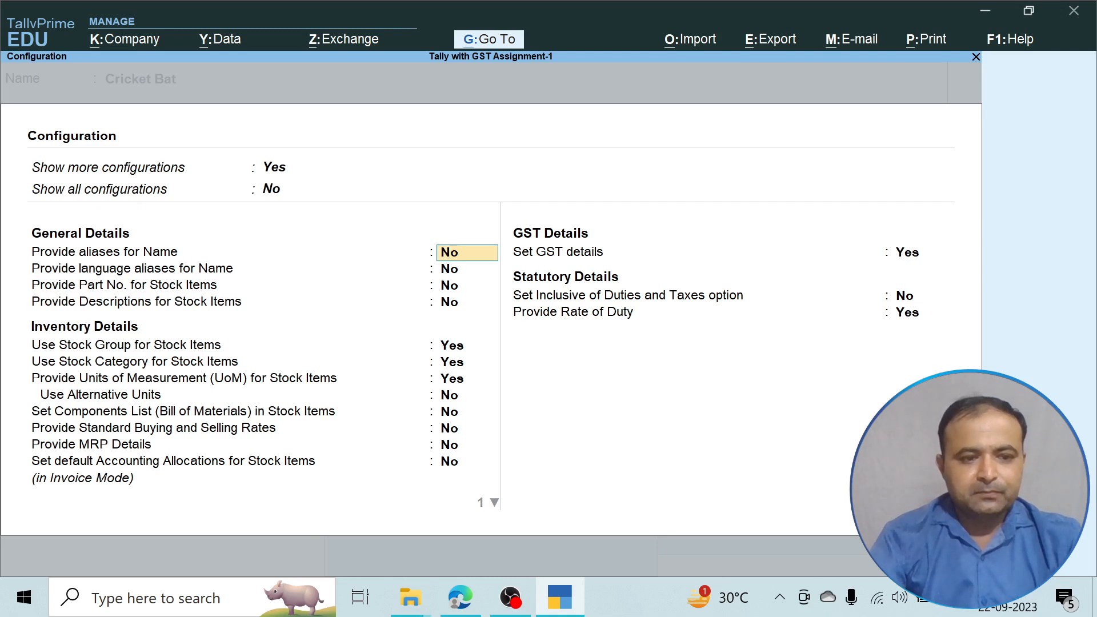
Set 'Use Stock Category' to No in the stock item configuration.
key(Return)
key(Return)
key(Return)
key(Return)
key(Return)
text(no)
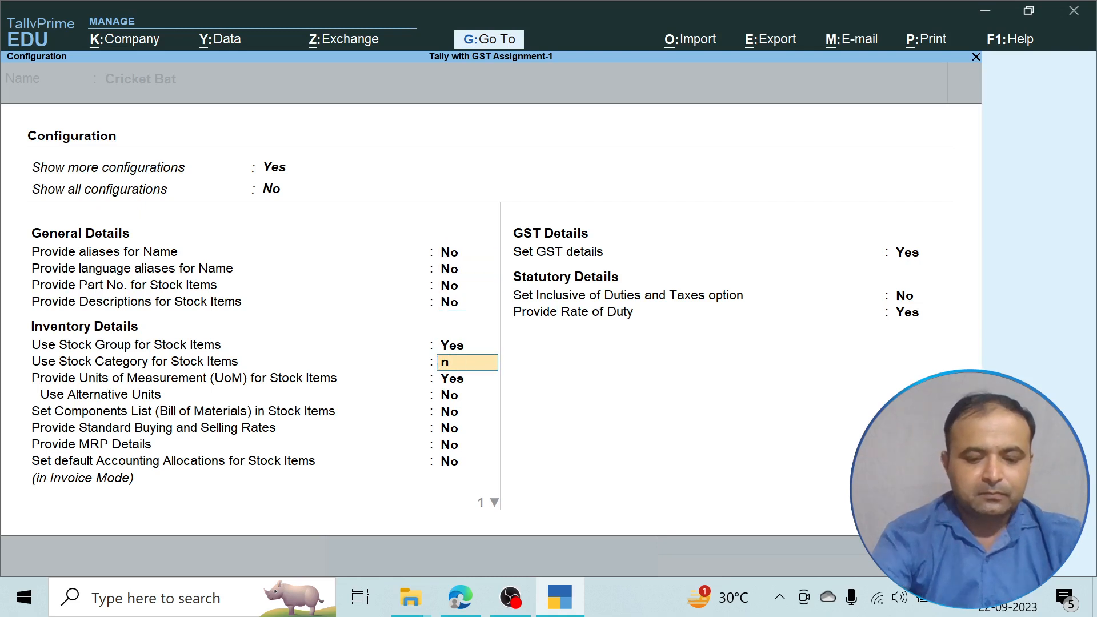
key(Return)
key(Return)
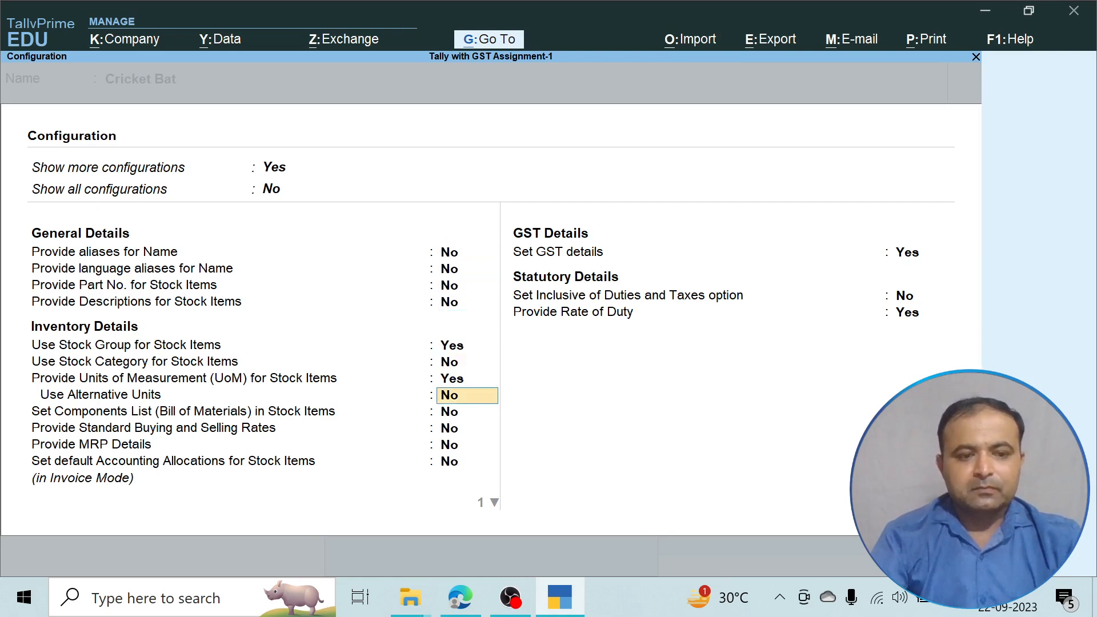
key(Return)
key(Return)
key(Return)
key(Return)
key(Return)
key(Return)
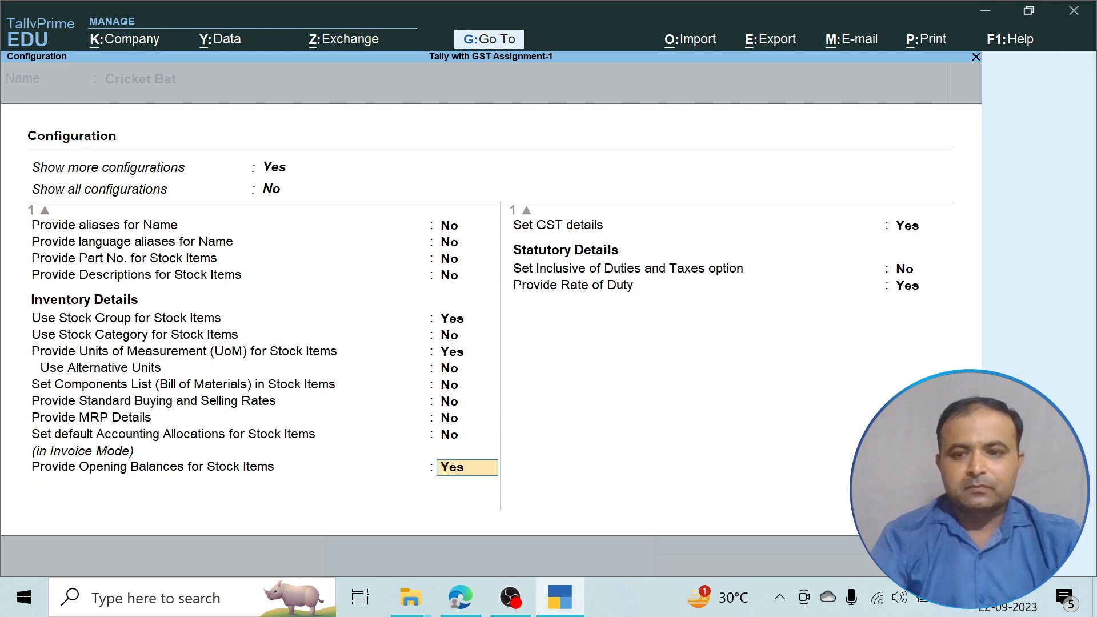
key(Return)
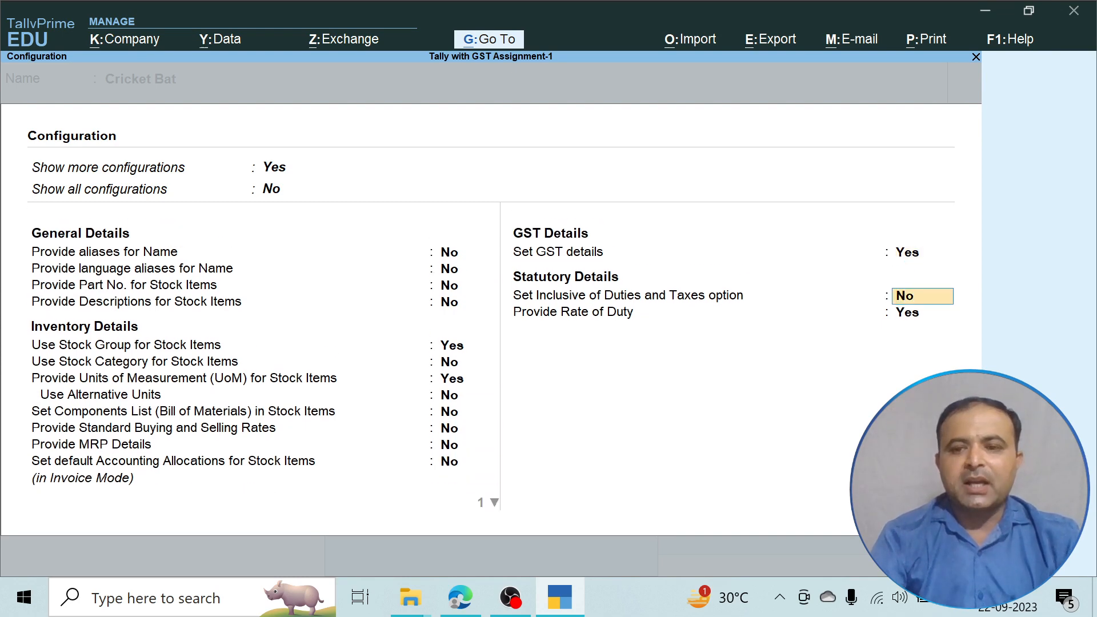
key(Return)
key(Return)
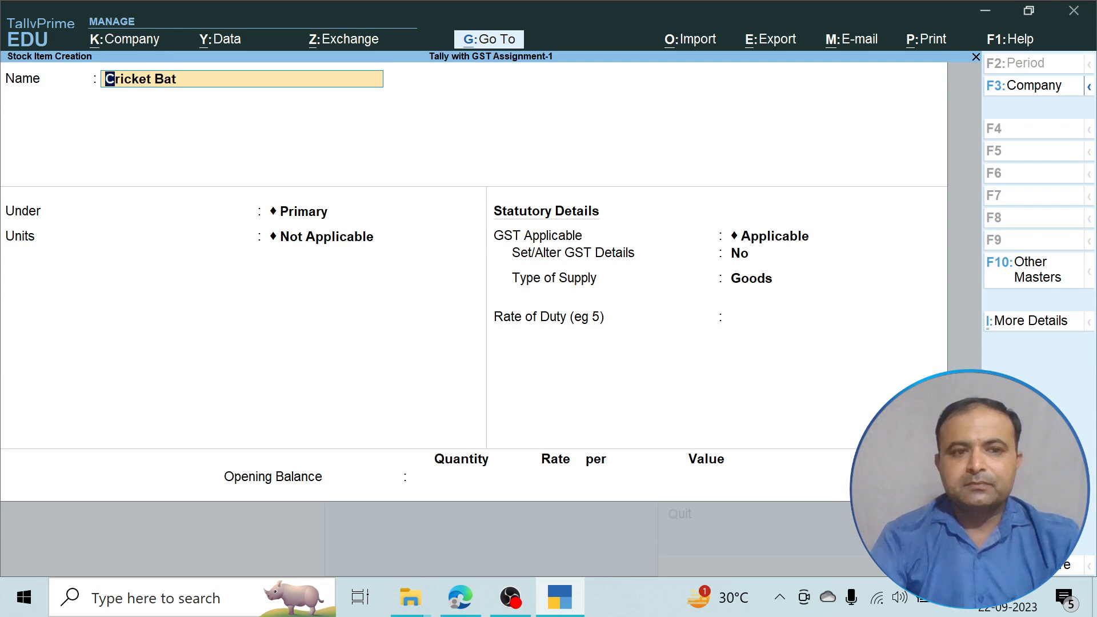
key(Return)
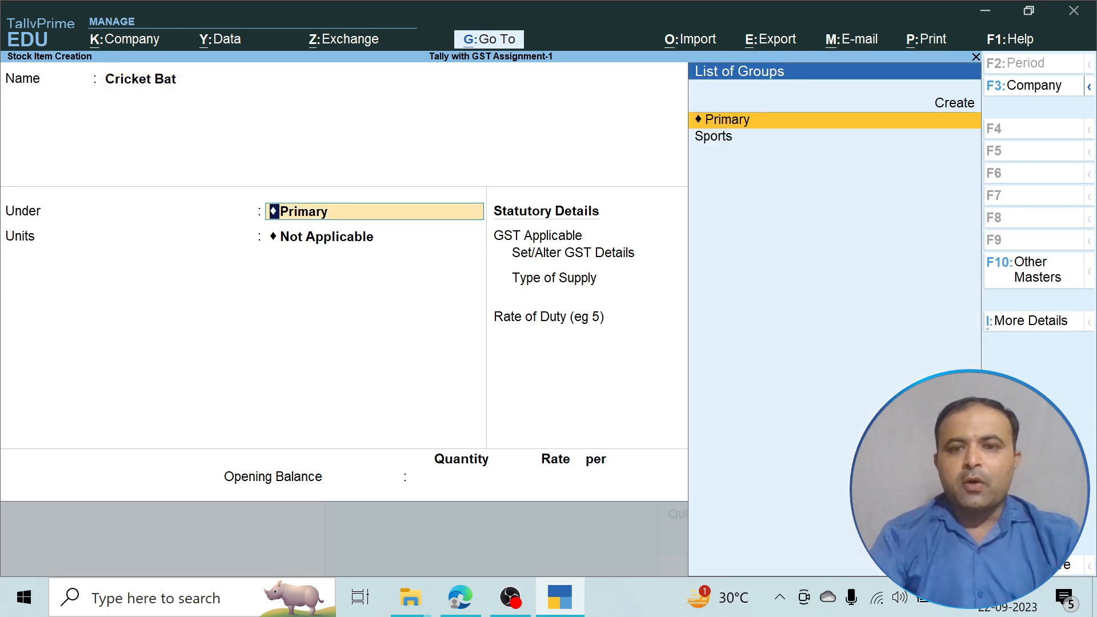
Place the Cricket Bat item under the Sports group.
key(Down)
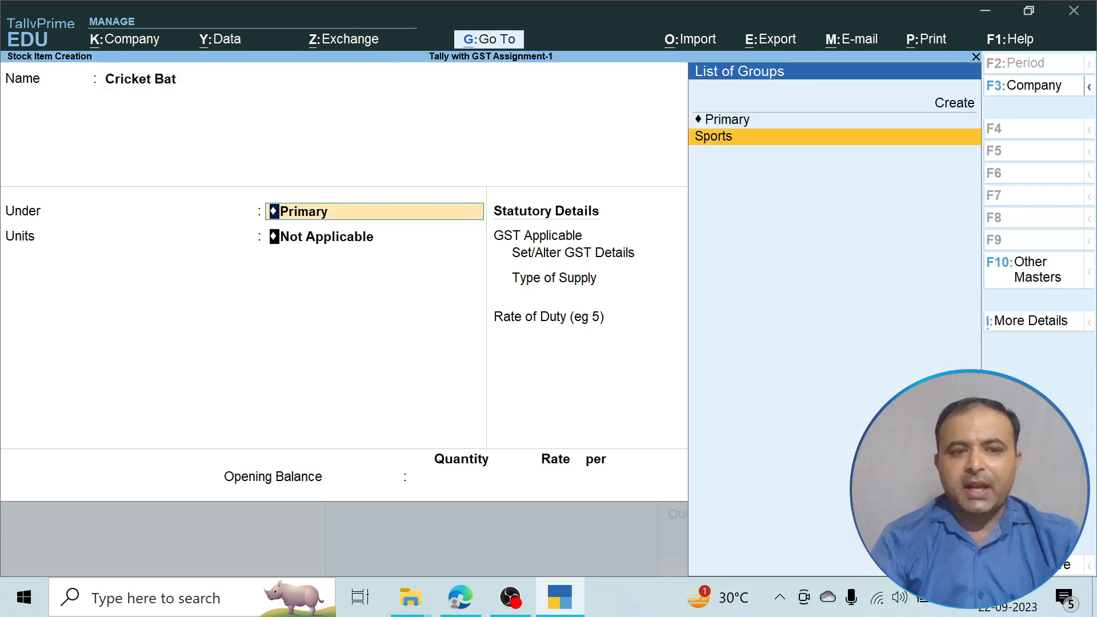
key(Return)
key(Up)
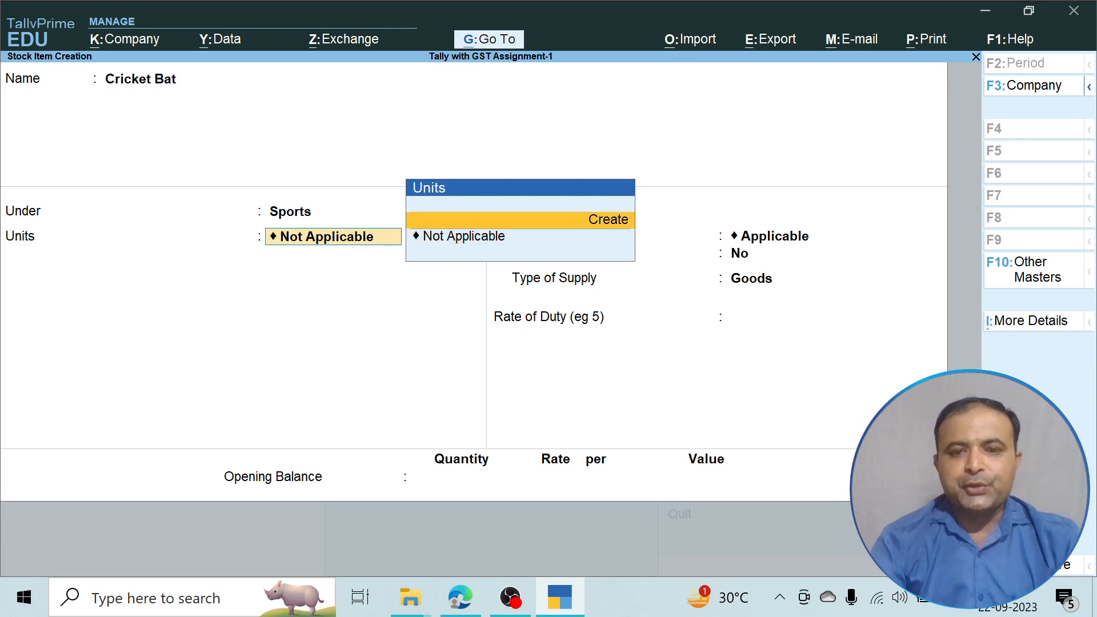
Create unit NOS (formal name Number, UQC NOS-NUMBERS, 0 decimals) for Cricket Bat.
key(Return)
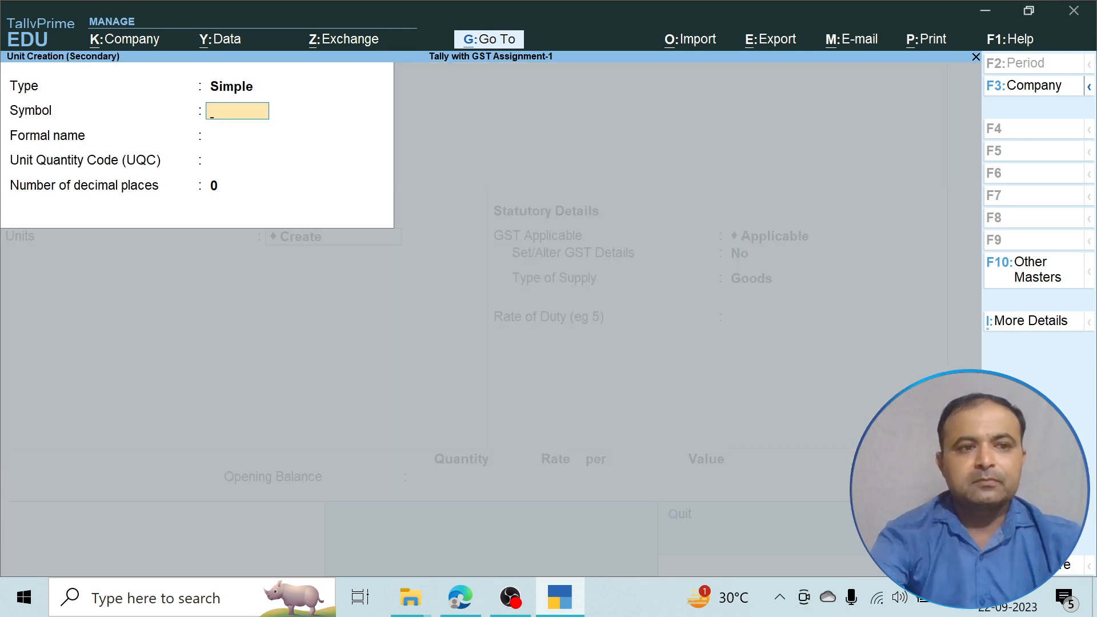
text(NOS)
key(Return)
text(Number)
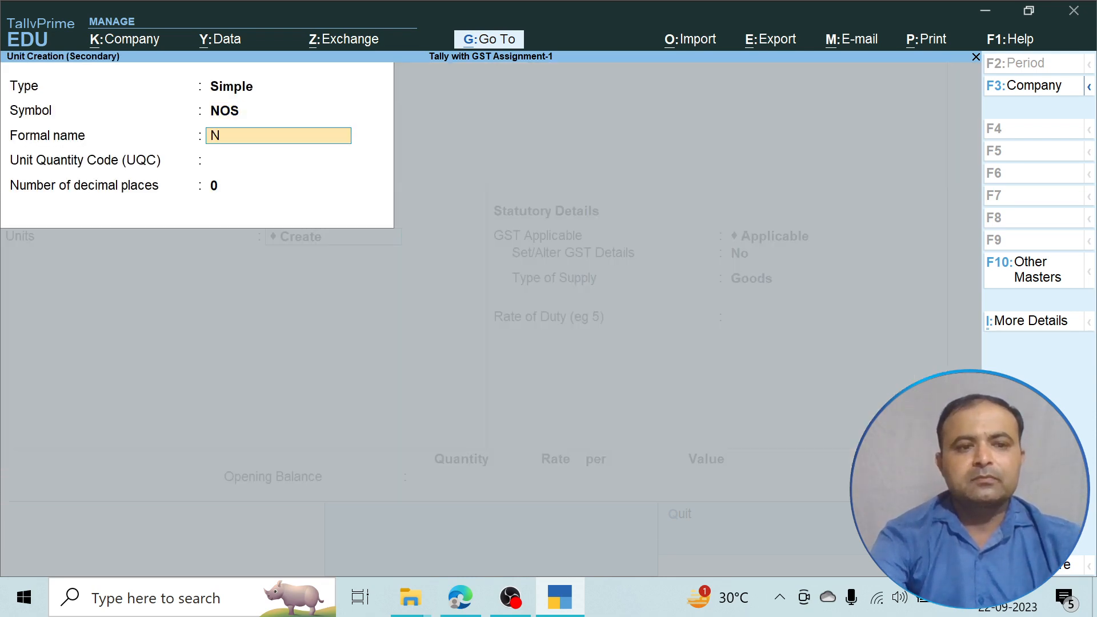
key(Return)
text(n)
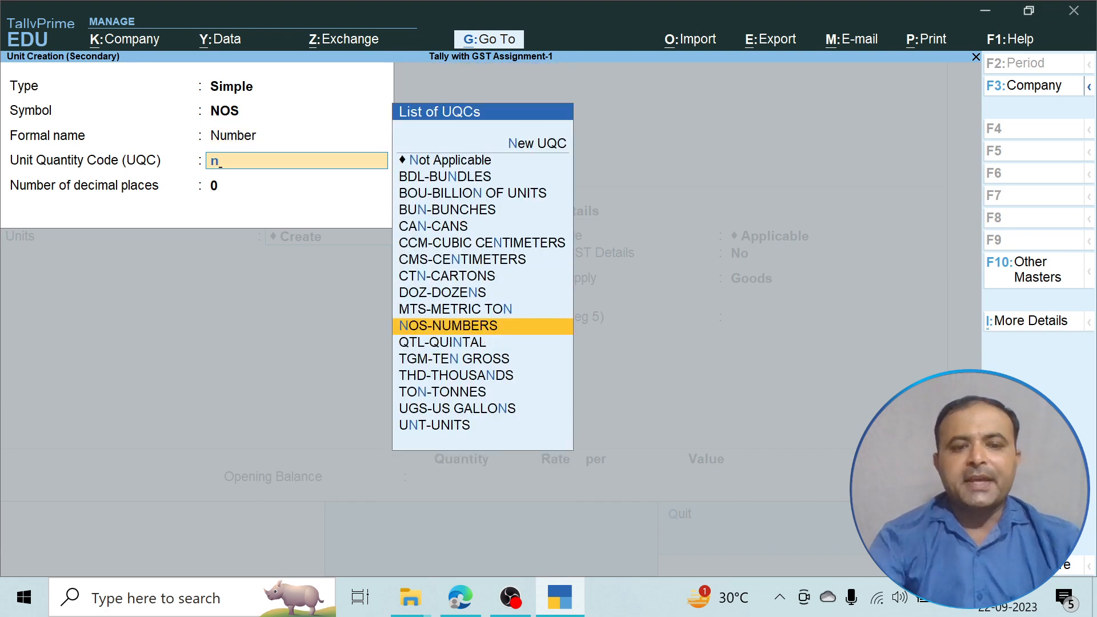
key(Return)
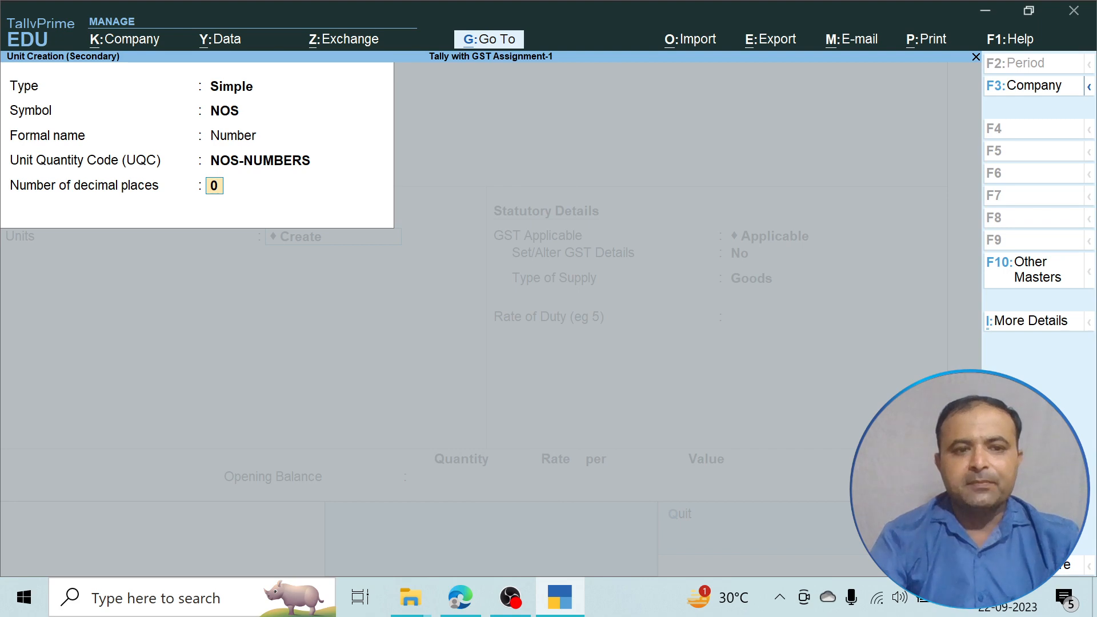
key(Return)
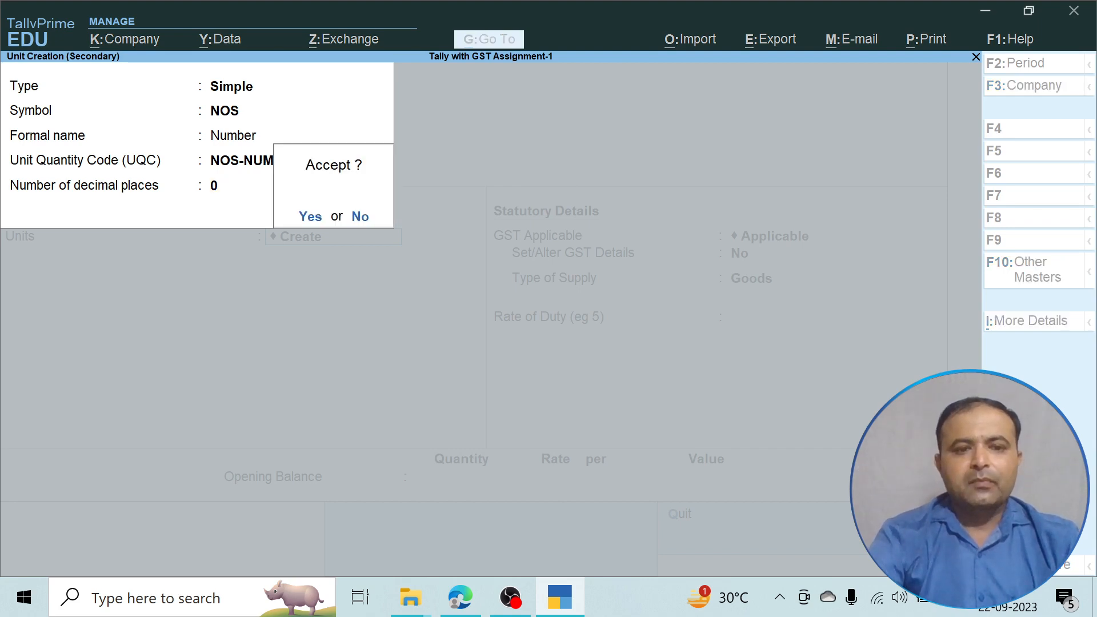
key(Return)
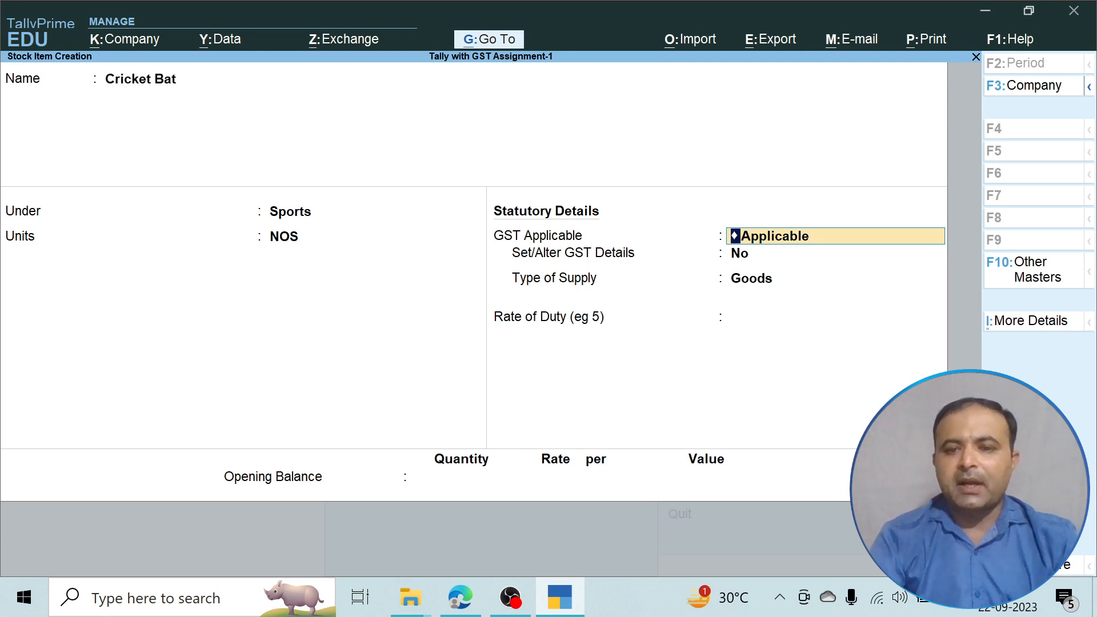
Save Cricket Bat as GST-applicable Goods with duty rate 0 and no opening balance.
key(Return)
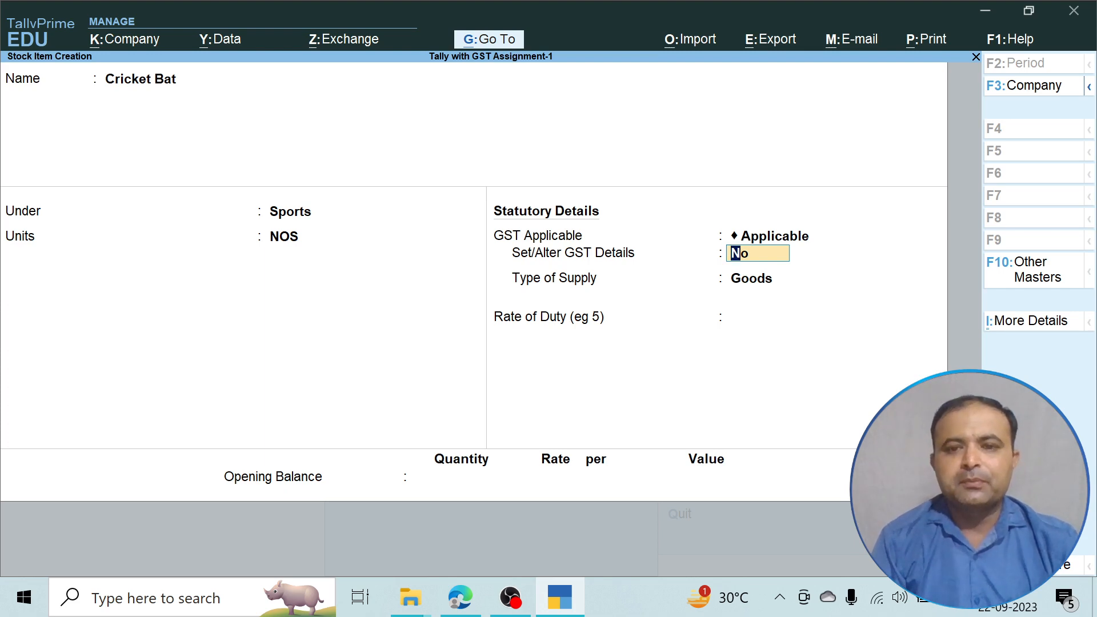
key(Return)
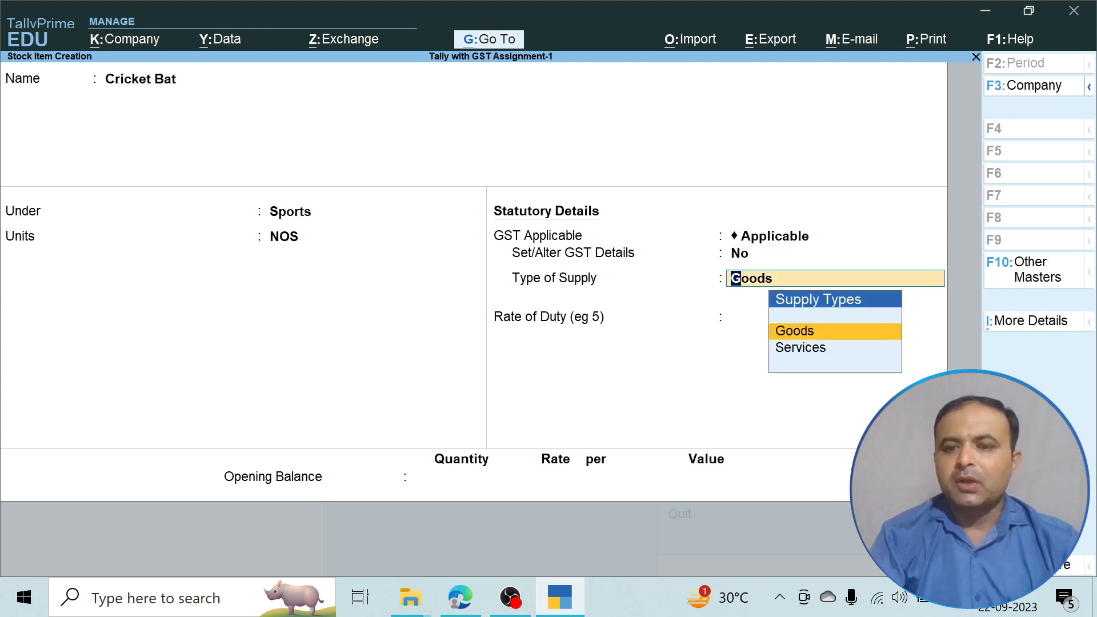
key(Return)
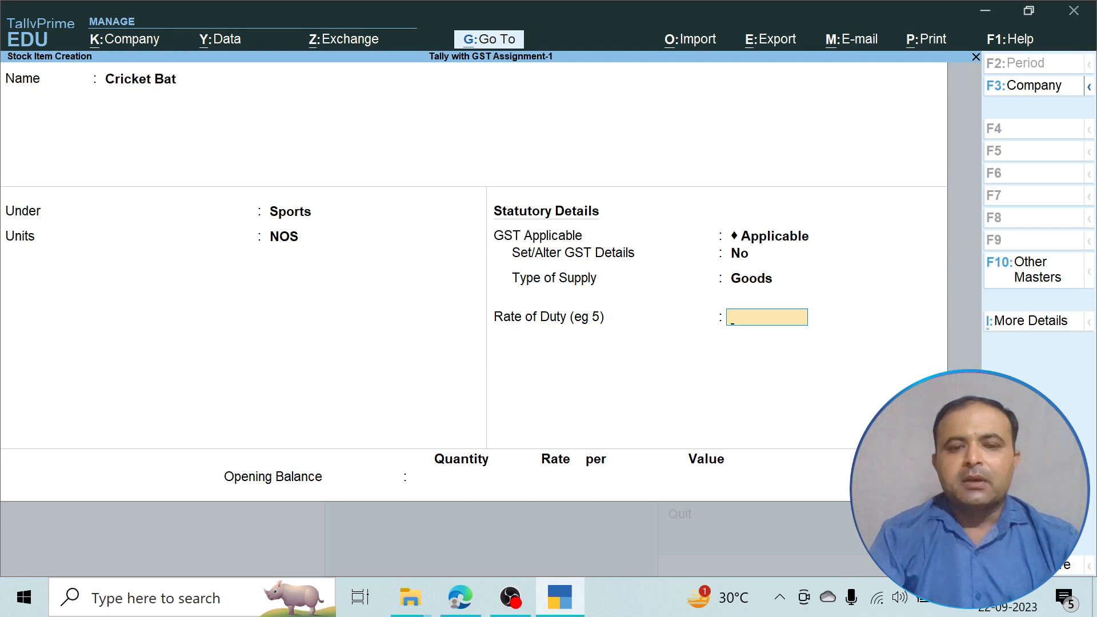
key(Return)
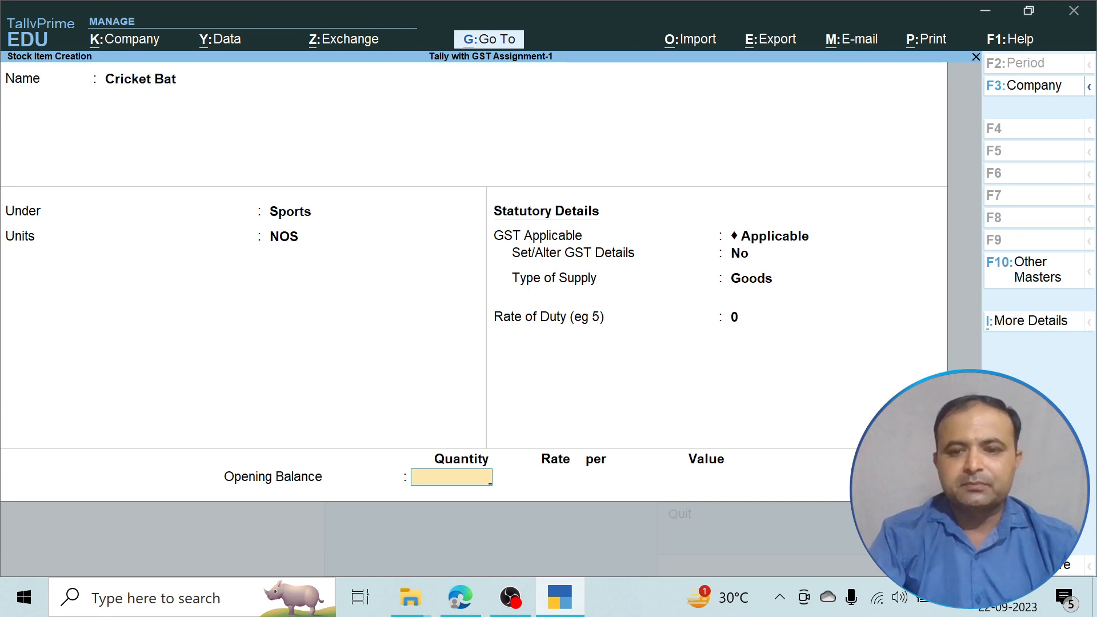
key(Return)
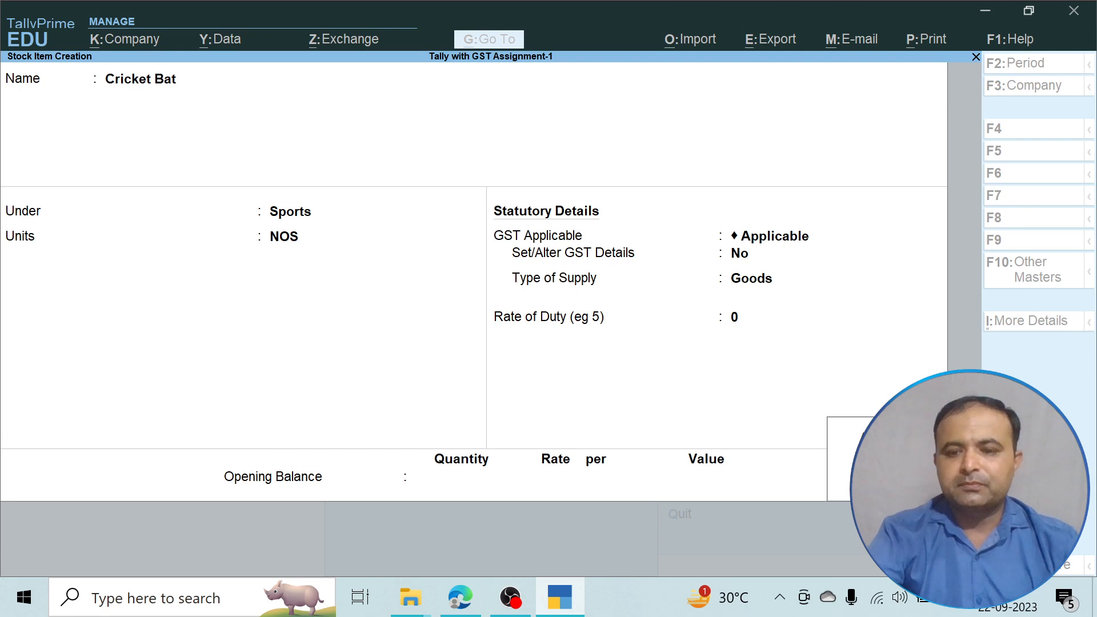
key(Return)
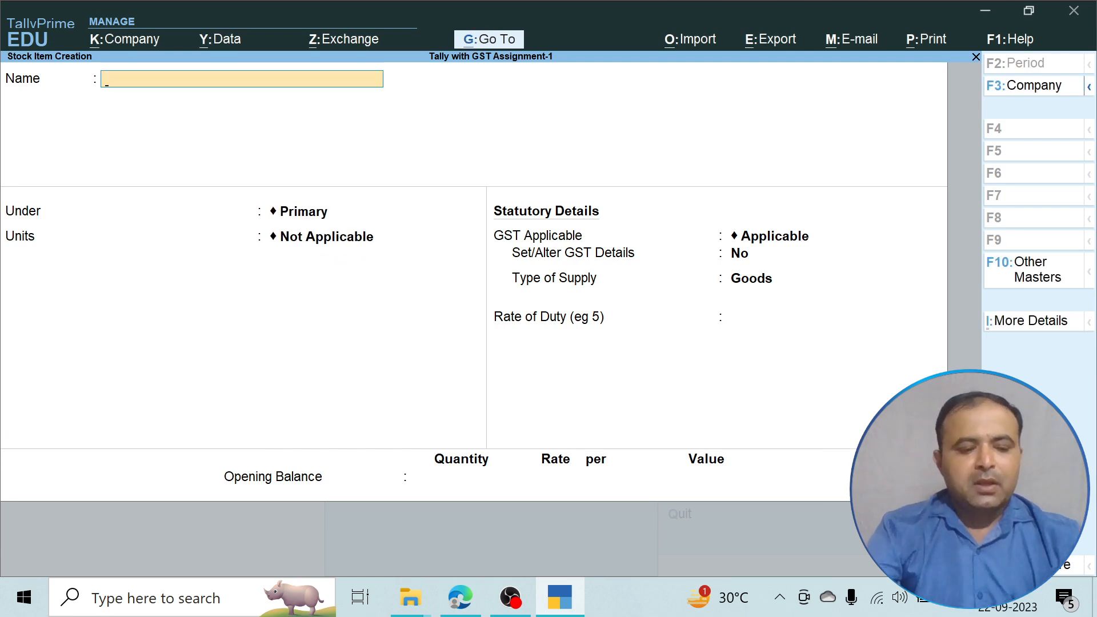
Create stock item Hockey Stick under Sports in NOS as GST-applicable Goods.
key(alt+Tab)
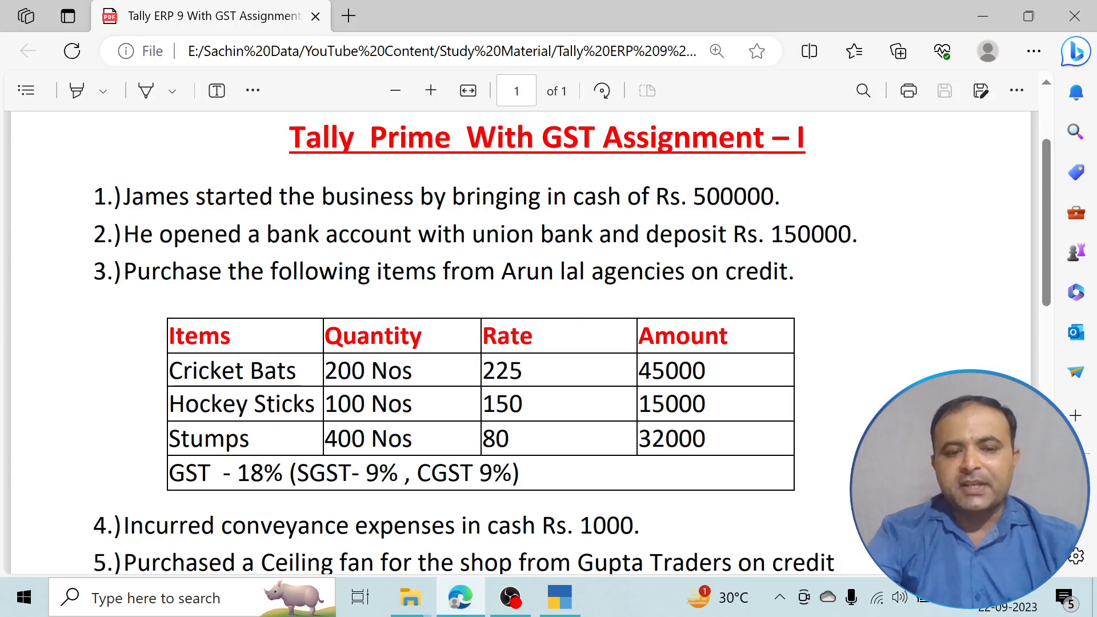
key(alt+Tab)
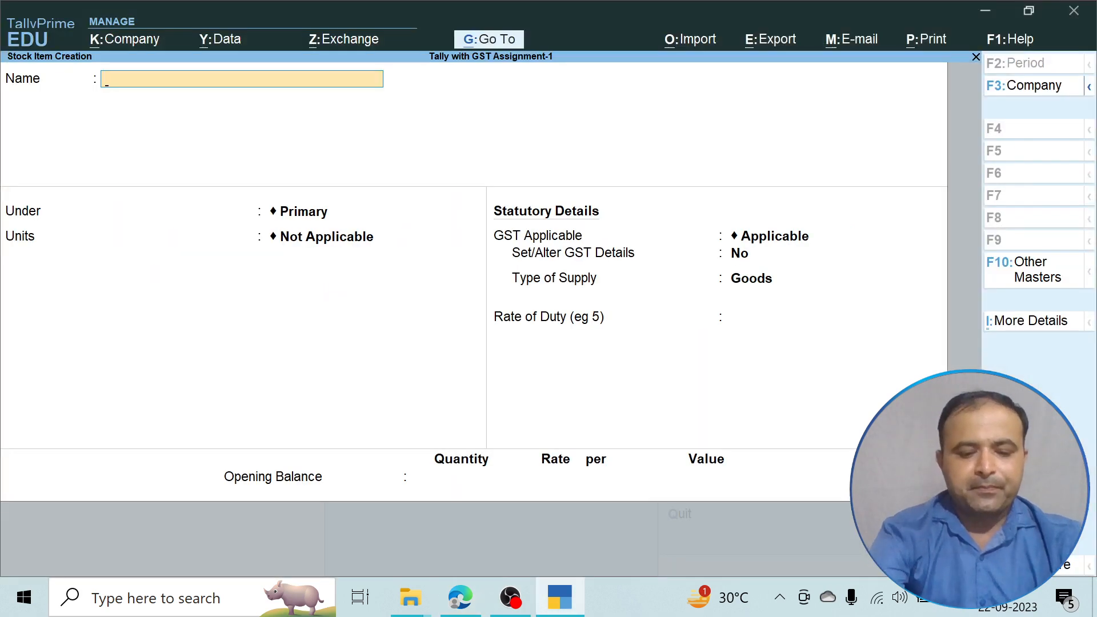
text(Hockey Stick)
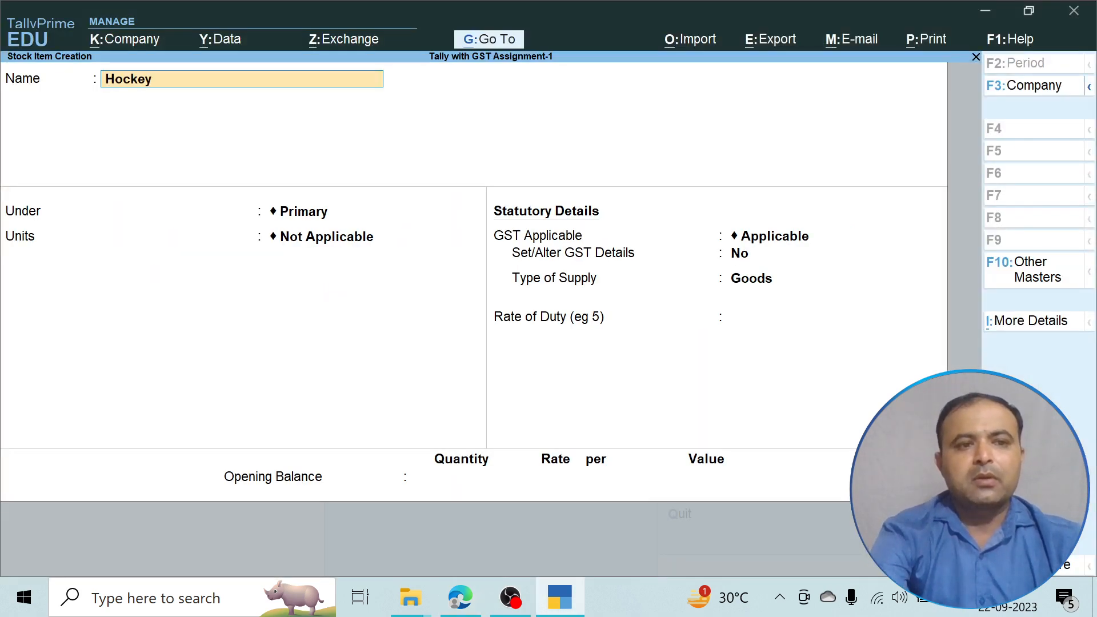
key(Return)
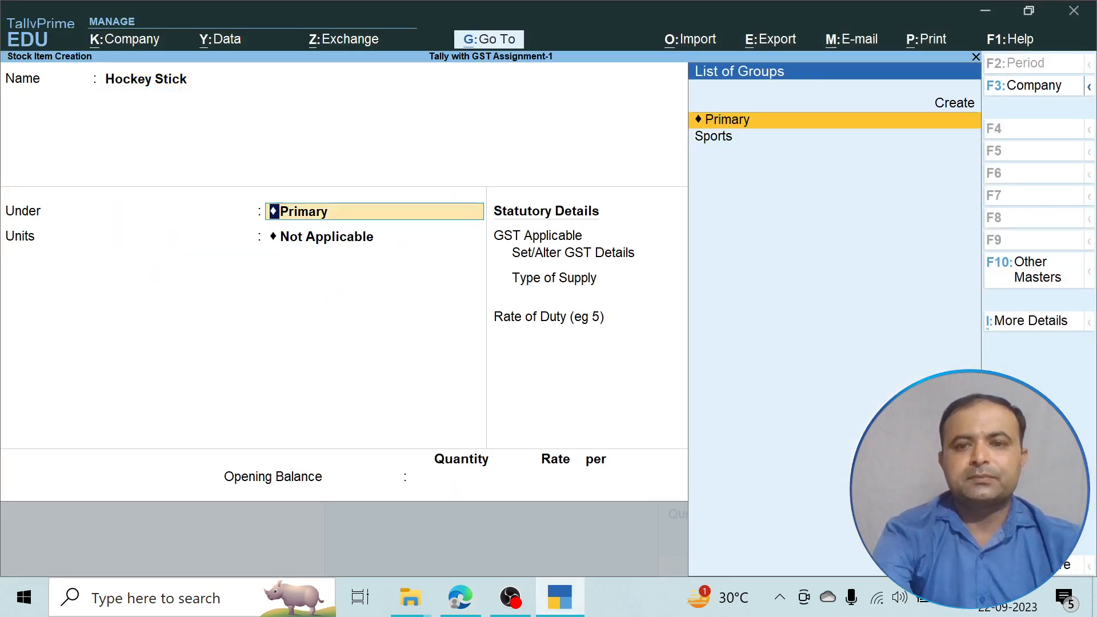
key(Down)
key(Return)
key(Down)
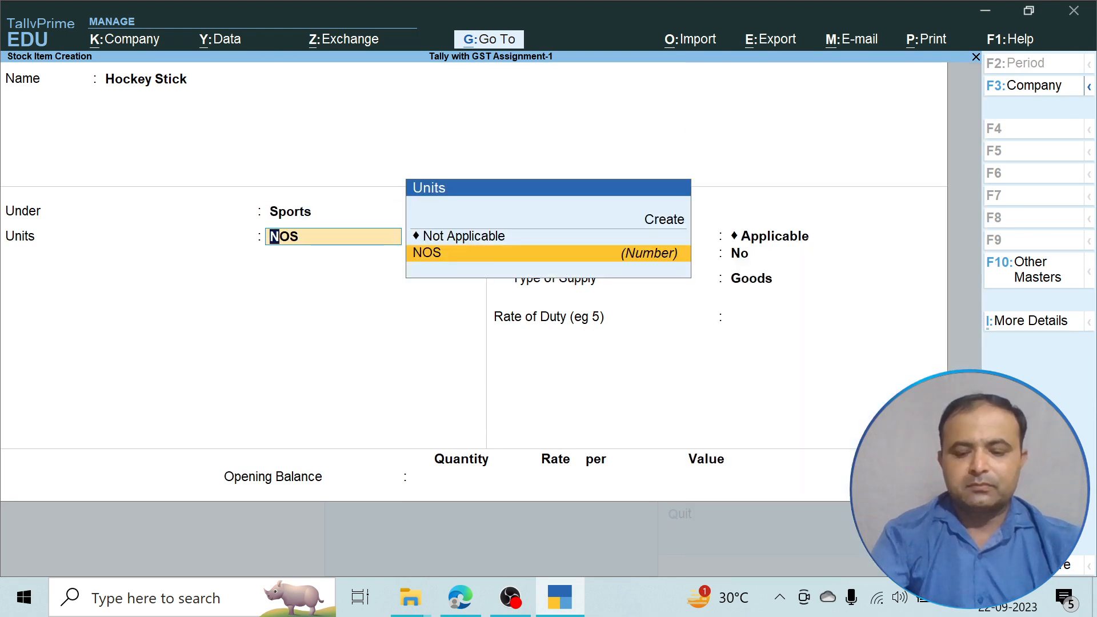
key(Return)
key(Return)
key(Return)
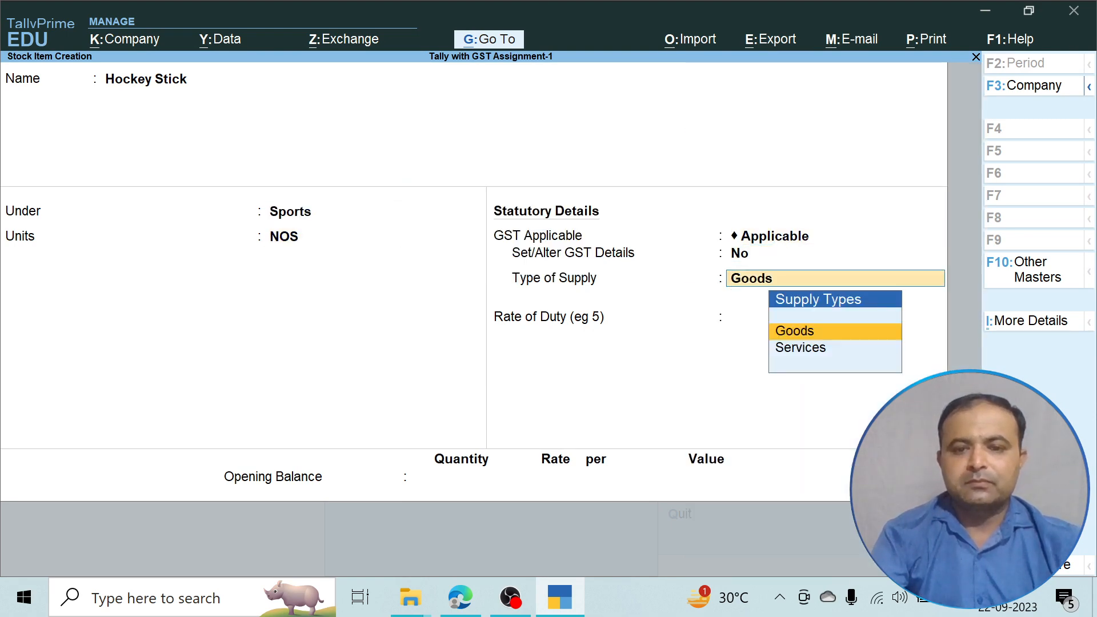
key(Return)
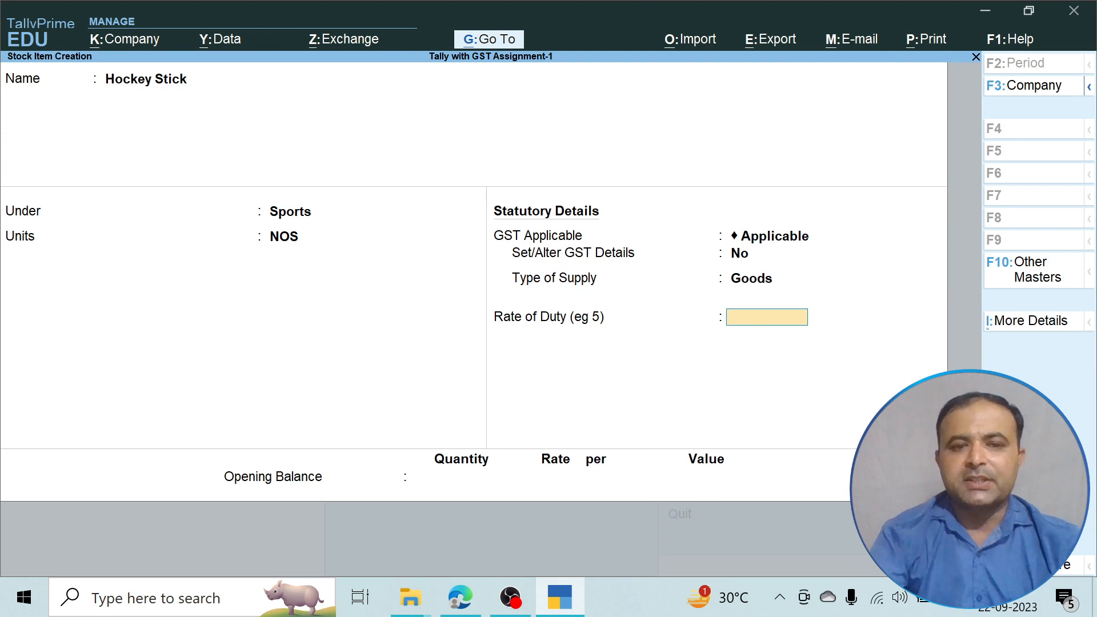
key(Return)
key(Return)
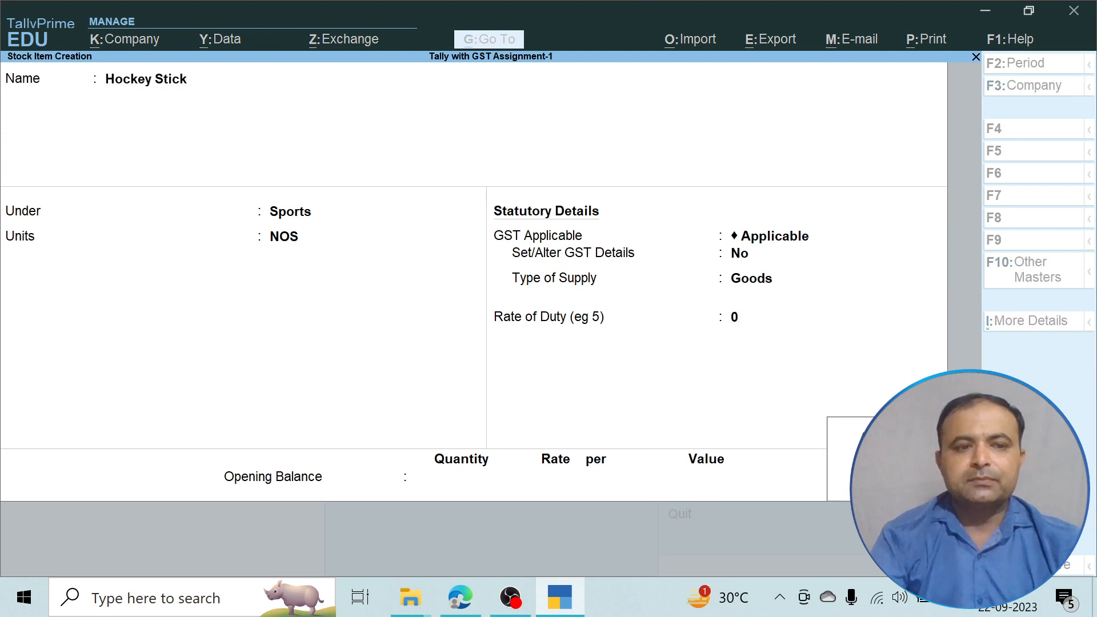
key(Return)
Create stock item Stumps under Sports in NOS as GST-applicable Goods.
text(Stumps)
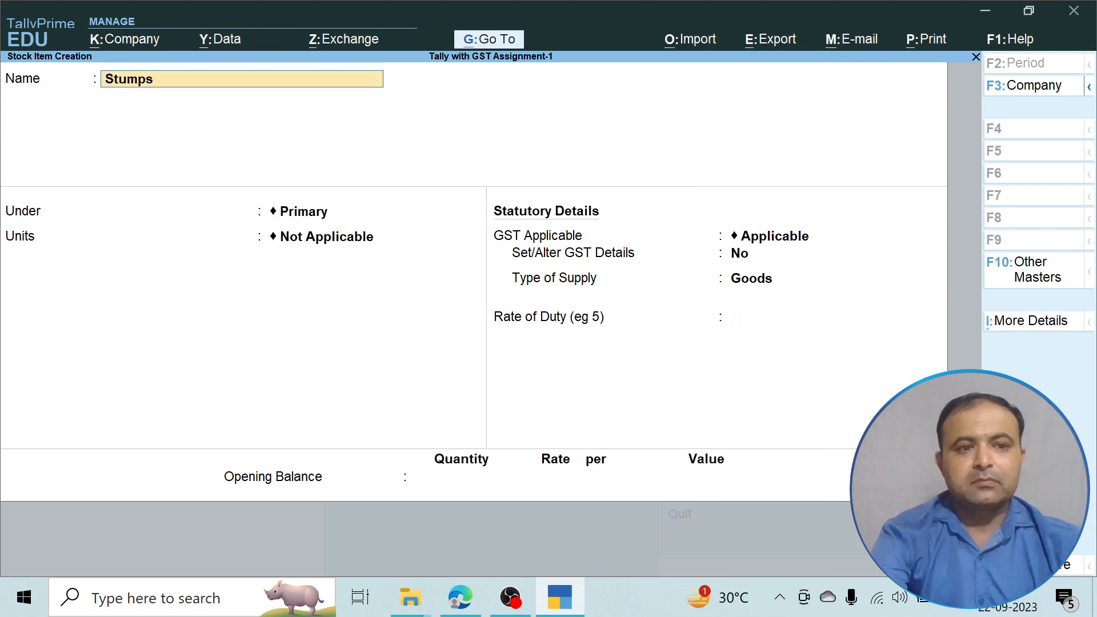
key(Return)
key(Down)
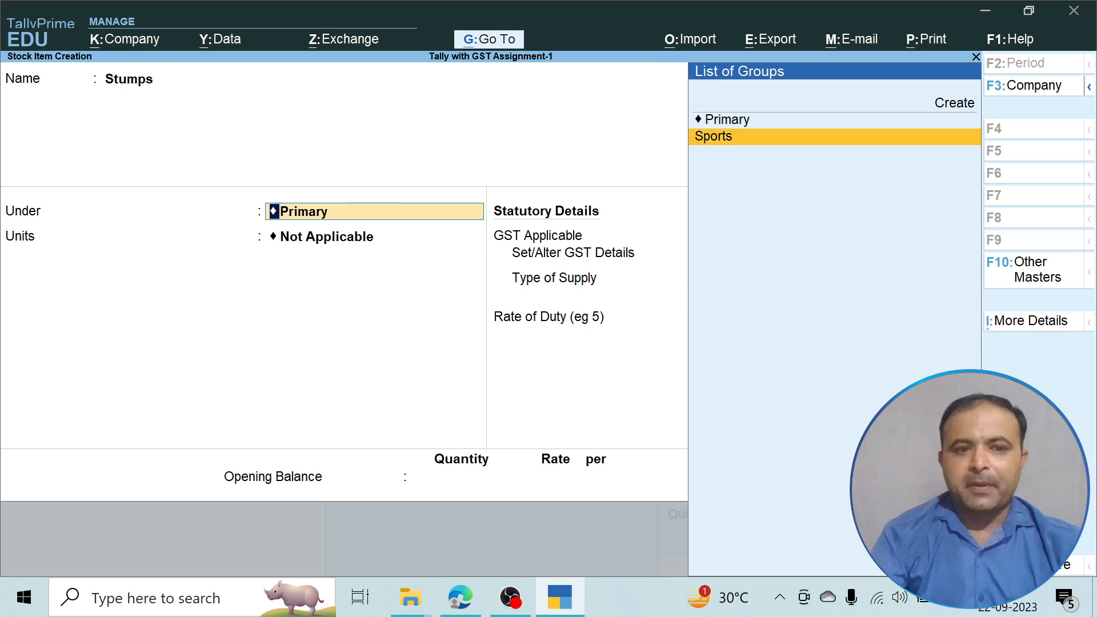
key(Return)
key(Down)
key(Return)
key(Return)
key(Return)
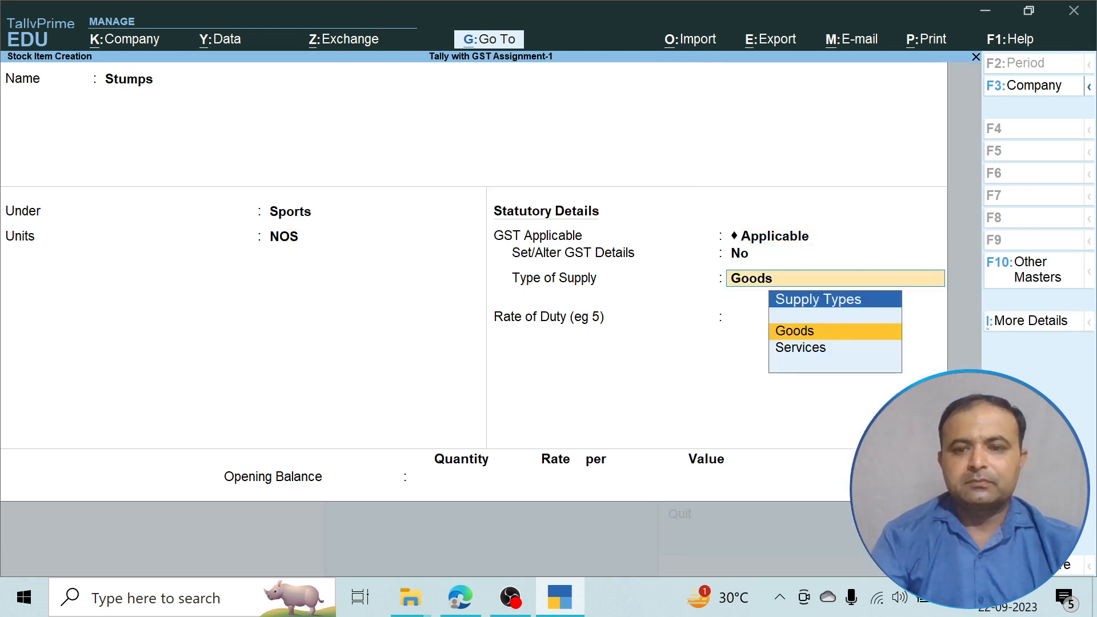
key(Return)
key(Return)
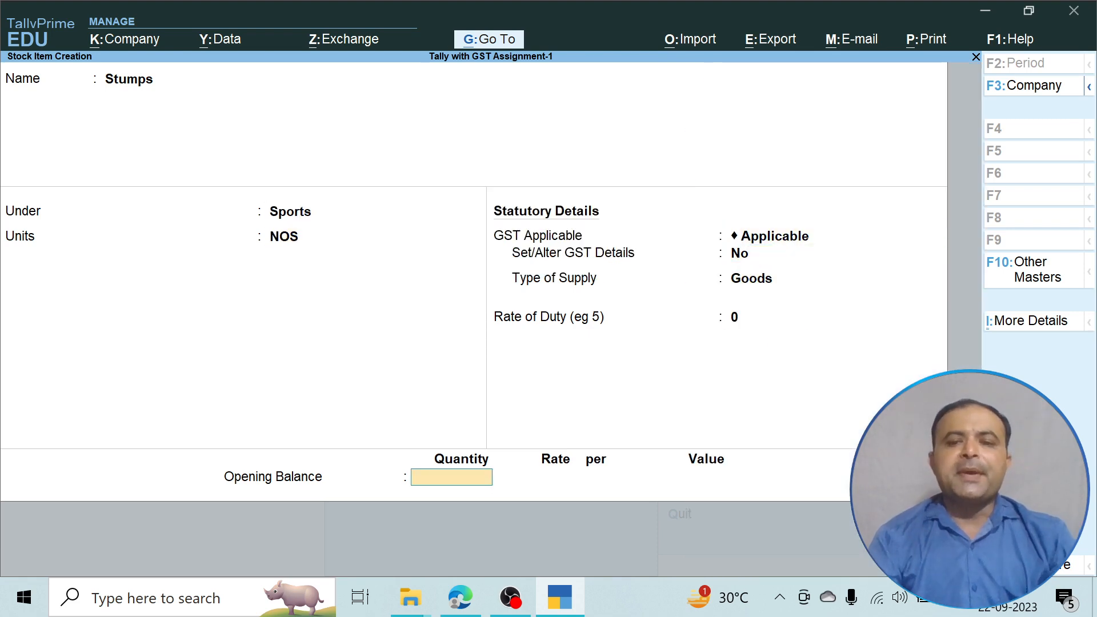
key(Return)
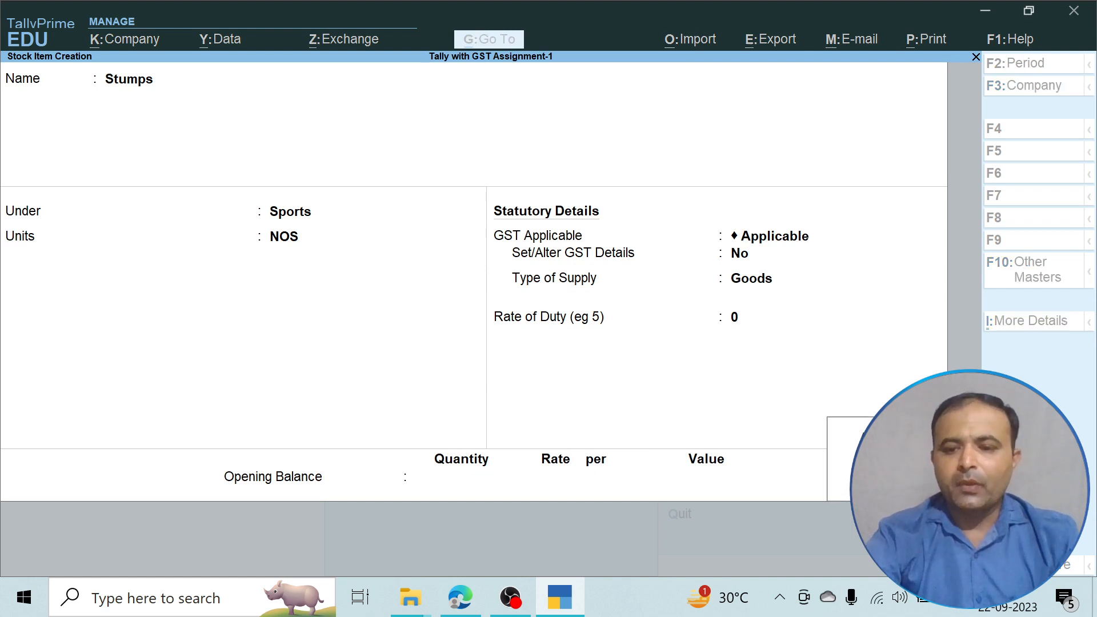
key(Return)
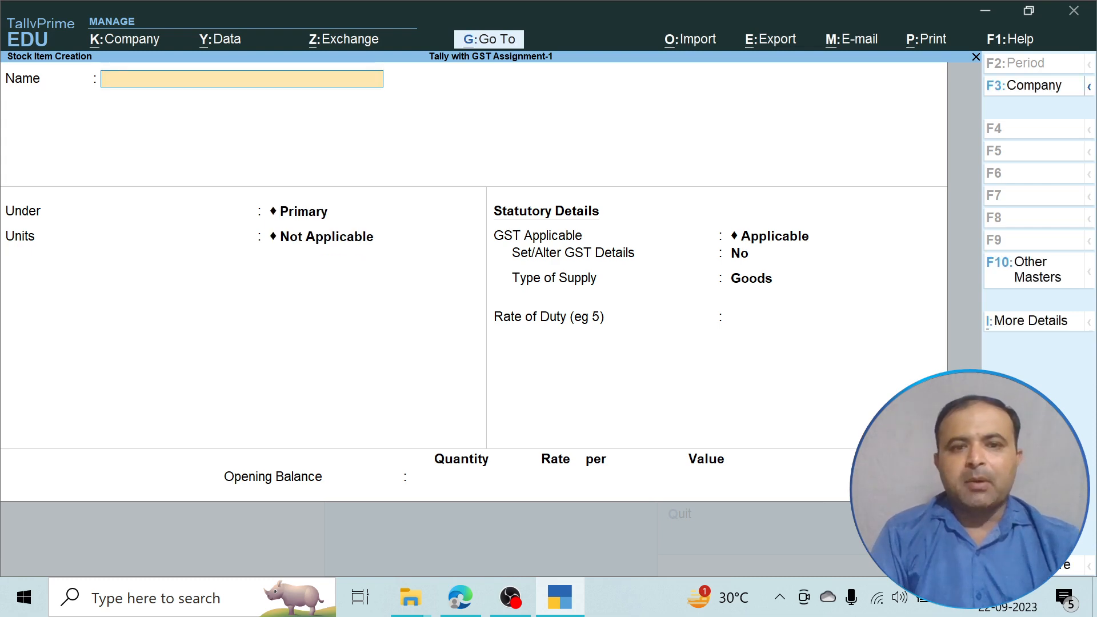
Check the assignment PDF, leave stock item creation, and start a new ledger.
key(alt+Tab)
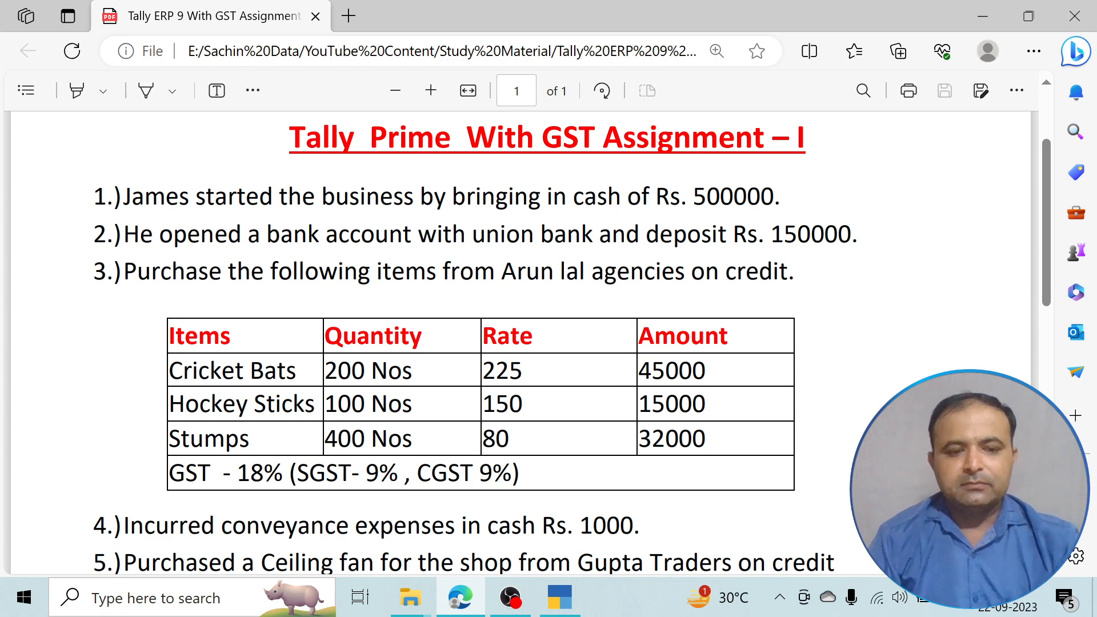
key(alt+Tab)
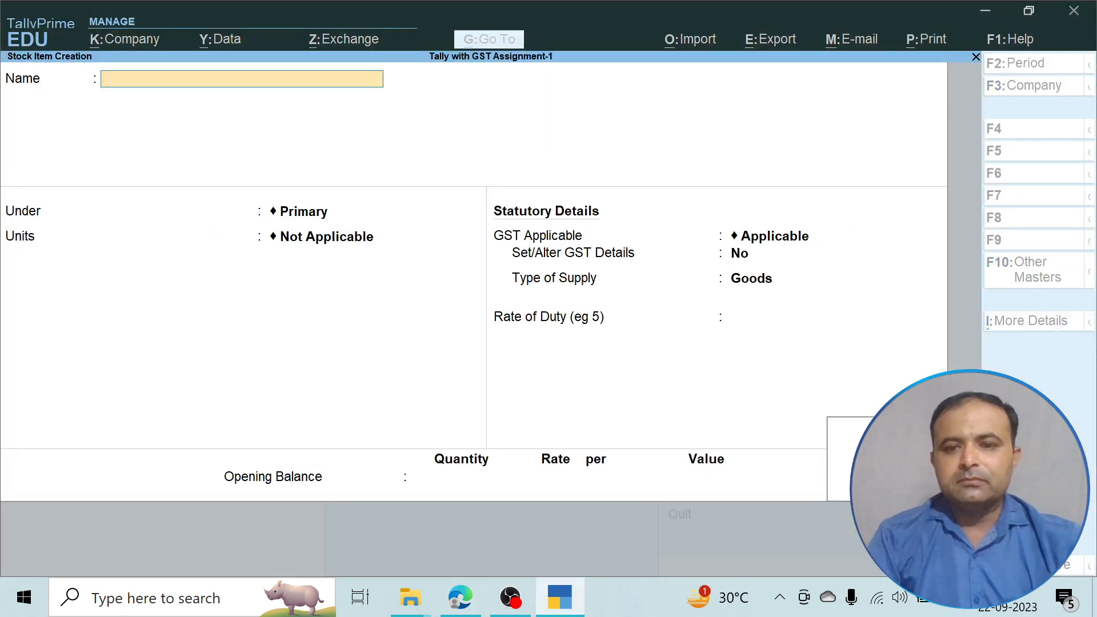
key(Escape)
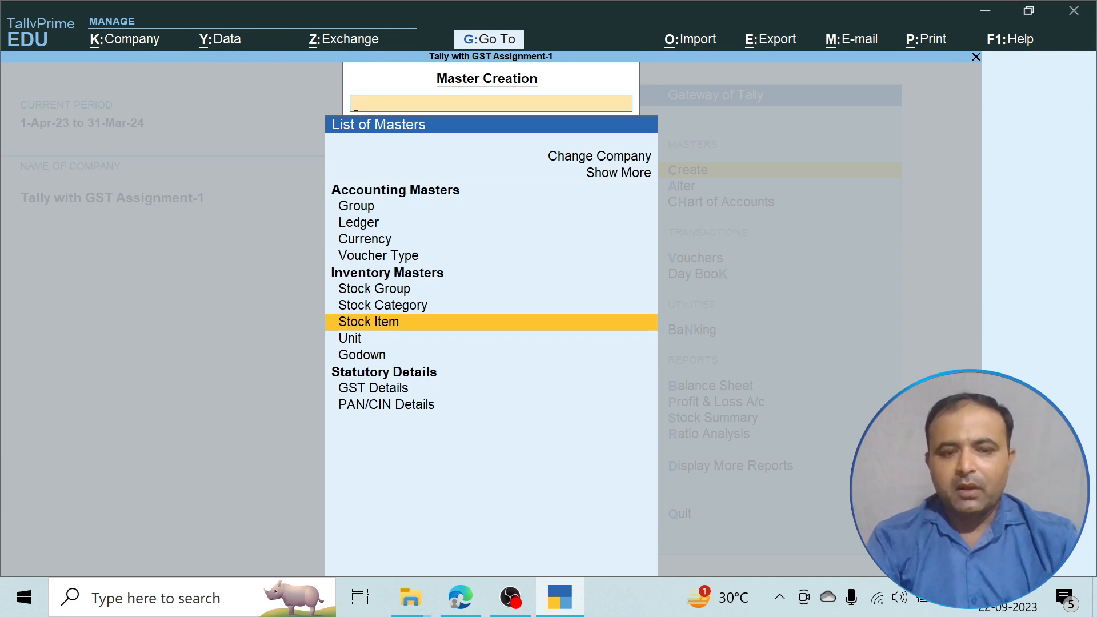
key(Up)
key(Up)
key(Up)
key(Up)
key(Up)
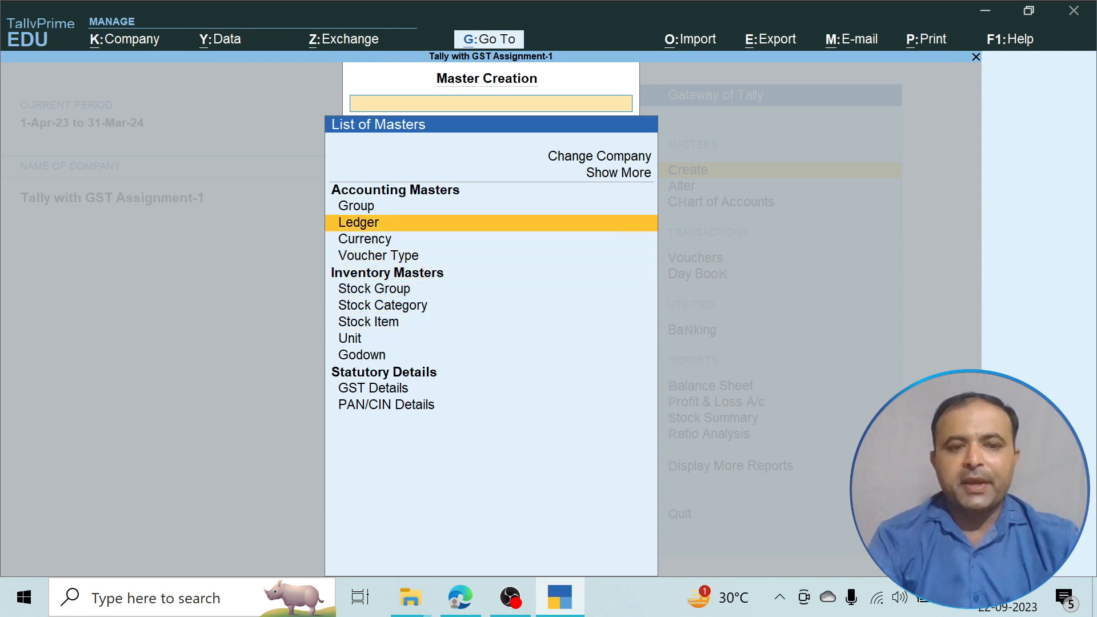
key(Return)
Name the ledger Arun Lal Agencies under Sundry Creditors, bill-by-bill on, Regular GST registration.
text(Arun)
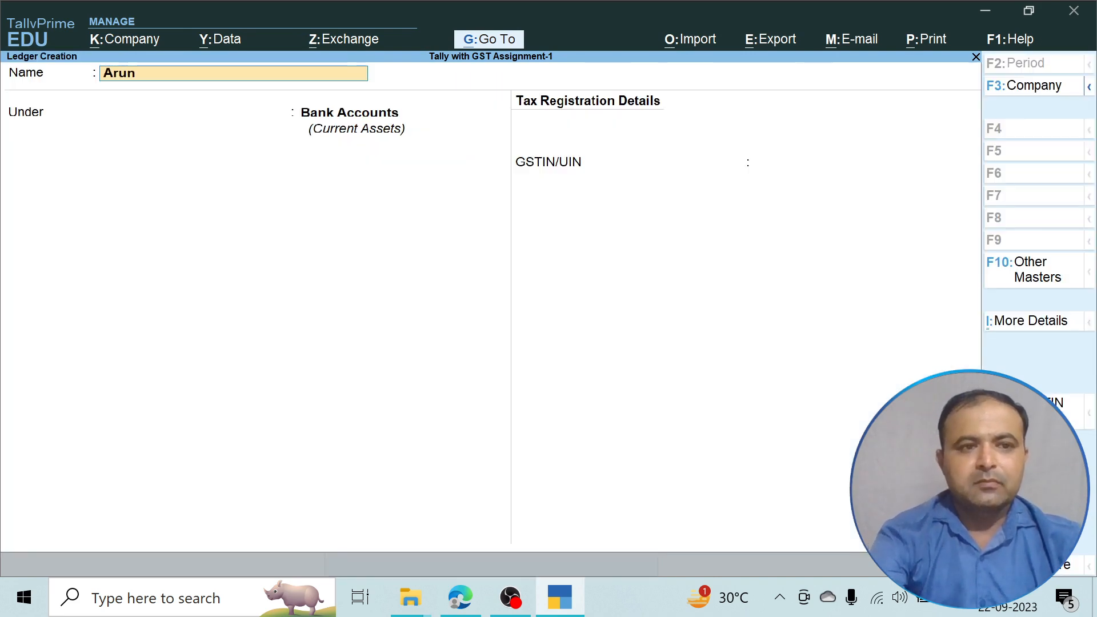
text( Lal Agen)
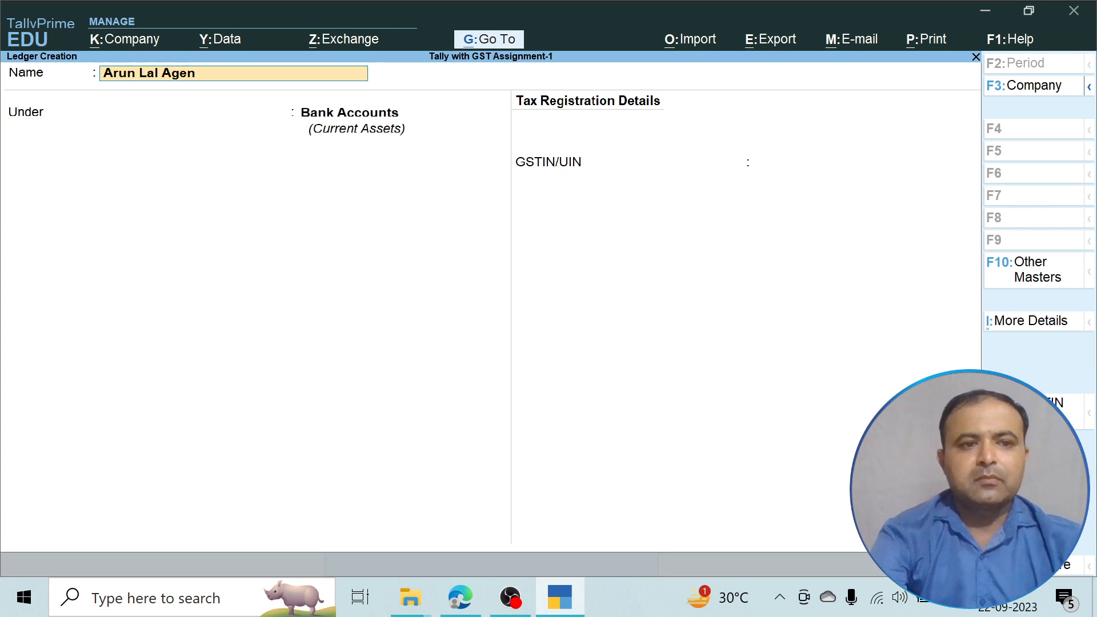
text(cies)
key(Return)
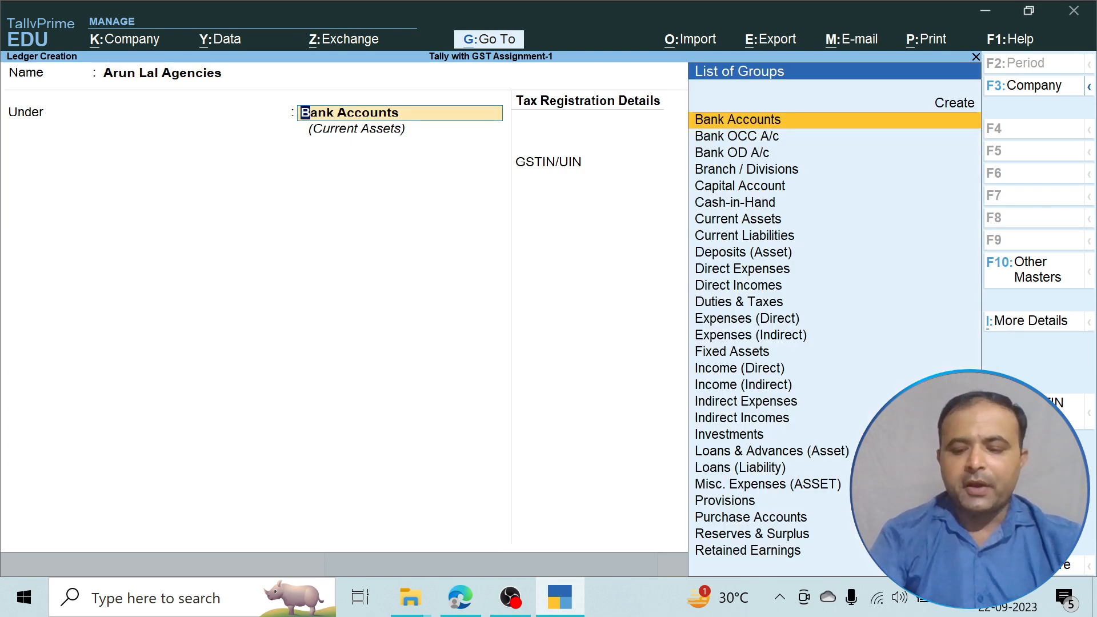
text(S)
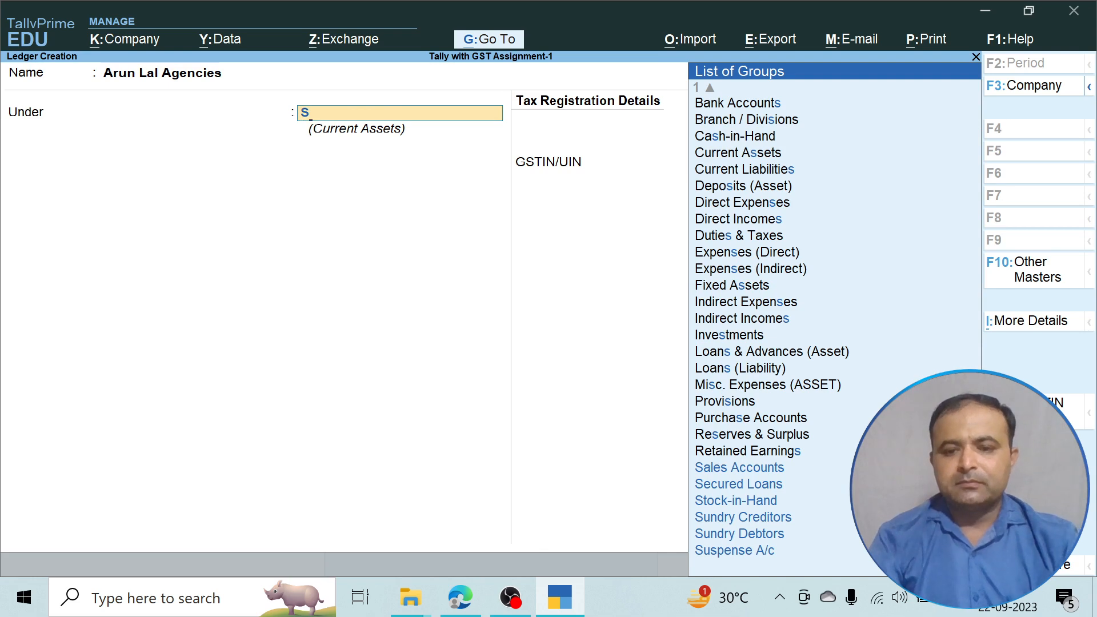
key(Down)
key(Down)
key(Down)
key(Return)
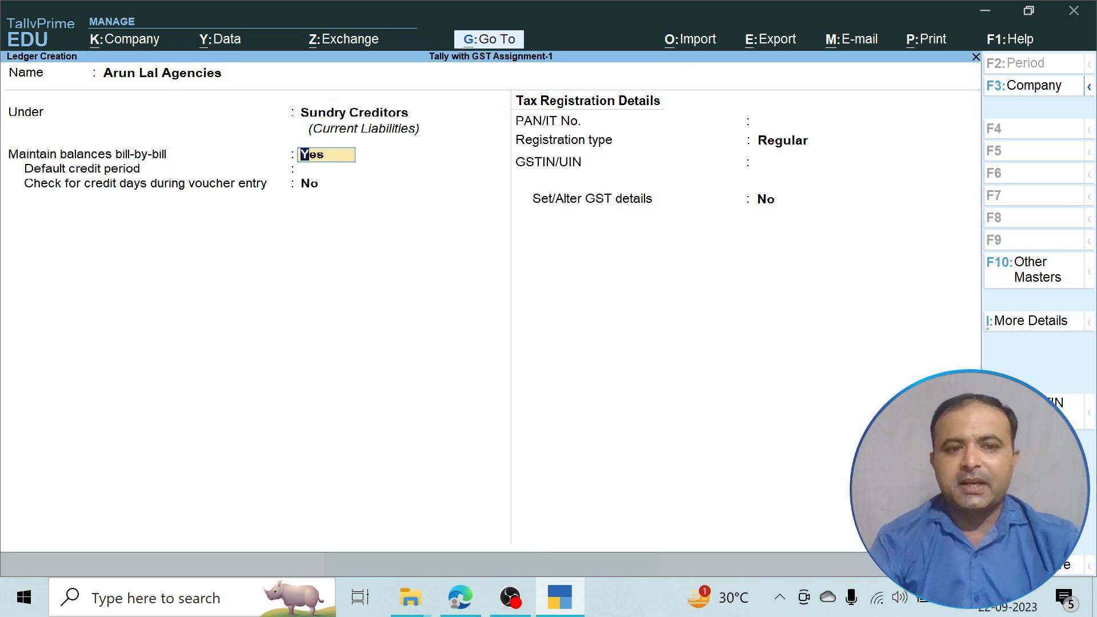
key(Return)
key(Return)
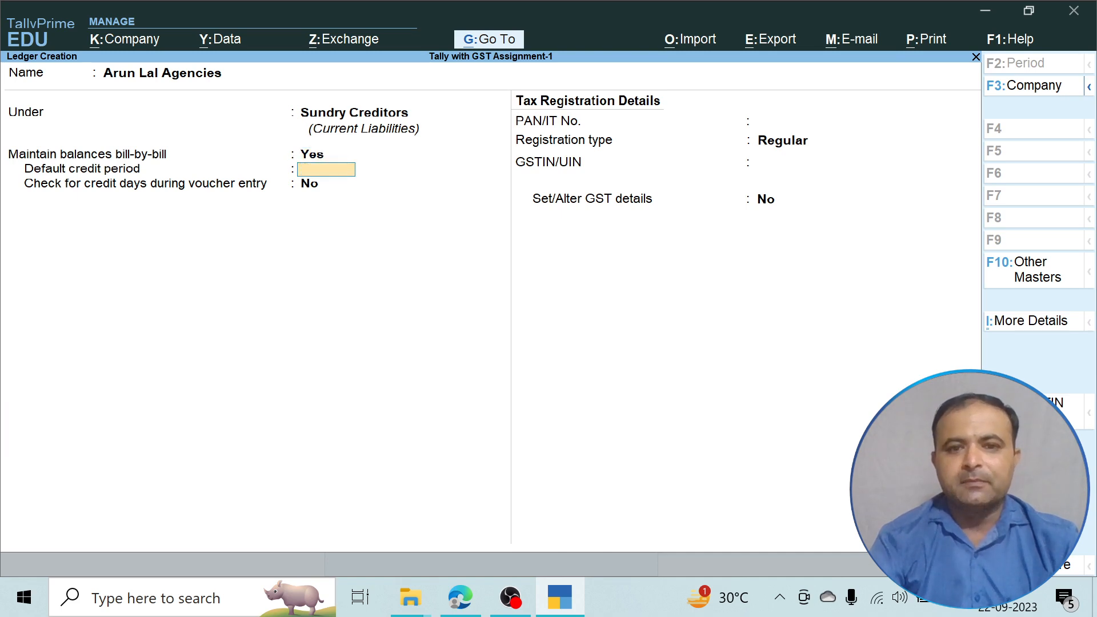
key(Return)
key(Return)
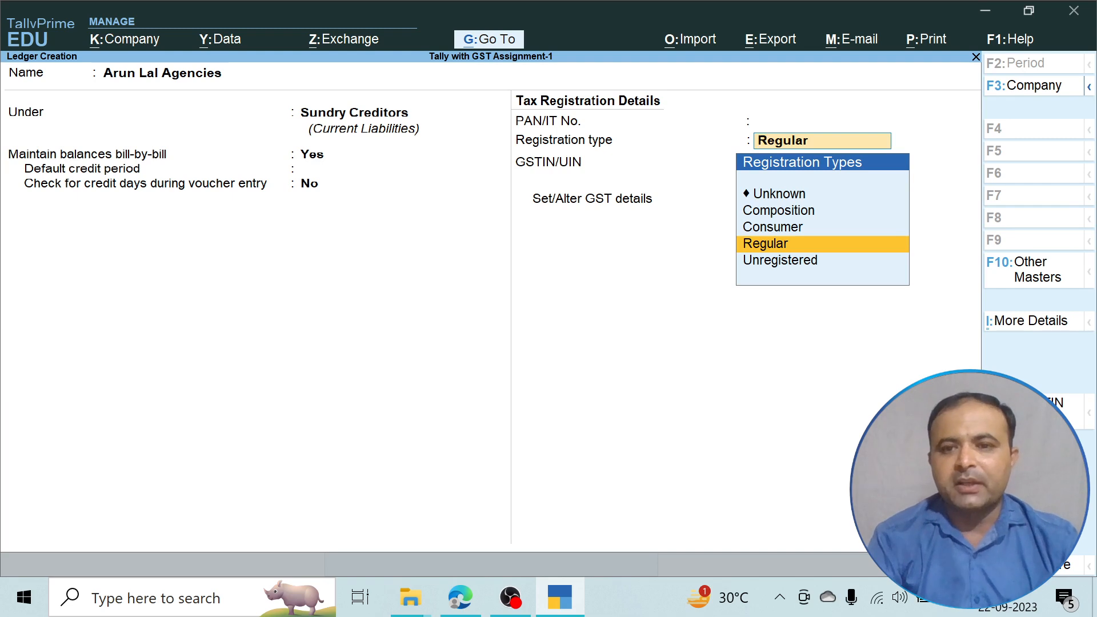
key(Return)
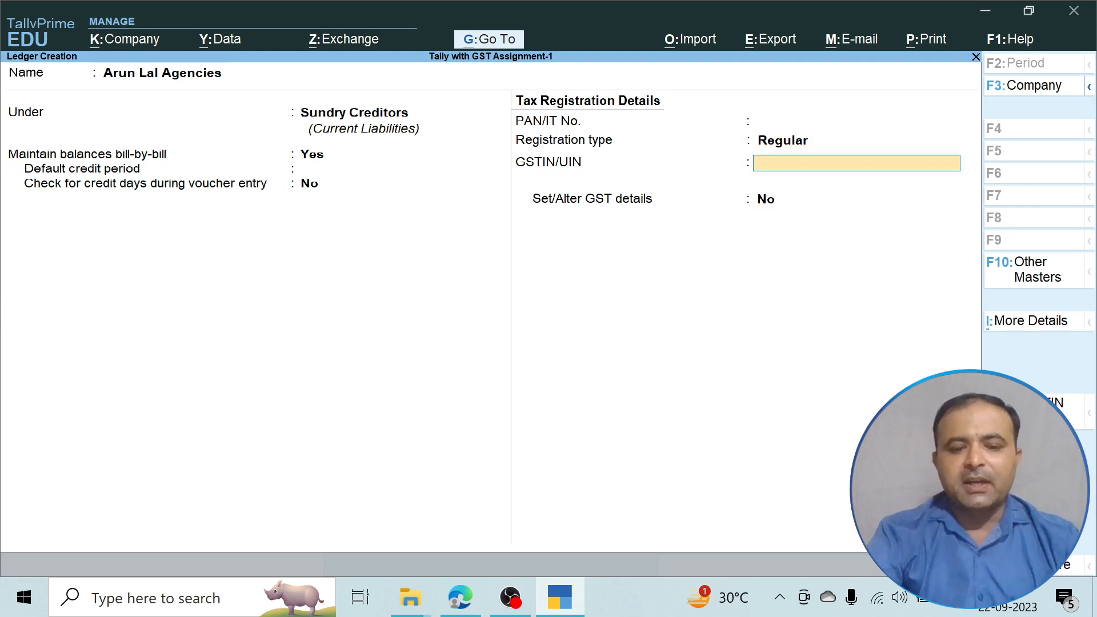
Copy the second GSTIN from the assignment PDF into the ledger's GSTIN/UIN field.
click(460, 598)
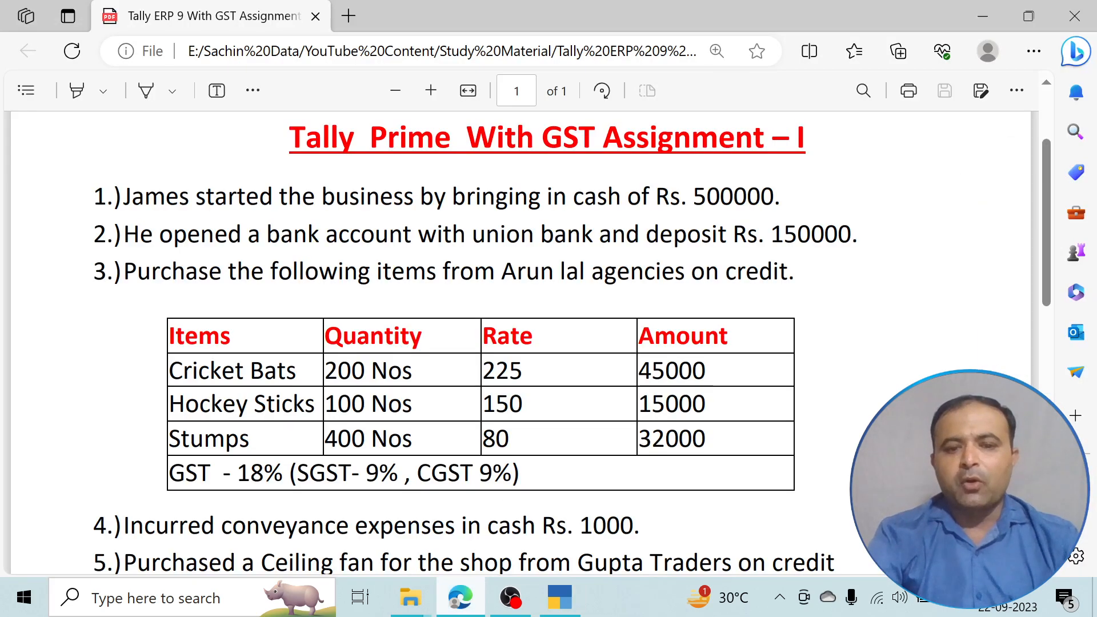
scroll(517, 342, down, 1)
scroll(517, 343, down, 10)
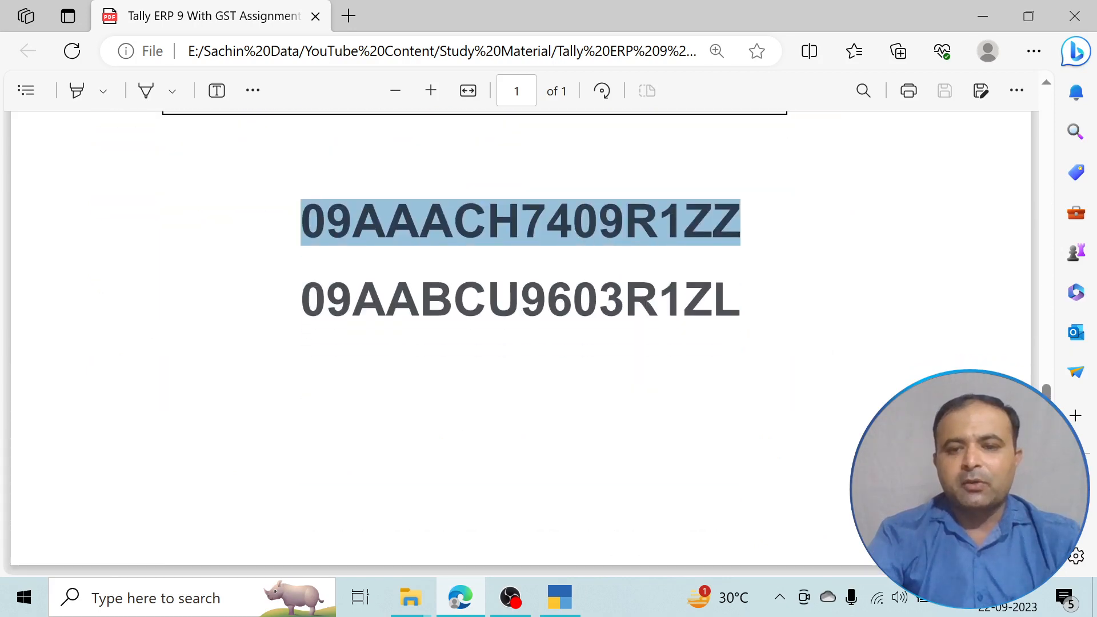
drag(741, 300, 301, 301)
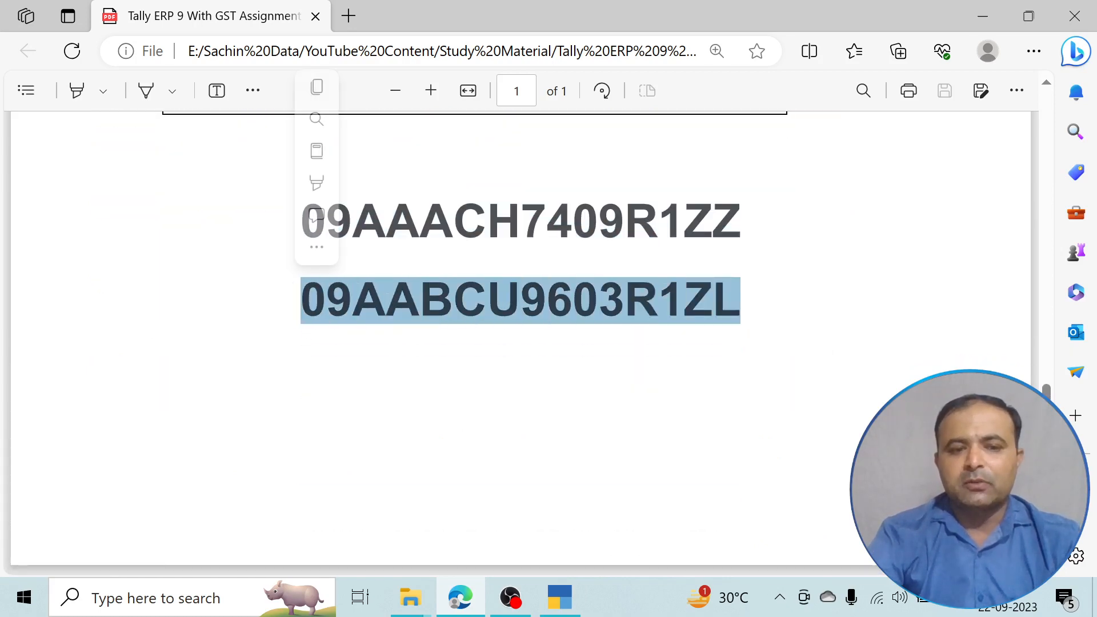
right_click(336, 300)
click(393, 263)
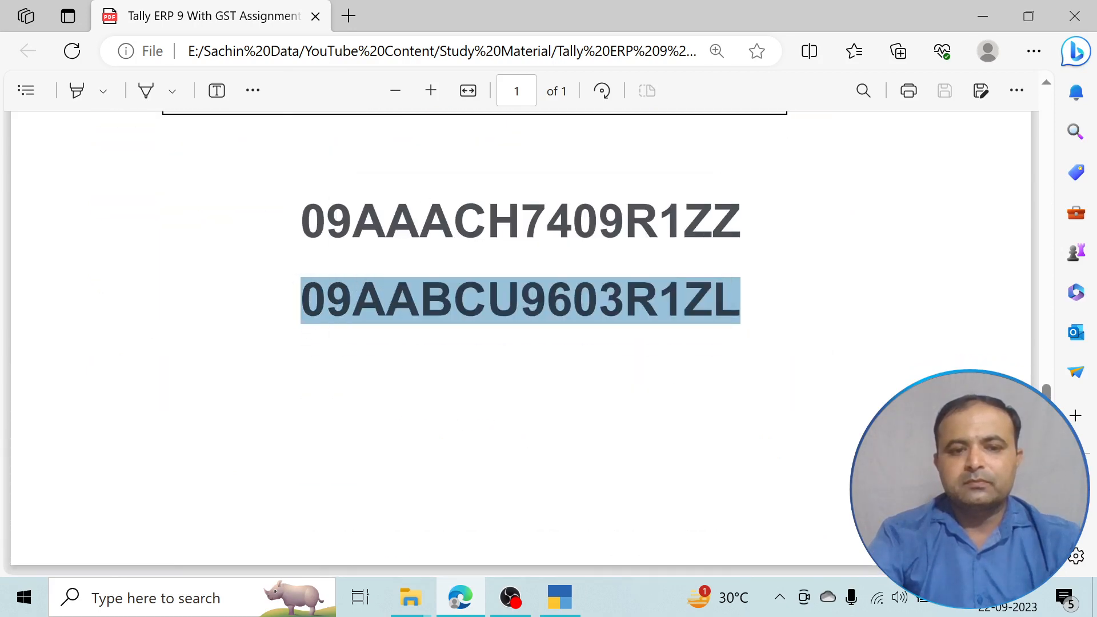
key(alt+Tab)
key(ctrl+v)
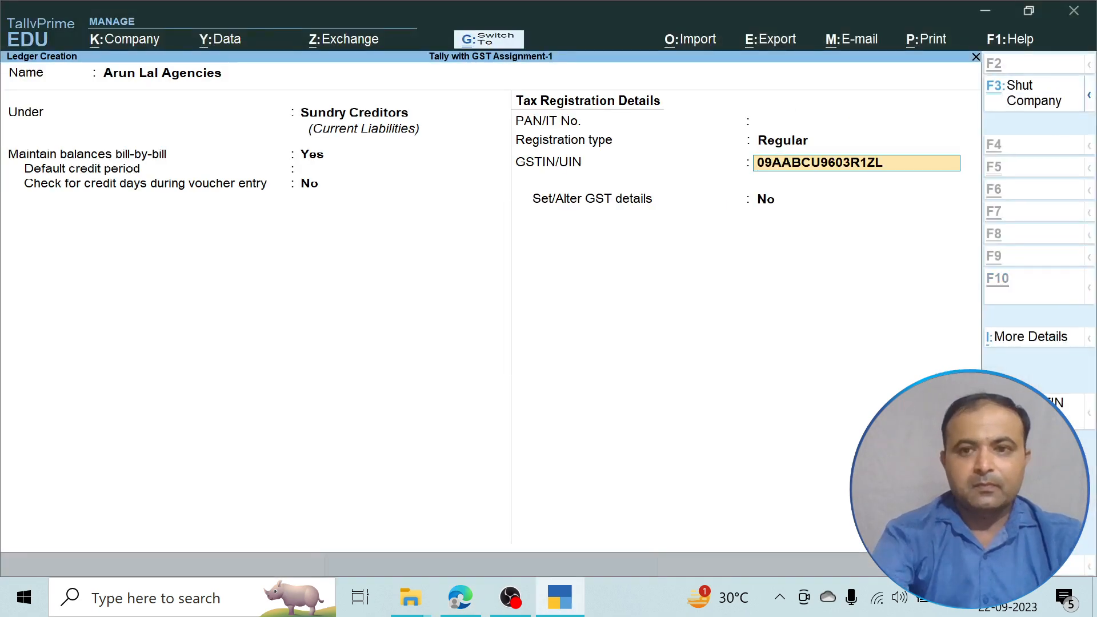
Leave GST details at No and save the Arun Lal Agencies ledger.
key(Return)
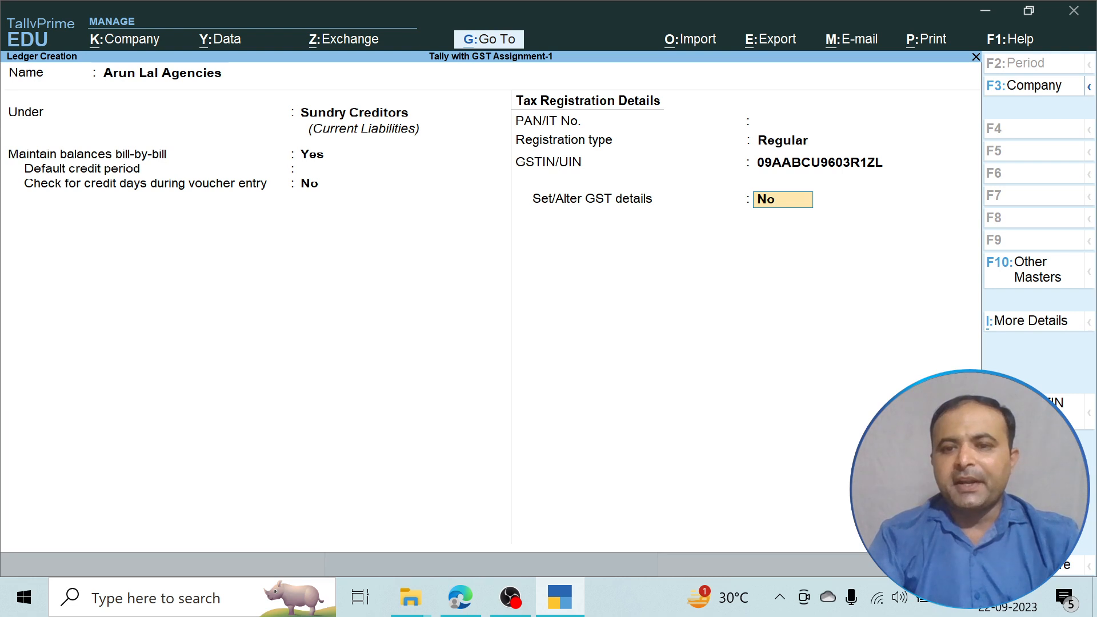
key(Return)
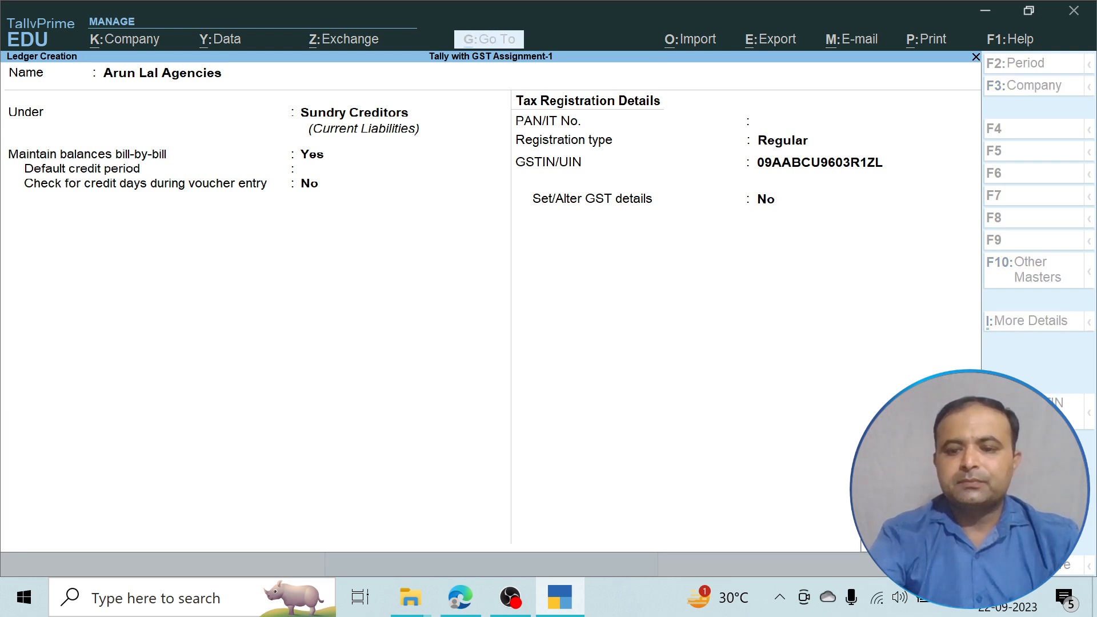
key(Return)
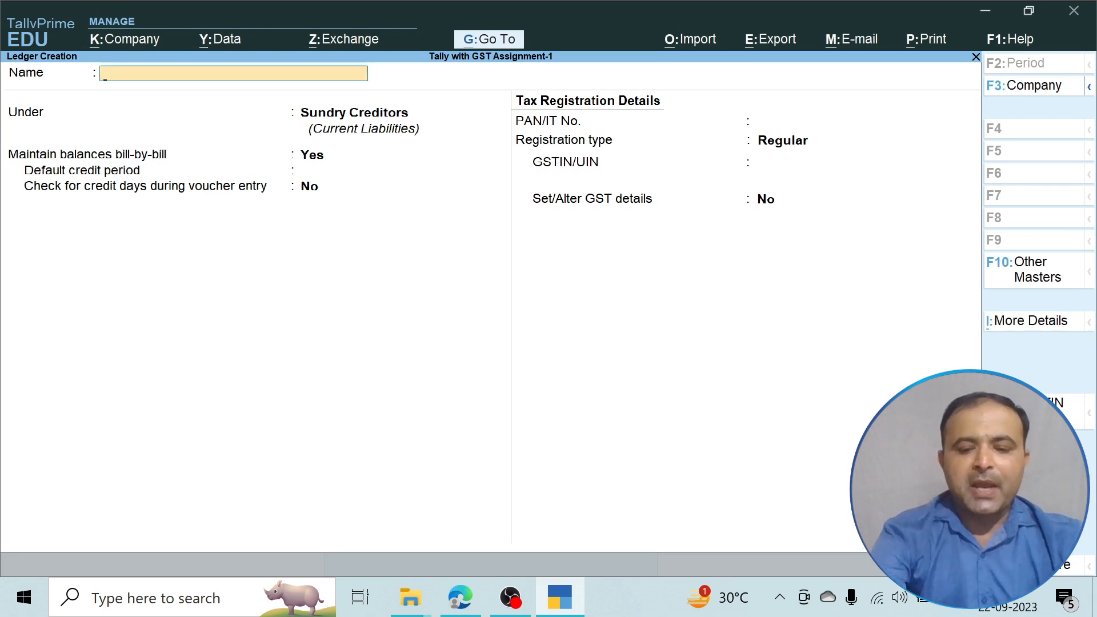
Save a 'Purchase' ledger under Purchase Accounts, GST applicable, with Goods as the supply type.
text(Purchase)
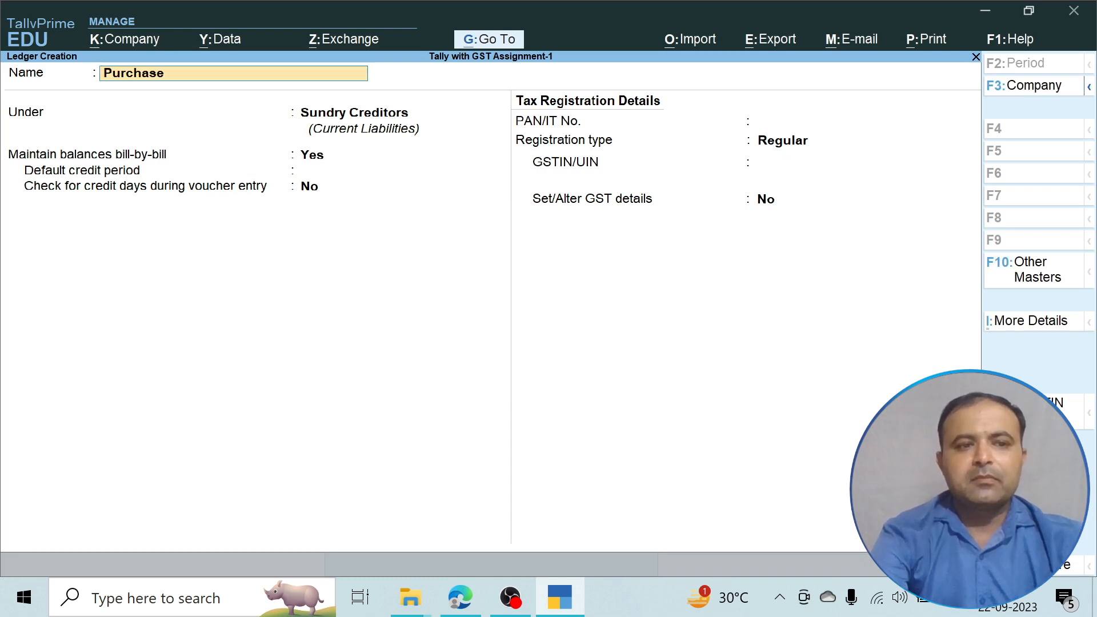
key(Return)
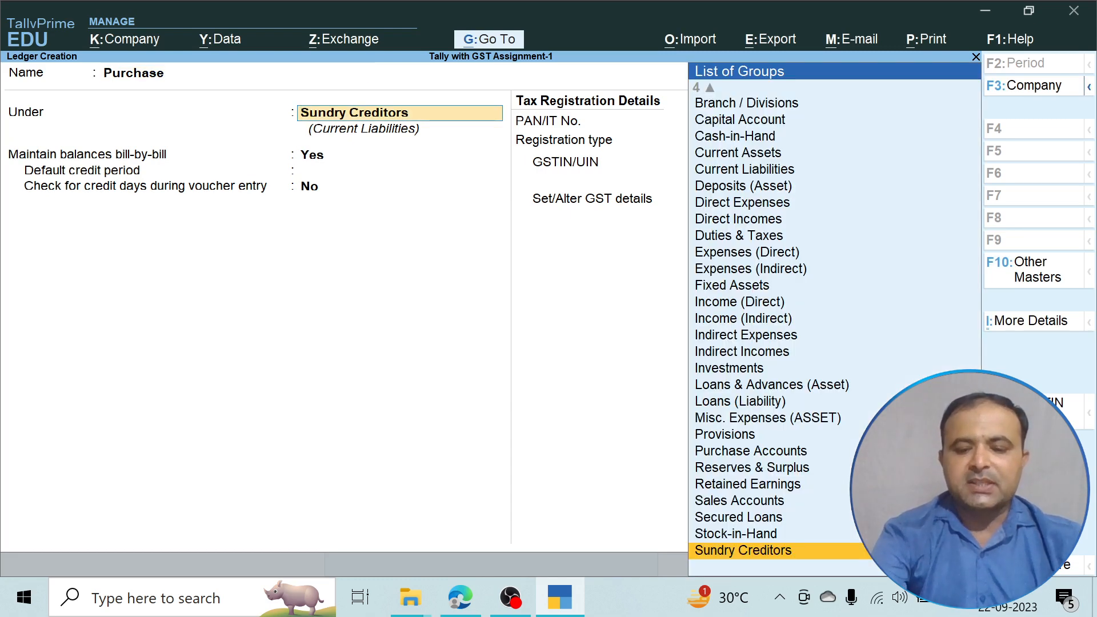
text(P)
key(Down)
key(Down)
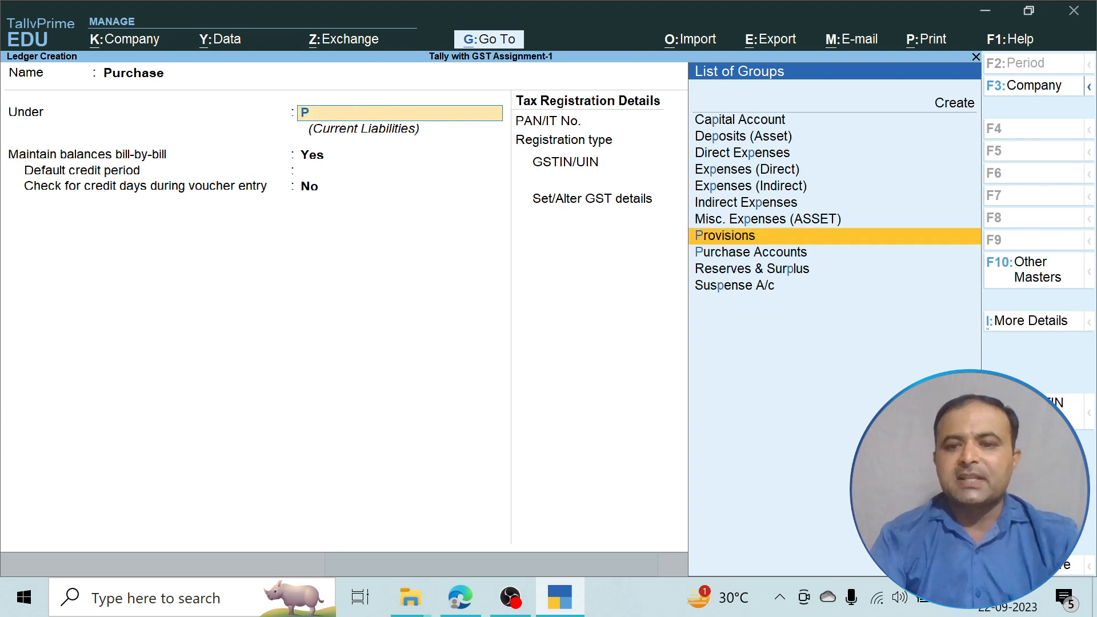
key(Return)
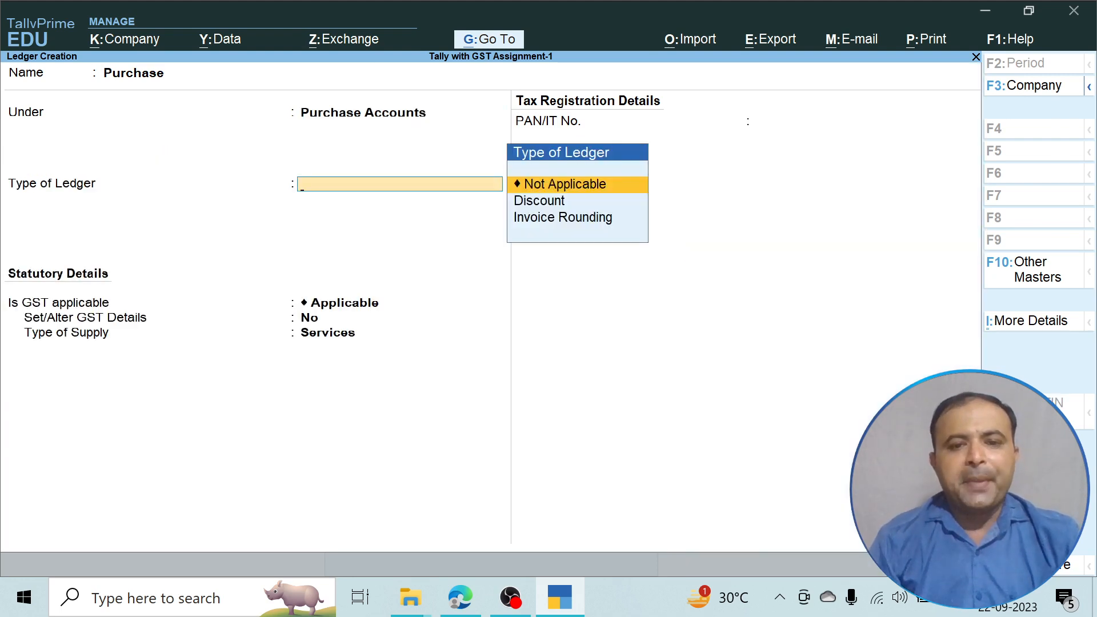
key(Return)
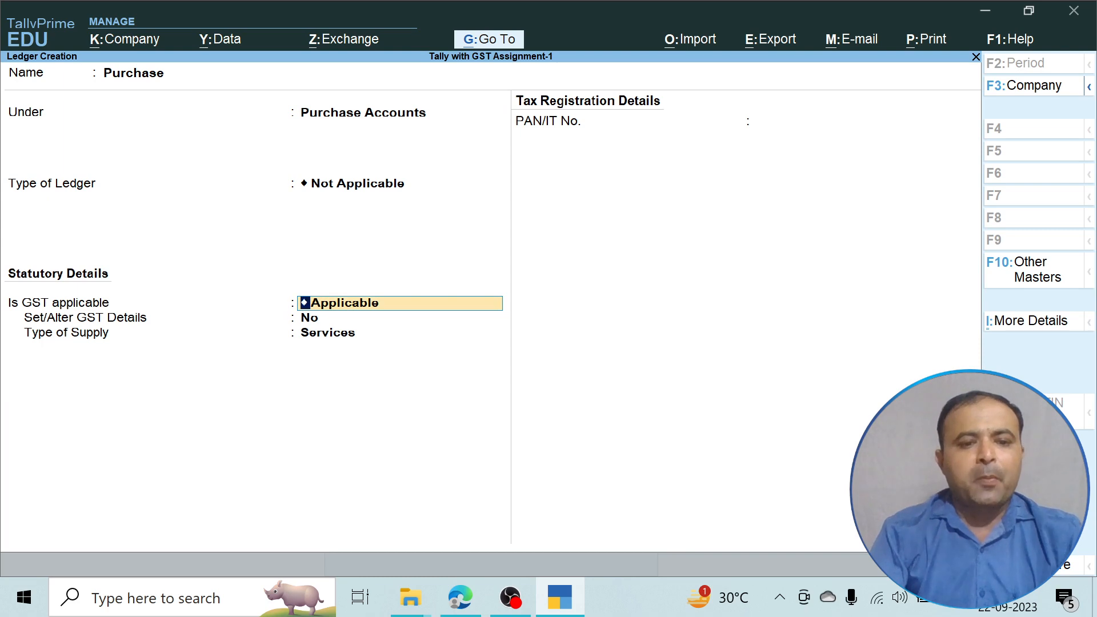
key(Return)
key(Return)
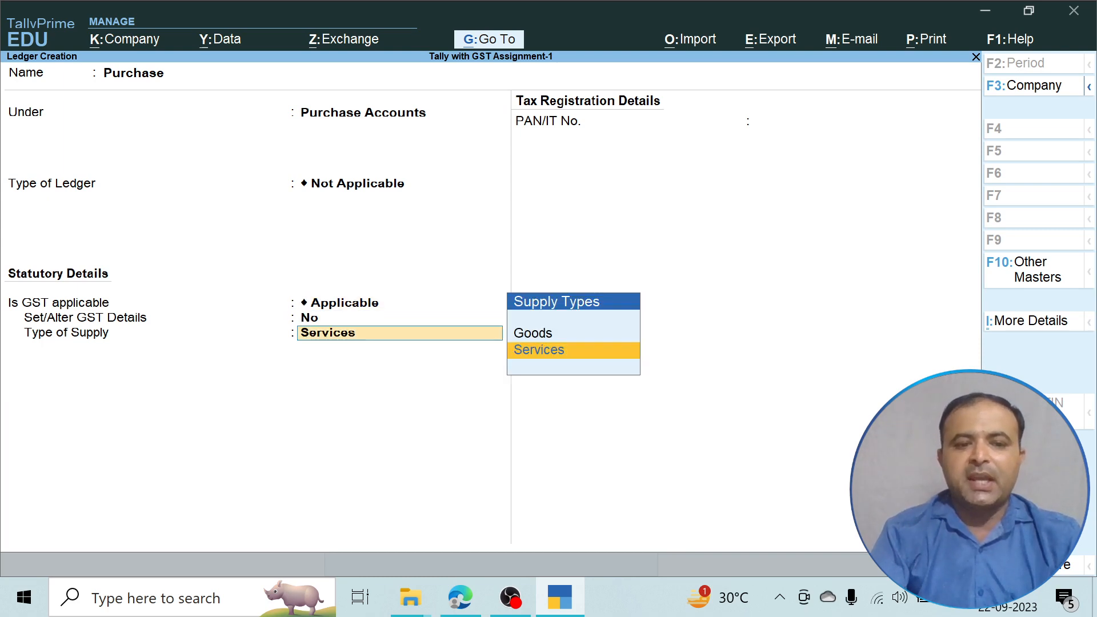
key(Up)
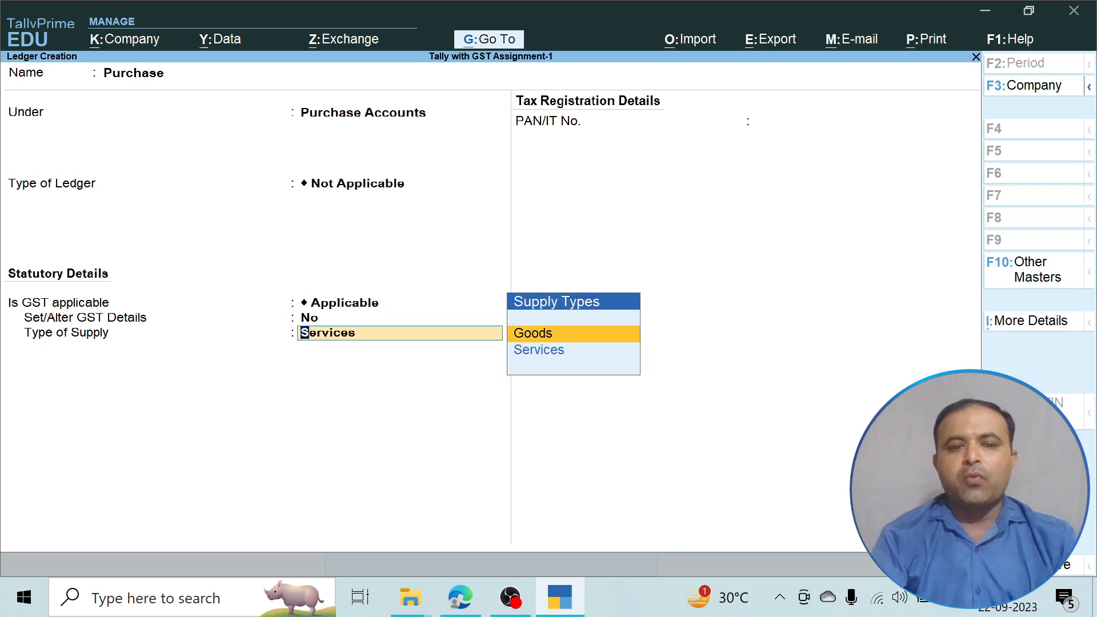
key(Return)
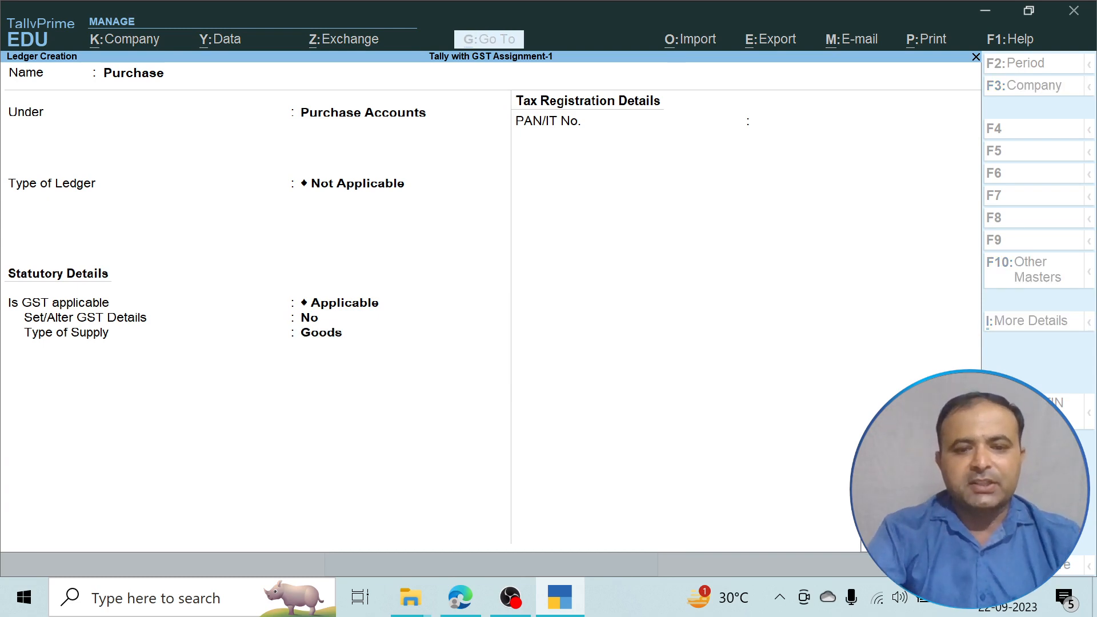
key(Return)
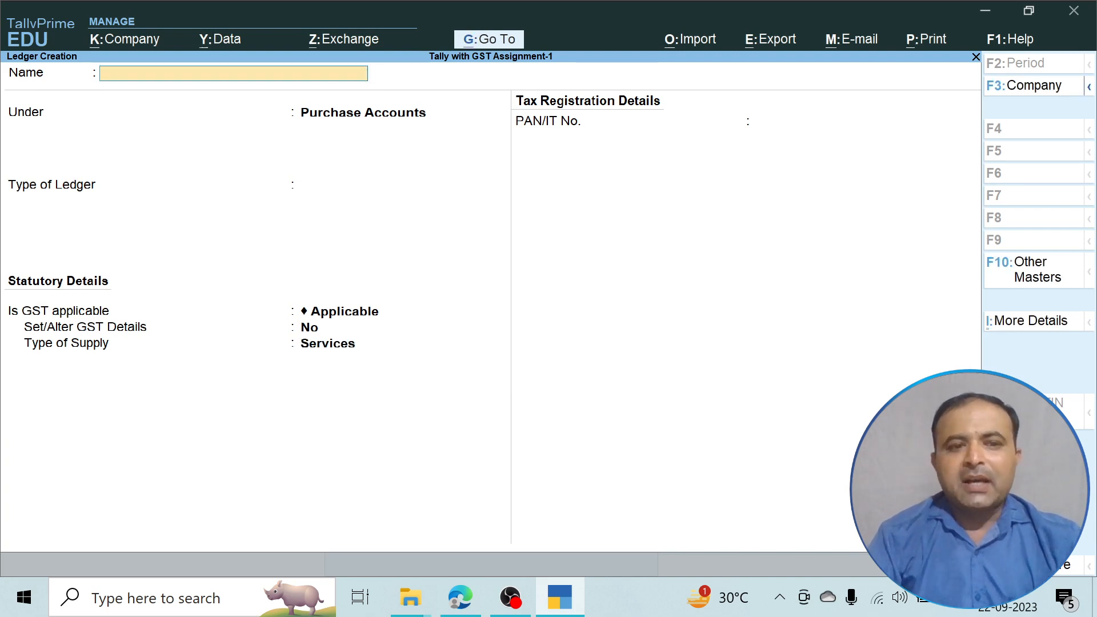
Name a new ledger CGST@9% and place it under Duties & Taxes.
text(CG)
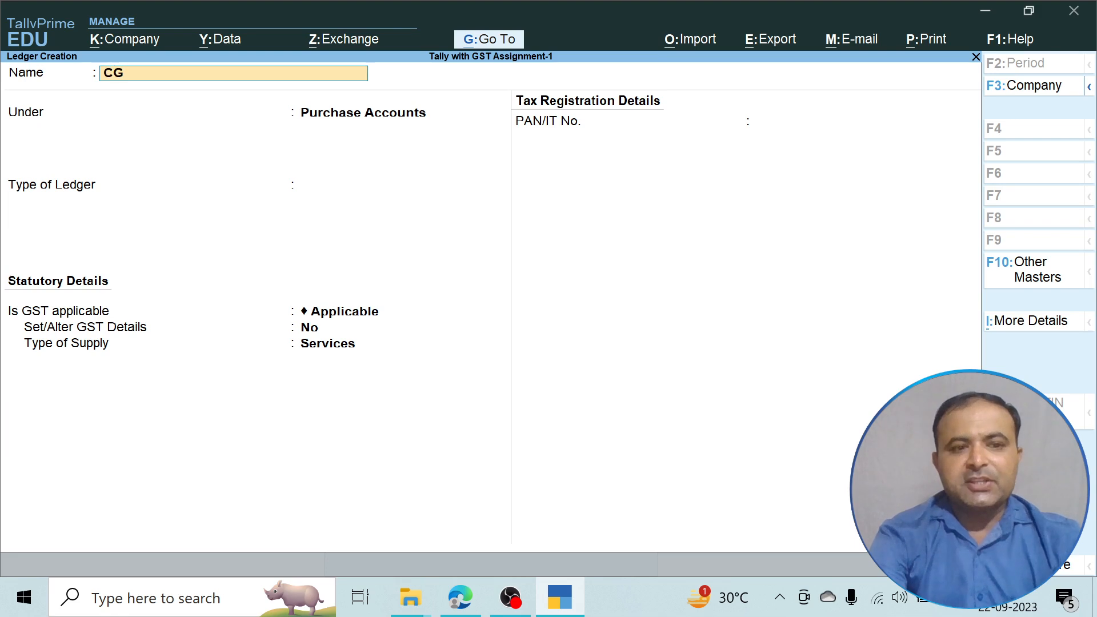
text(ST@)
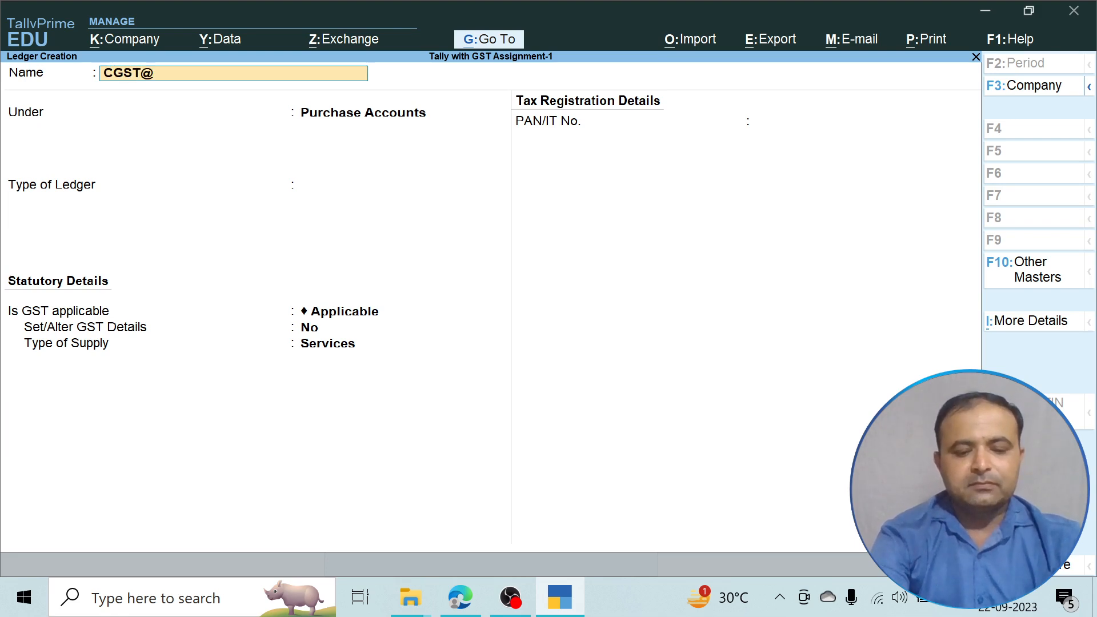
text(9%)
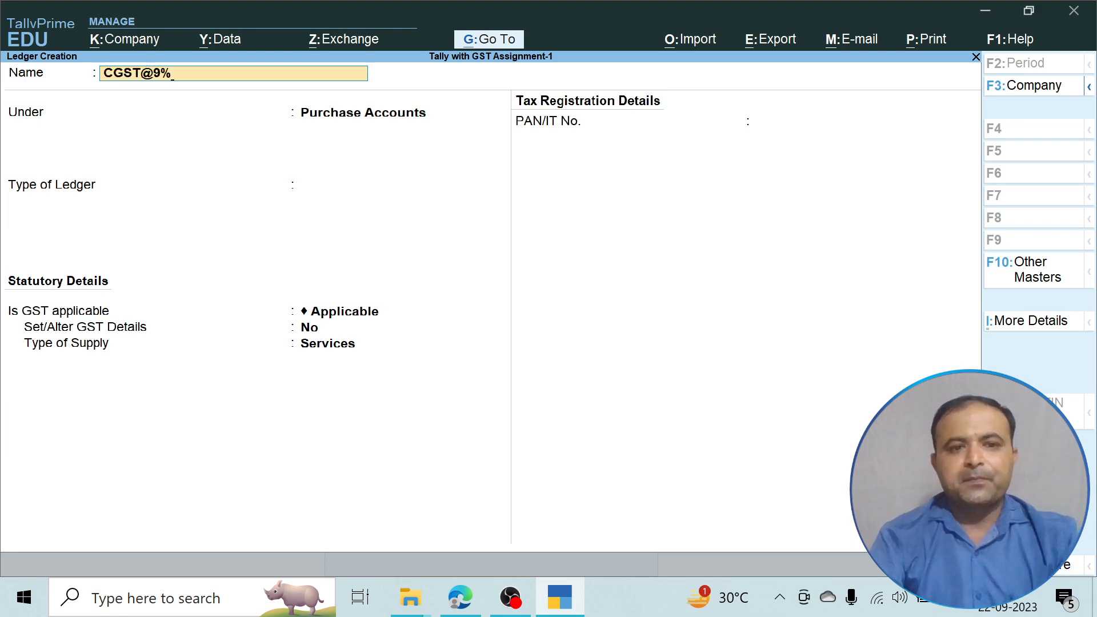
key(Return)
text(D)
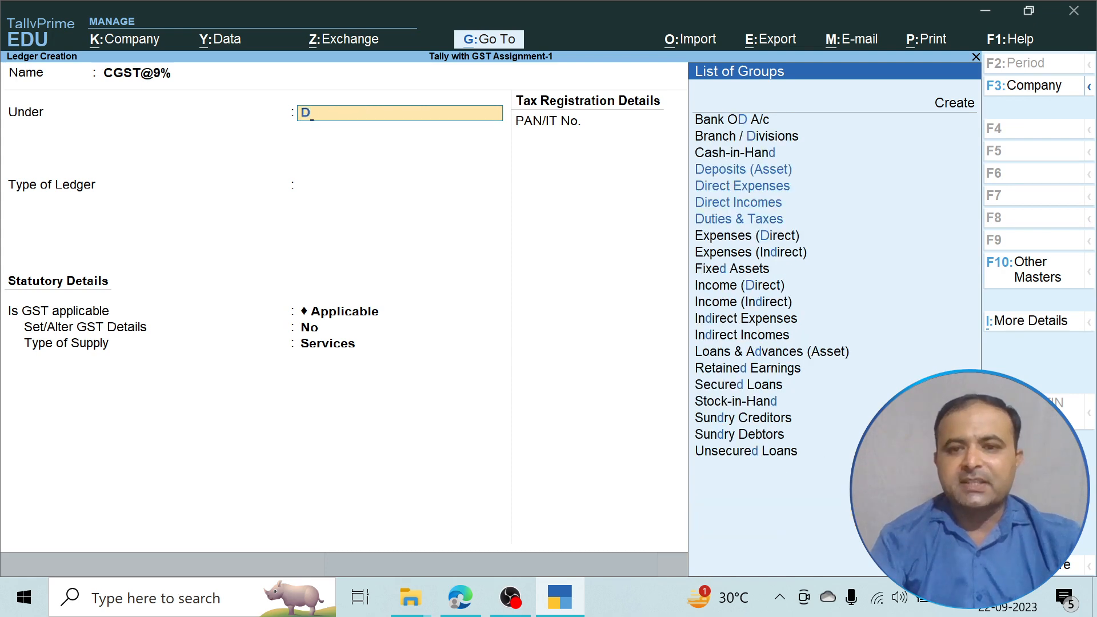
key(Down)
key(Down)
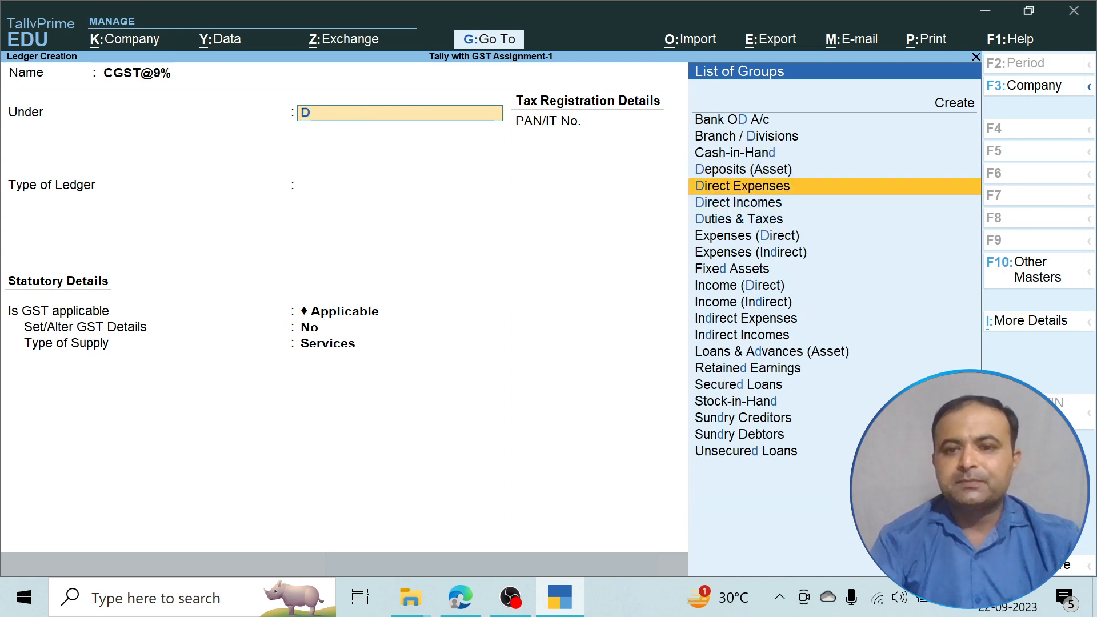
key(Return)
Make it GST Central Tax at 9% with Normal Rounding, limit 0, then name the next ledger SGST@9%.
key(Up)
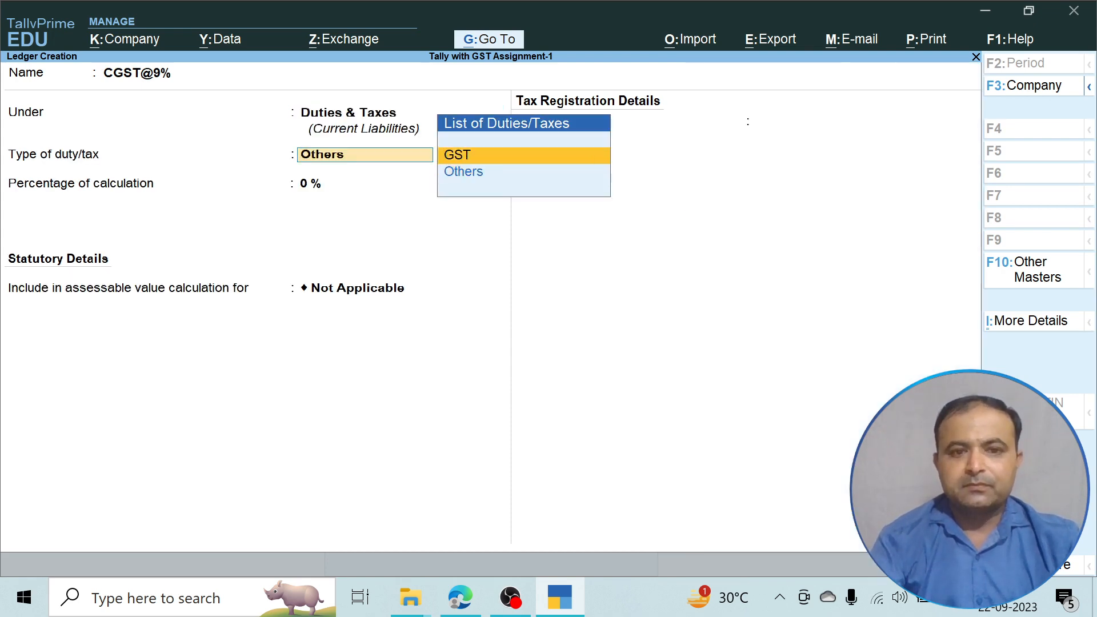
key(Return)
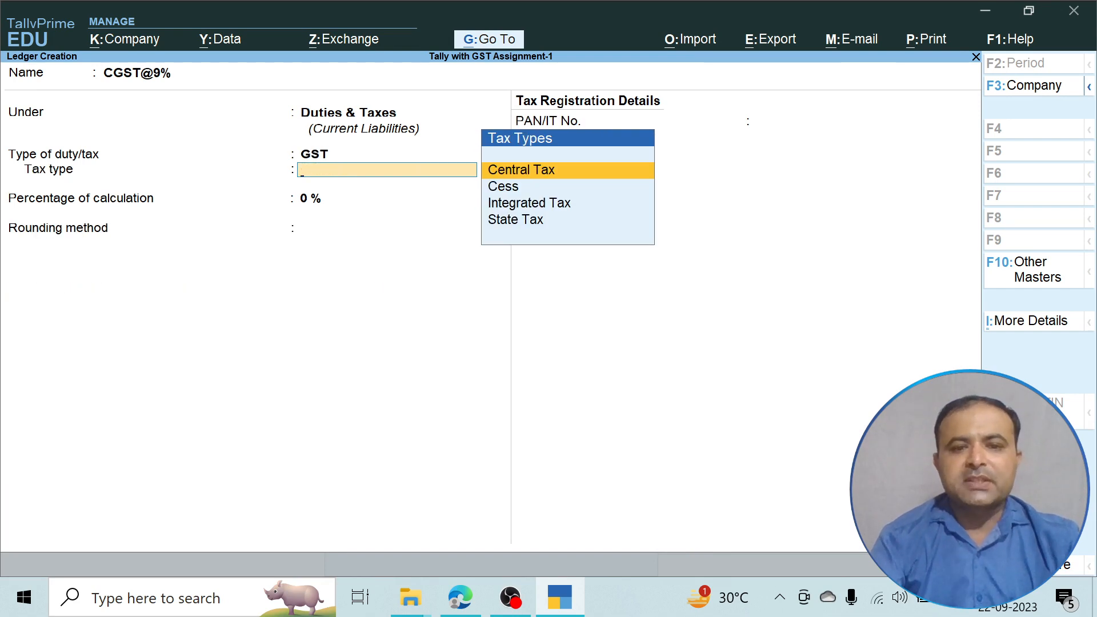
key(Return)
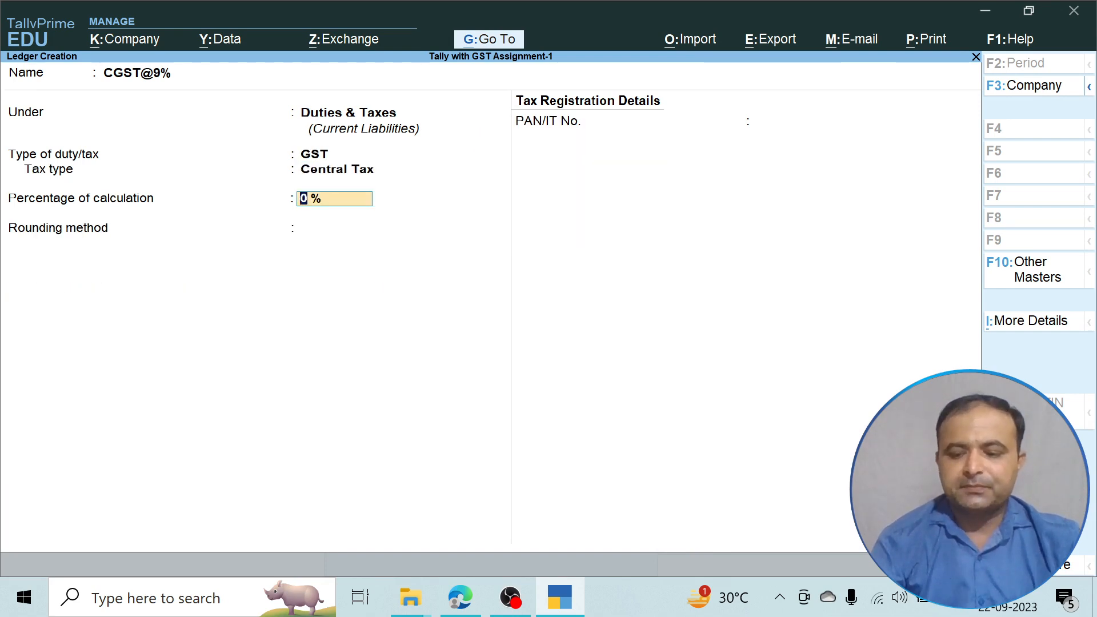
text(9)
key(Return)
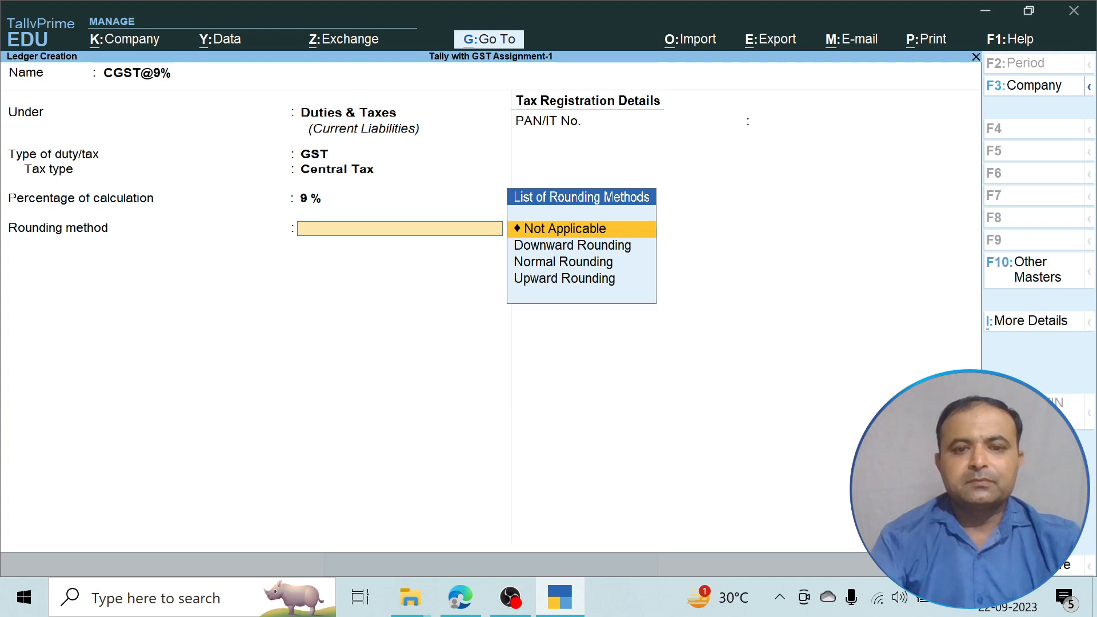
key(Down)
key(Down)
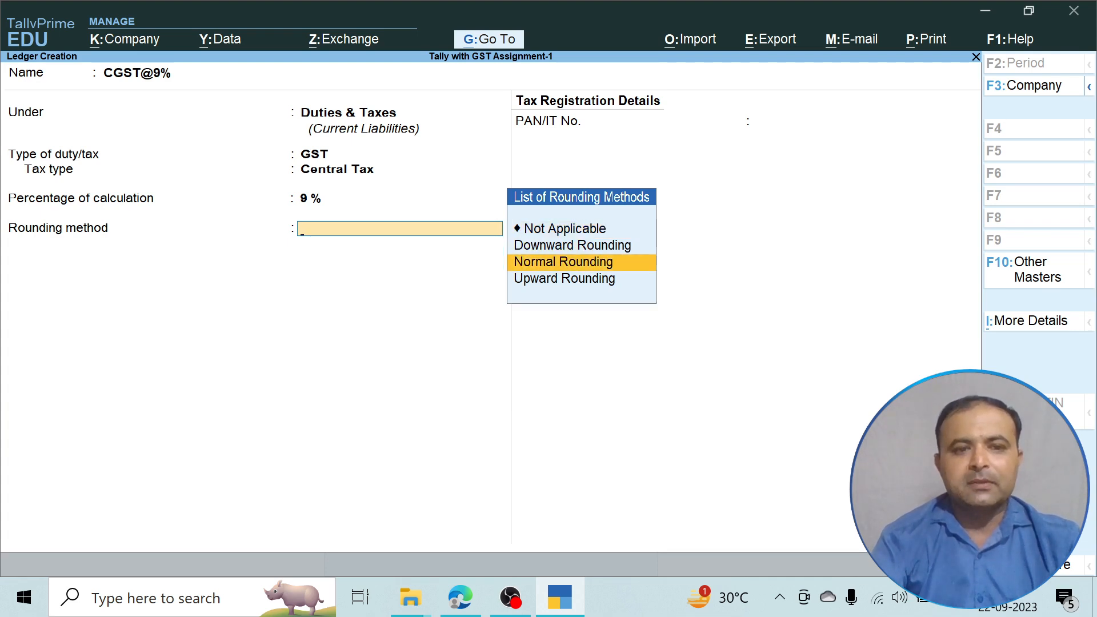
key(Return)
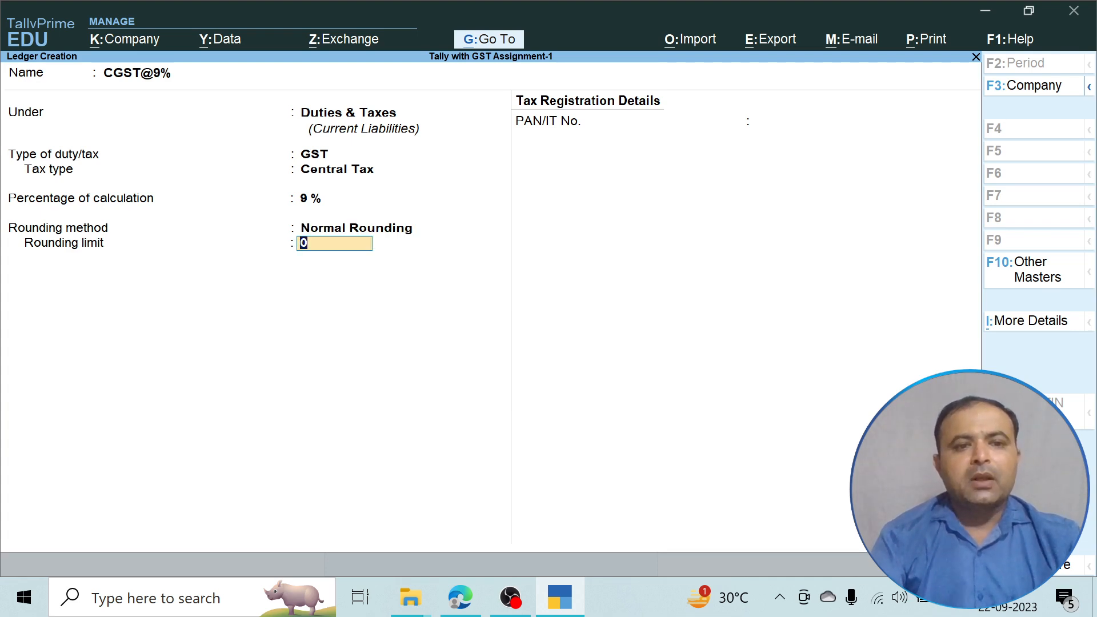
key(Return)
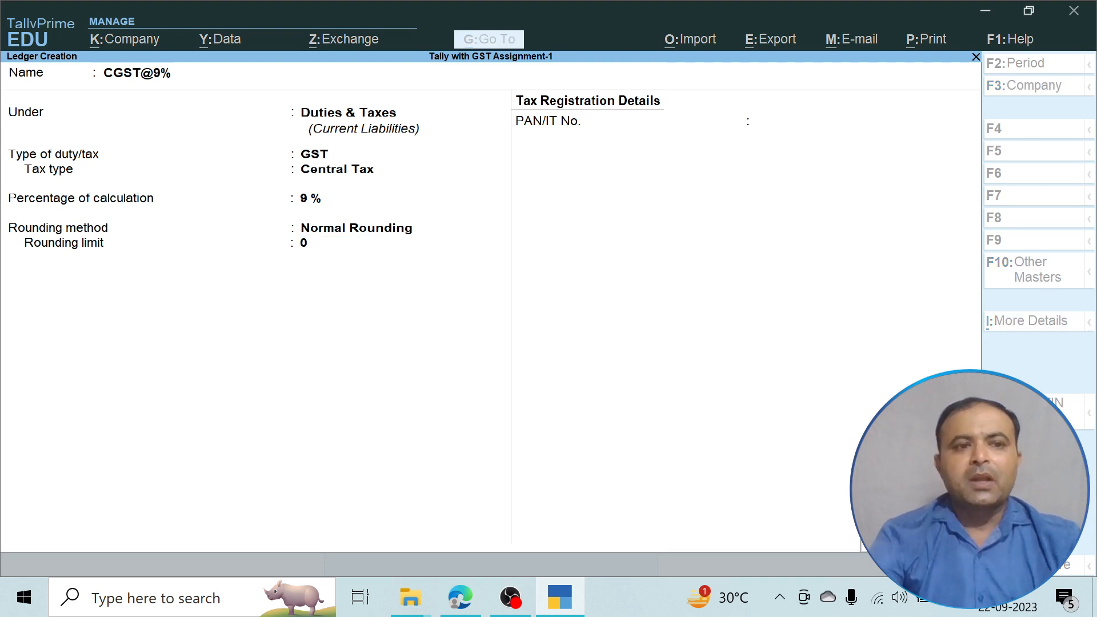
text(SGST)
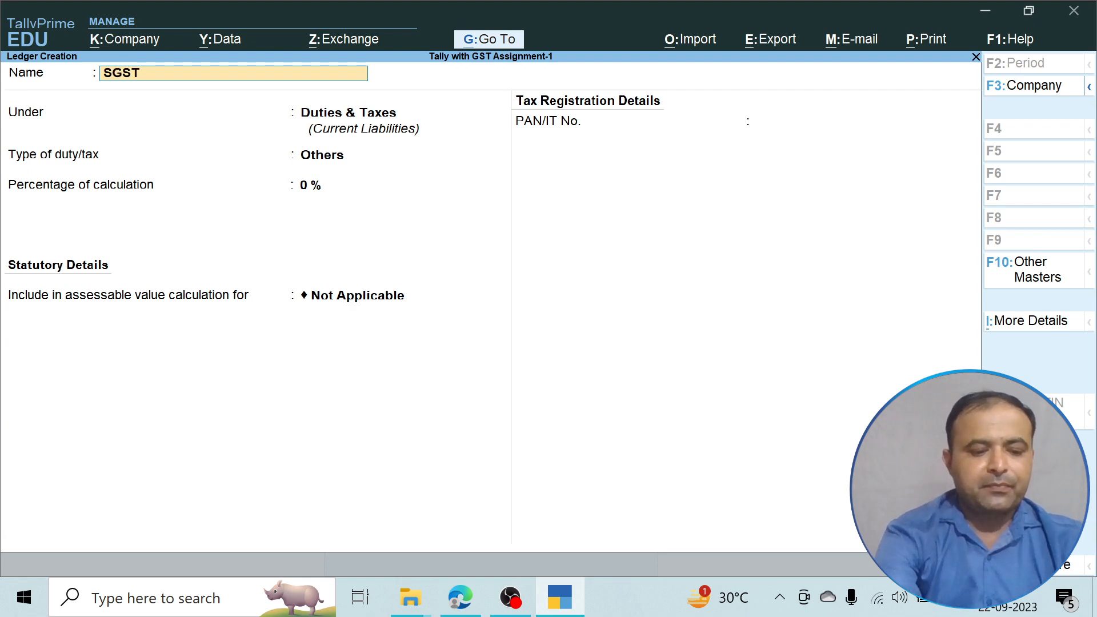
text(@)
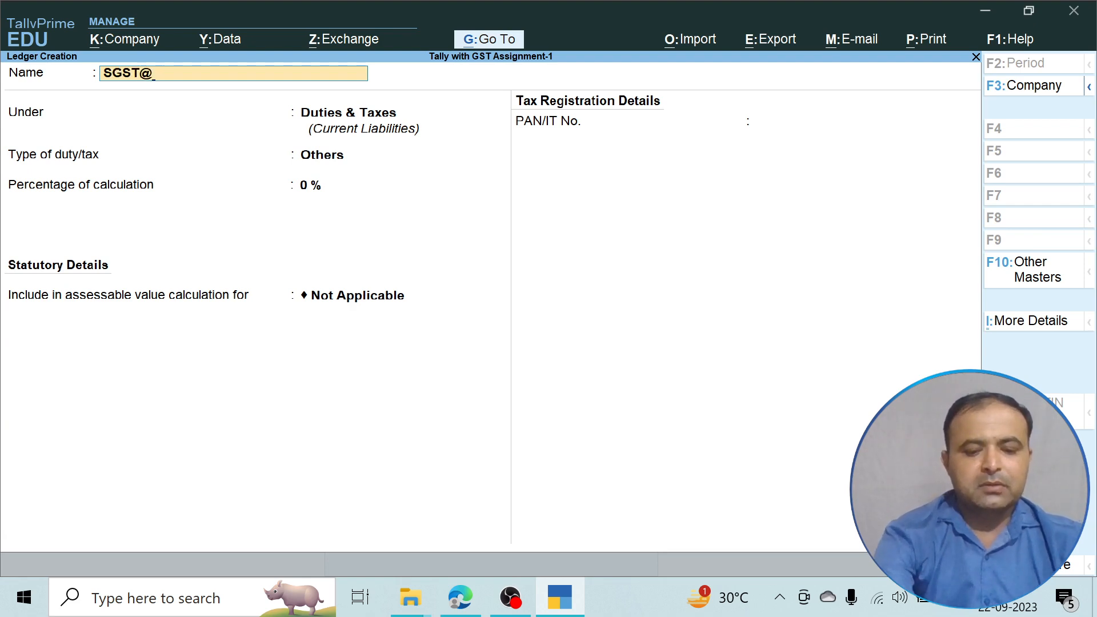
text(9%)
Save SGST@9% under Duties & Taxes as GST State Tax at 9% with Normal Rounding, then leave the blank form.
key(Return)
key(Return)
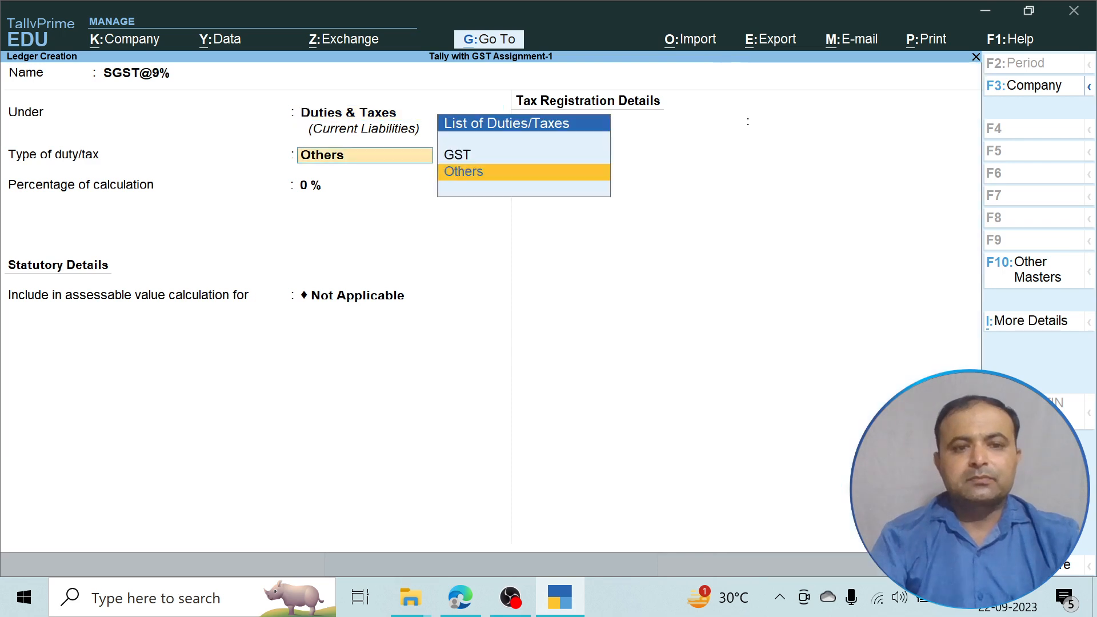
key(Up)
key(Return)
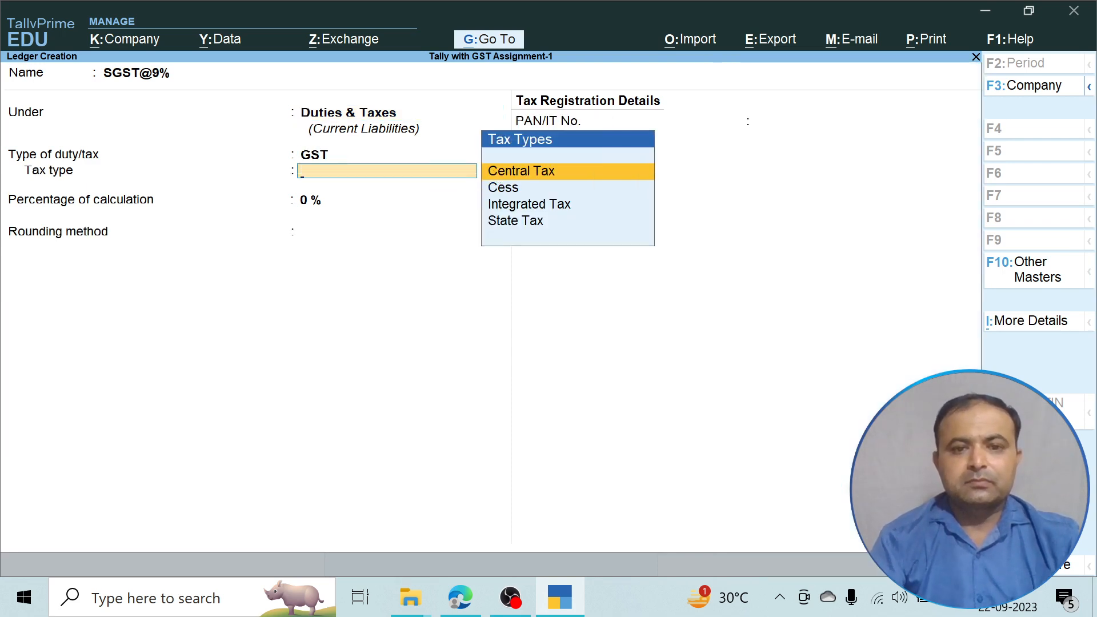
key(Down)
key(Down)
key(Down)
key(Return)
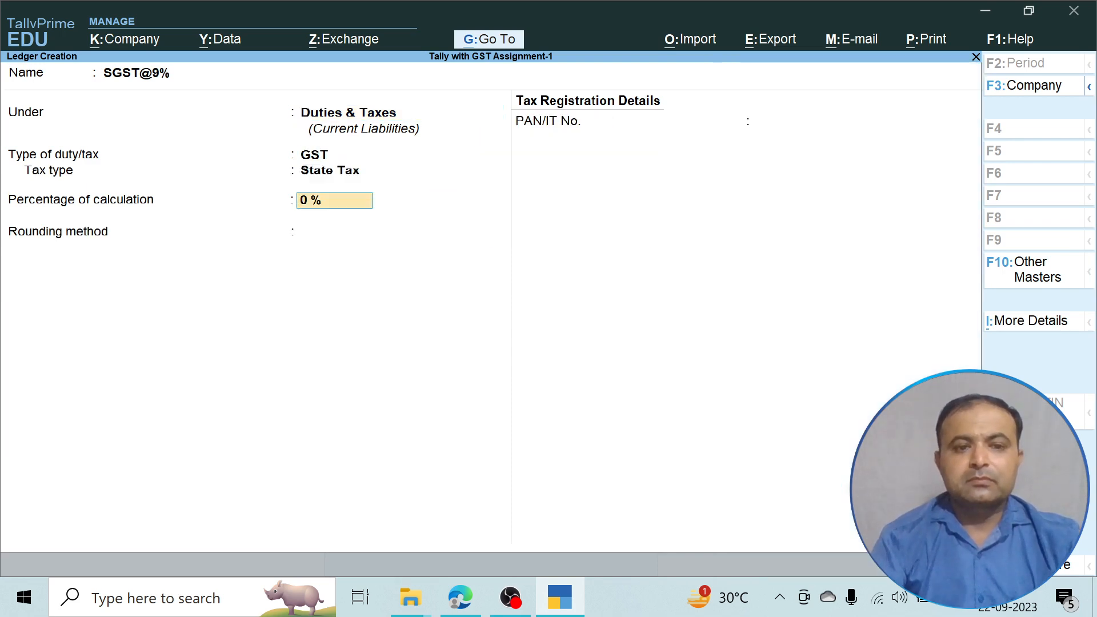
text(9)
key(Return)
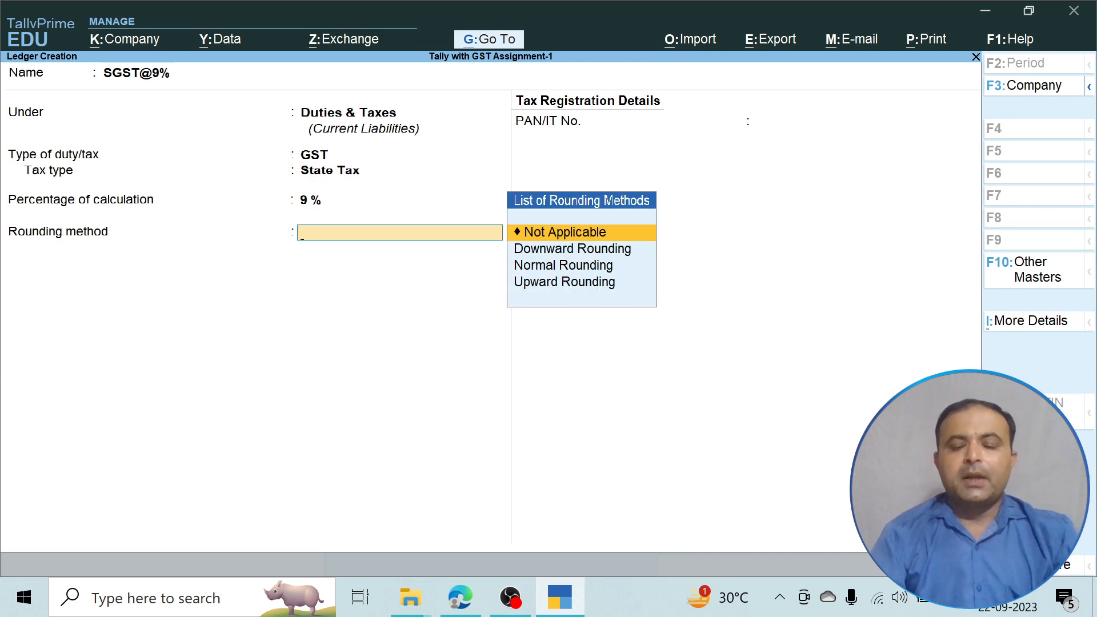
key(Down)
key(Down)
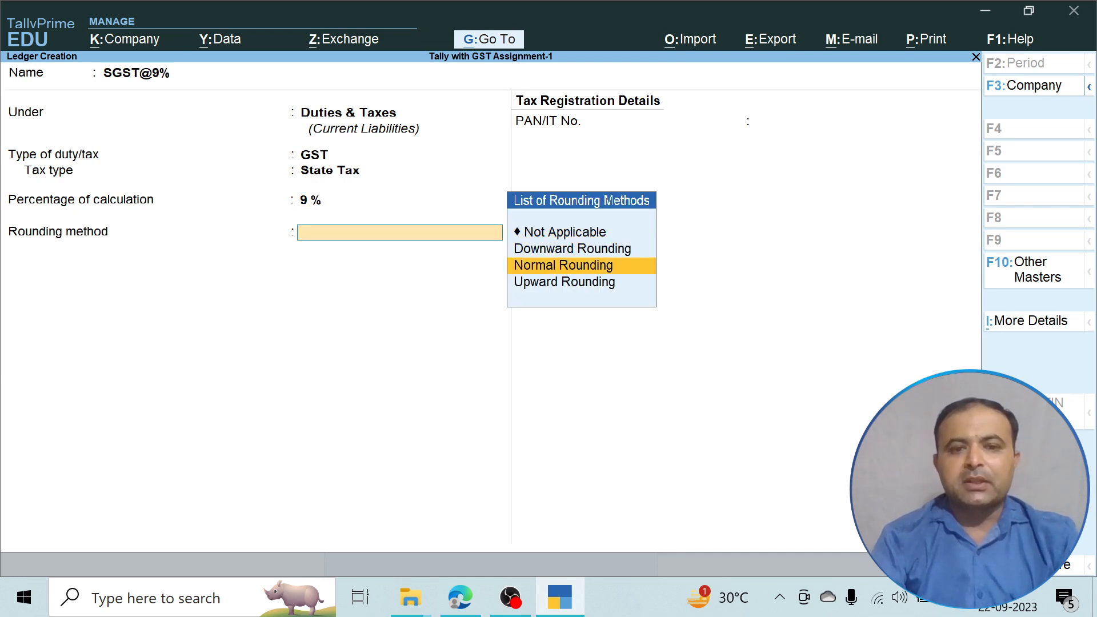
key(Return)
key(Return)
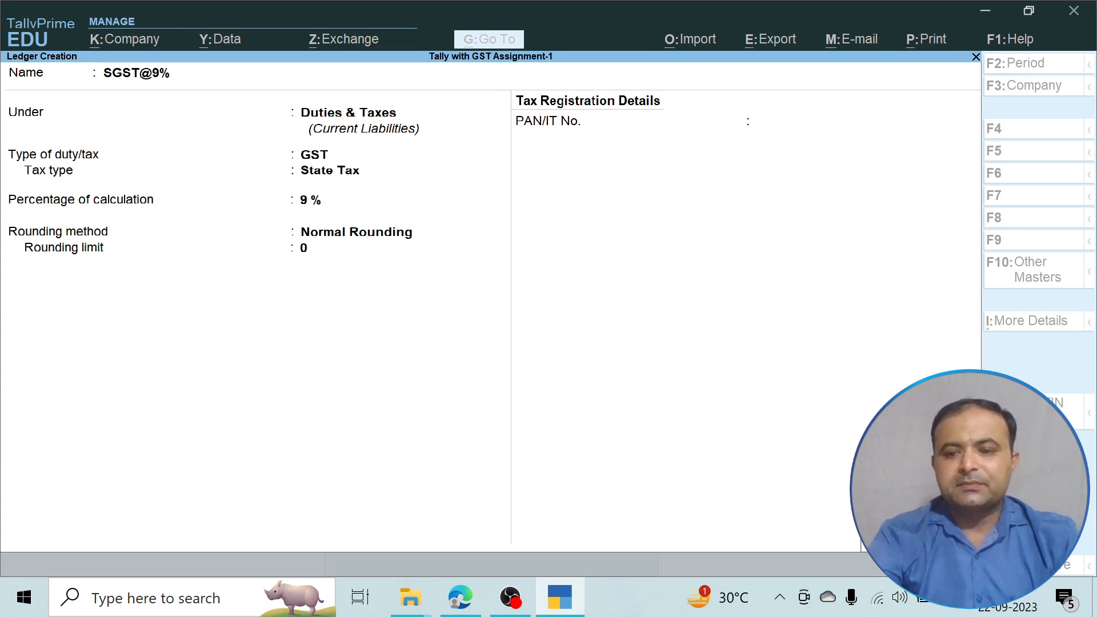
key(Return)
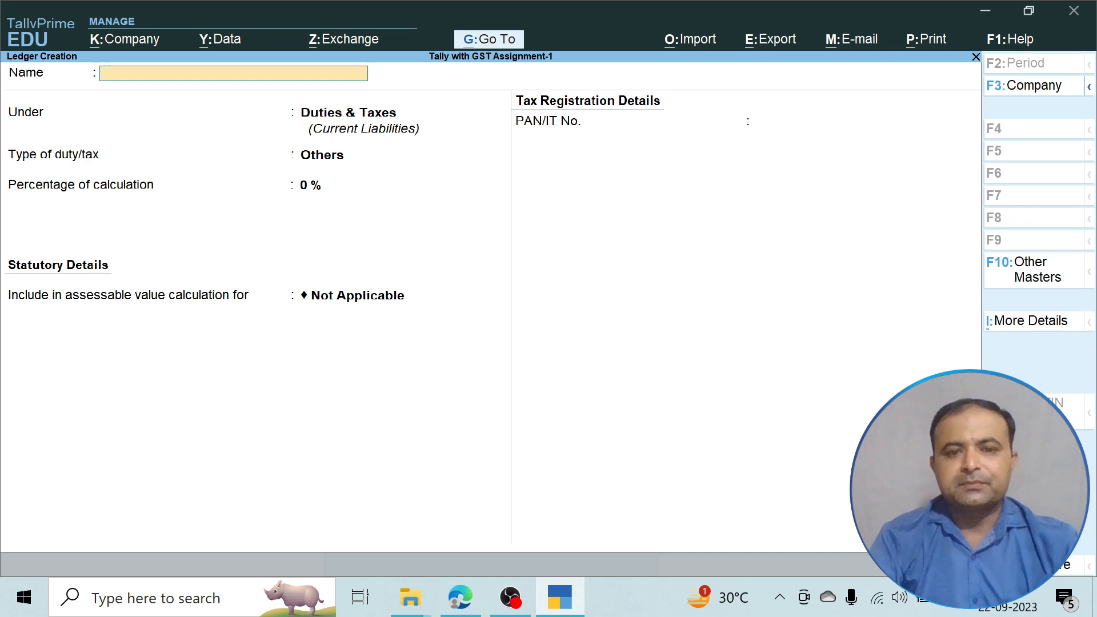
key(Escape)
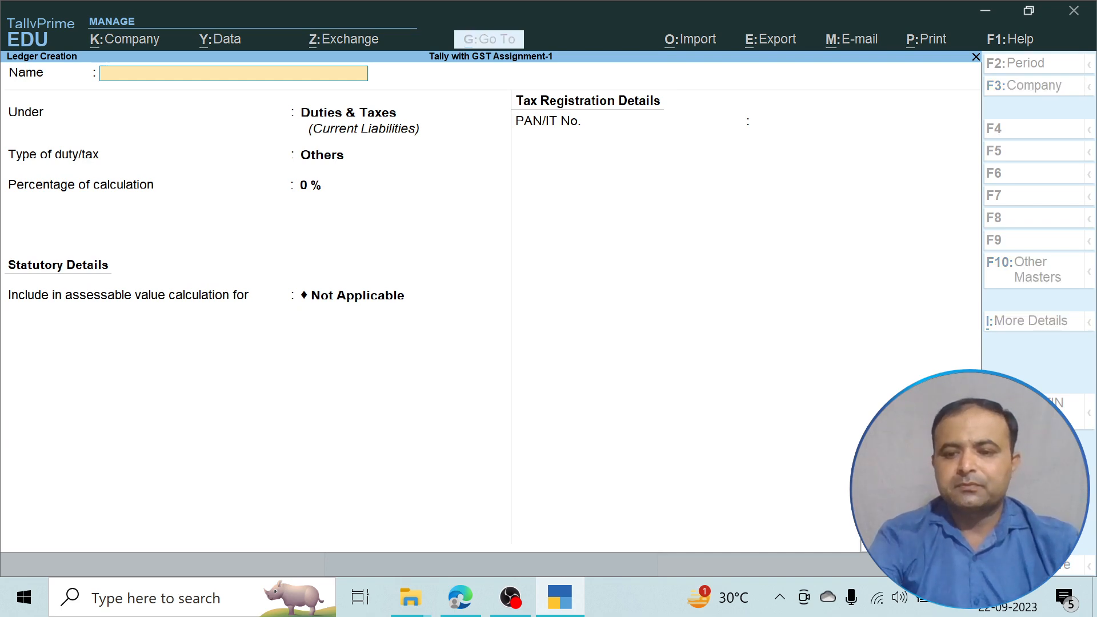
key(Escape)
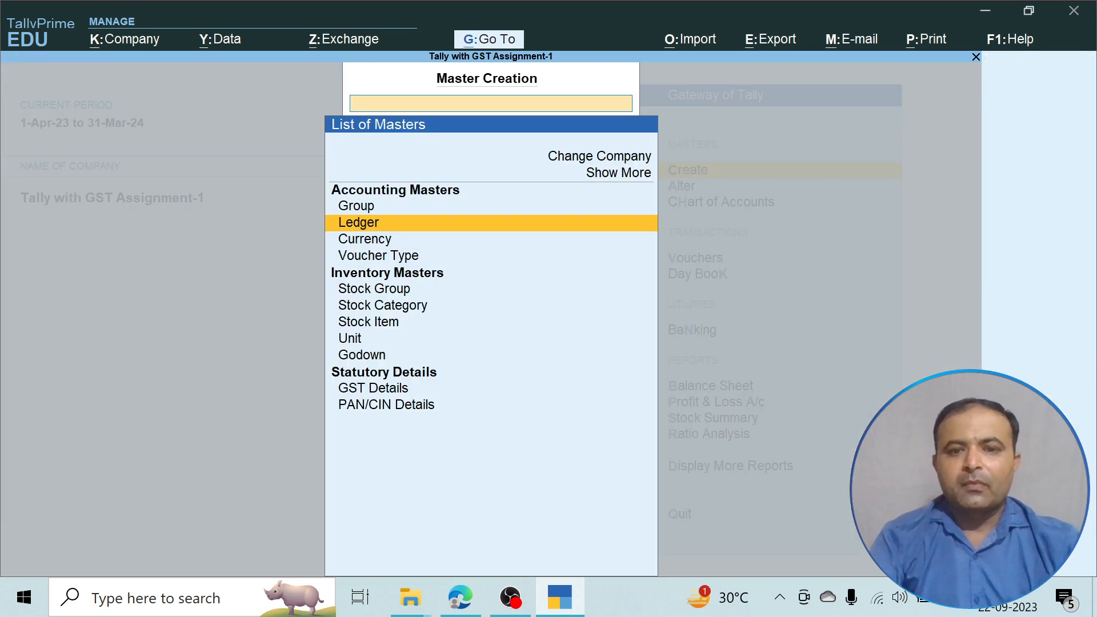
Close Master Creation and go to voucher entry from the Gateway of Tally.
key(Escape)
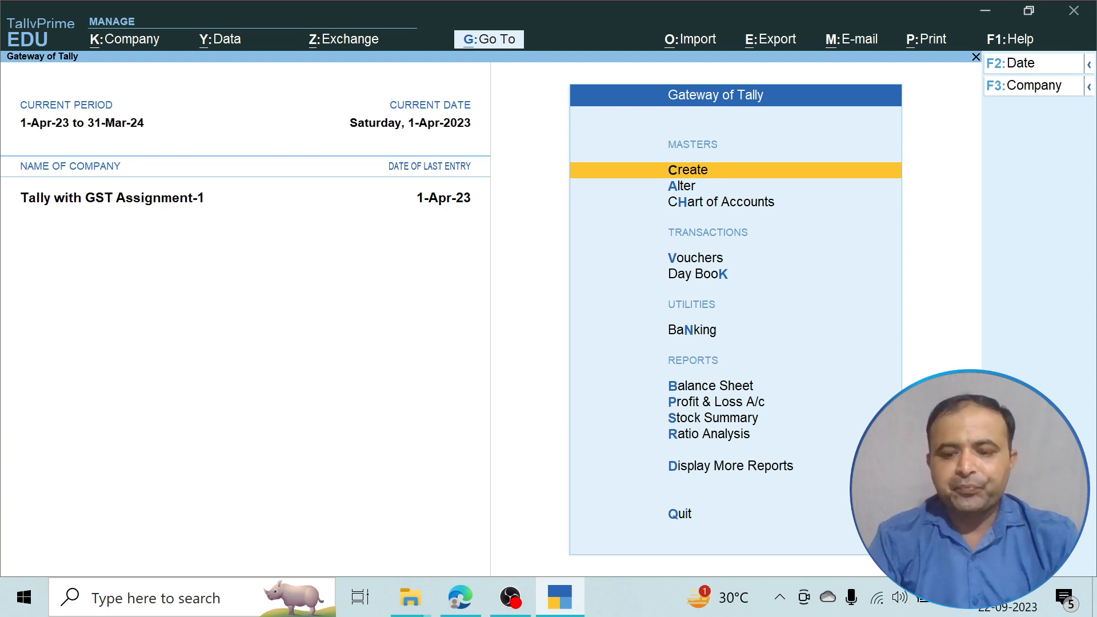
key(Down)
key(Down)
key(Down)
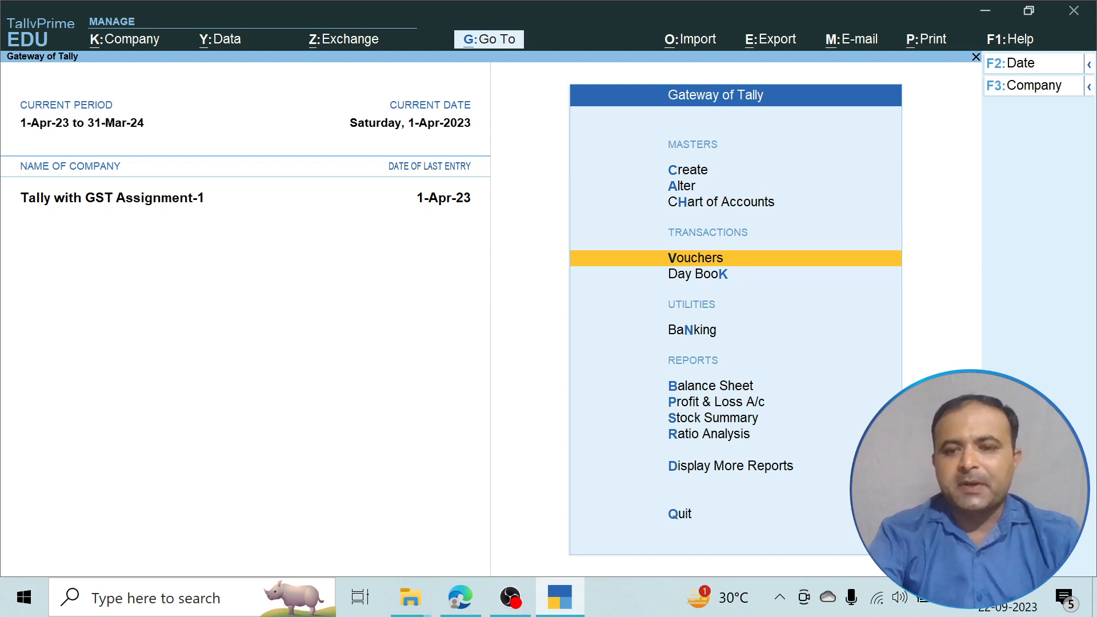
key(Return)
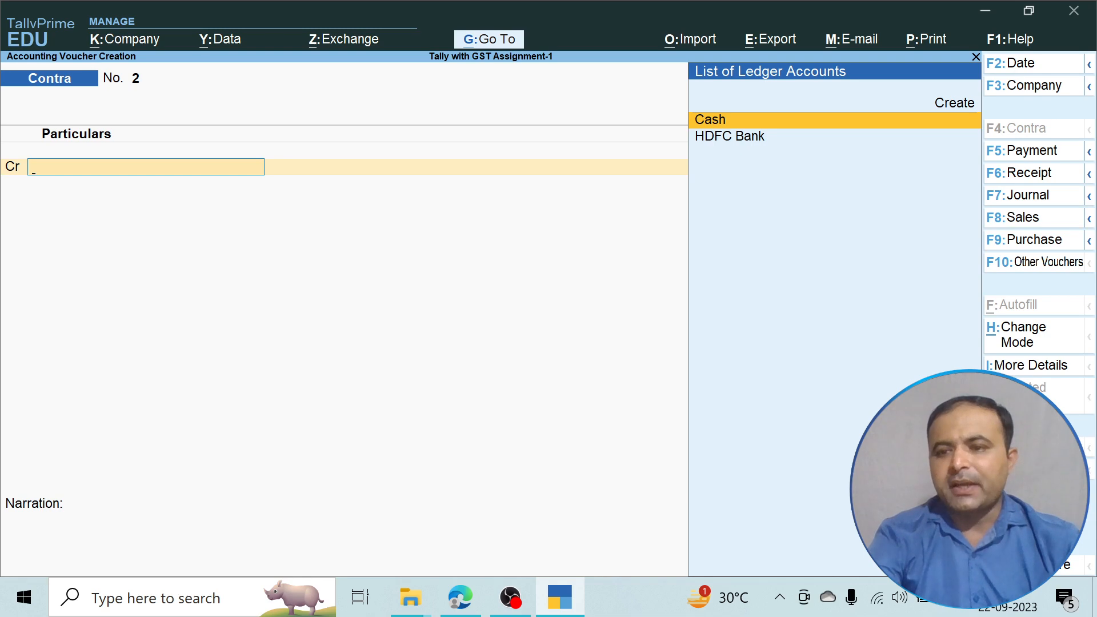
Switch to a Purchase voucher with Arun Lal Agencies as party and Purchase as the purchase ledger.
key(F9)
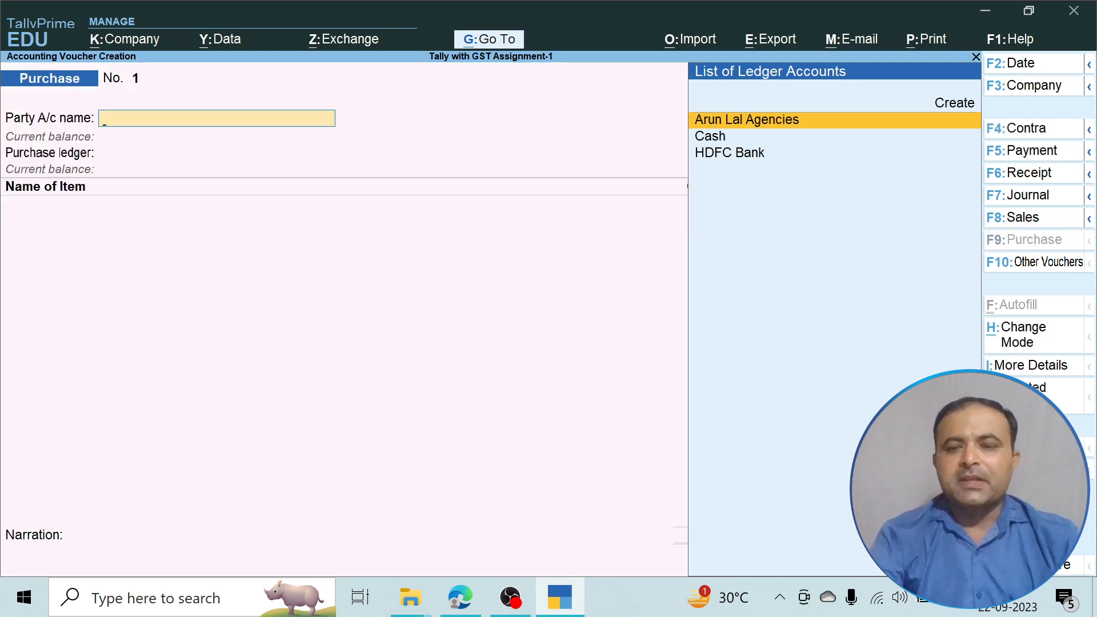
key(Return)
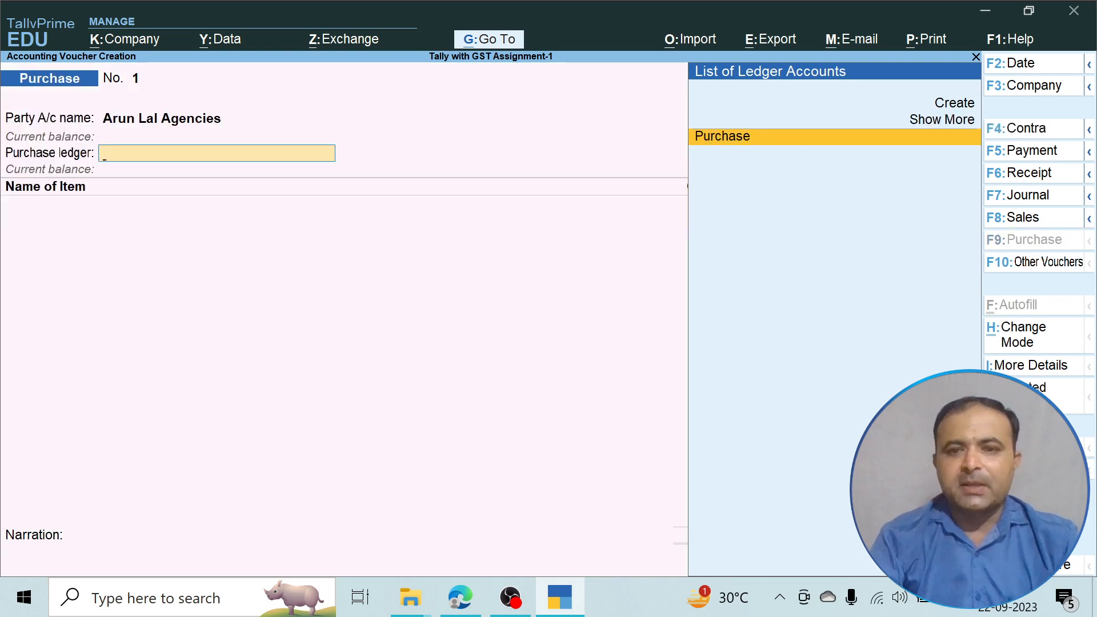
key(Return)
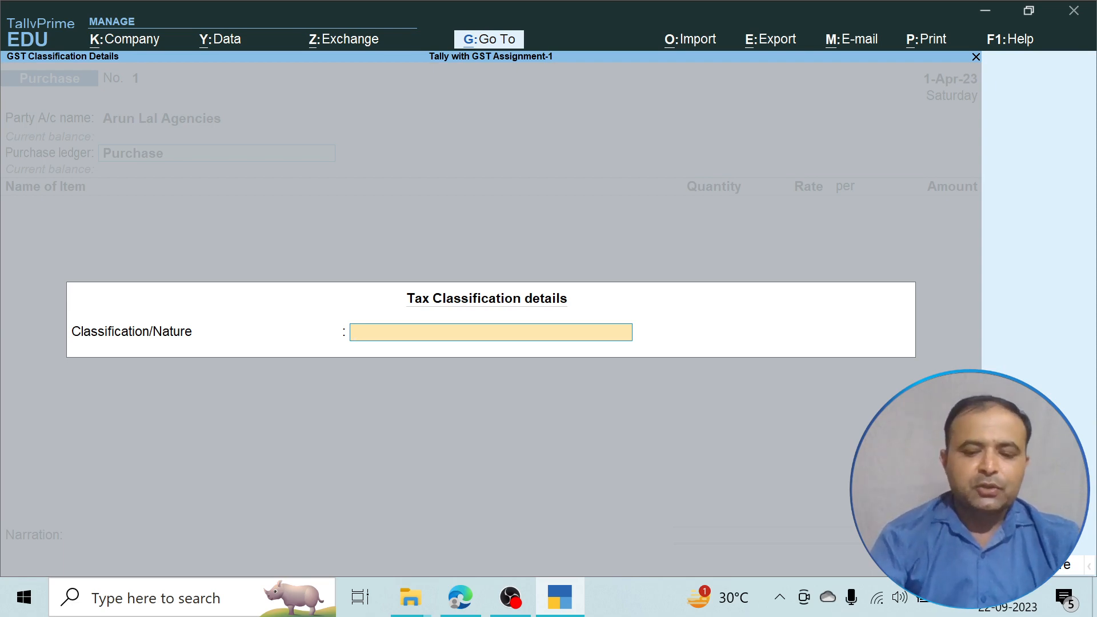
Set the purchase's tax classification to Purchase Taxable.
text(P)
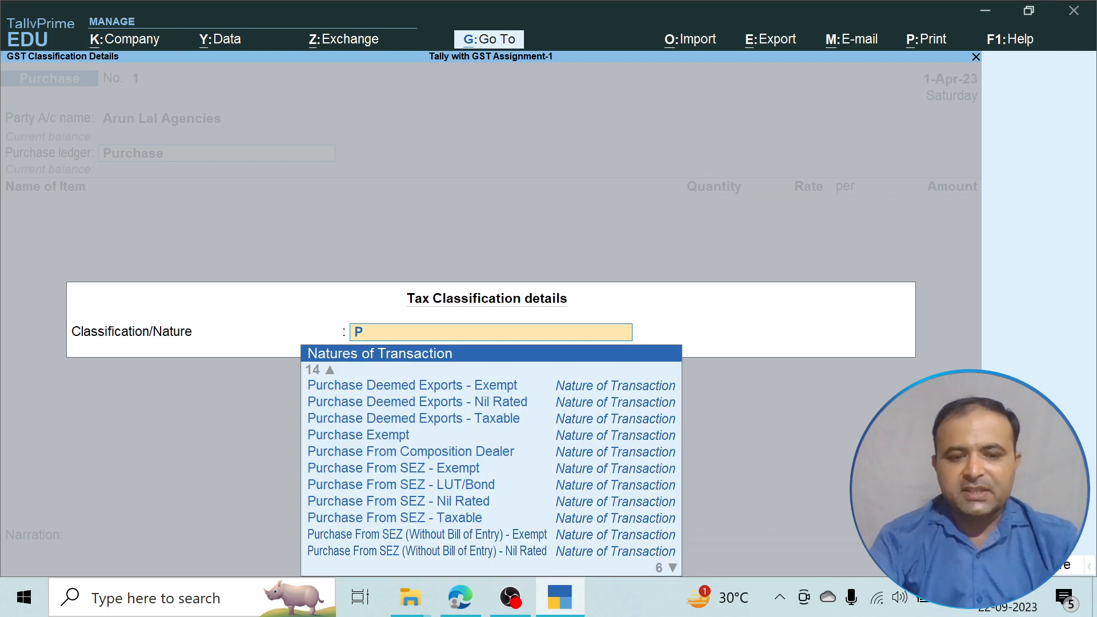
key(Down)
key(Down)
key(Down)
key(Down)
key(Down)
key(Down)
key(Down)
key(Down)
key(Down)
key(Down)
key(Down)
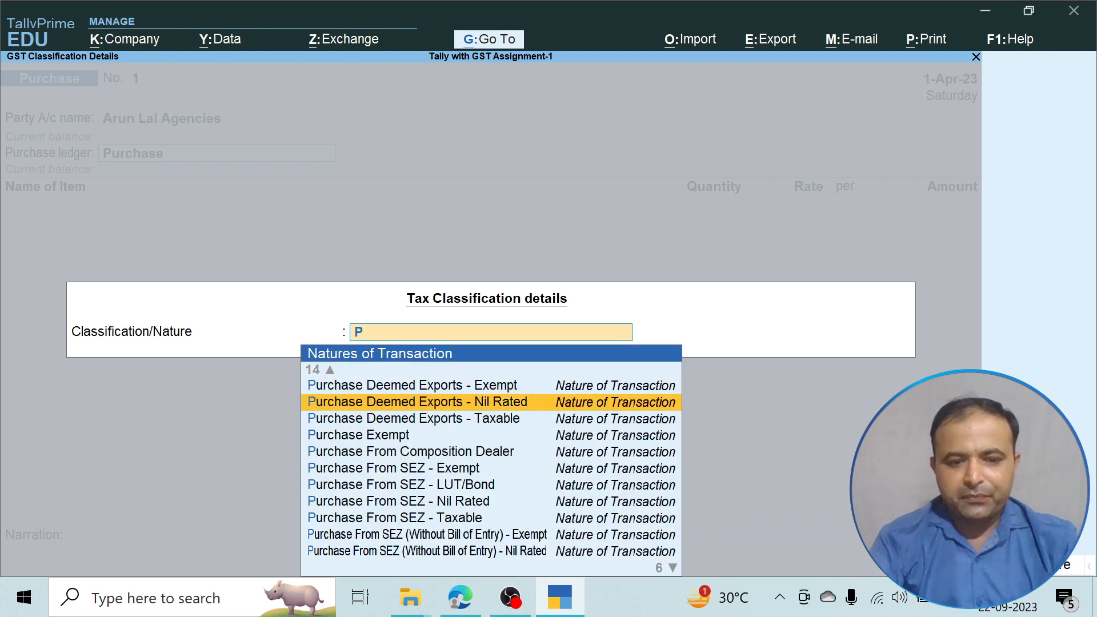
key(Down)
key(Down)
key(Down)
key(Down)
key(Down)
key(Down)
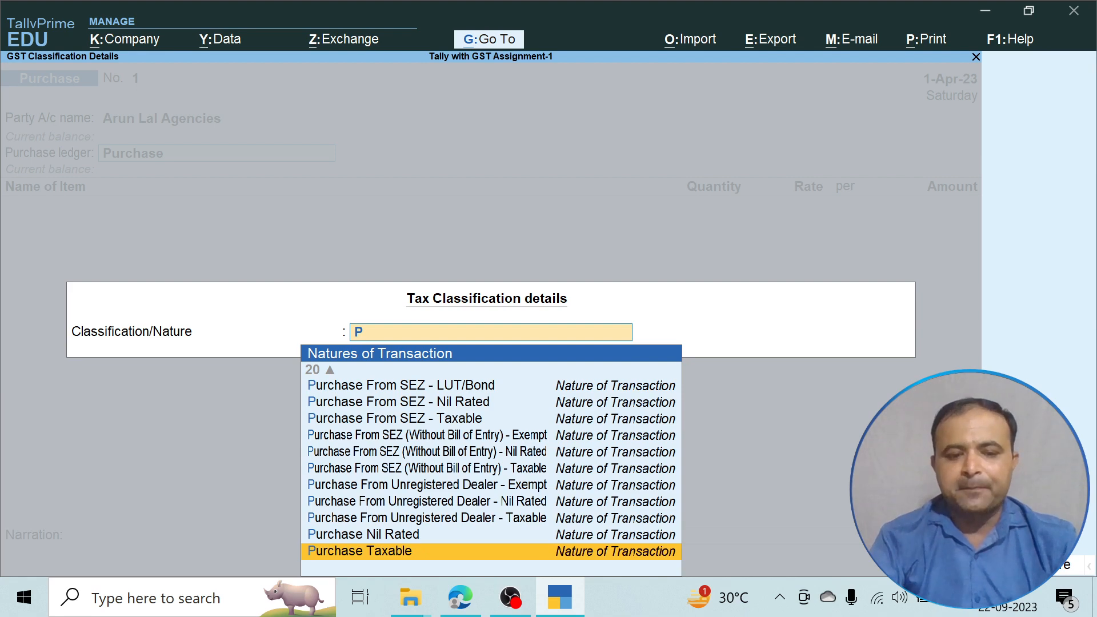
key(Return)
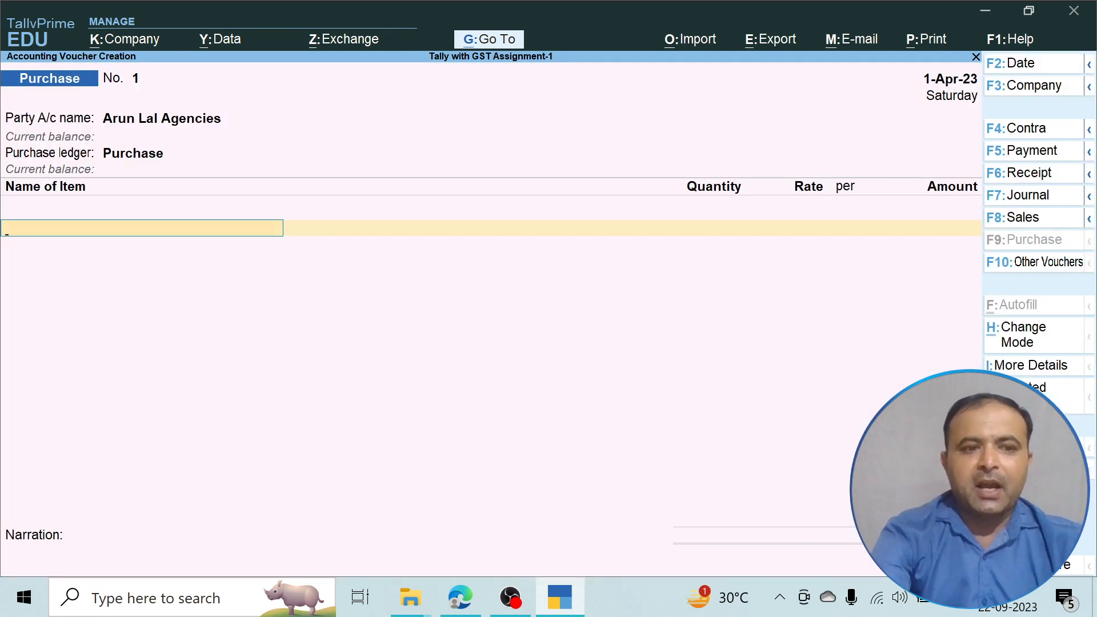
Add Cricket Bat as the first item and check the item table in the assignment PDF.
text(H)
key(BackSpace)
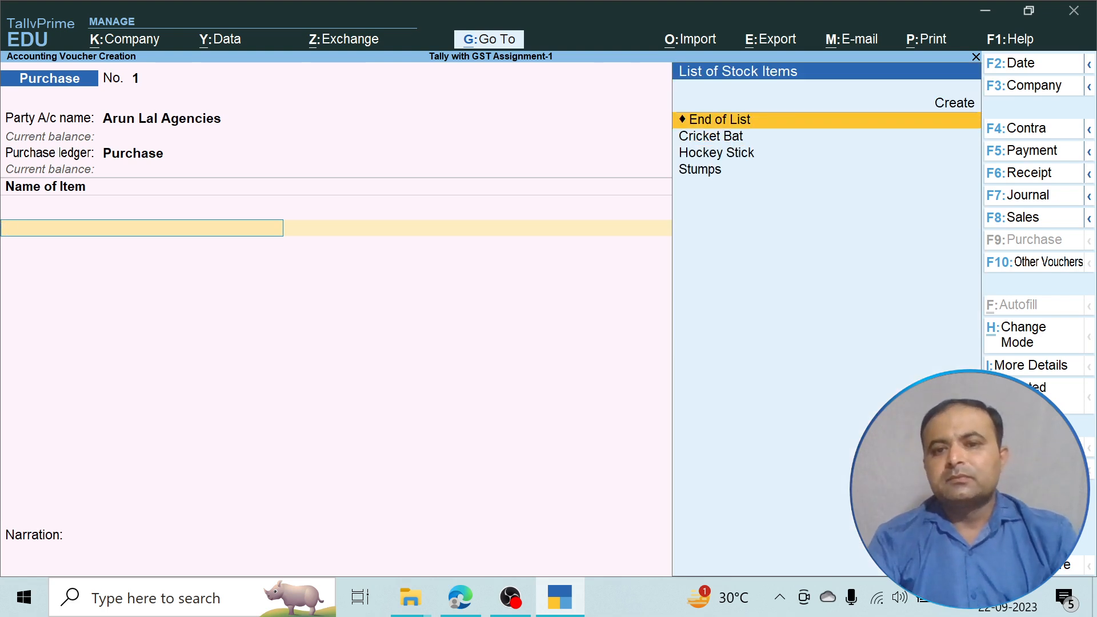
key(Down)
key(Down)
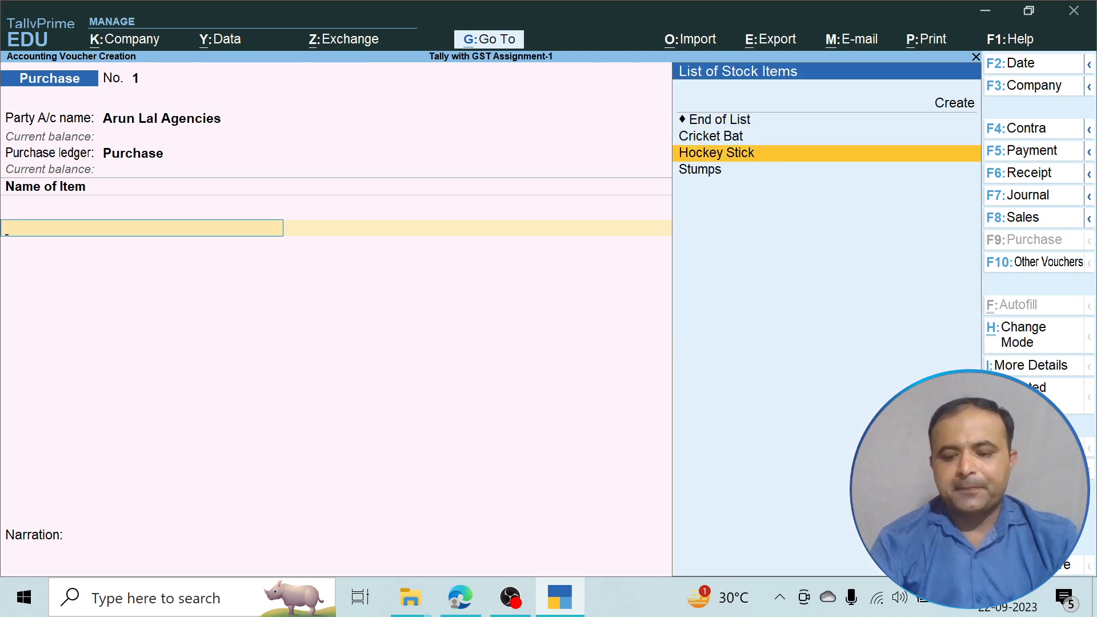
key(Up)
key(Return)
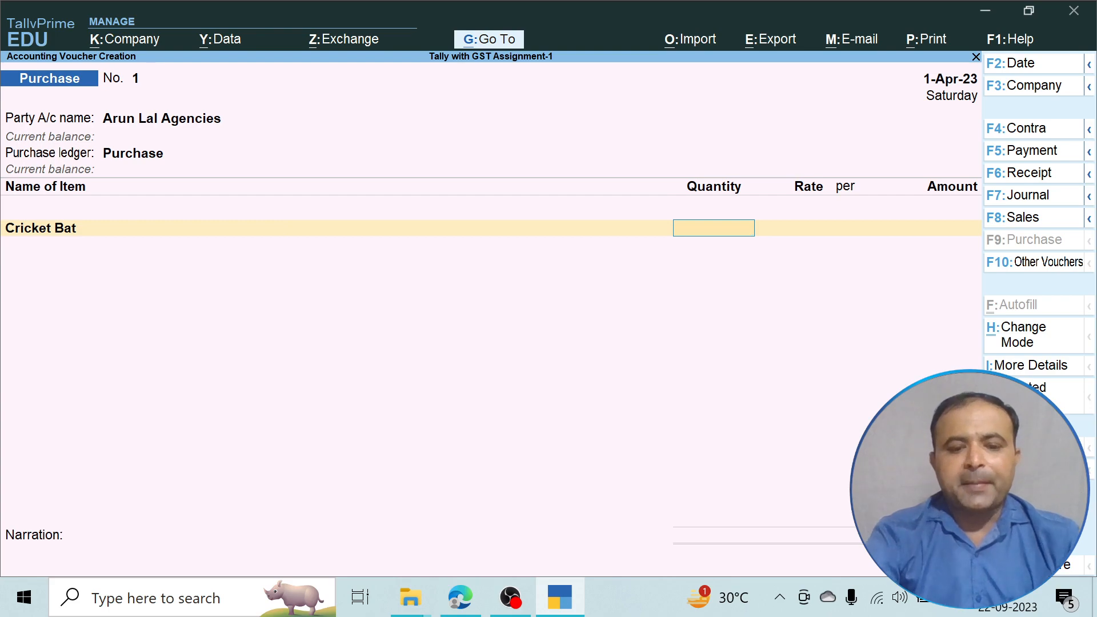
click(461, 598)
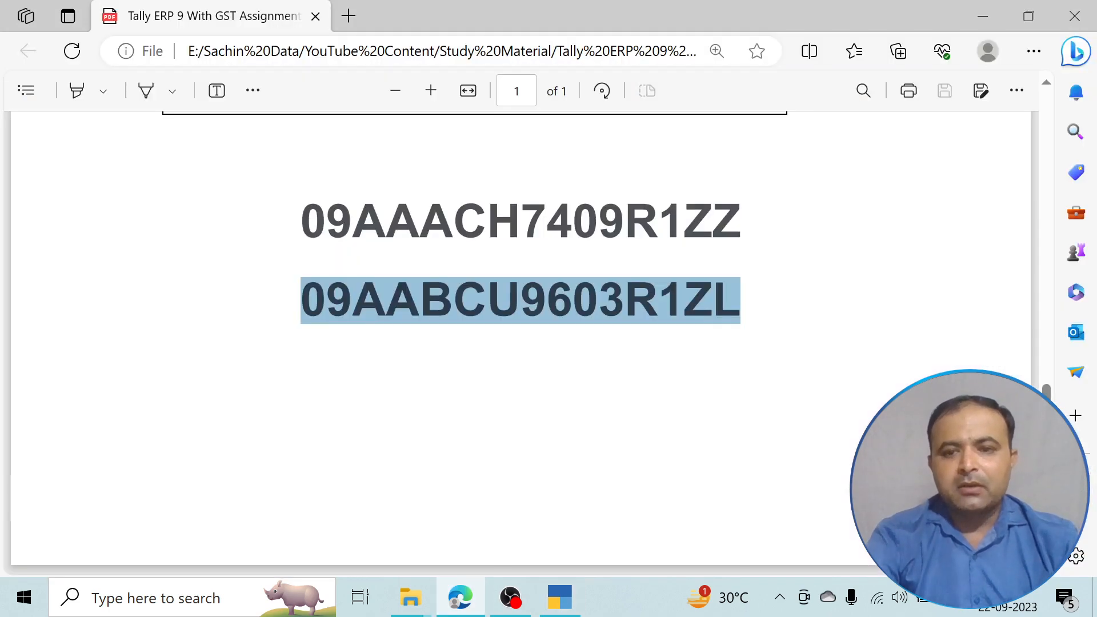
scroll(520, 343, up, 10)
scroll(520, 343, down, 2)
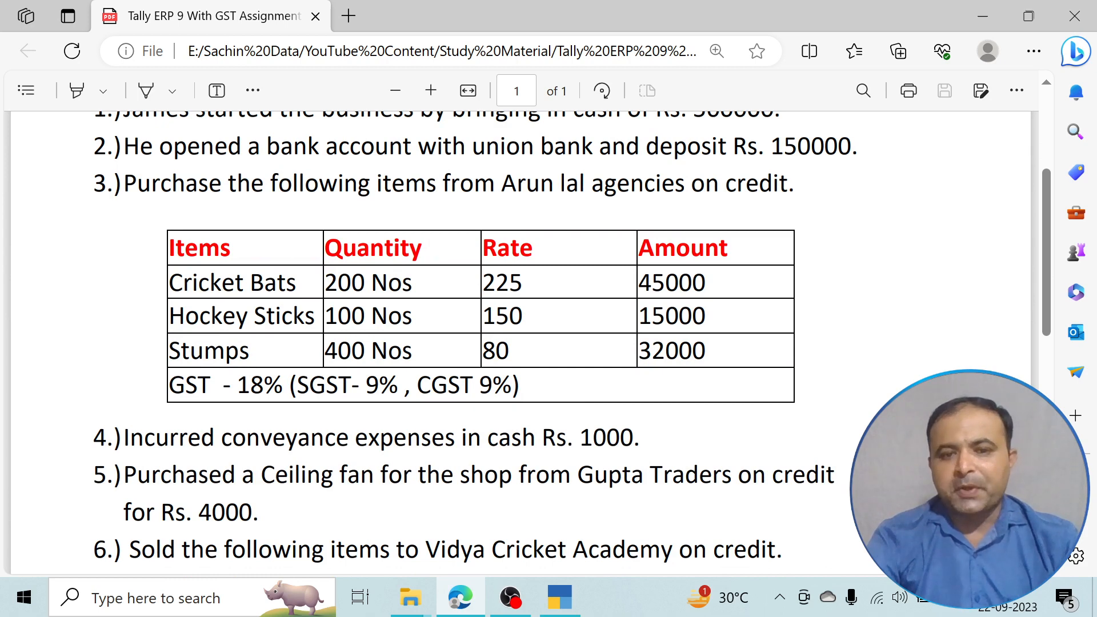
Enter Cricket Bat with quantity 200 at rate 225.
key(alt+Tab)
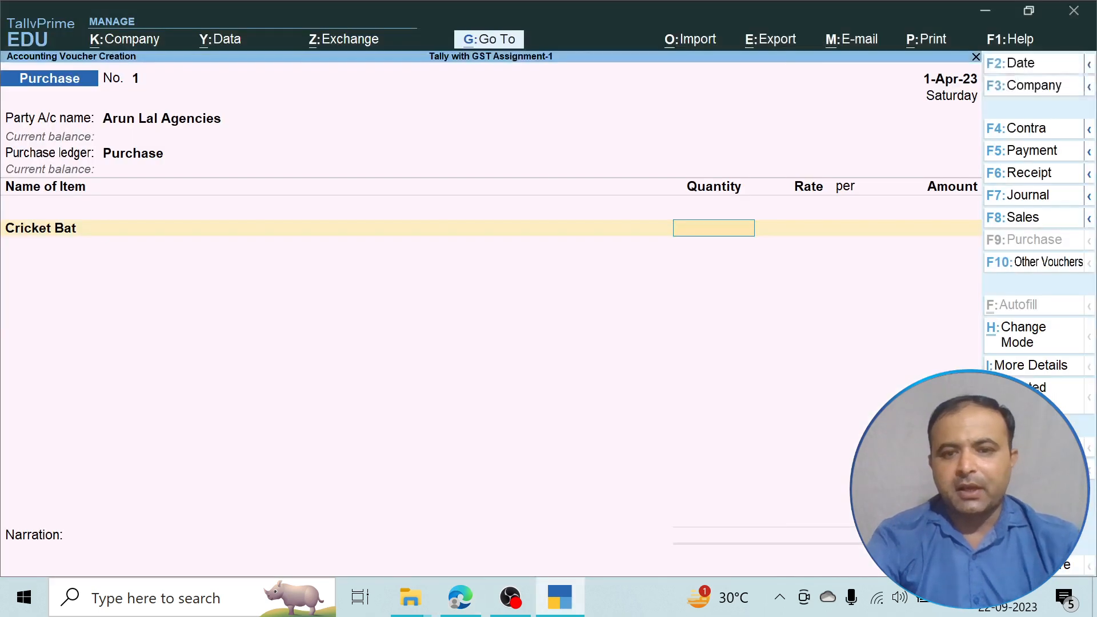
text(200)
key(Return)
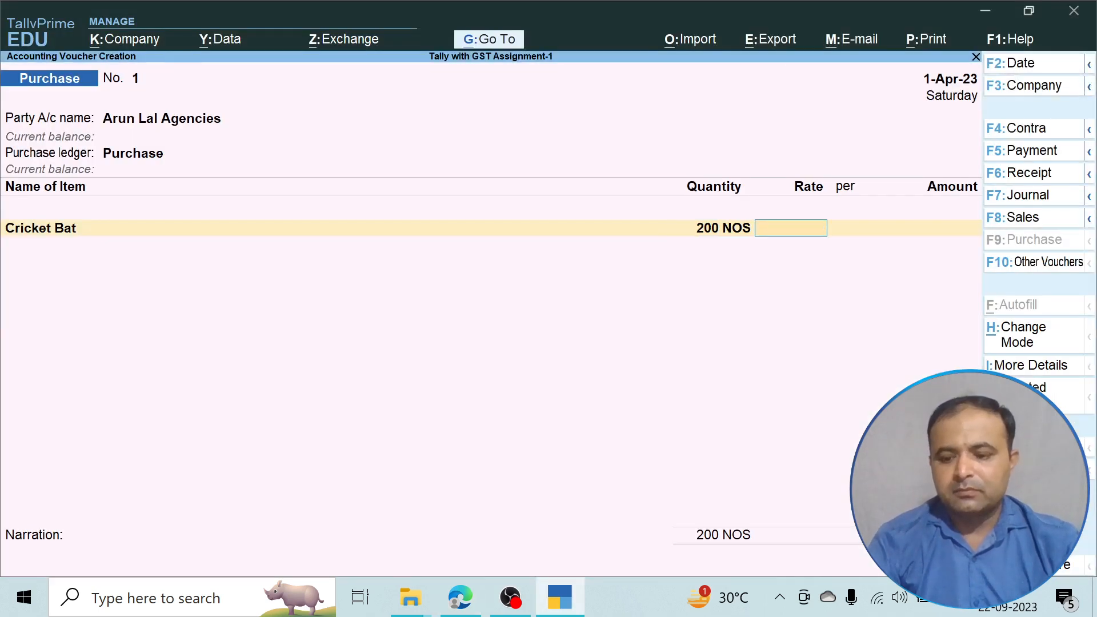
text(225)
key(Return)
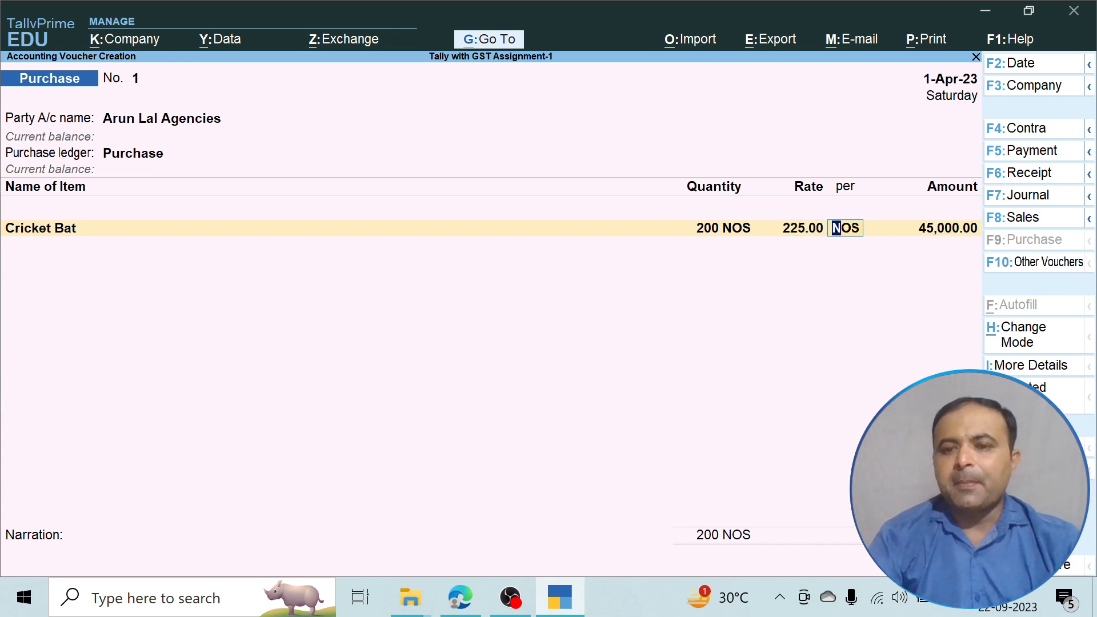
key(Return)
key(Return)
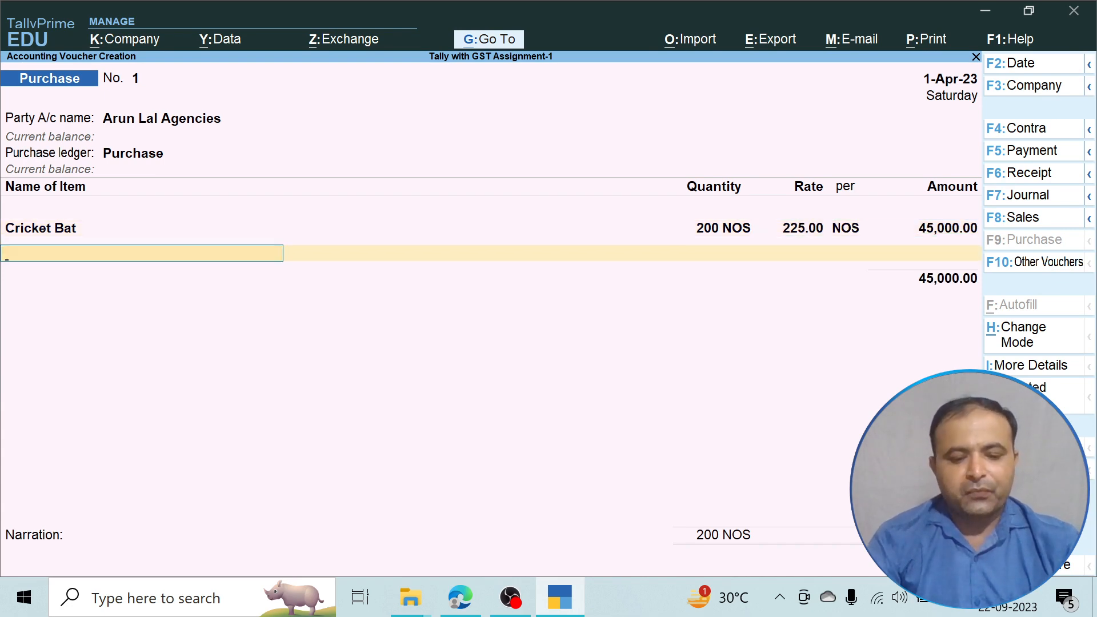
Add Hockey Stick at 100 Nos and rate 150, checking the figures in the PDF.
text(H)
key(Return)
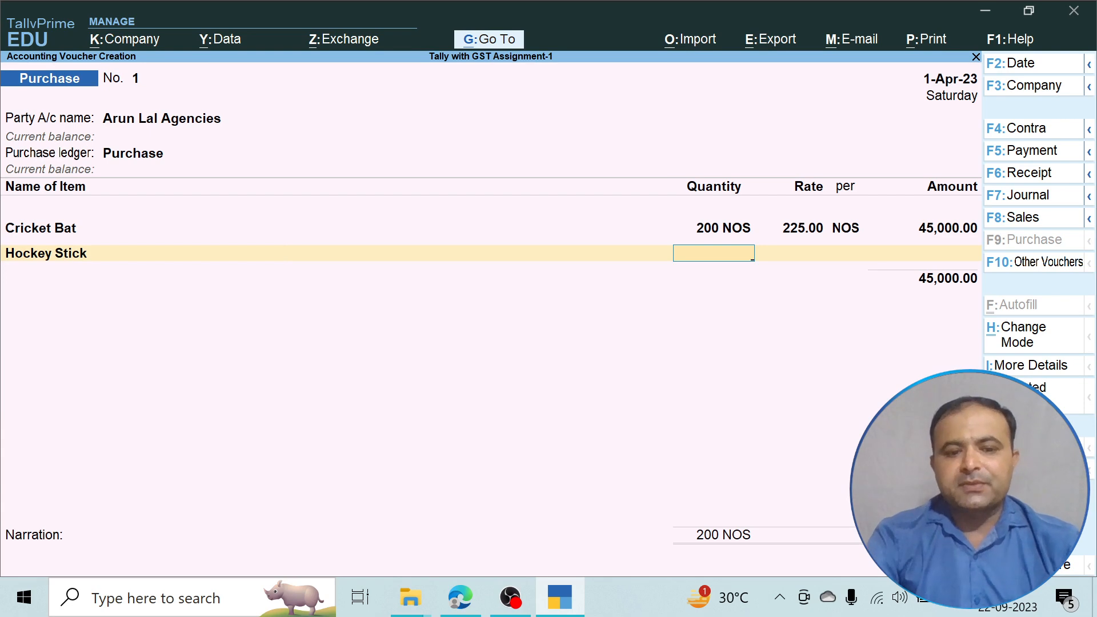
key(alt+Tab)
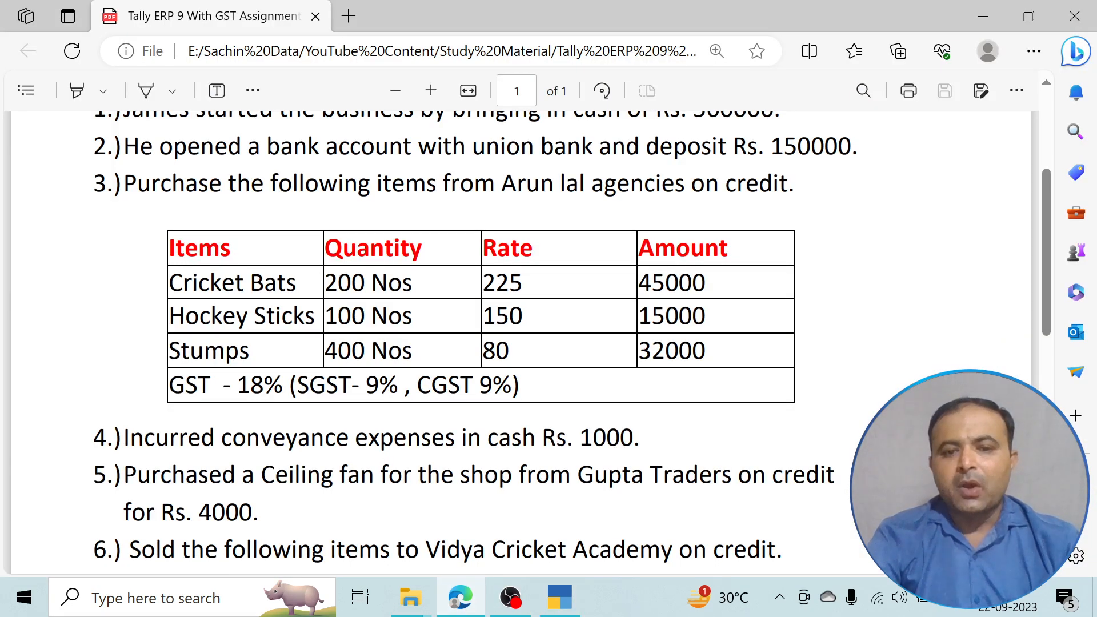
key(alt+Tab)
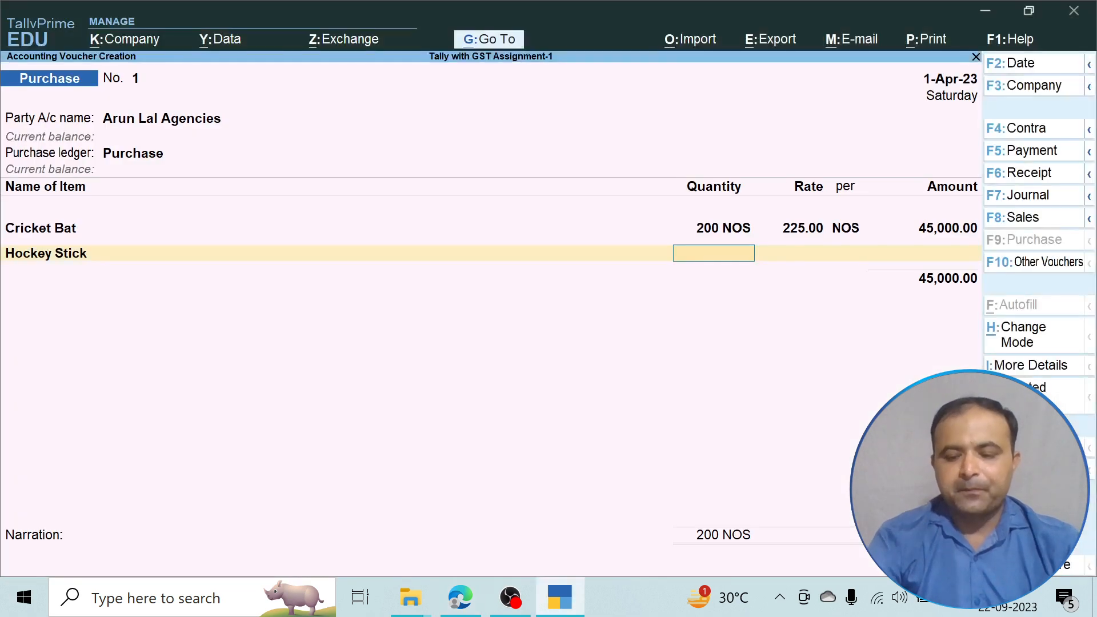
text(100)
key(Return)
text(150)
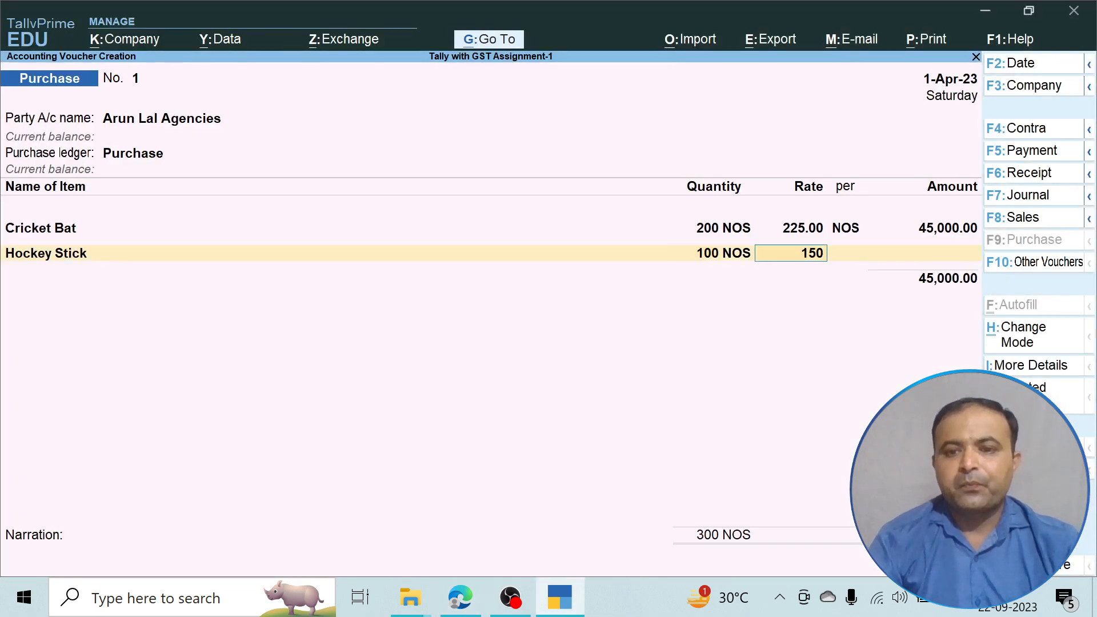
key(Return)
key(Return)
key(Return)
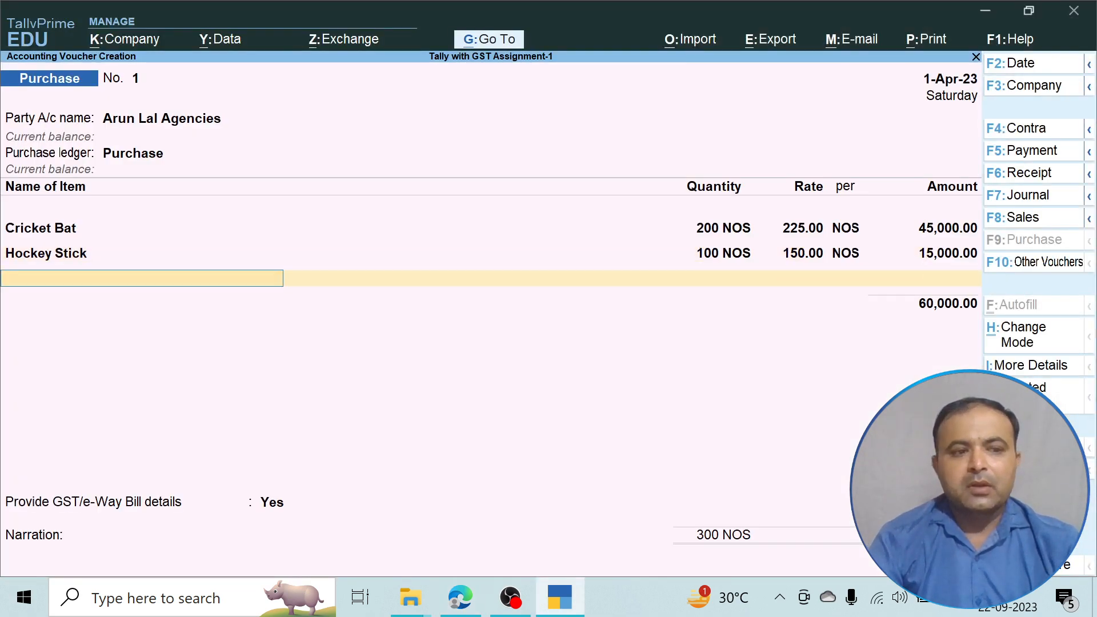
key(alt+Tab)
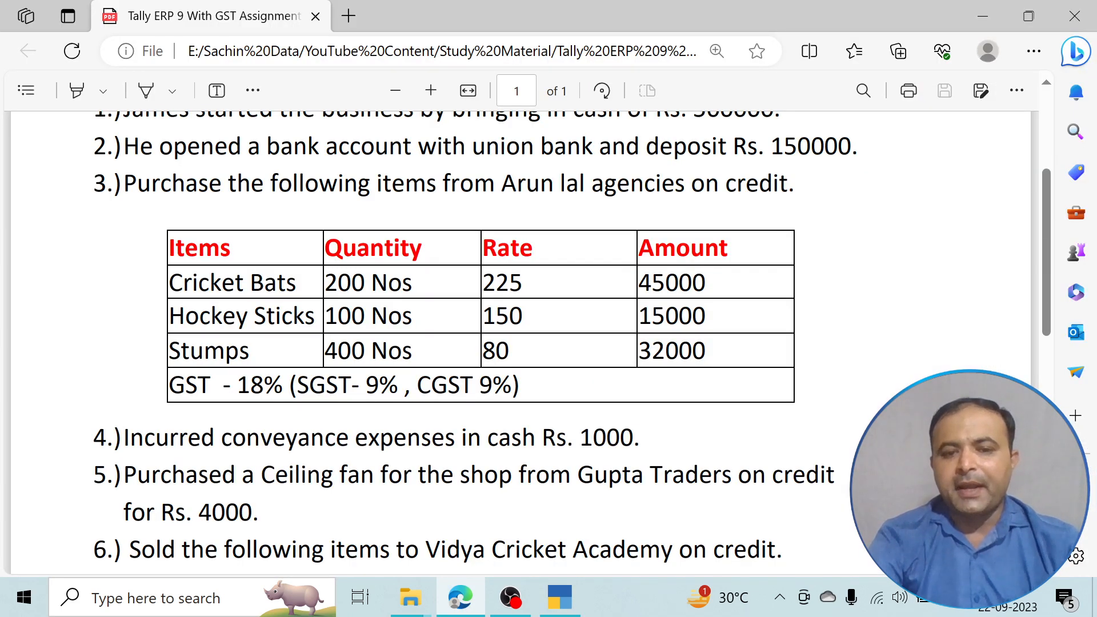
key(alt+Tab)
Add Stumps at 400 Nos and rate 80 (32,000.00), and end the item list.
text(S)
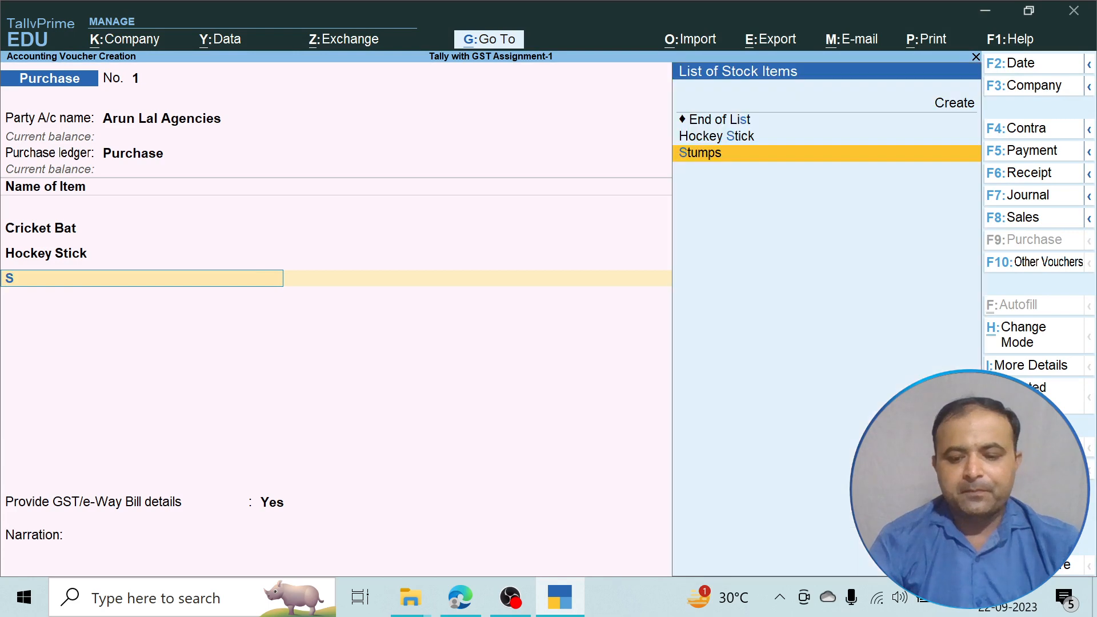
key(Return)
text(400)
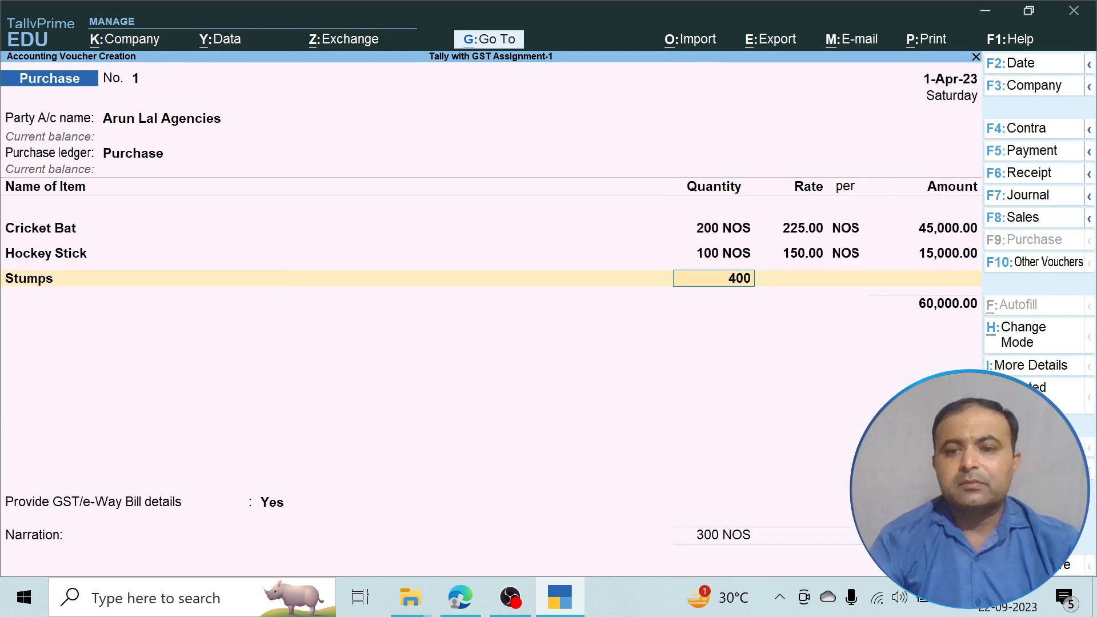
key(Return)
text(80)
key(Return)
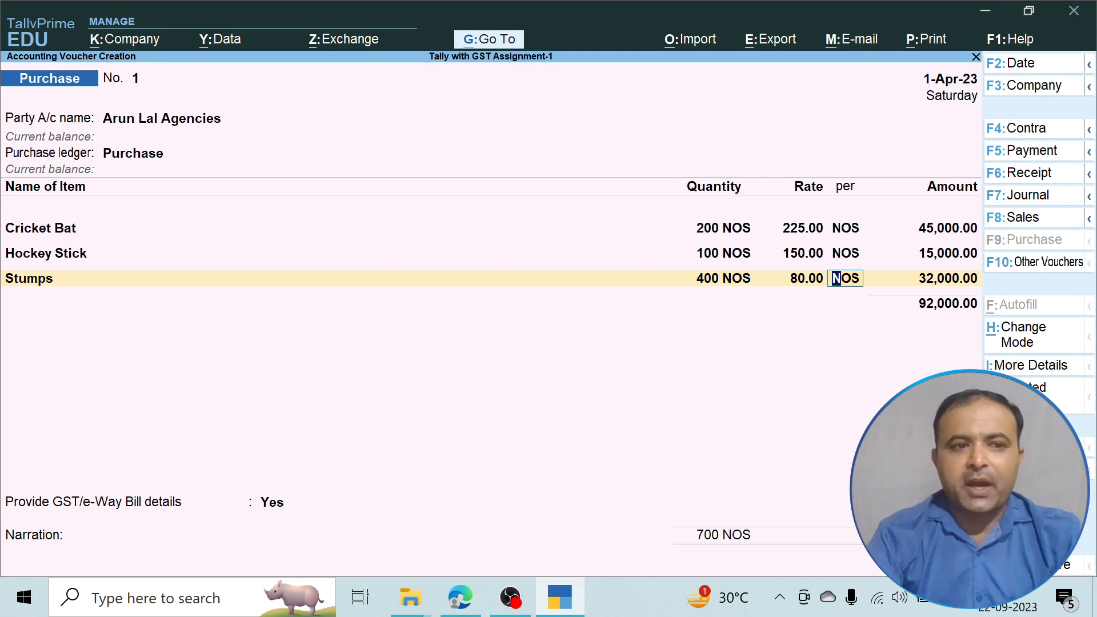
key(Return)
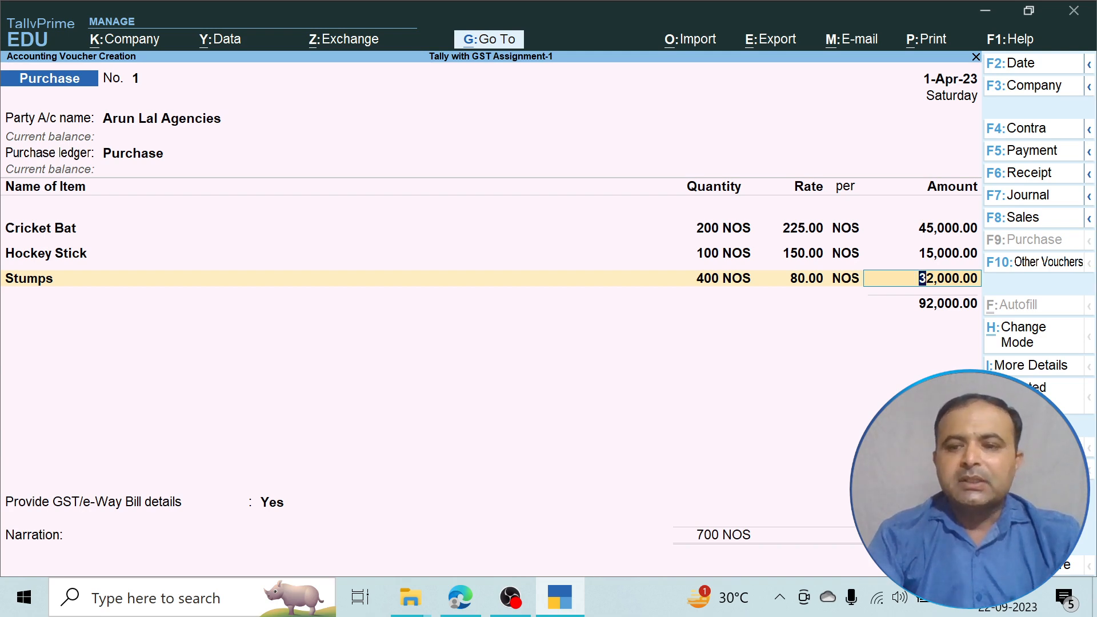
key(Return)
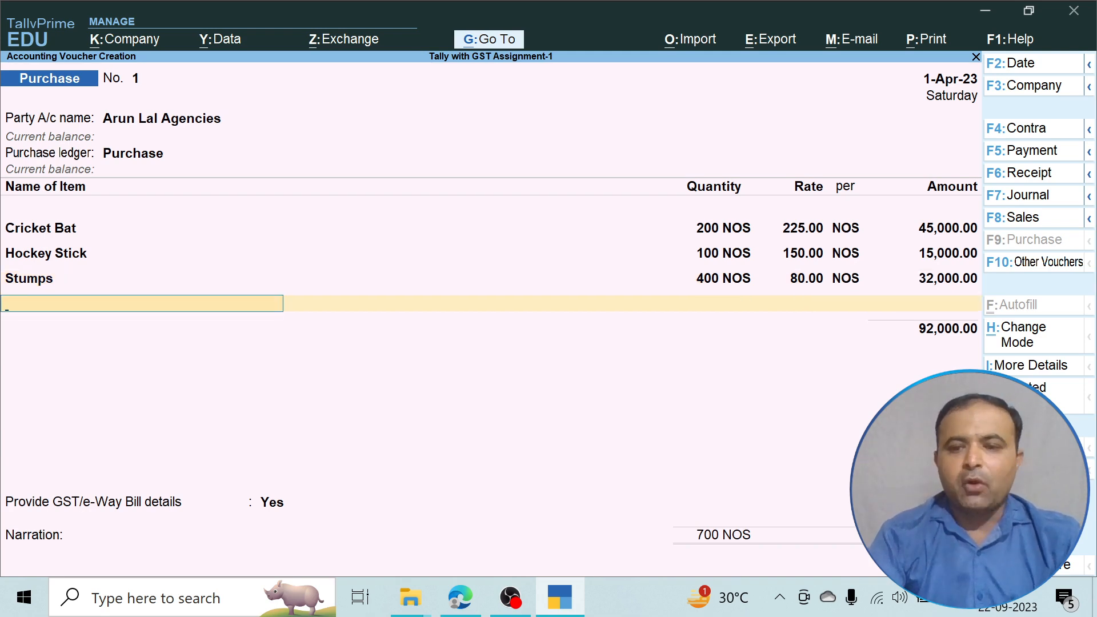
key(Return)
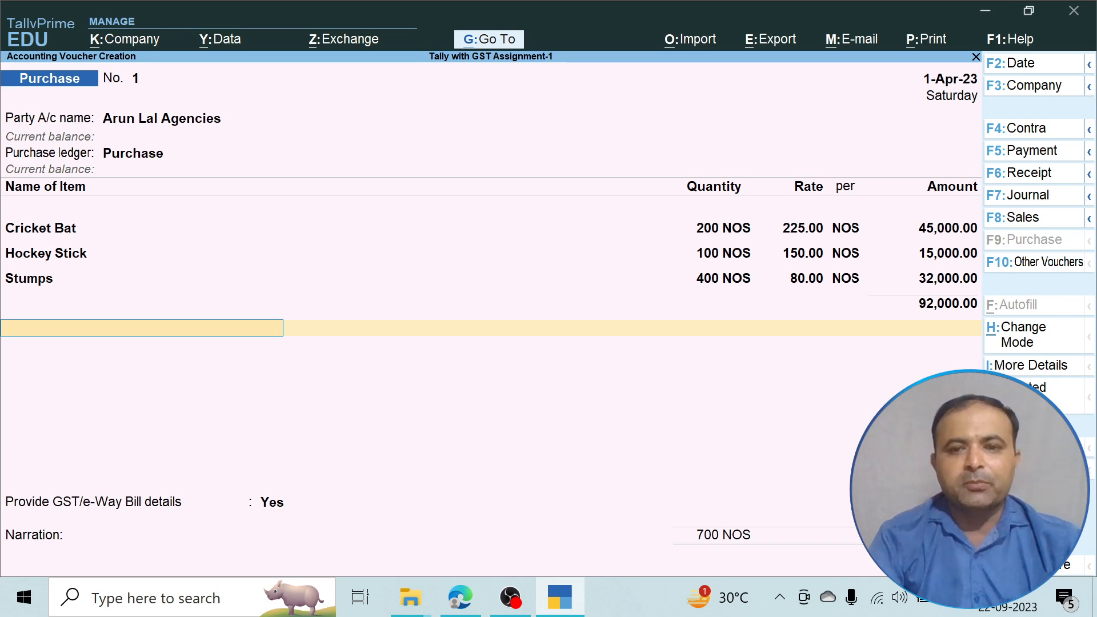
Add the CGST@9% and SGST@9% ledgers, each at 8,280.00.
text(C)
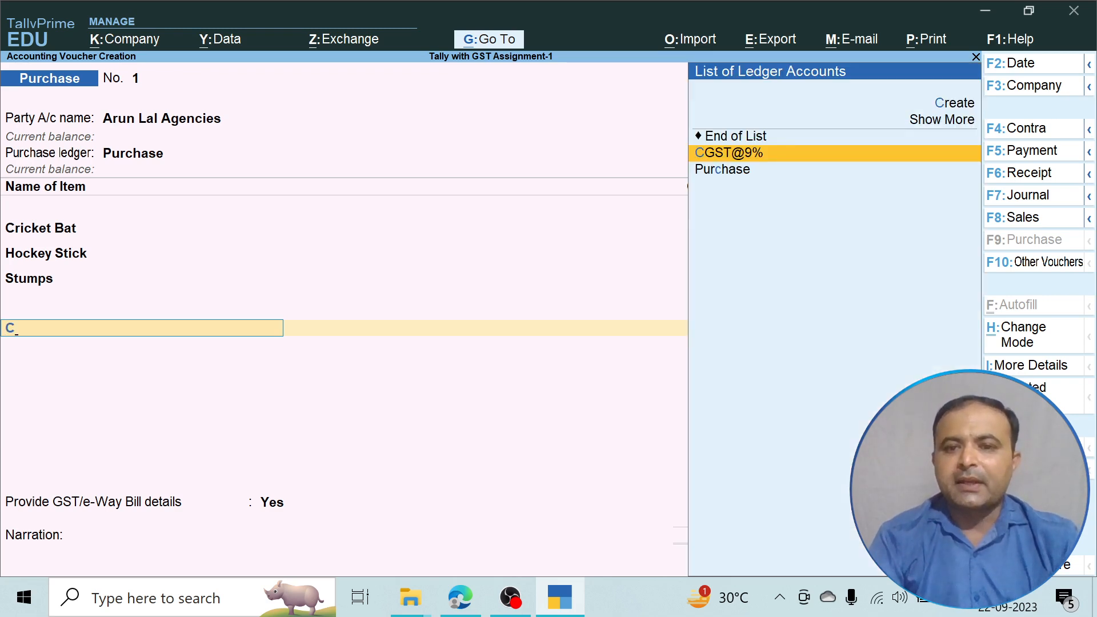
key(Return)
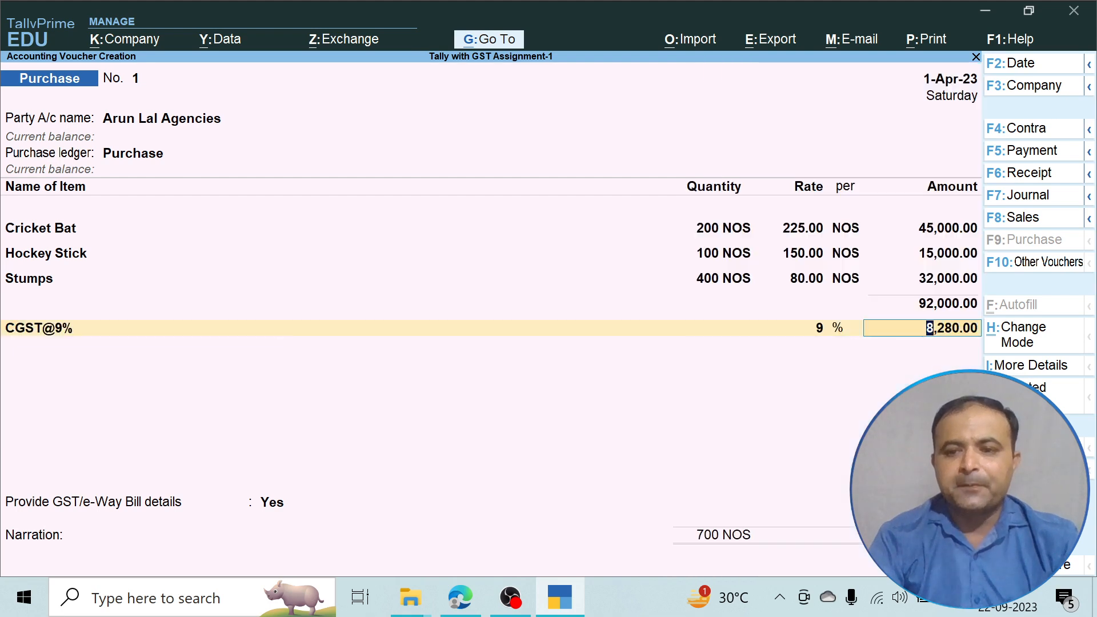
key(Return)
text(C)
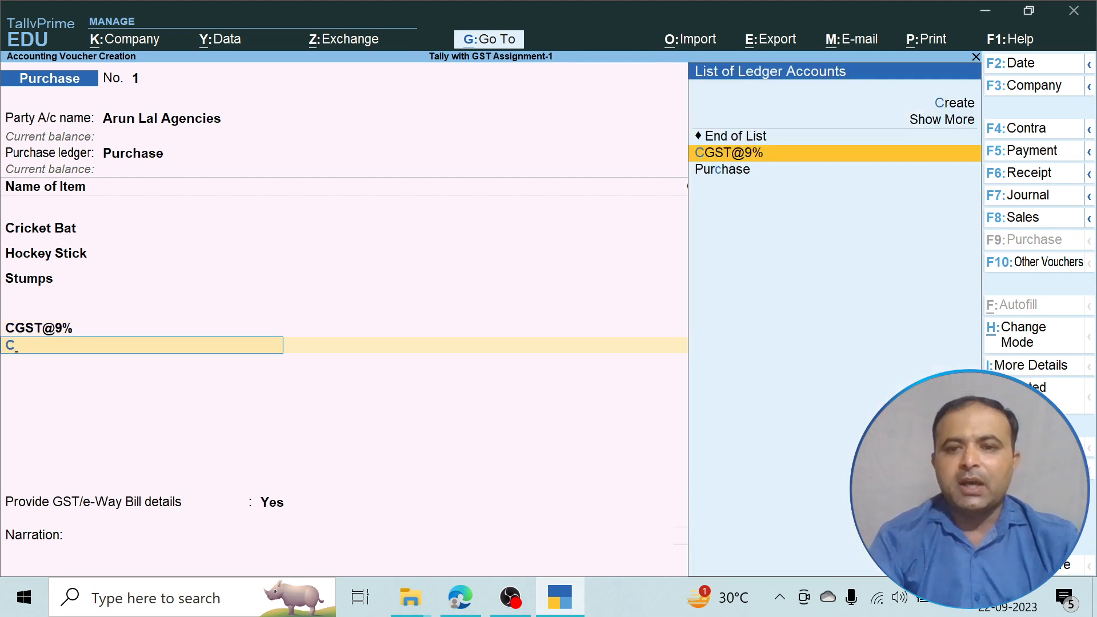
key(BackSpace)
text(S)
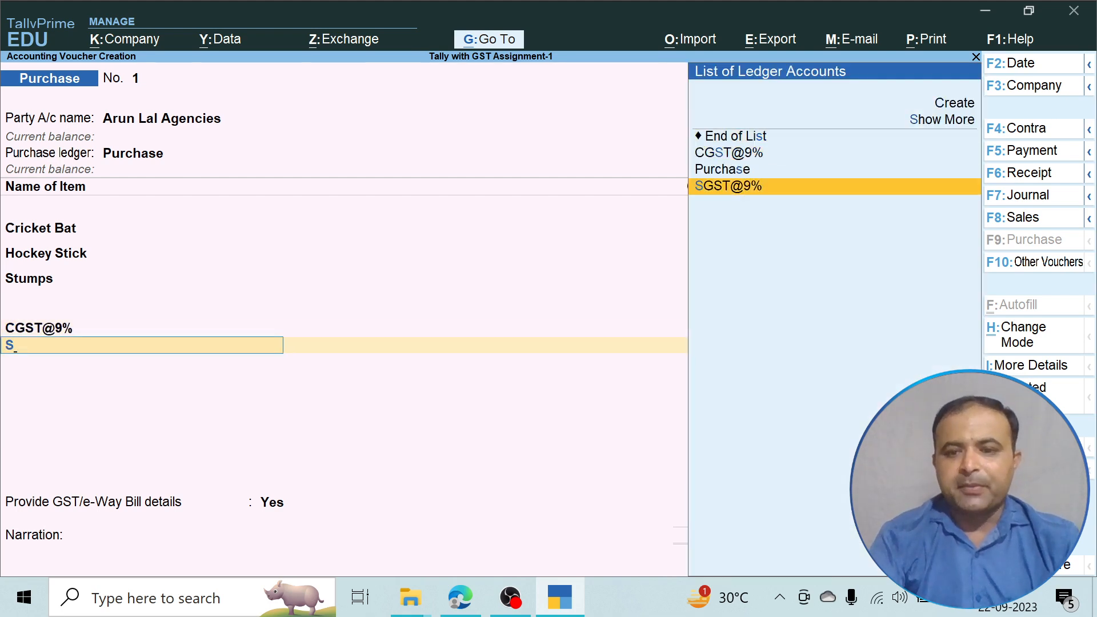
key(Return)
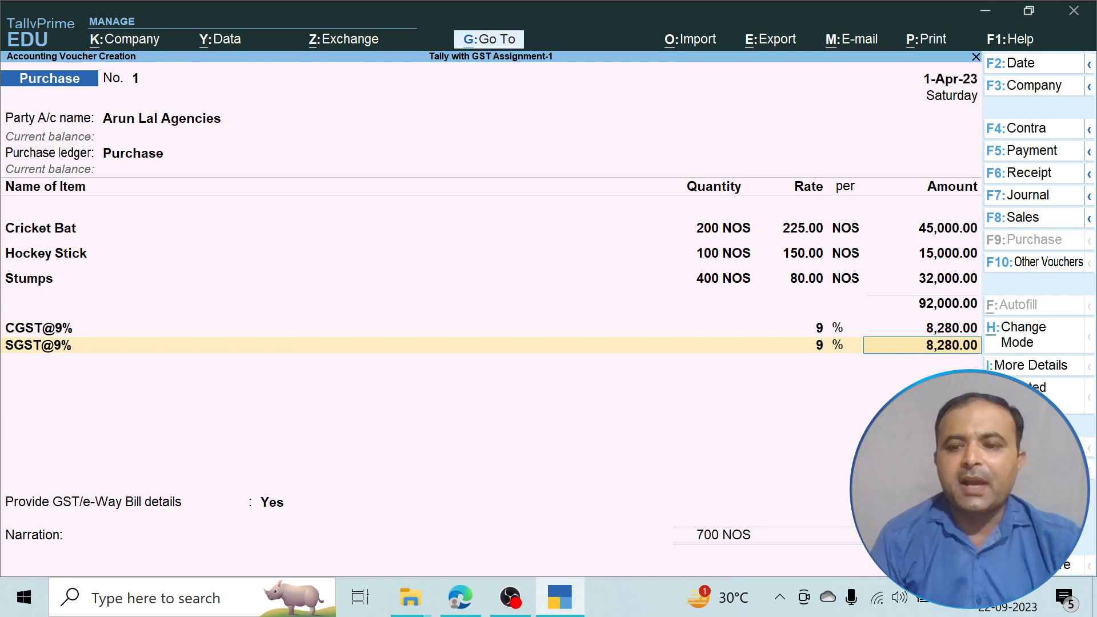
key(Return)
key(Return)
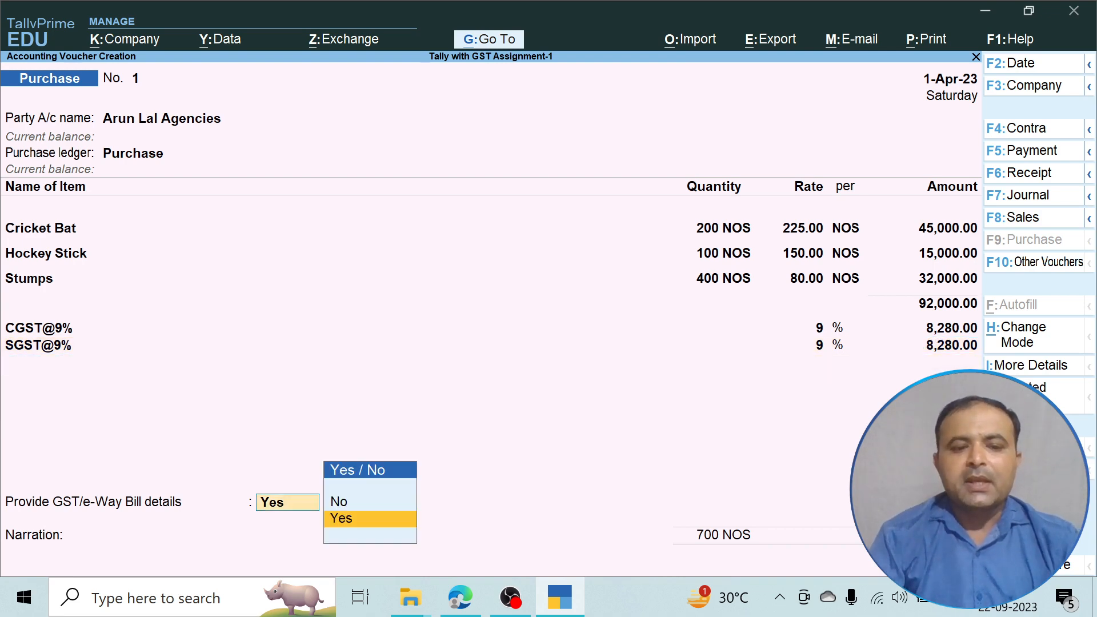
Answer No to GST/e-Way Bill details and continue to the supplier's bill-wise details.
key(Up)
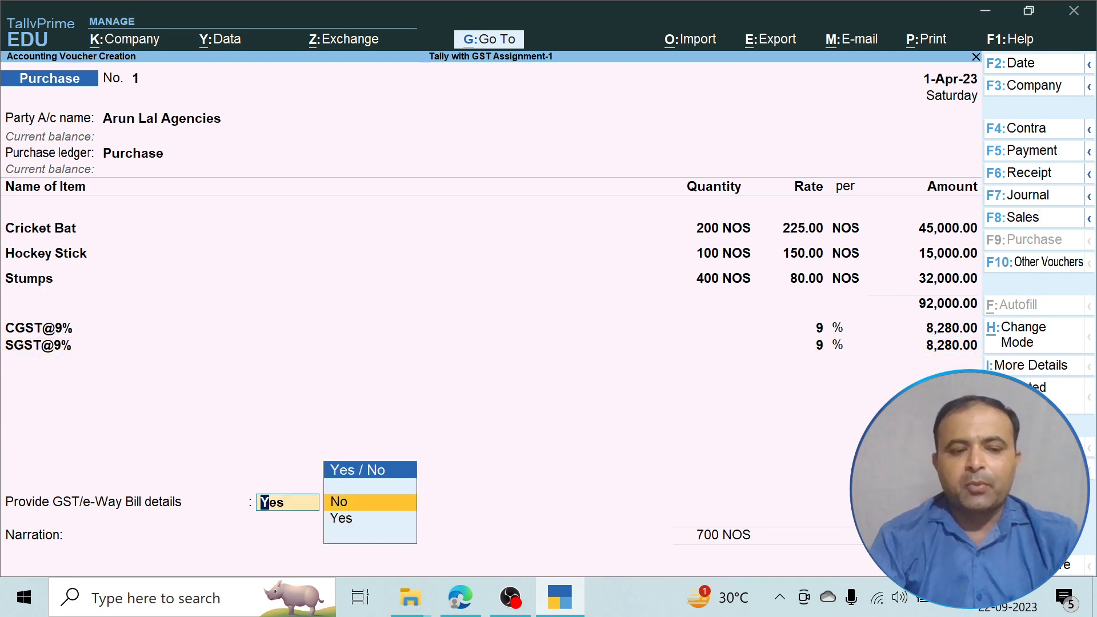
key(Return)
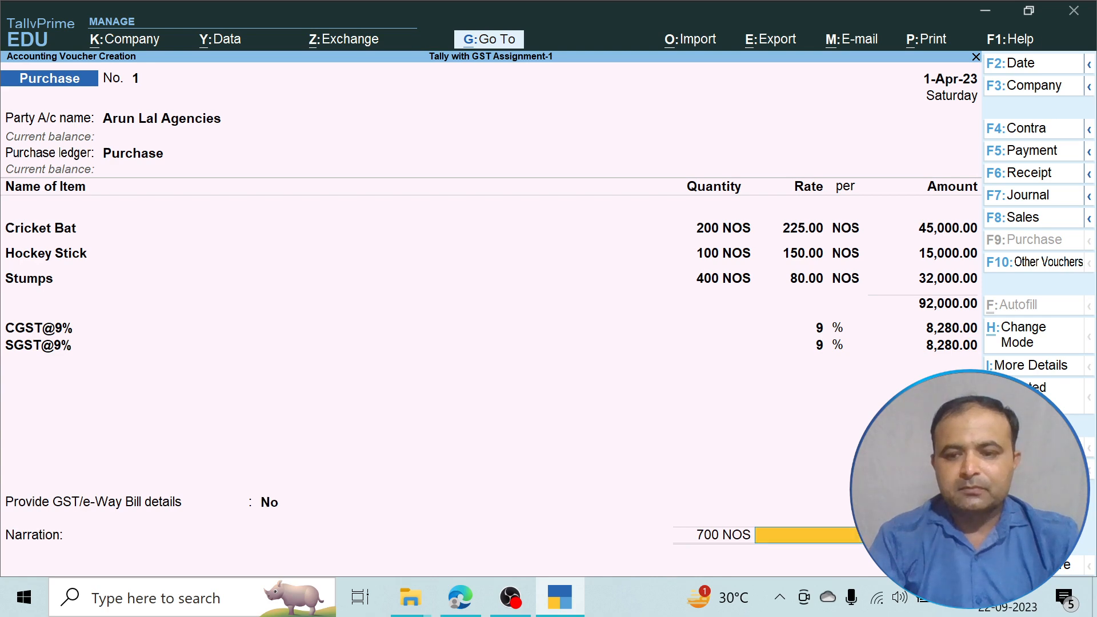
key(Return)
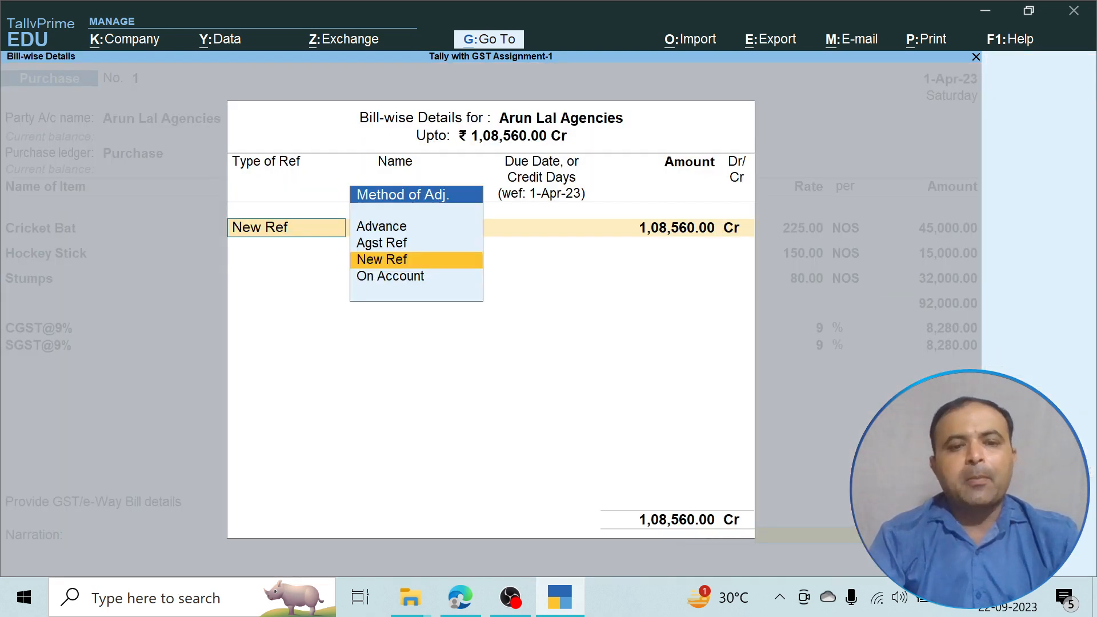
Record a New Ref bill named 1 for 1,08,560.00 Cr.
key(Return)
key(Return)
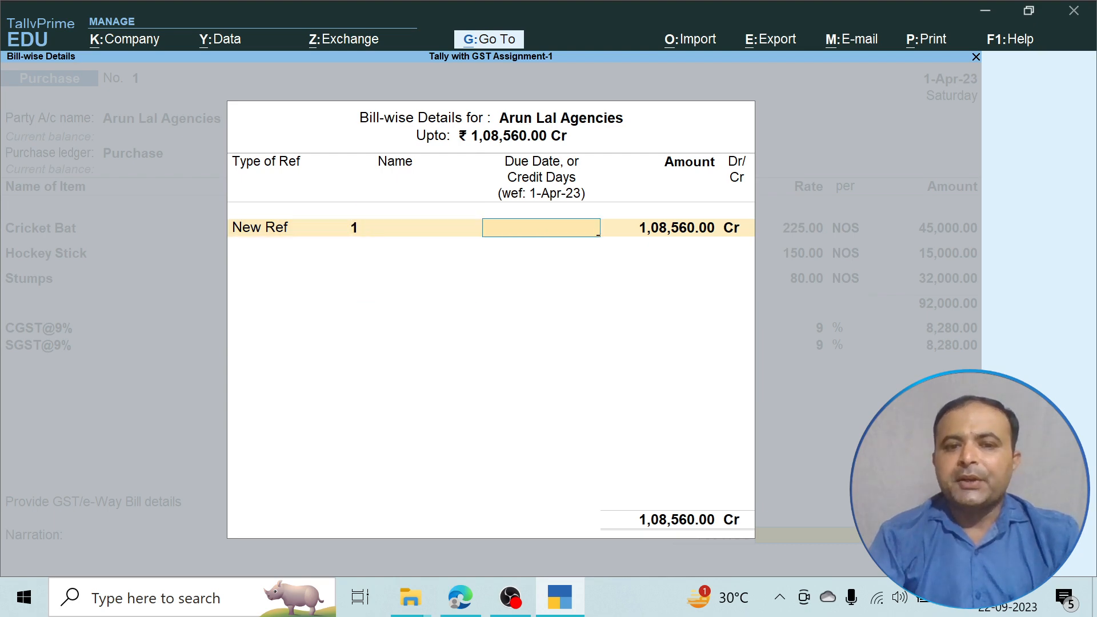
key(Return)
key(Return)
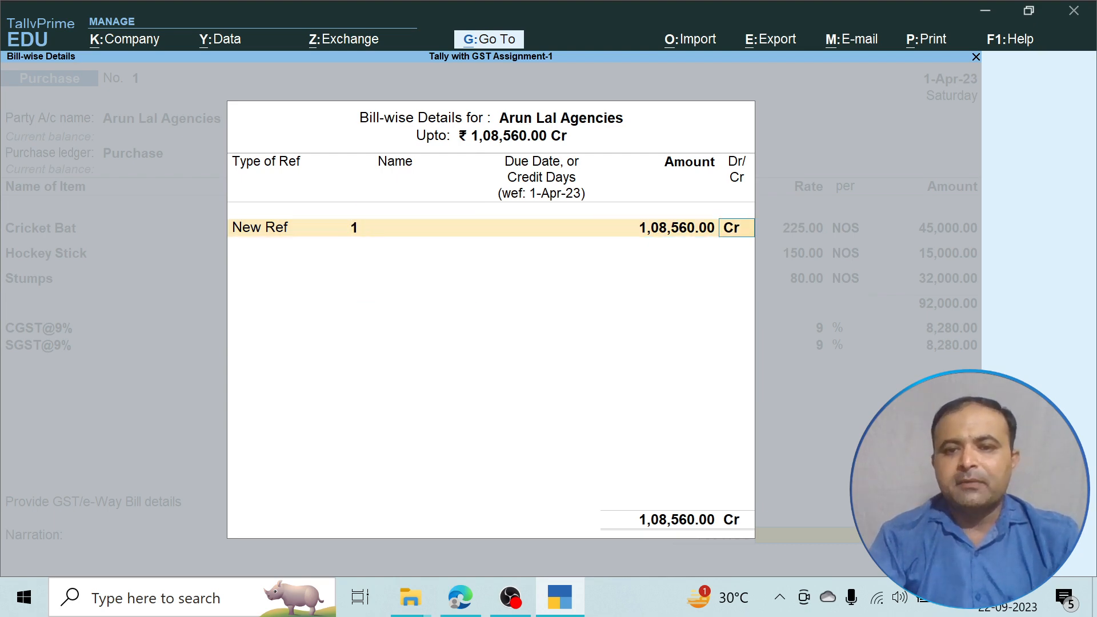
key(Return)
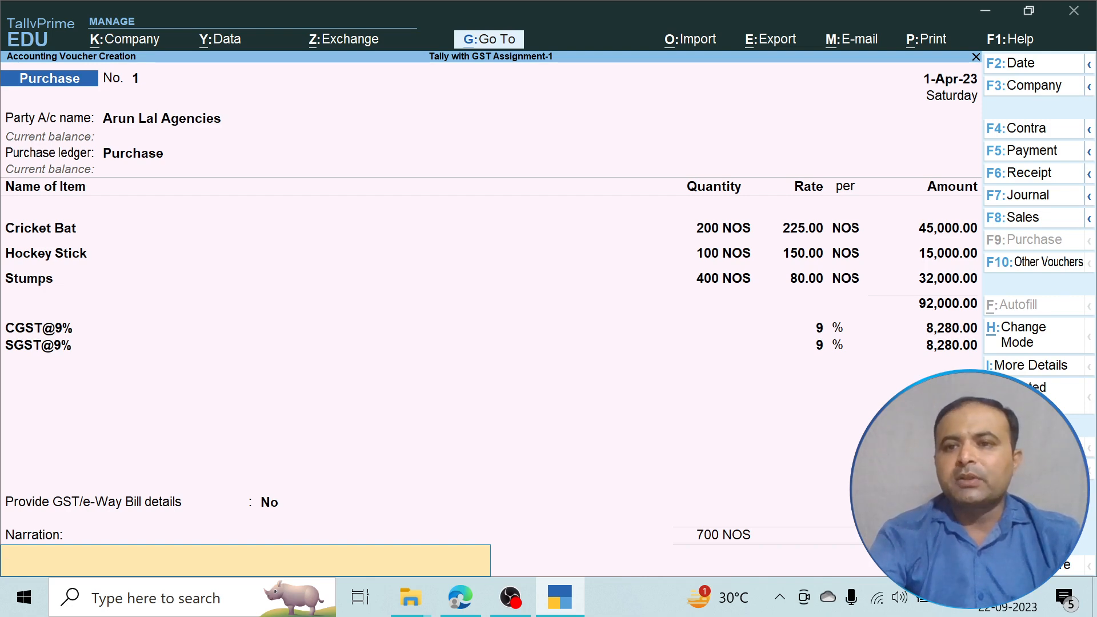
Preview the Arun Lal Agencies purchase invoice zoomed in through items and signatory, then close it.
key(alt+p)
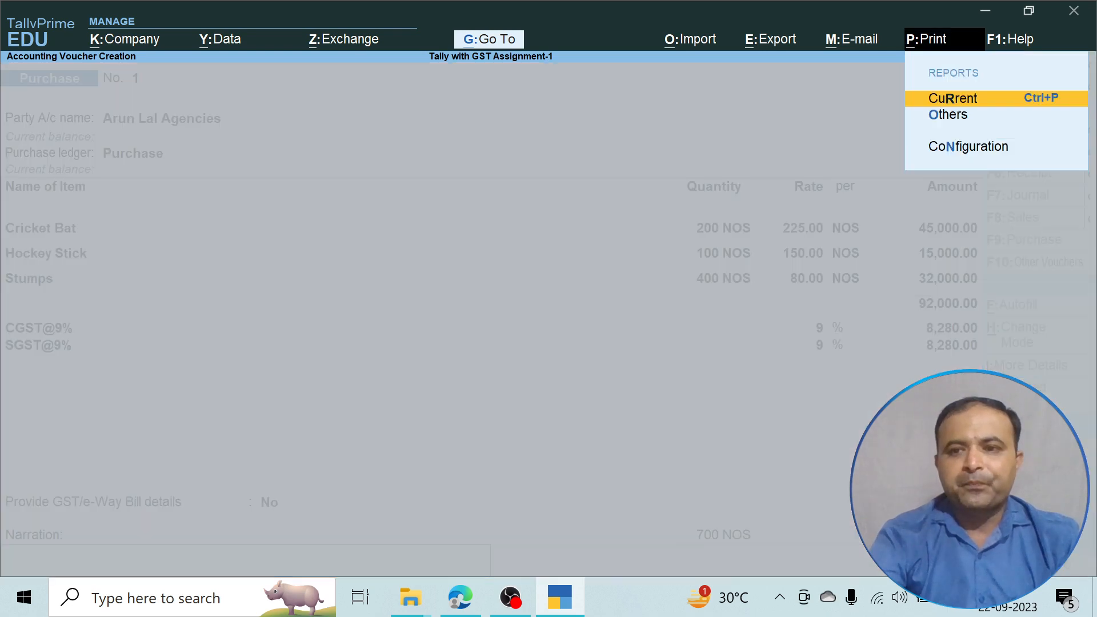
key(Return)
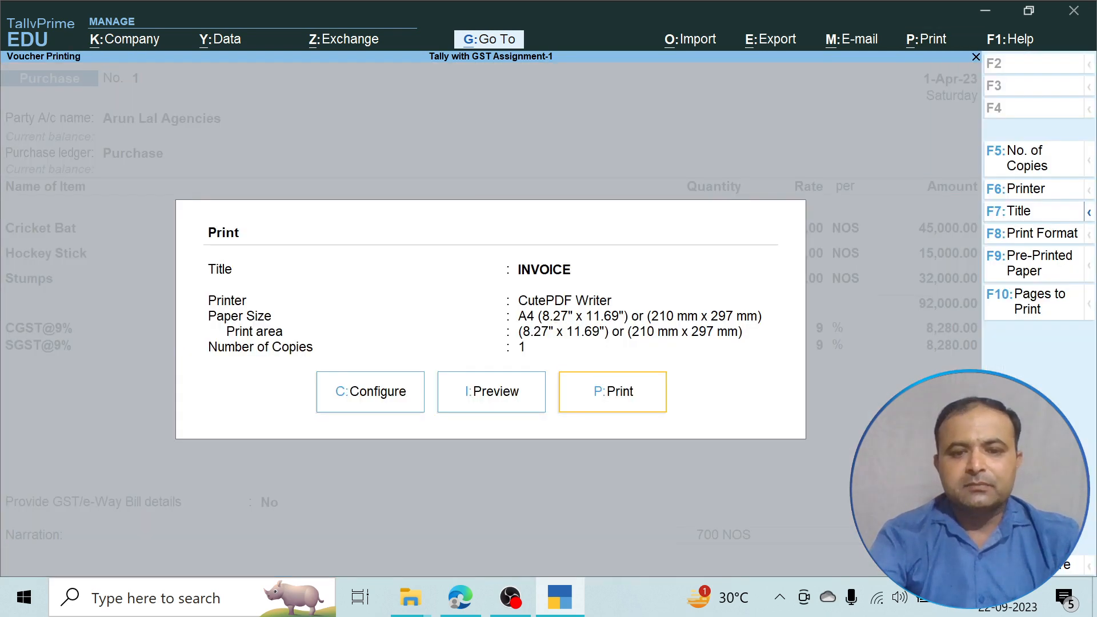
key(i)
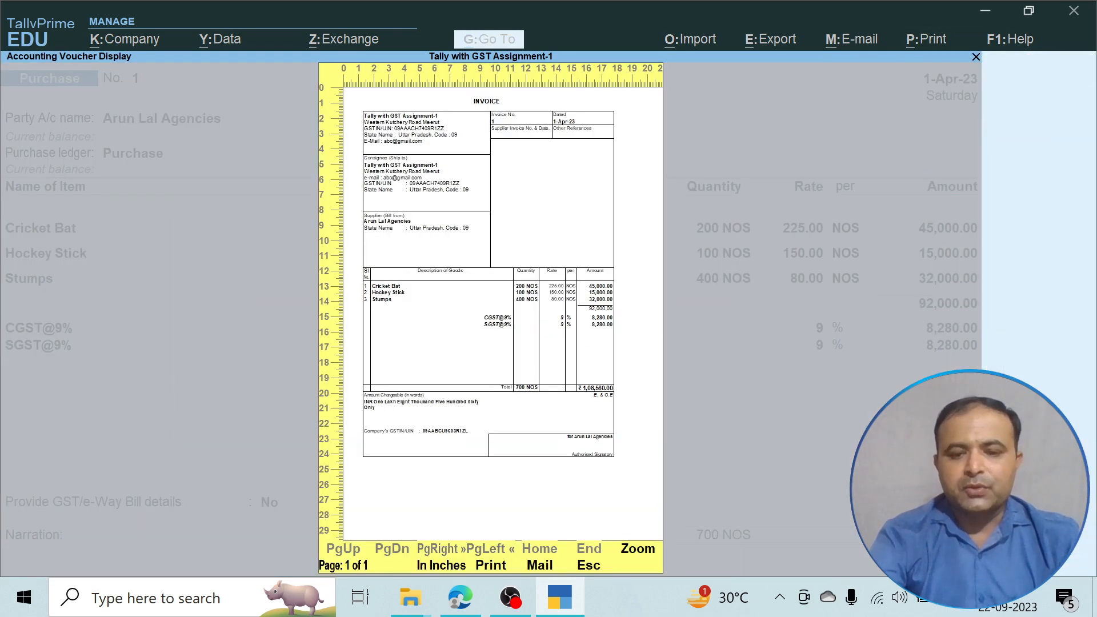
key(z)
key(Down)
key(Down)
key(Down)
key(Down)
key(Down)
key(Down)
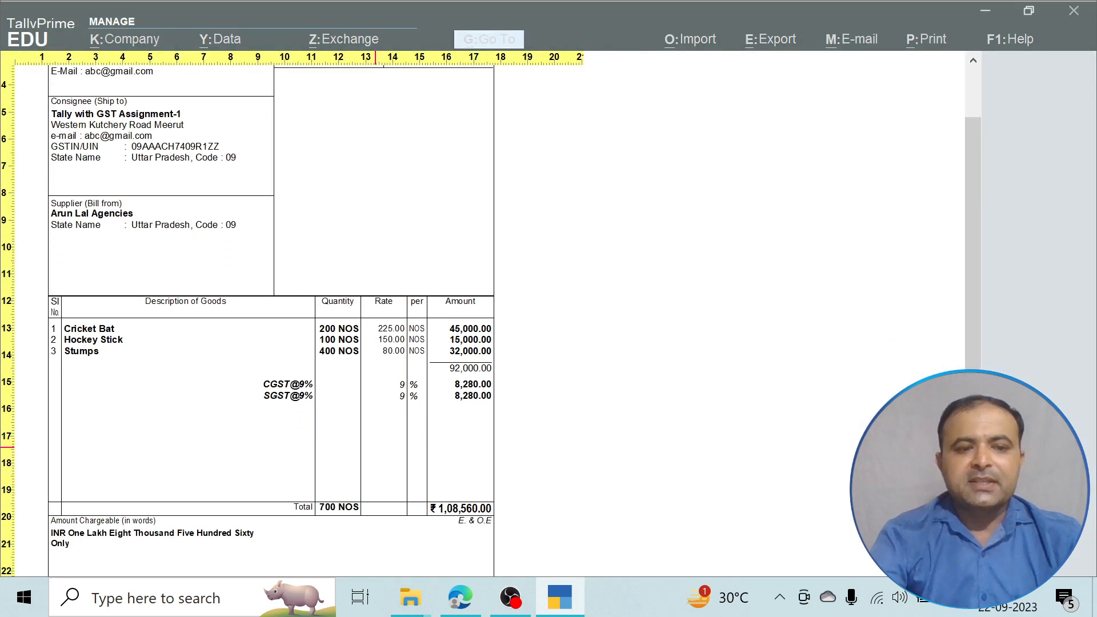
key(Down)
key(Down)
key(Down)
key(Down)
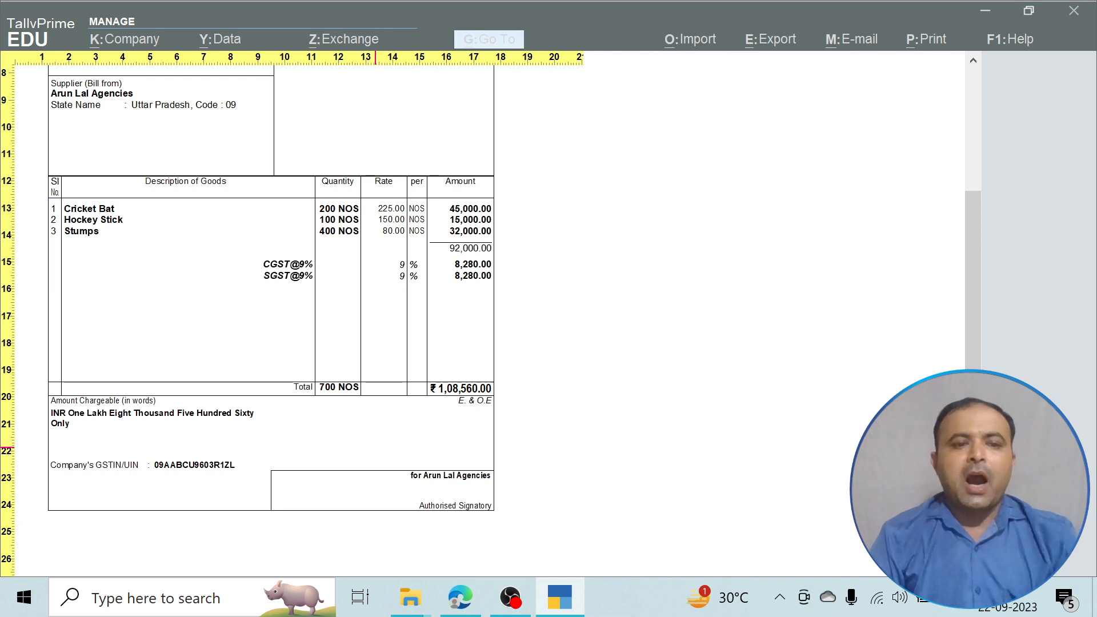
key(Escape)
key(Escape)
key(Escape)
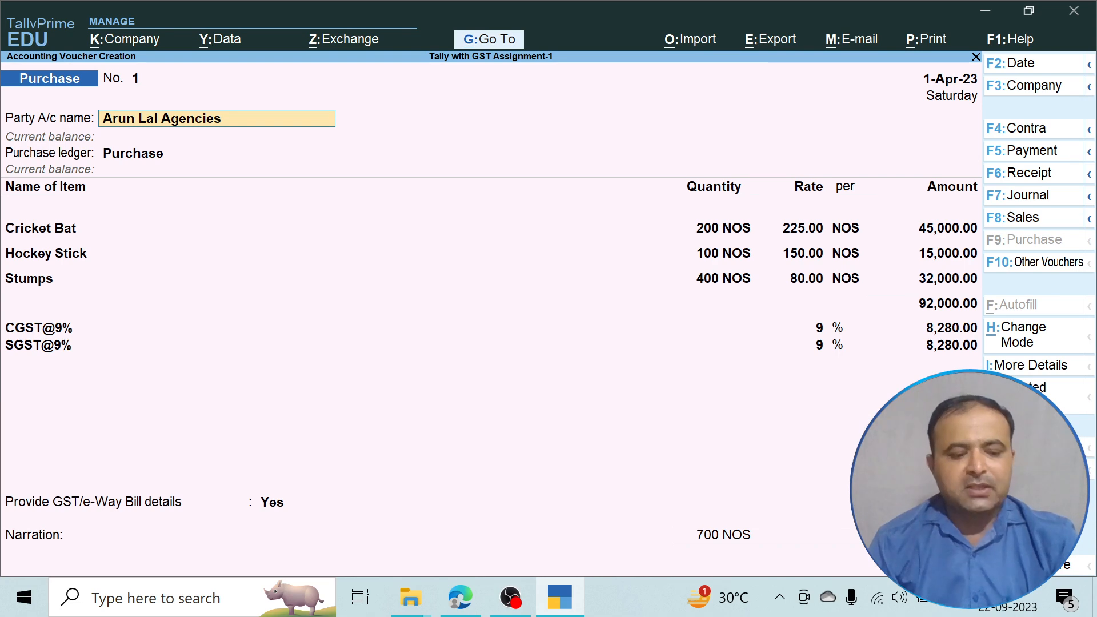
Save the Arun Lal Agencies purchase voucher and open the Day Book.
key(ctrl)
key(ctrl+a)
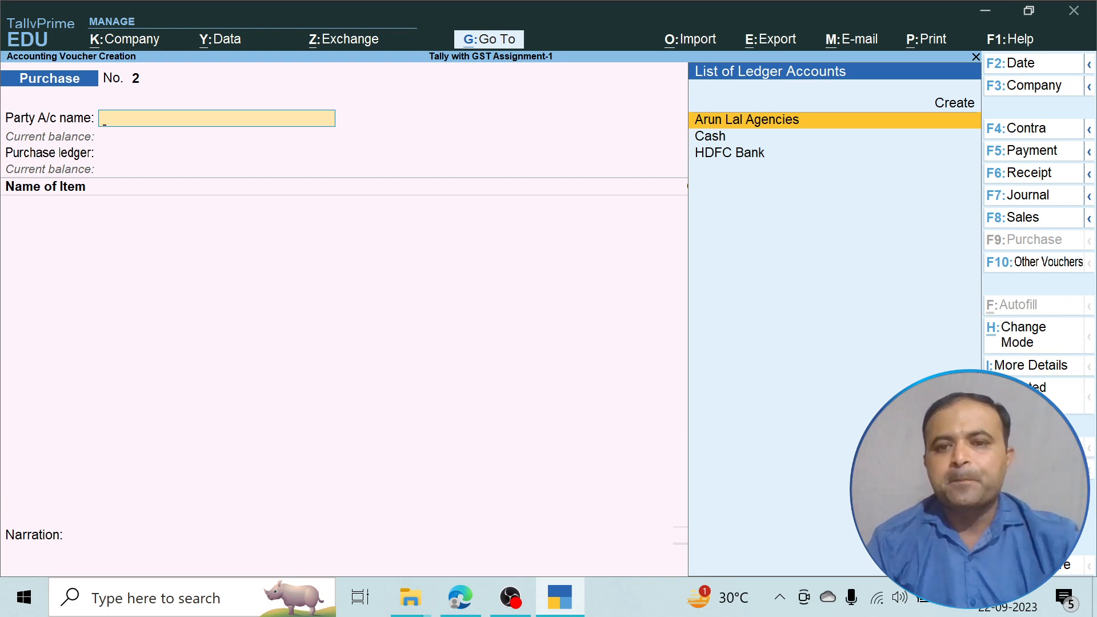
key(Escape)
key(Escape)
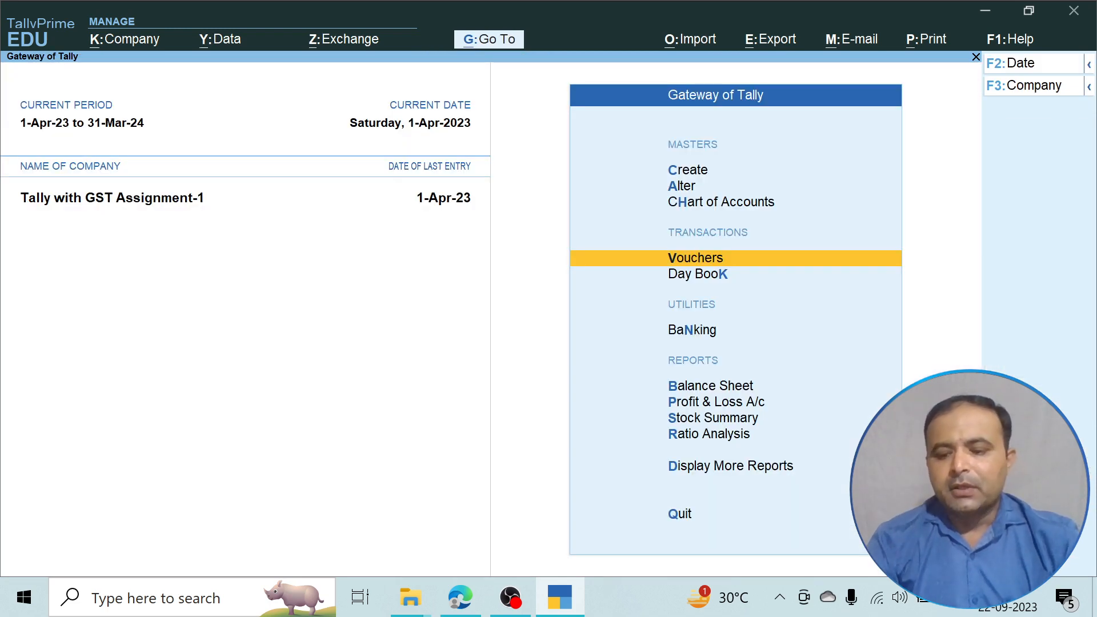
key(Down)
key(Return)
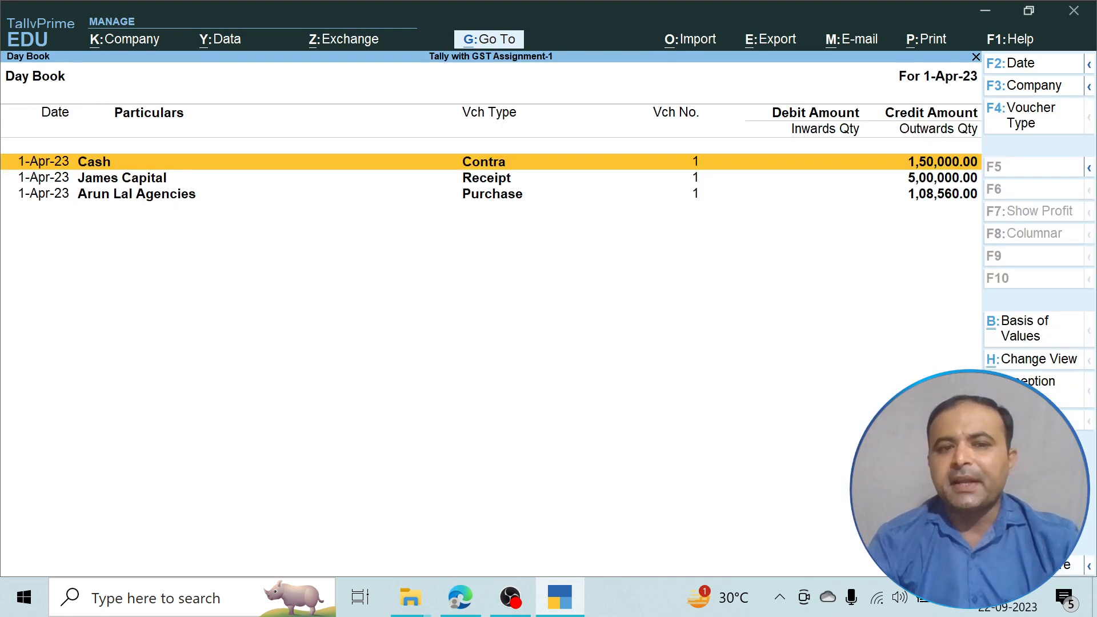
Review the 1,08,560.00 Arun Lal Agencies Purchase 1 entry, then quit the review unchanged.
key(Down)
key(Down)
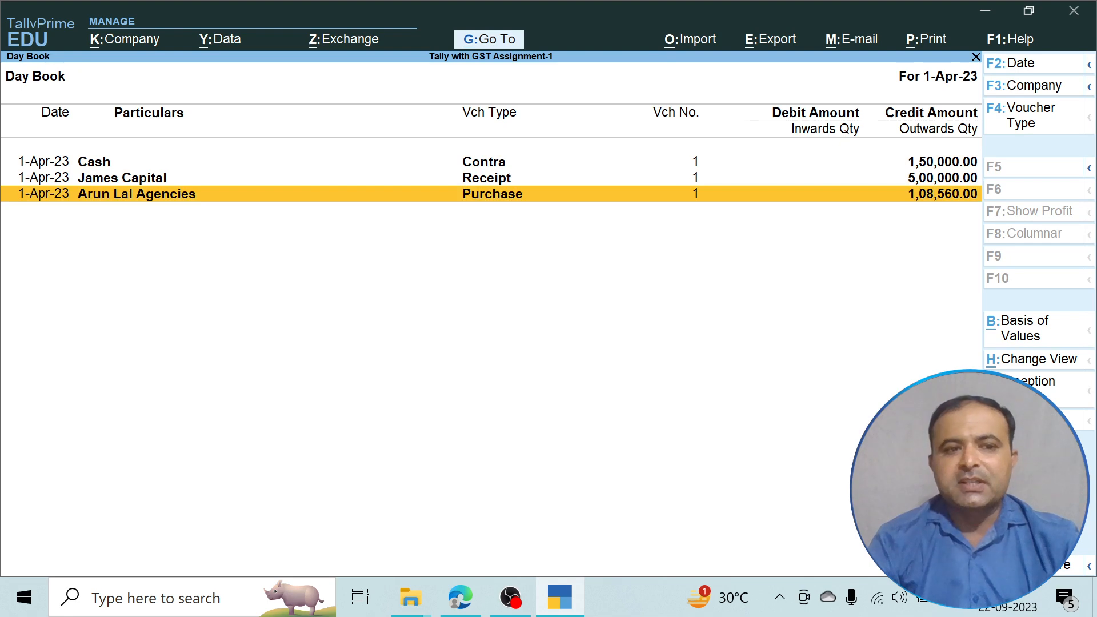
key(Return)
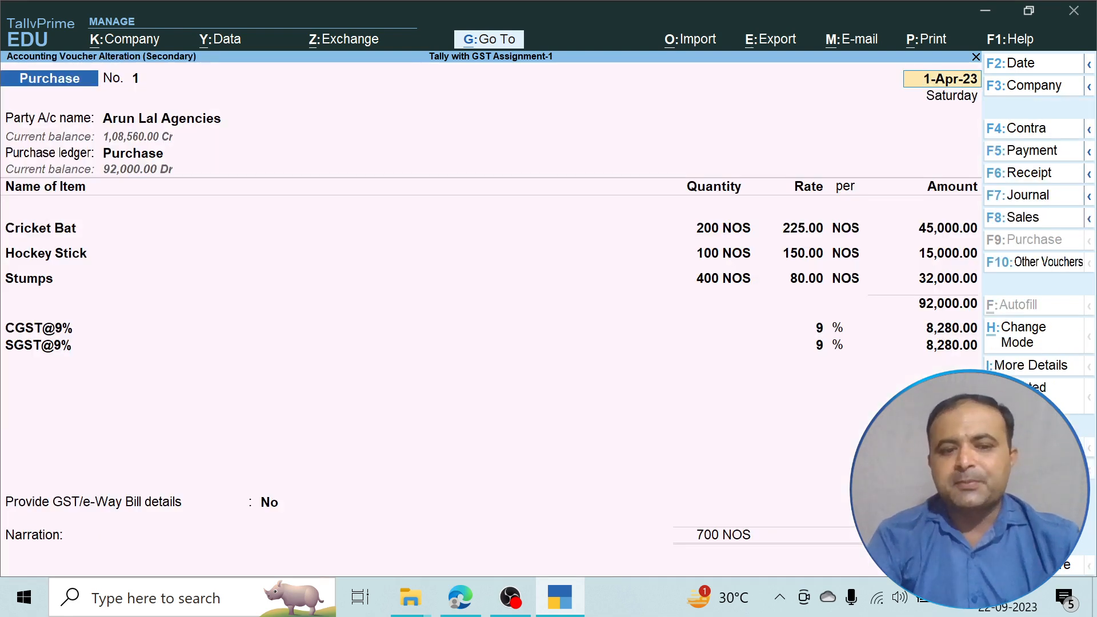
key(BackSpace)
key(Escape)
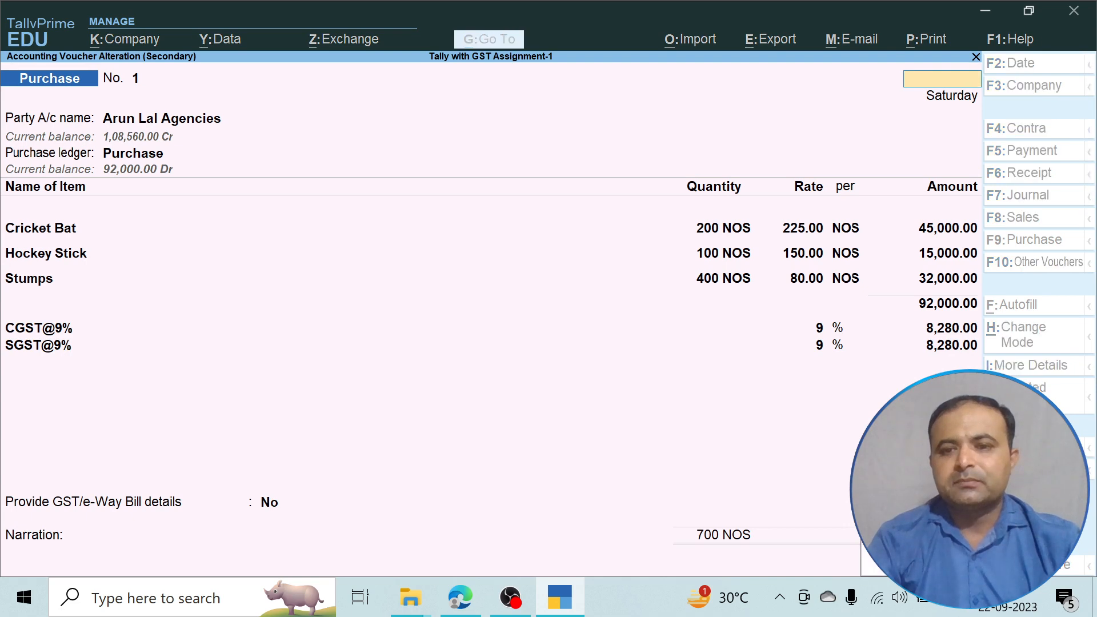
key(Return)
Read assignment items 4–5: Rs. 1000 cash conveyance and the Rs. 4000 Gupta Traders ceiling fan.
key(Escape)
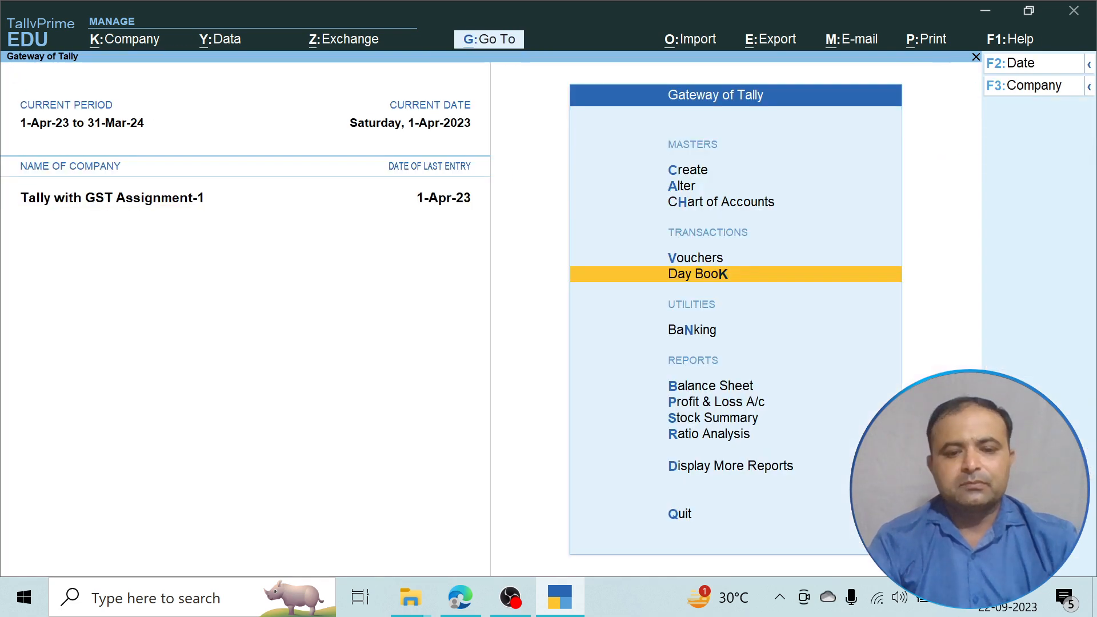
click(461, 597)
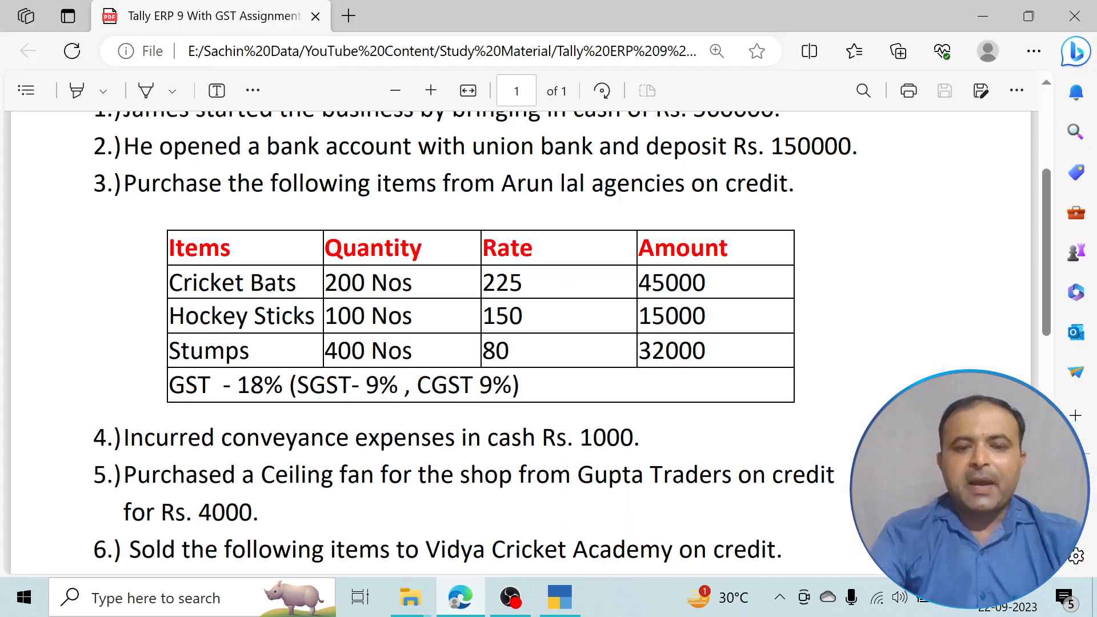
scroll(522, 343, down, 1)
scroll(521, 343, down, 2)
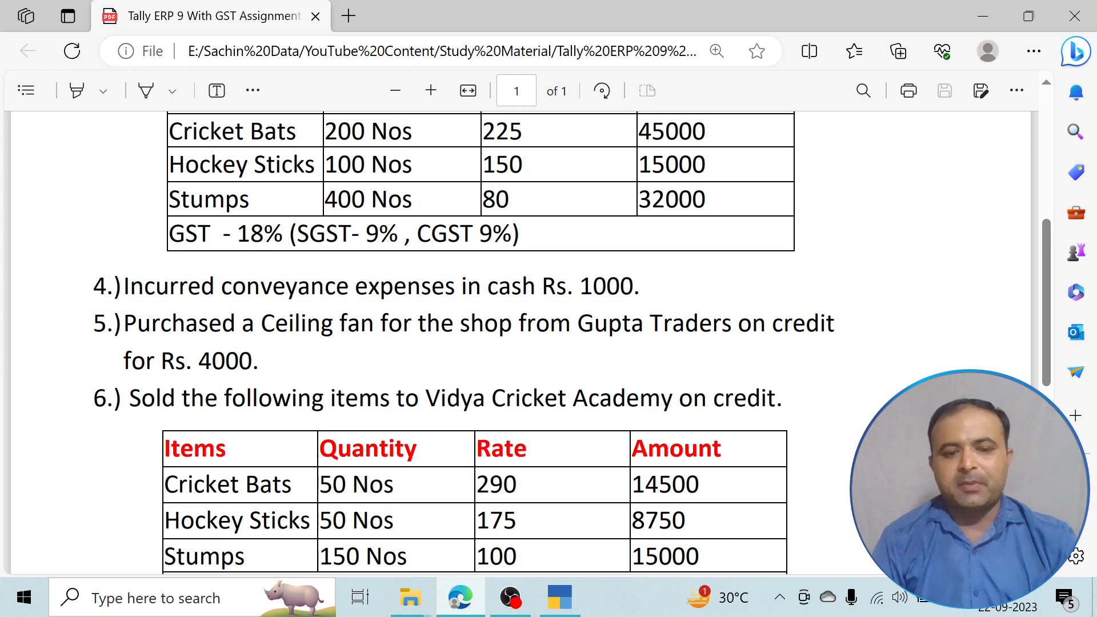
click(560, 597)
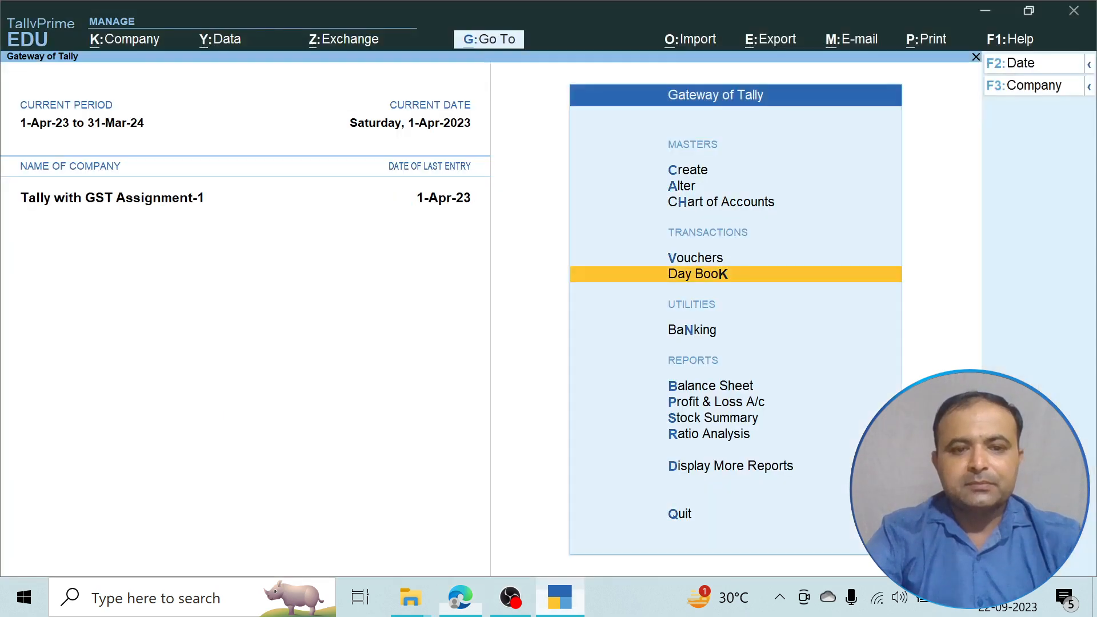
Start a Payment voucher (F5) and open a new ledger form for its debit account.
key(Up)
key(Up)
key(Up)
key(Up)
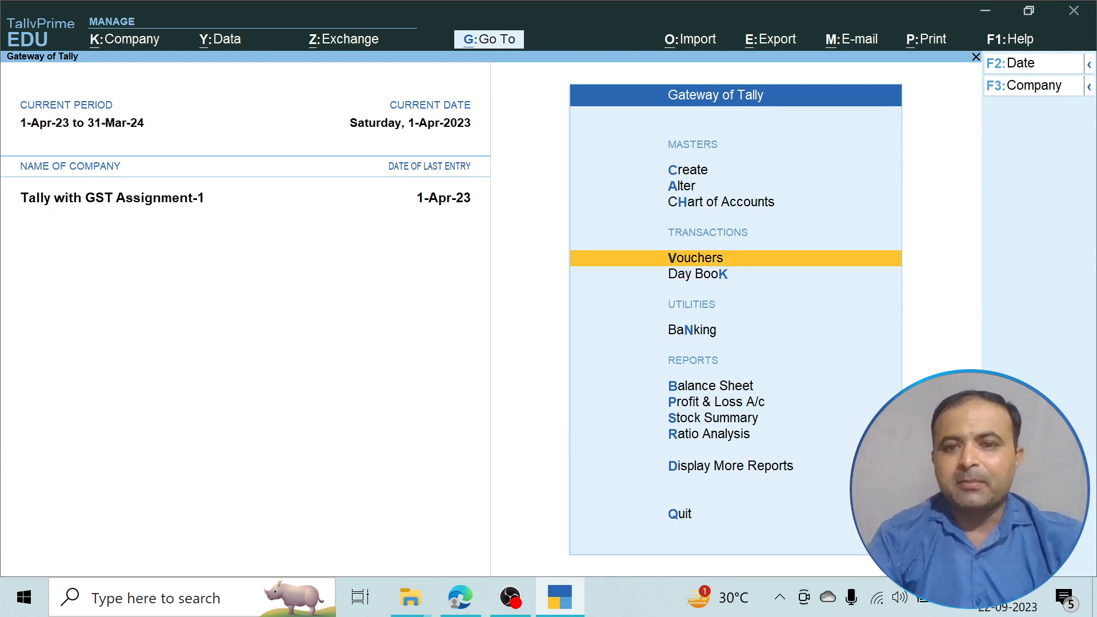
key(Return)
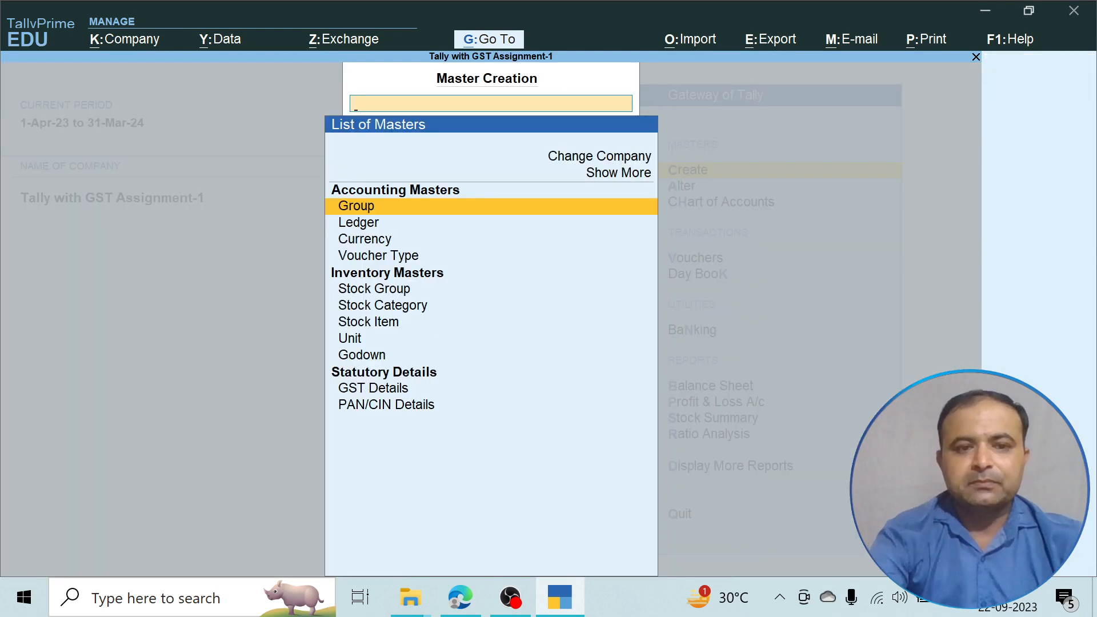
key(Escape)
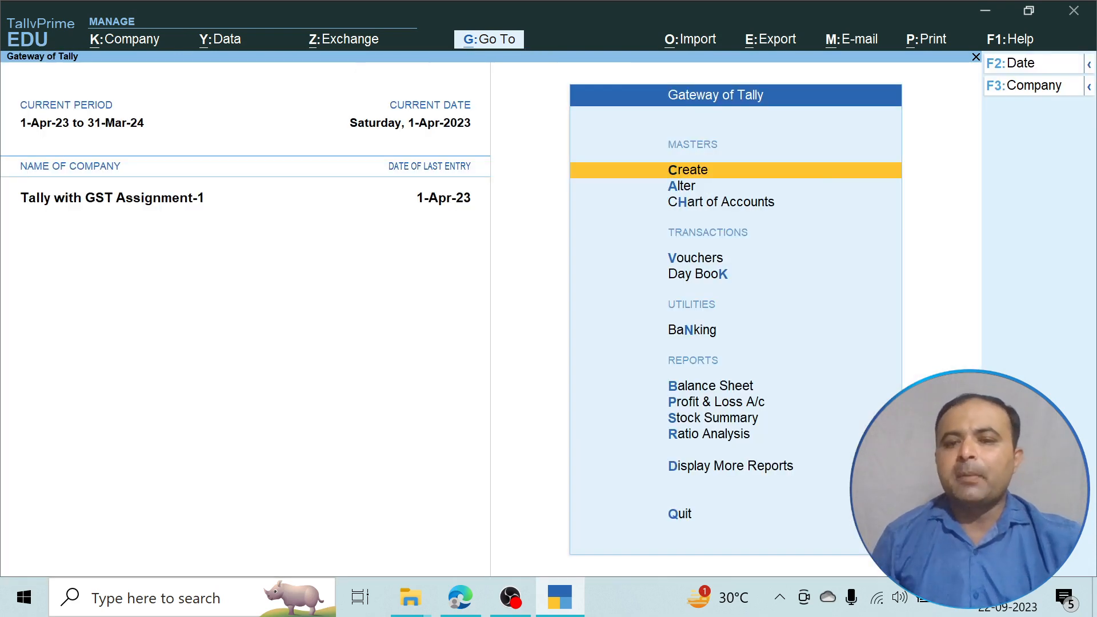
key(Down)
key(Down)
key(Down)
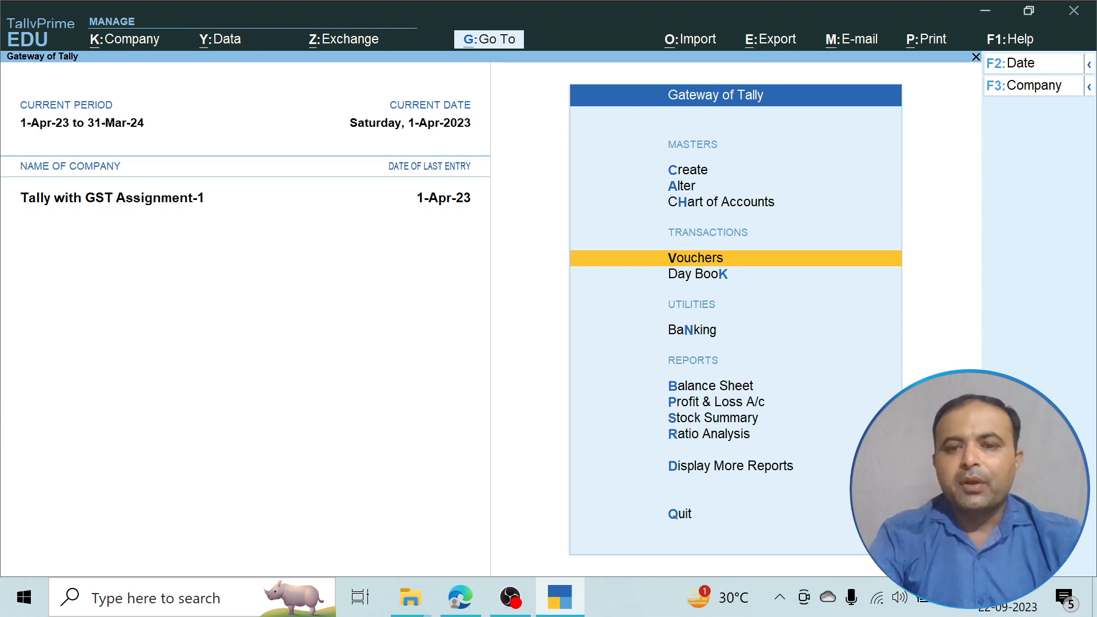
key(Return)
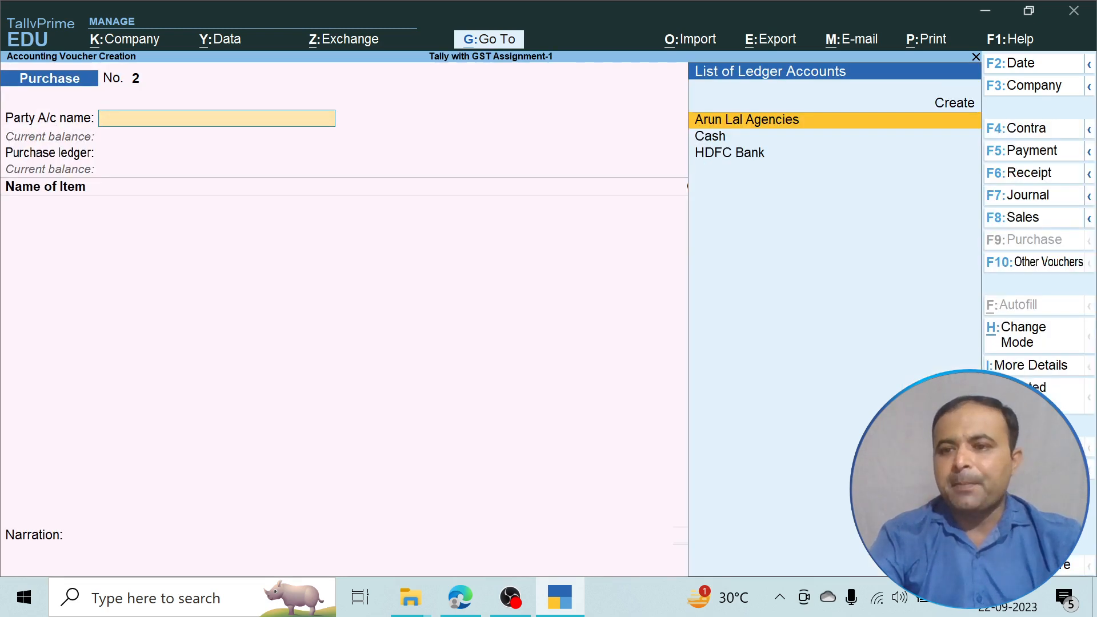
key(F5)
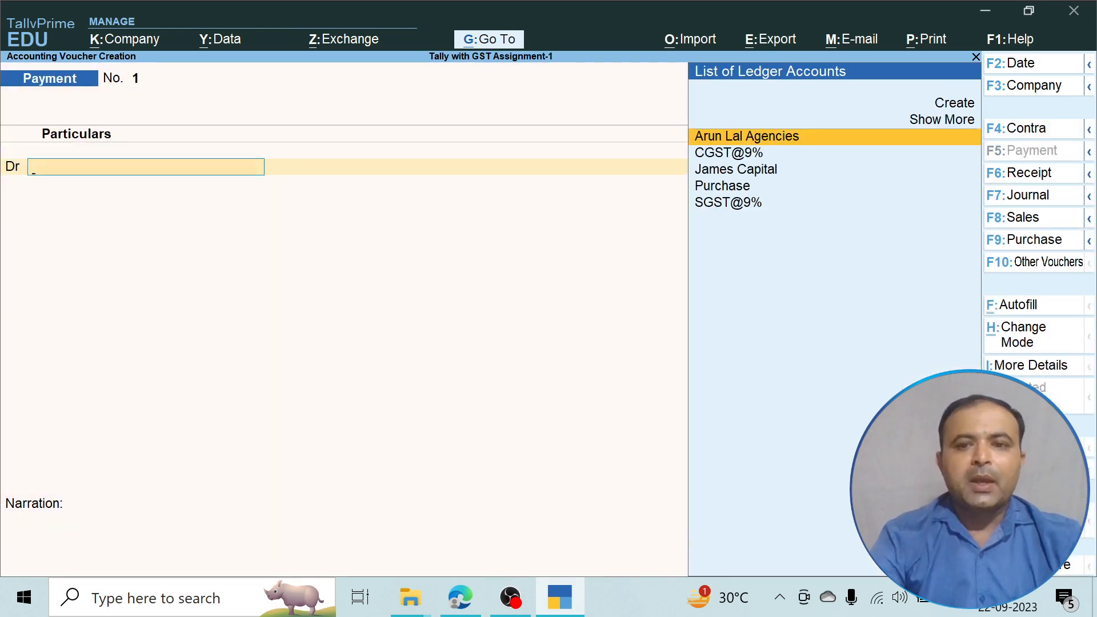
key(Up)
key(Up)
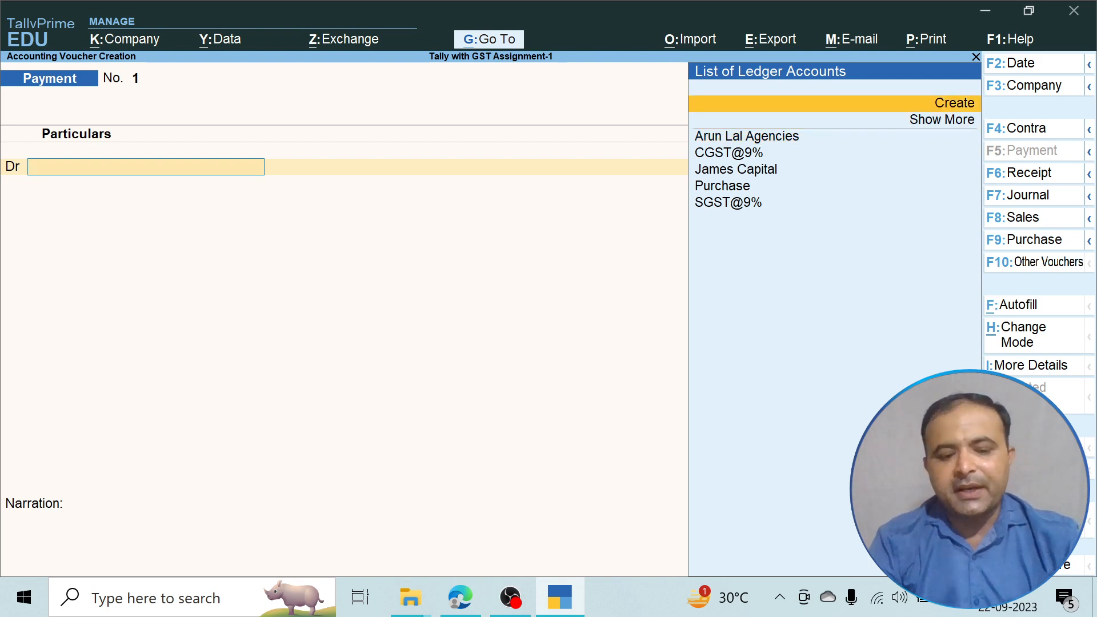
key(Return)
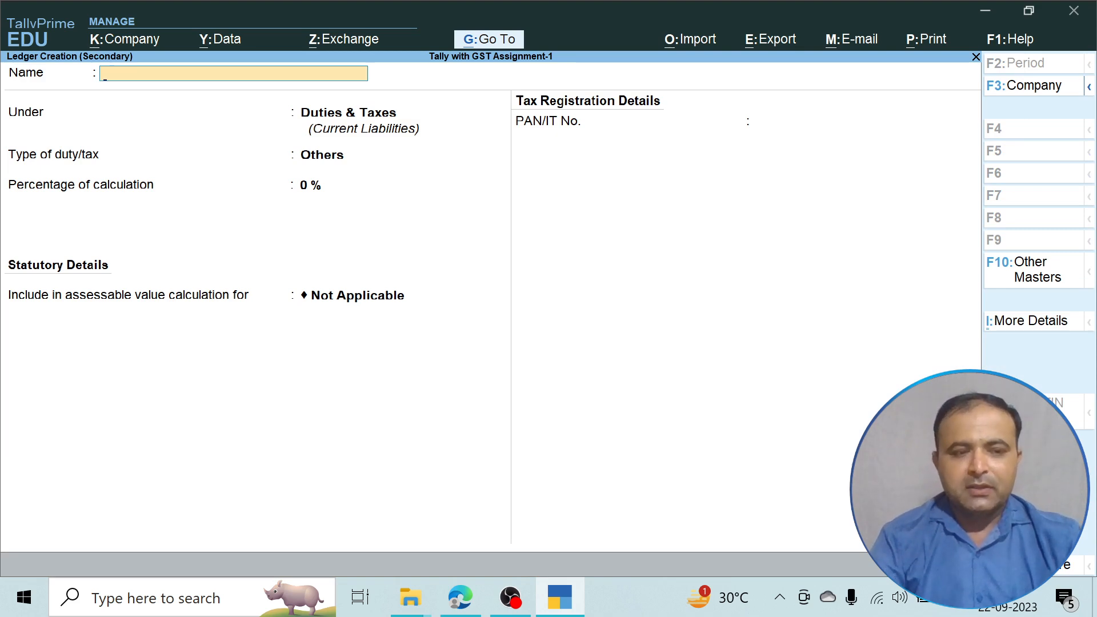
Name the new ledger 'Conveyence Expenses' and place it under Indirect Expenses.
text(CONVE)
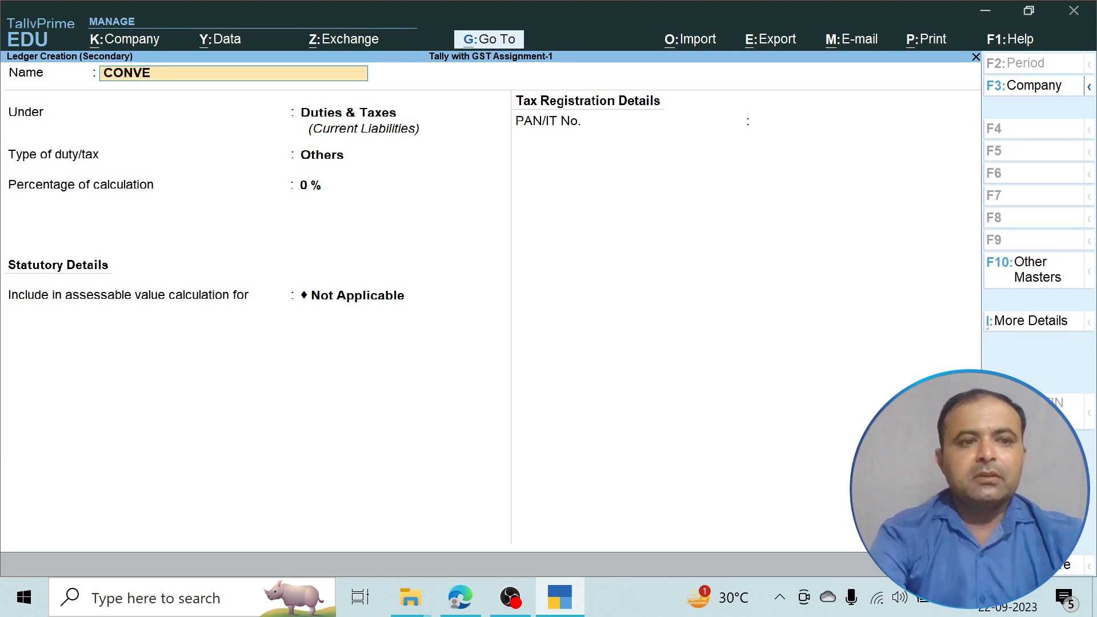
key(BackSpace)
key(BackSpace)
key(BackSpace)
key(BackSpace)
text(onve)
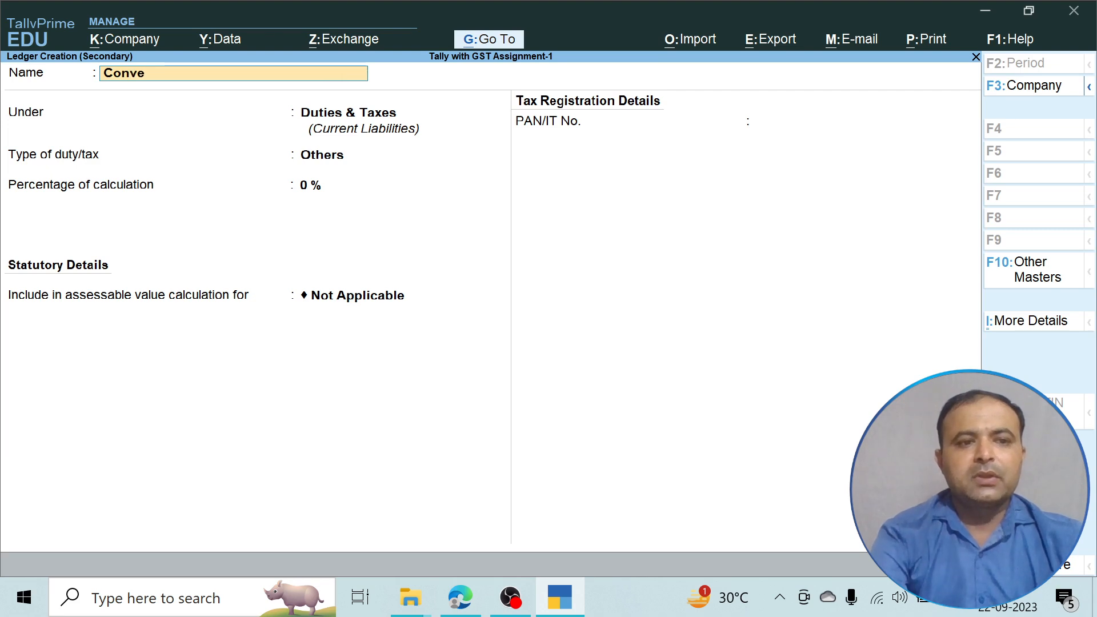
text(yence)
text(Expenses)
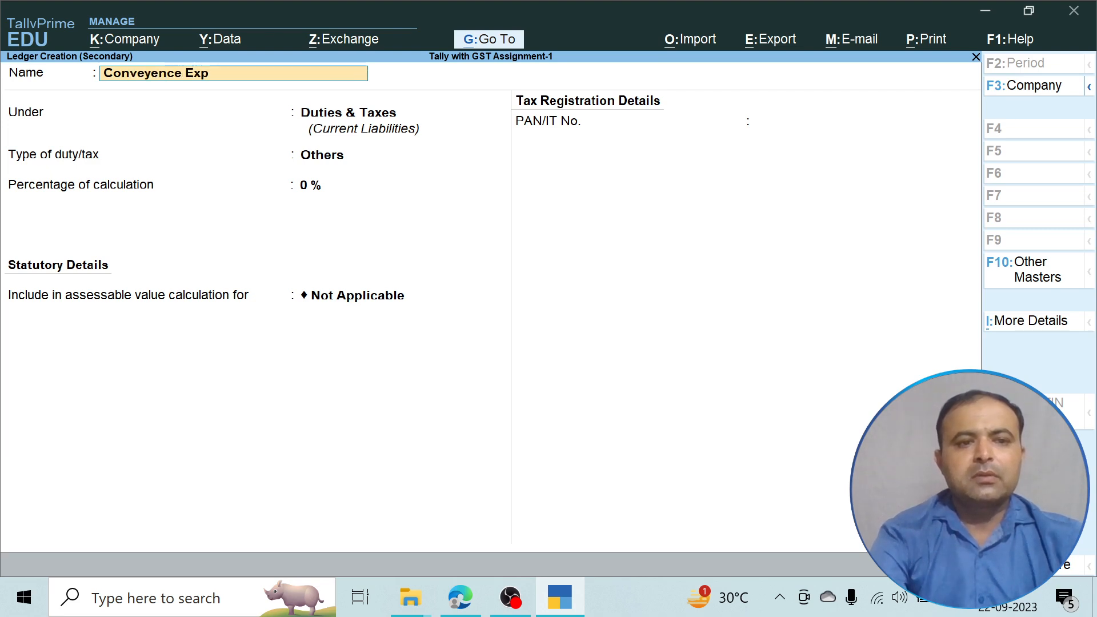
key(Return)
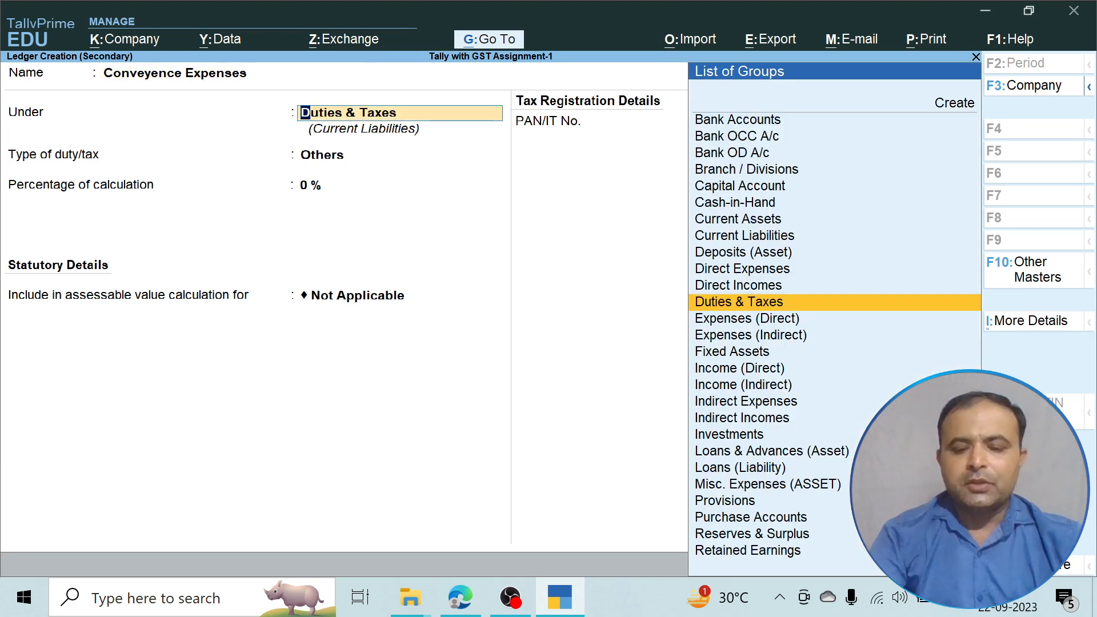
text(i)
key(Down)
key(Down)
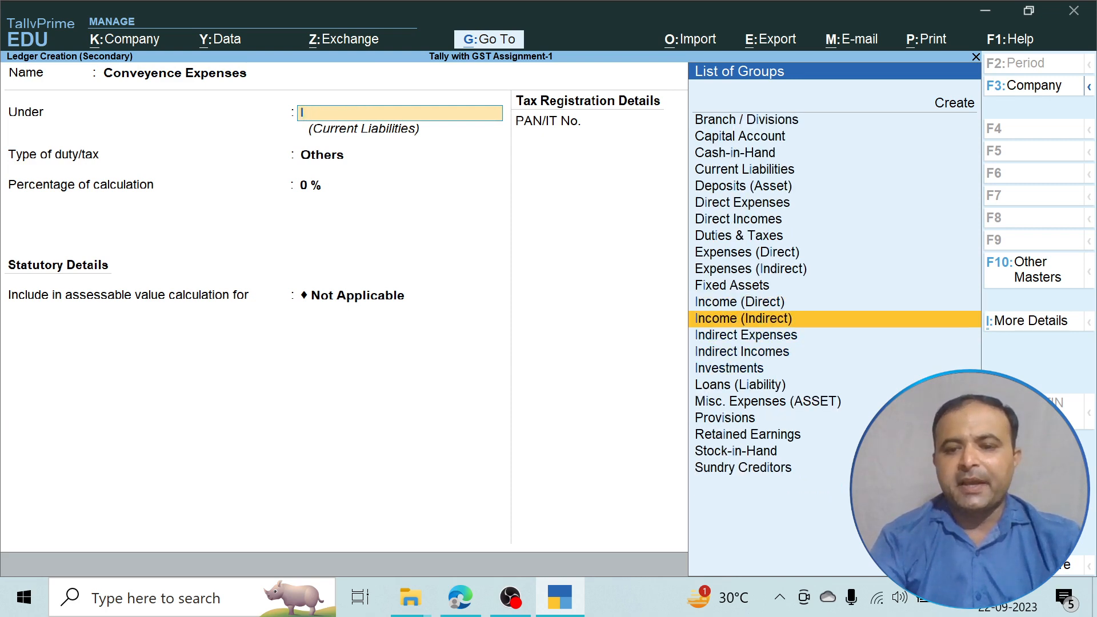
key(Return)
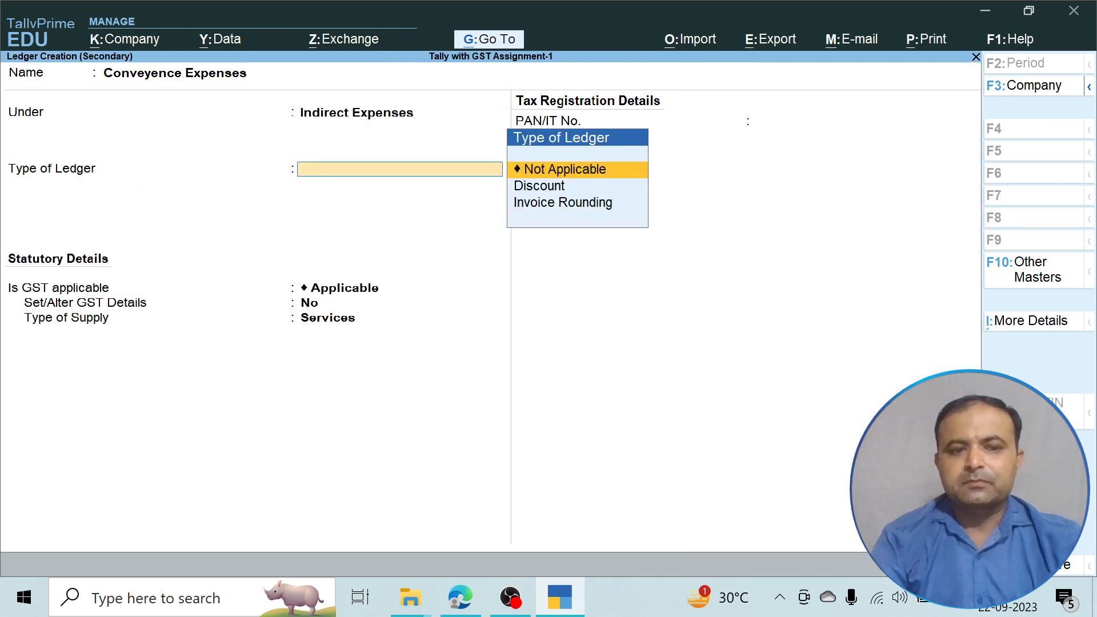
Set GST applicability and assessable value to Not Applicable, then save the ledger.
key(Return)
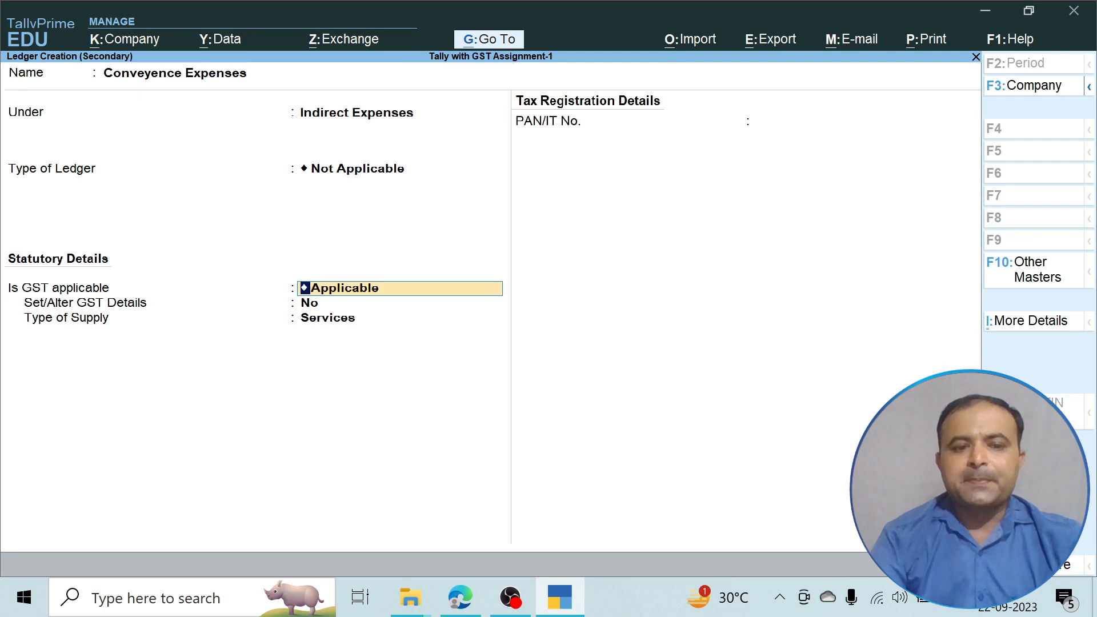
key(BackSpace)
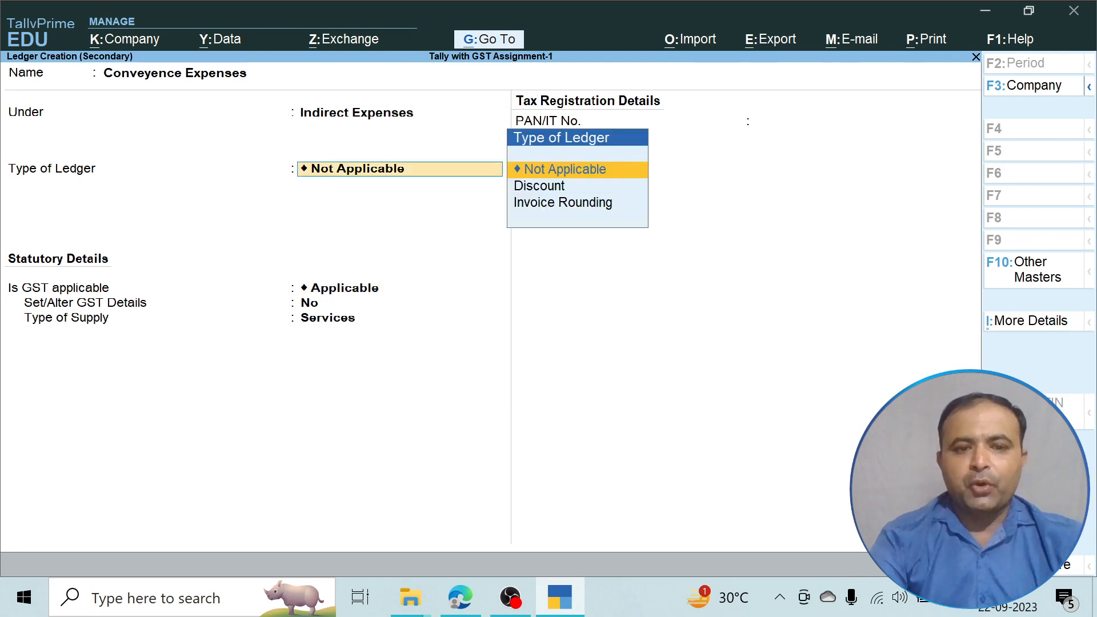
key(Return)
key(Down)
key(Return)
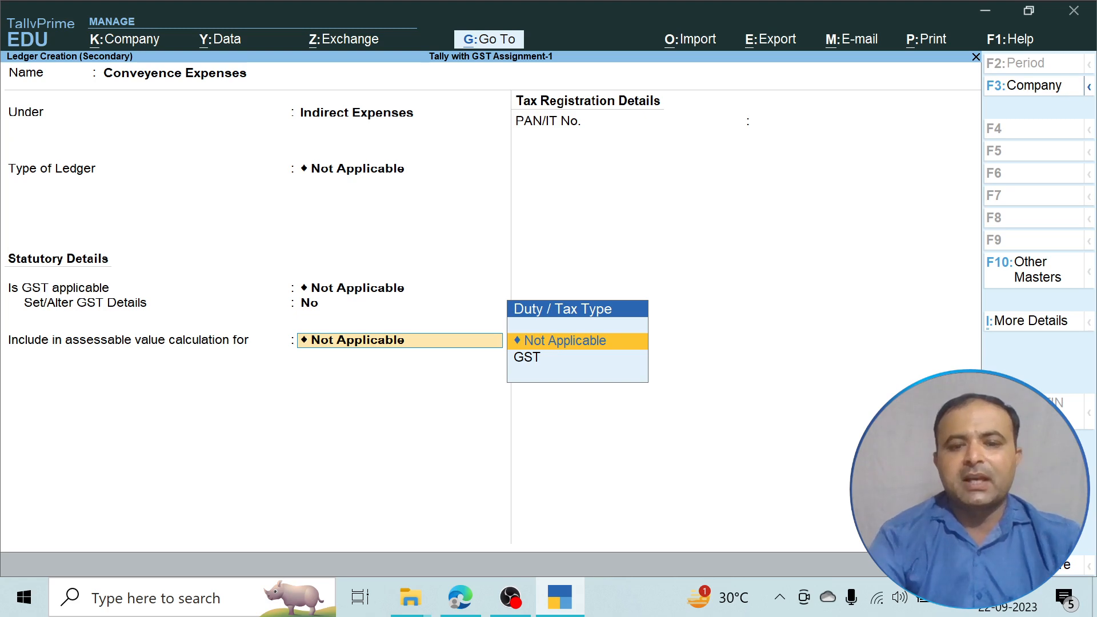
key(Return)
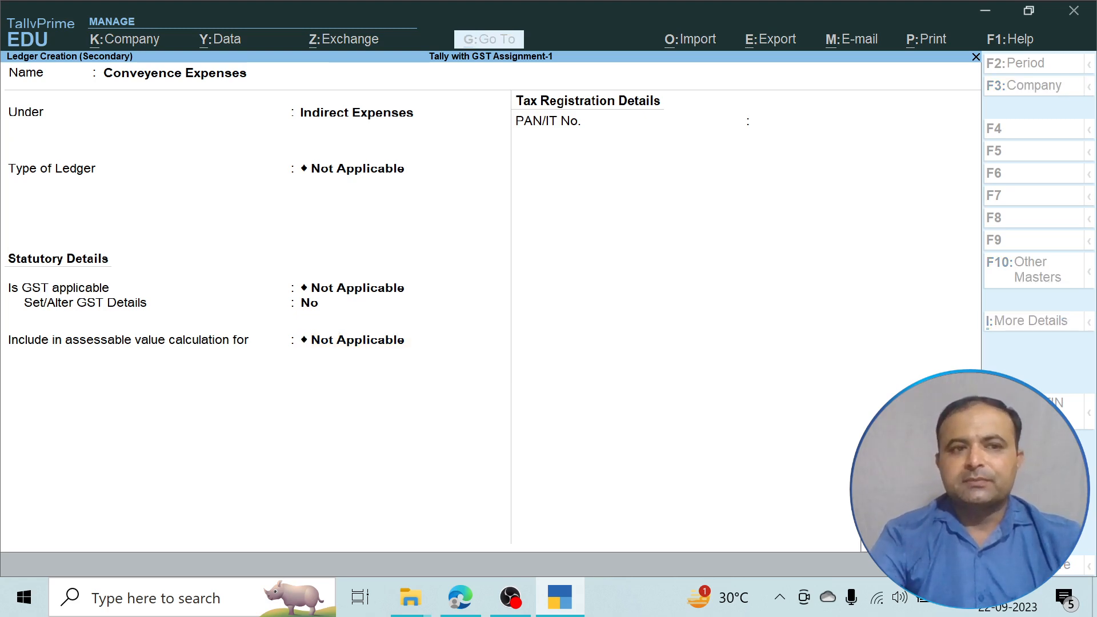
key(Return)
key(ctrl)
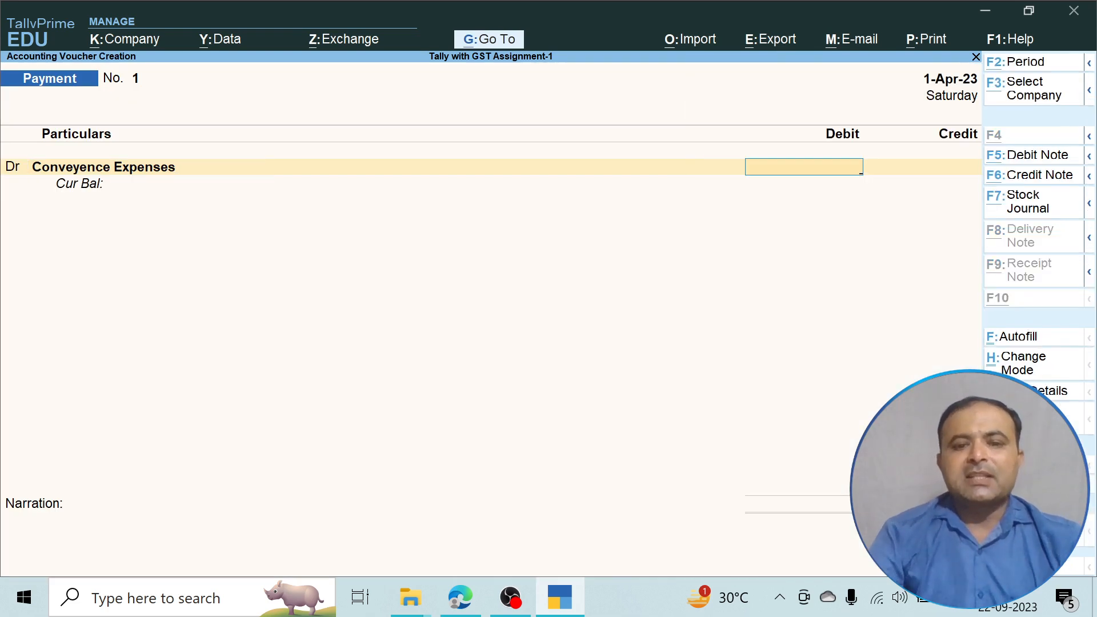
Debit Conveyence Expenses 1,000 and credit Cash 1,000.
key(alt+Tab)
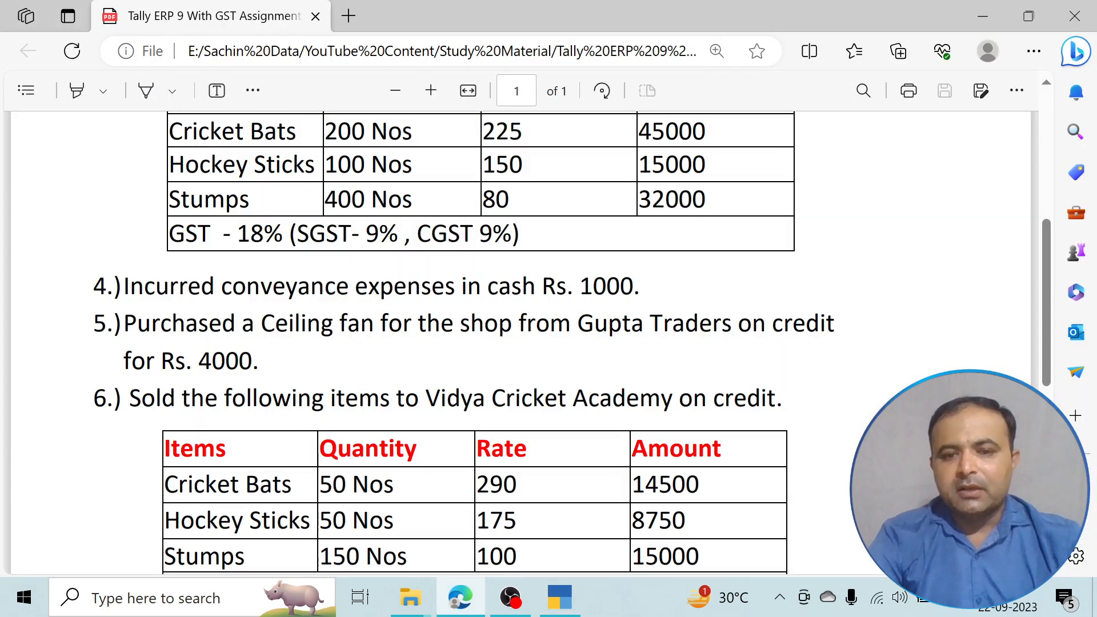
key(alt+Tab)
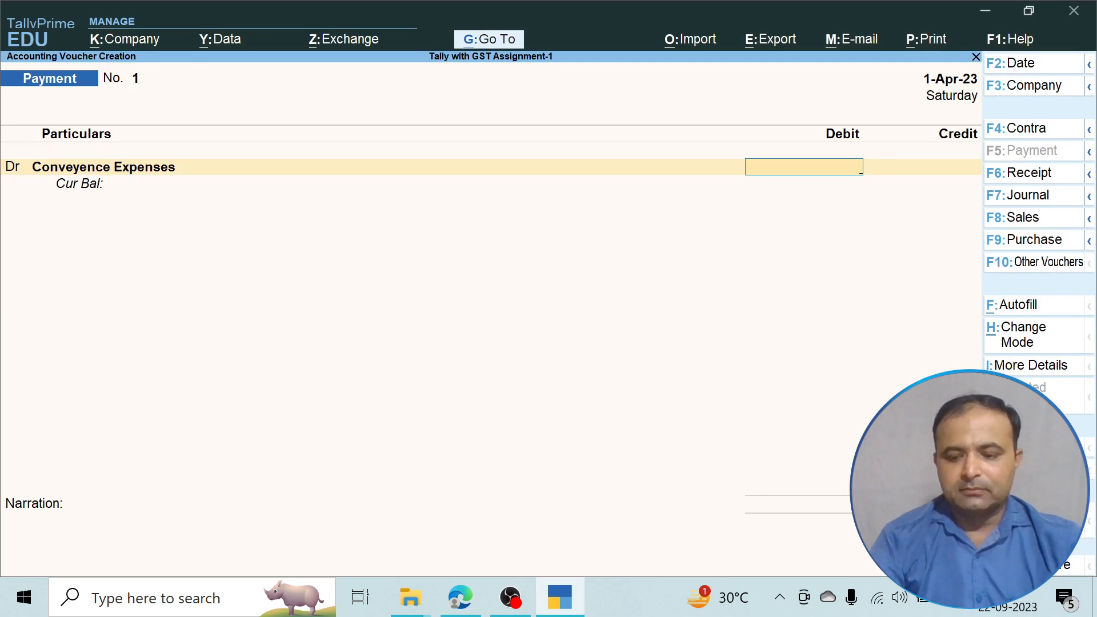
text(1000)
key(Return)
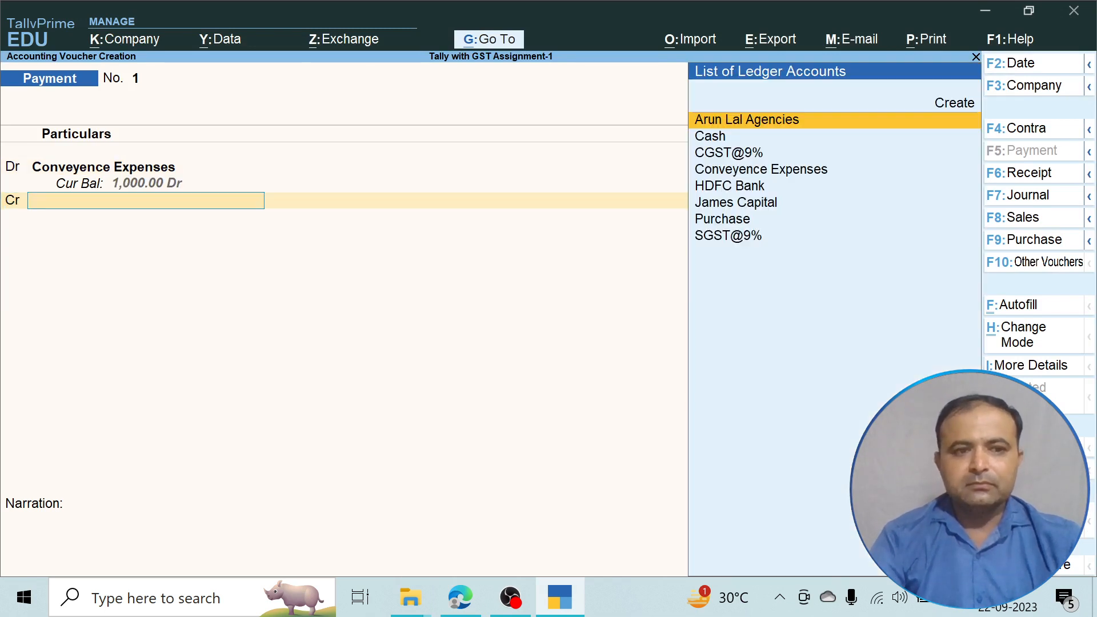
key(Down)
key(Return)
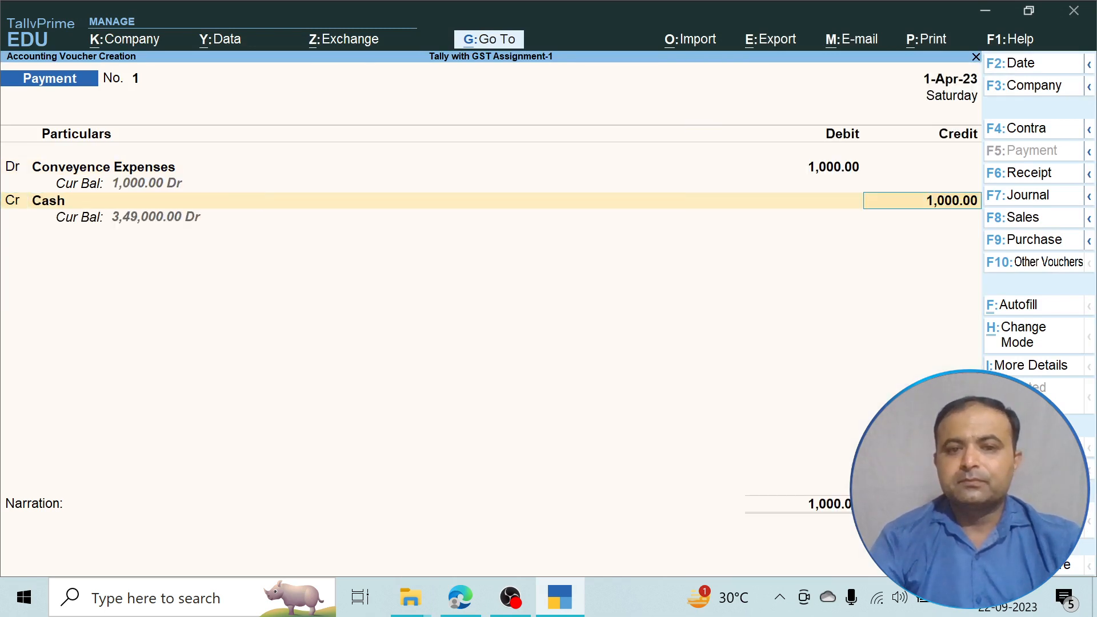
key(Return)
Add the narration 'Being conveyece pay by cash', correcting the misspelt 'chas'.
text(Bein)
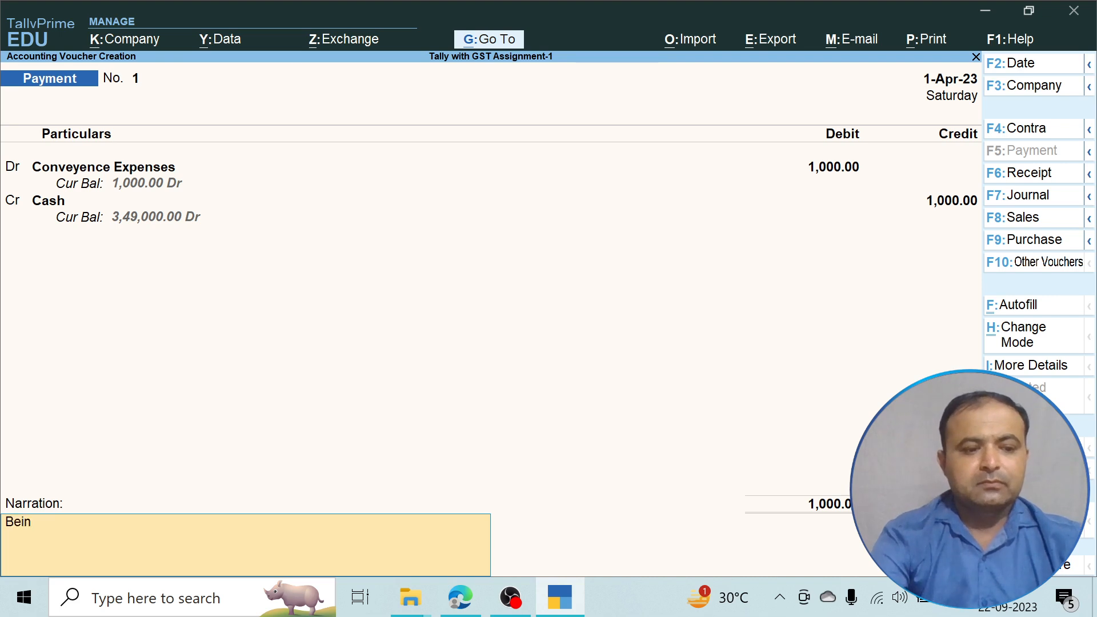
text(g conv)
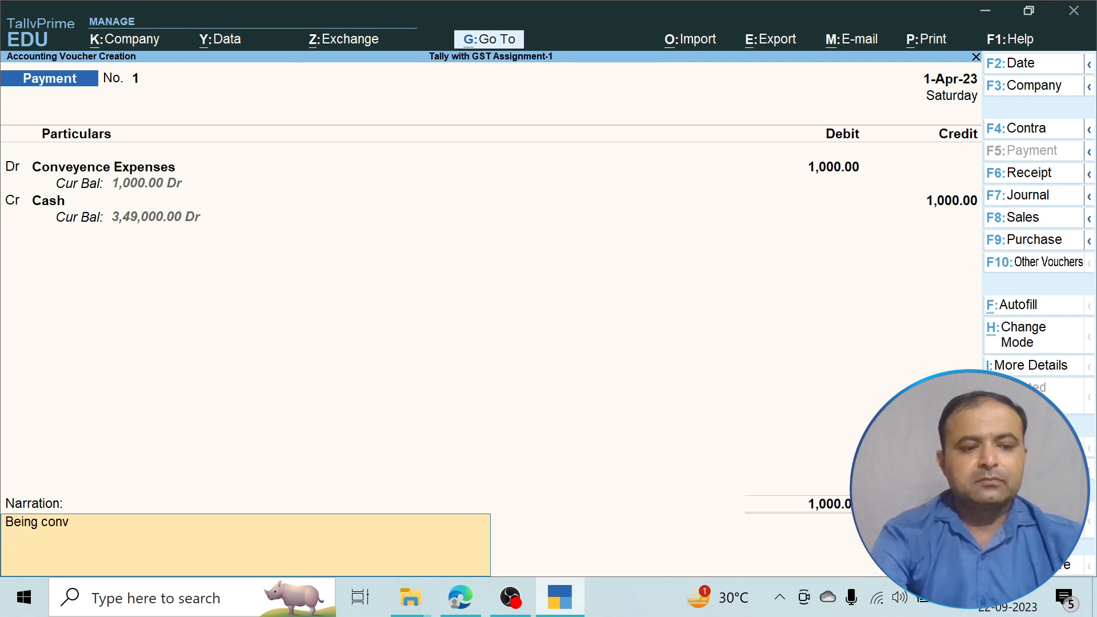
text(eyece pa)
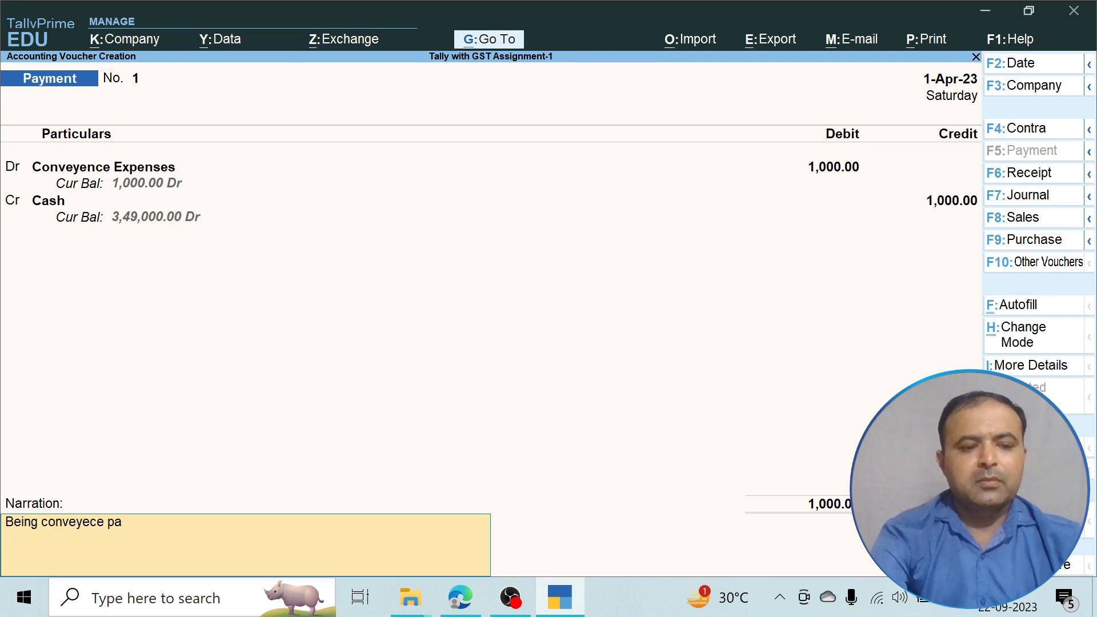
text(y by chas)
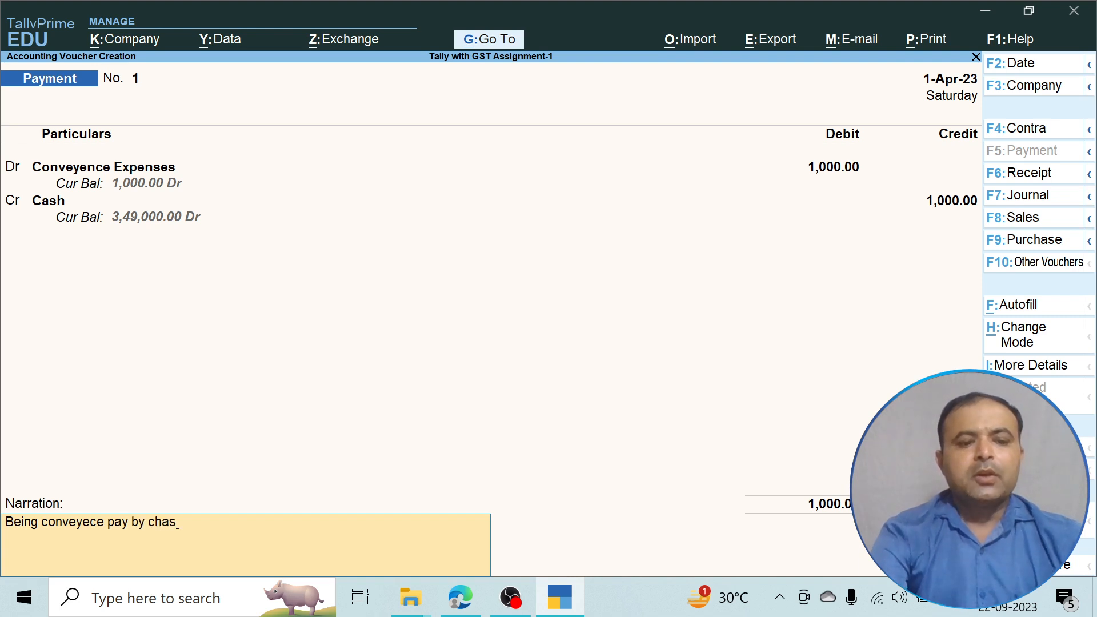
key(Return)
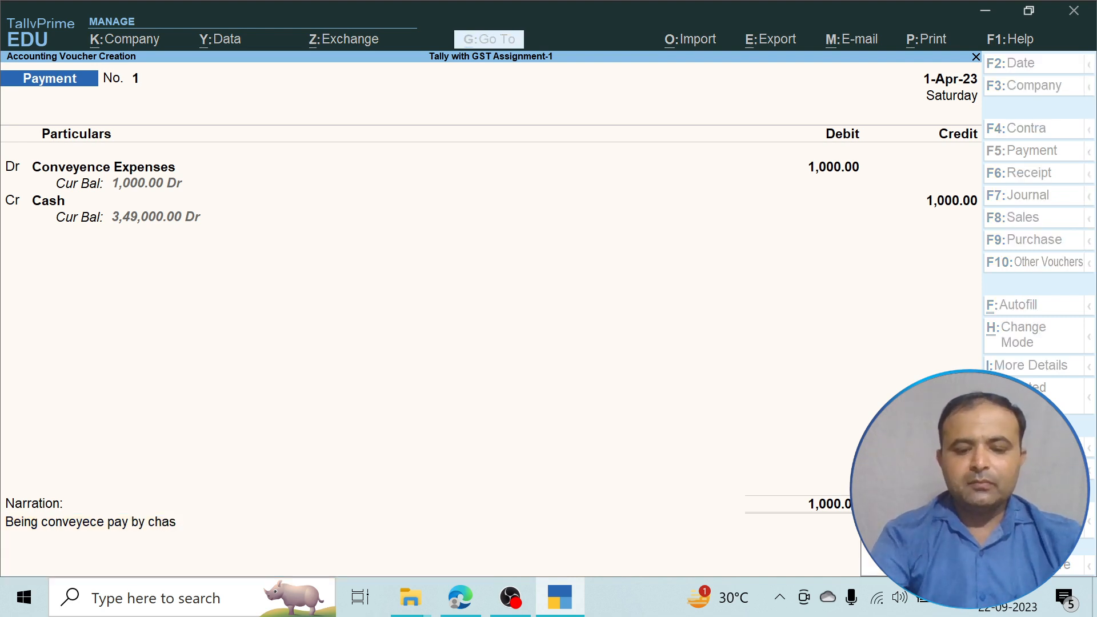
key(n)
key(Return)
key(Return)
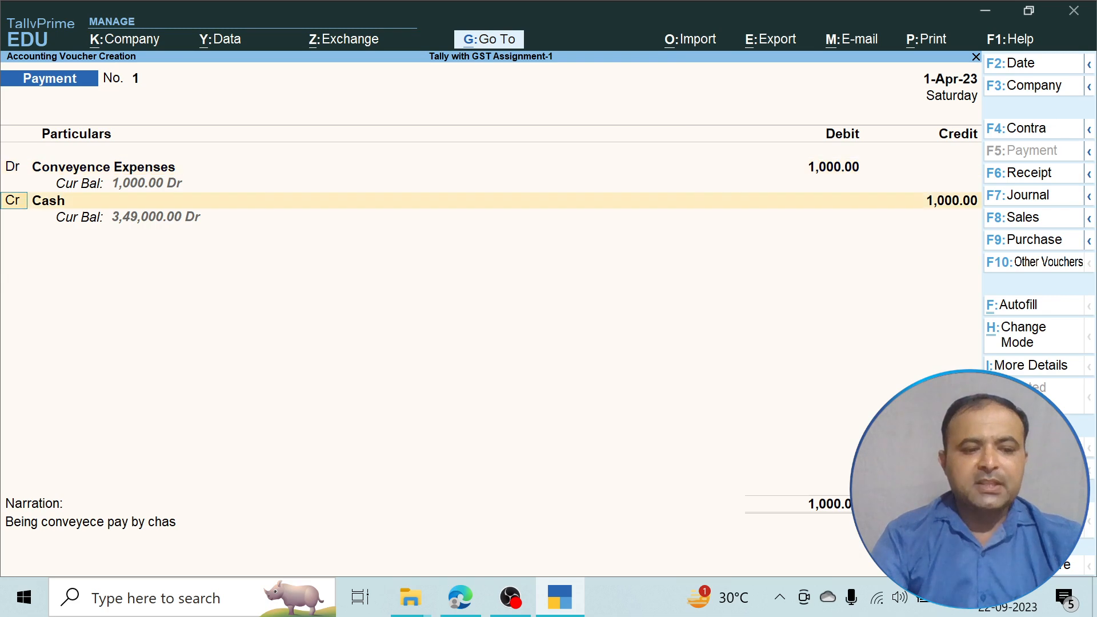
key(Return)
key(Return)
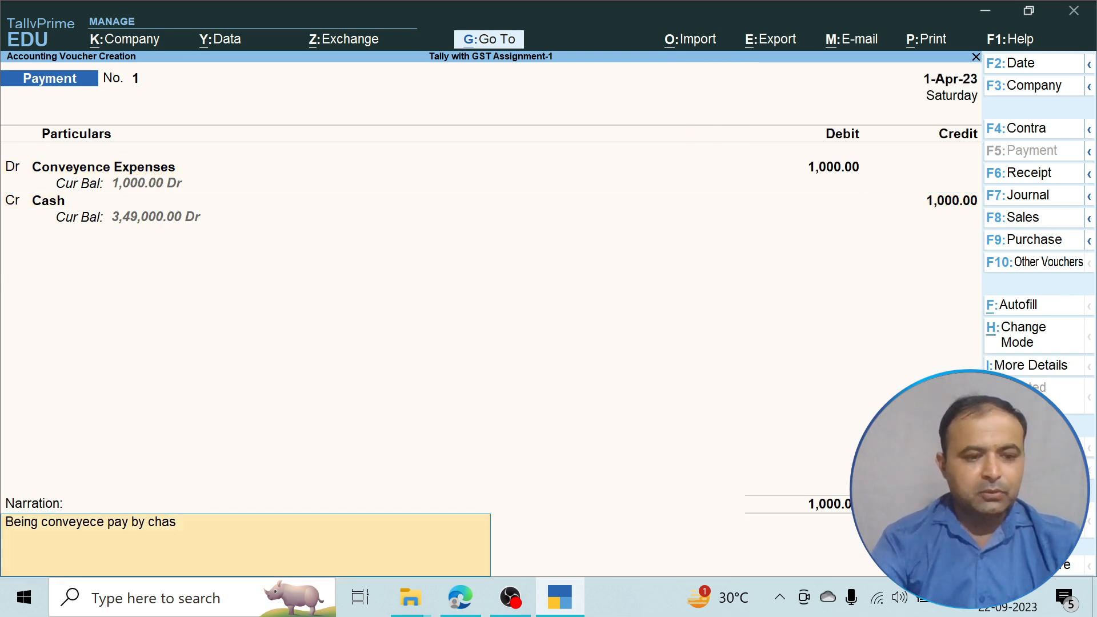
key(BackSpace)
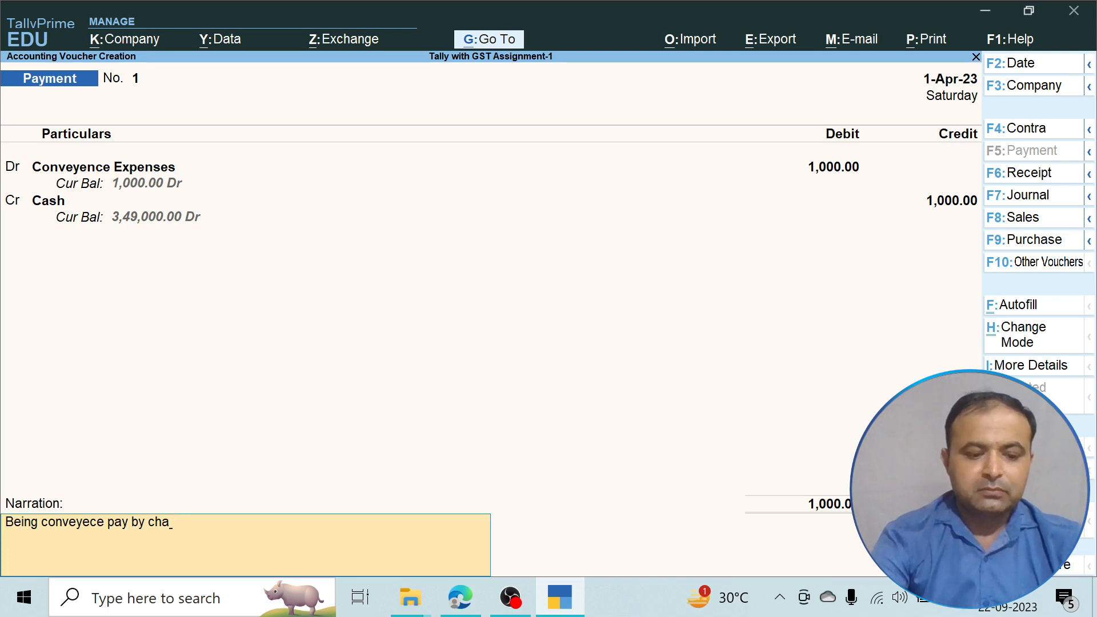
text(sh)
key(BackSpace)
key(BackSpace)
key(BackSpace)
key(BackSpace)
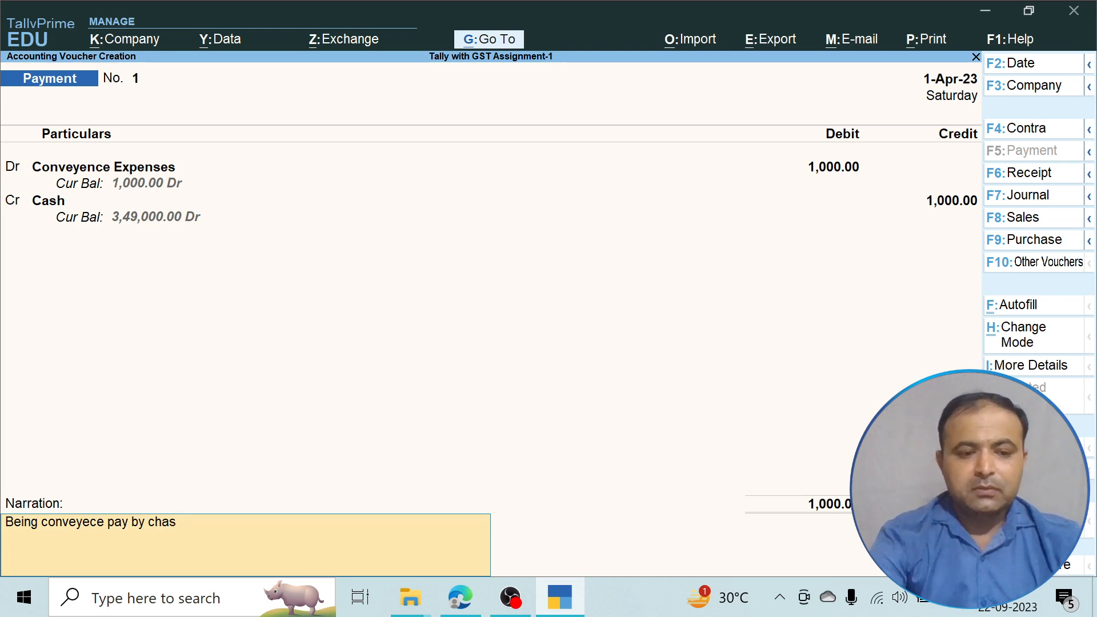
text(ash)
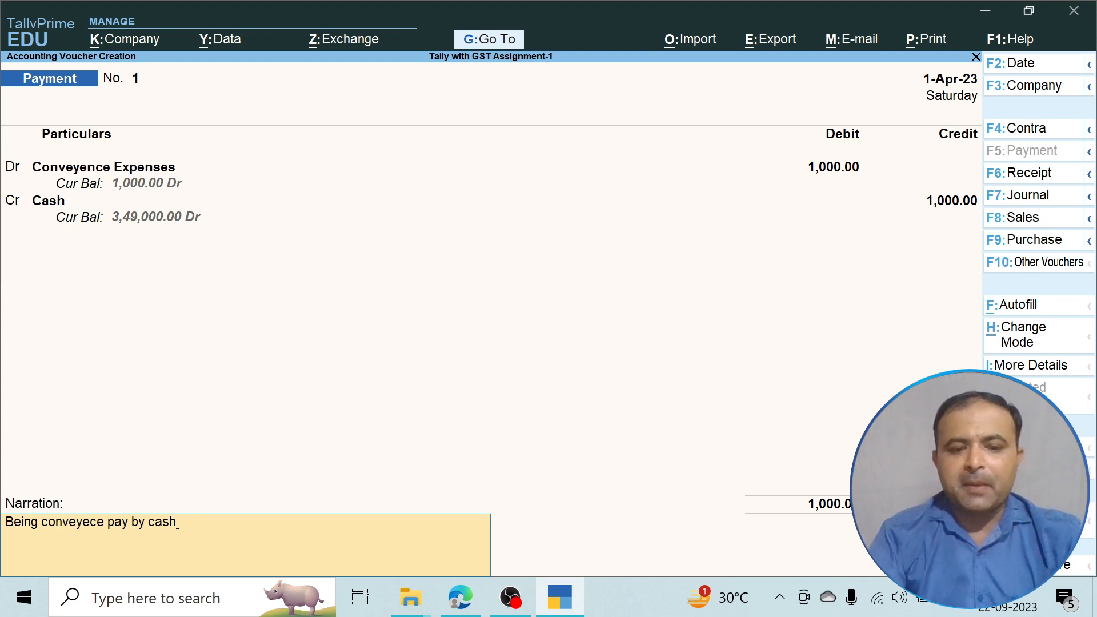
key(Return)
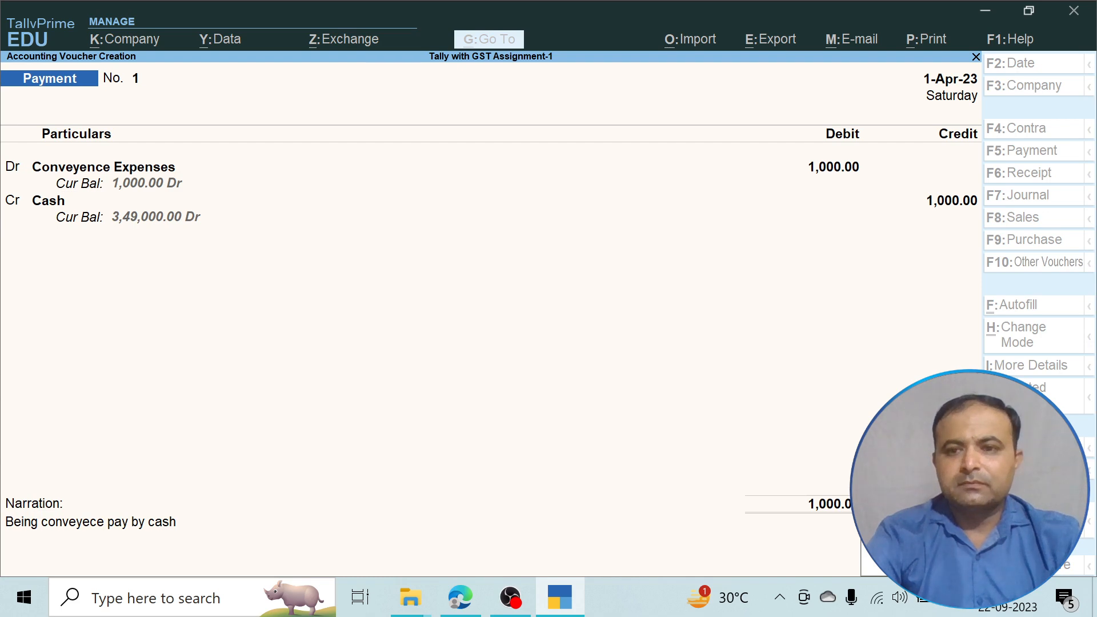
Save the conveyance payment and highlight 'Ceiling fan' in item 5 of the assignment PDF.
key(Return)
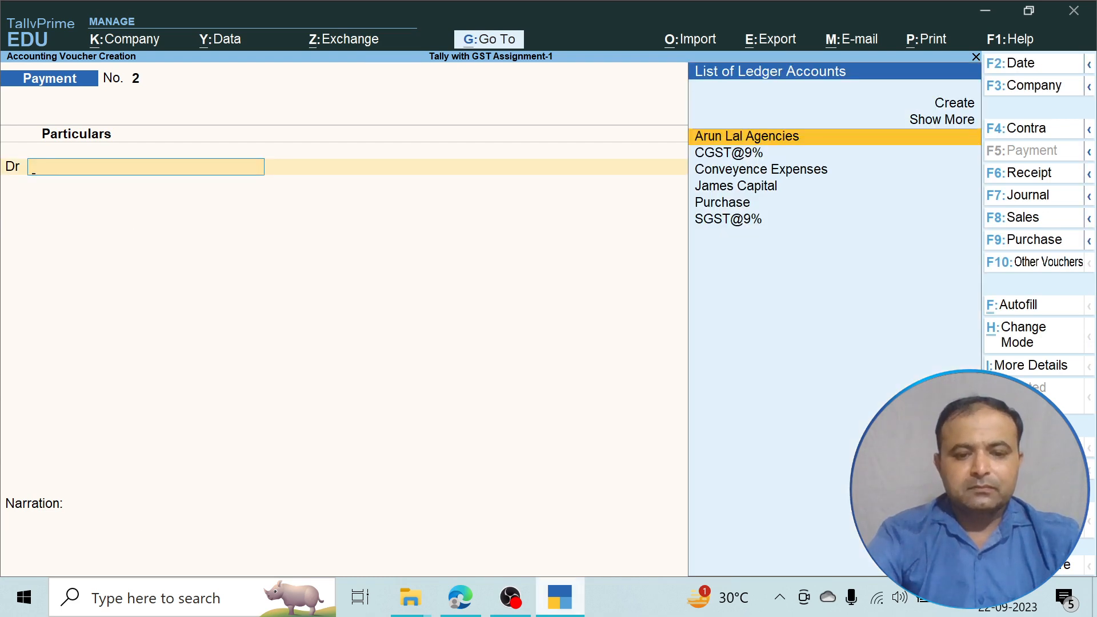
click(461, 597)
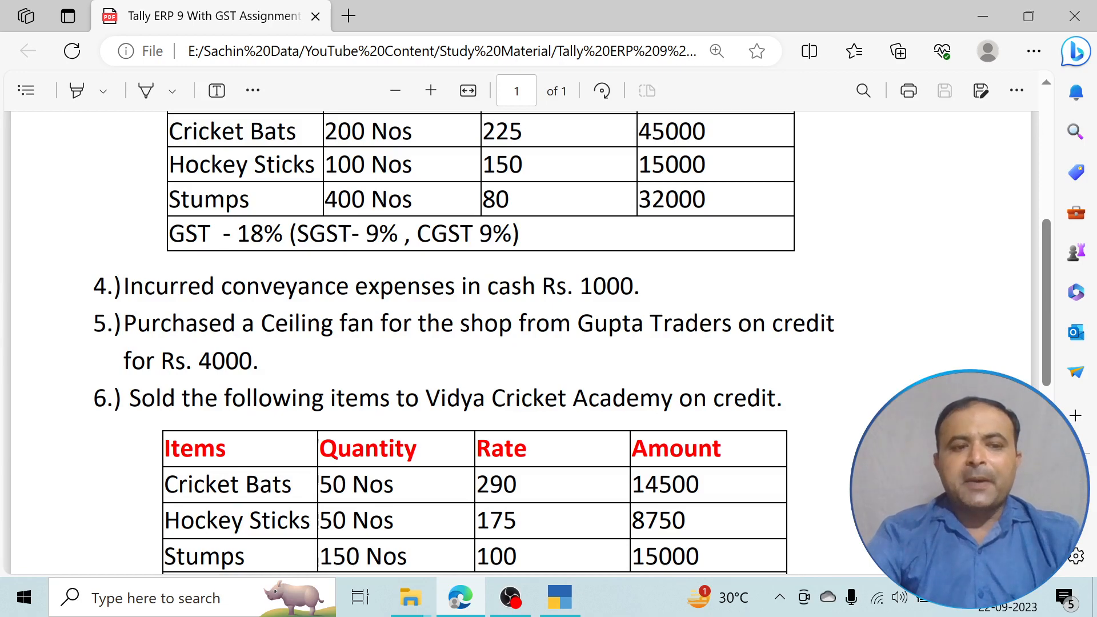
scroll(514, 343, down, 2)
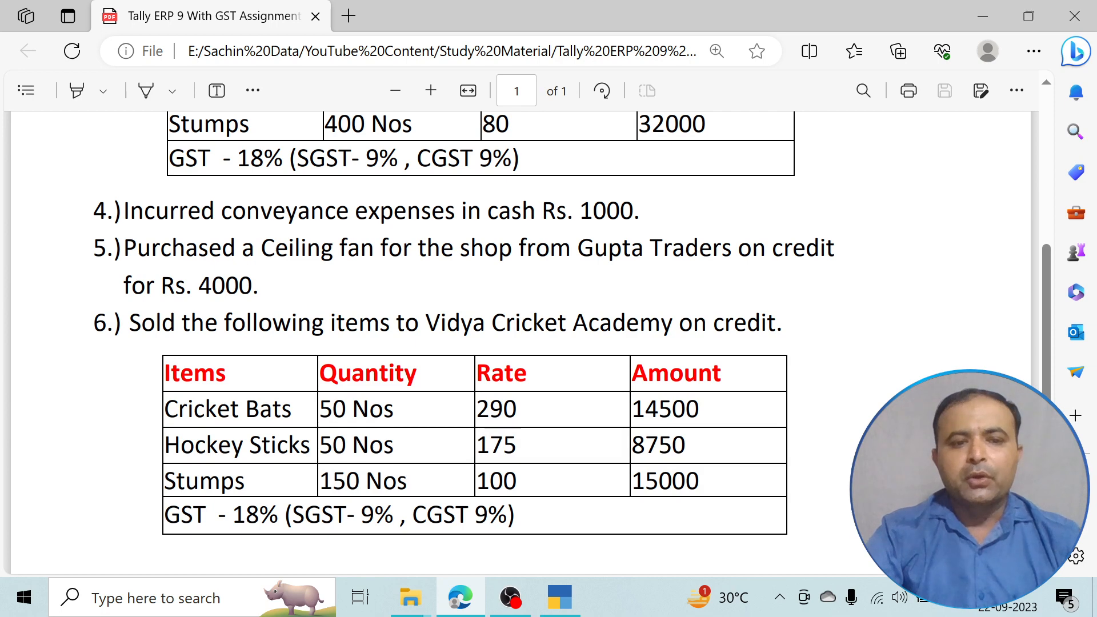
drag(261, 249, 374, 249)
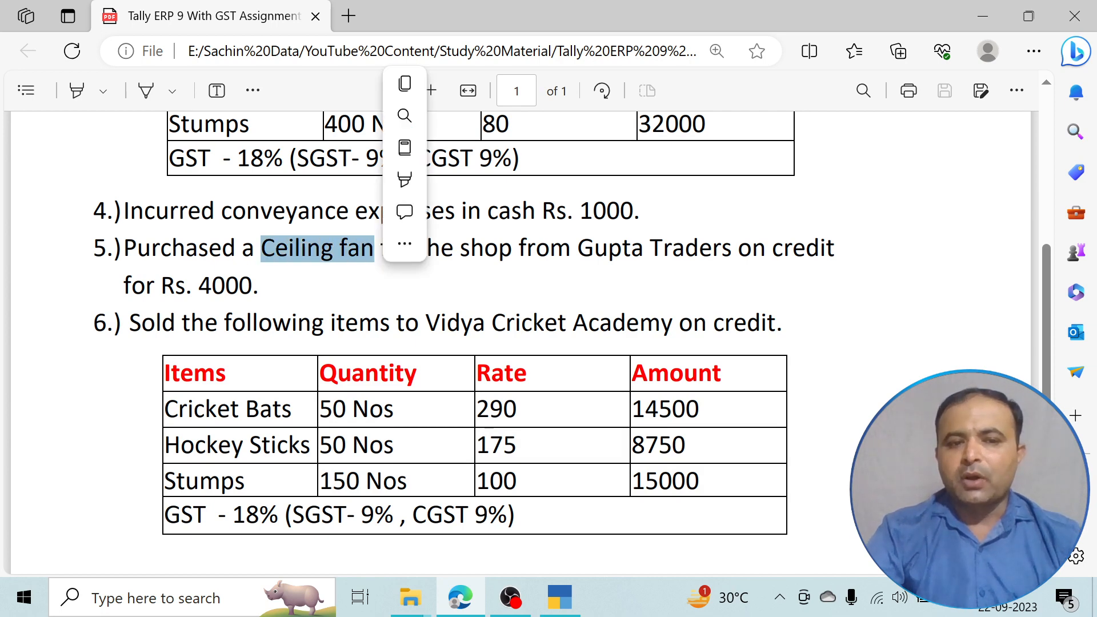
click(400, 287)
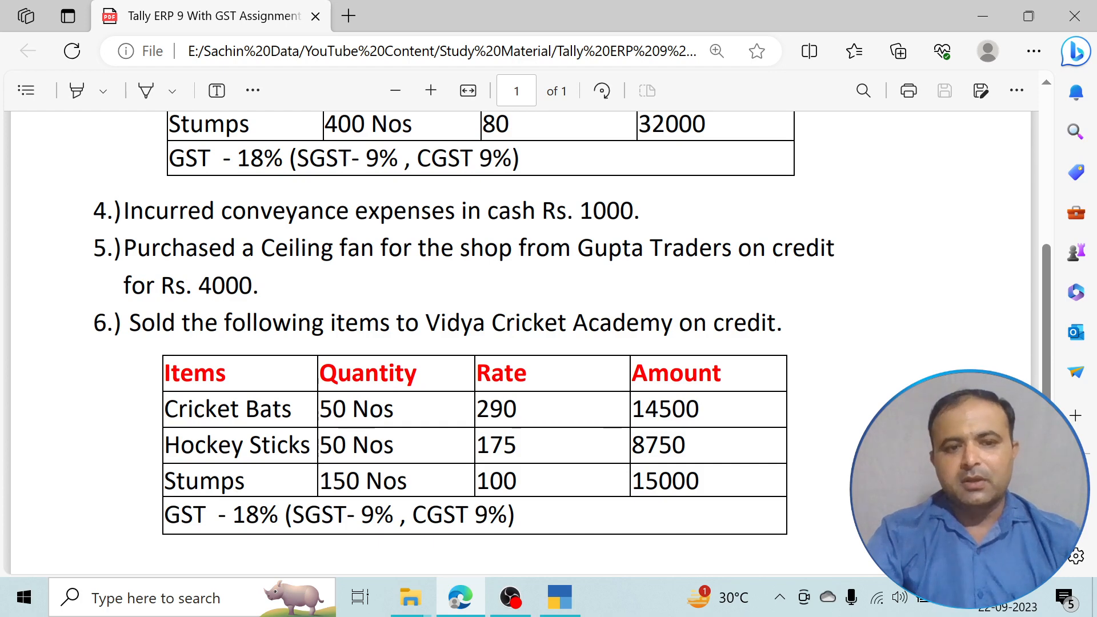
drag(255, 248, 374, 248)
click(375, 275)
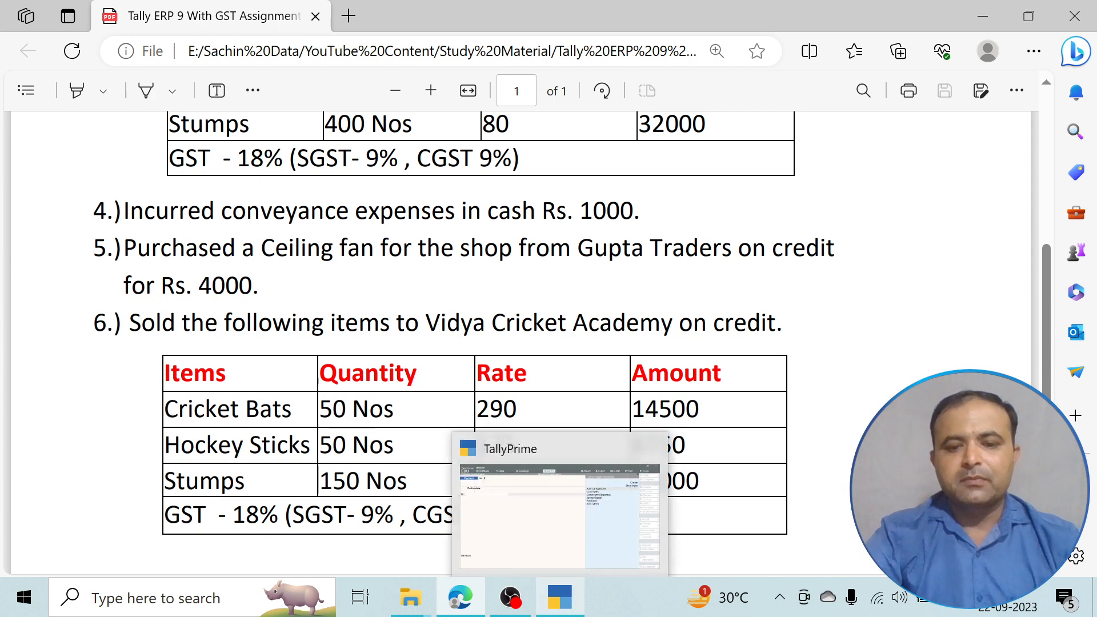
click(559, 598)
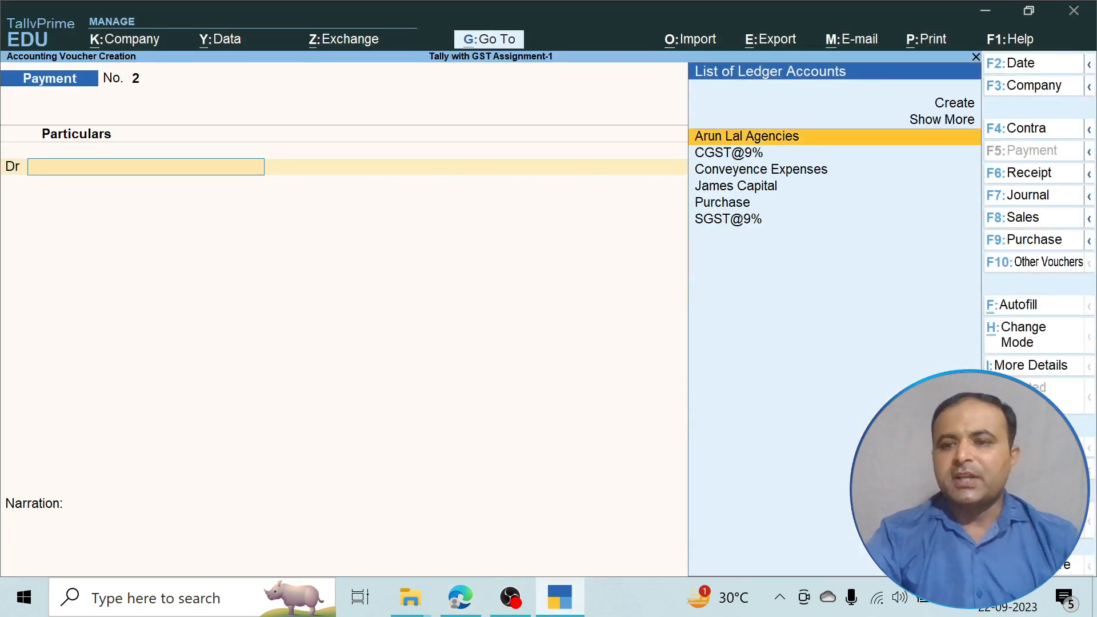
Start a Journal voucher (F7) and create a new ledger named 'Ceiling Fan'.
key(F7)
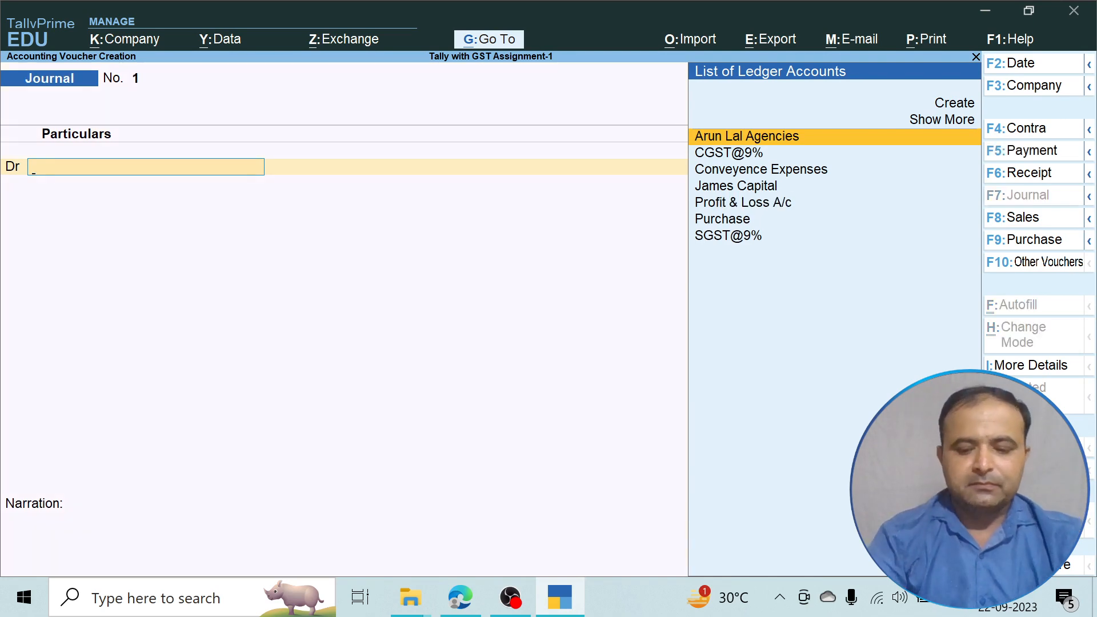
key(Up)
key(Up)
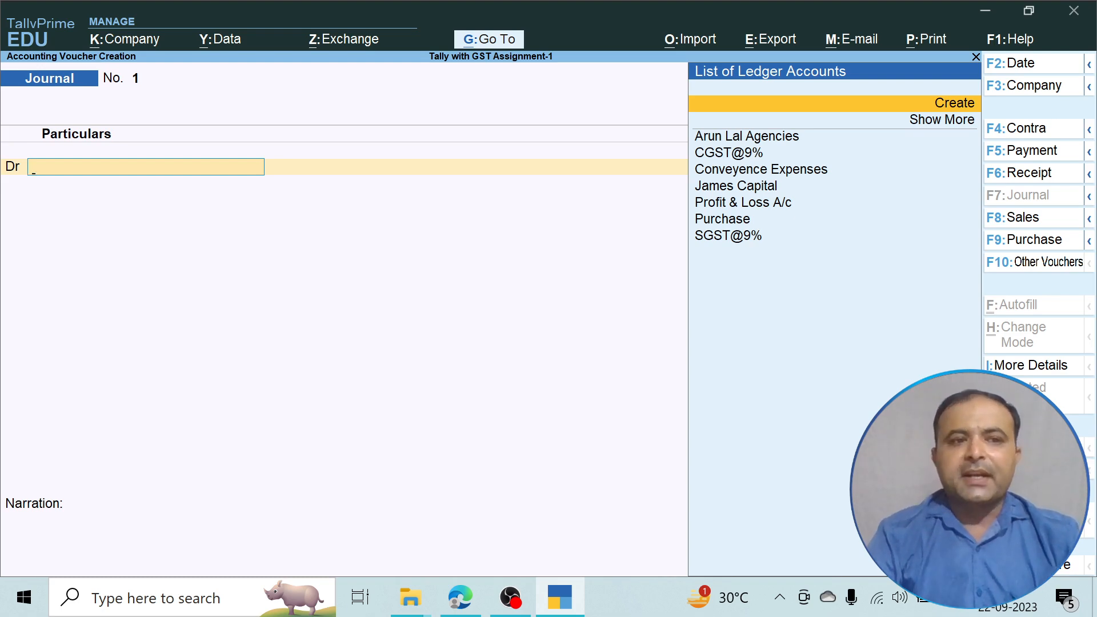
key(Return)
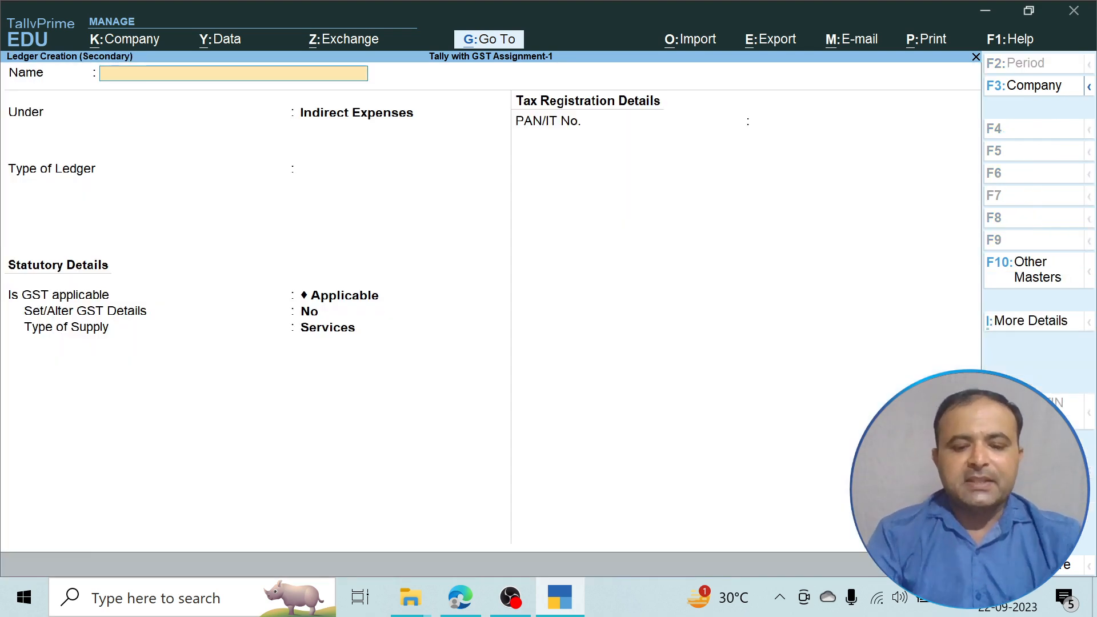
text(Ceiling Fan)
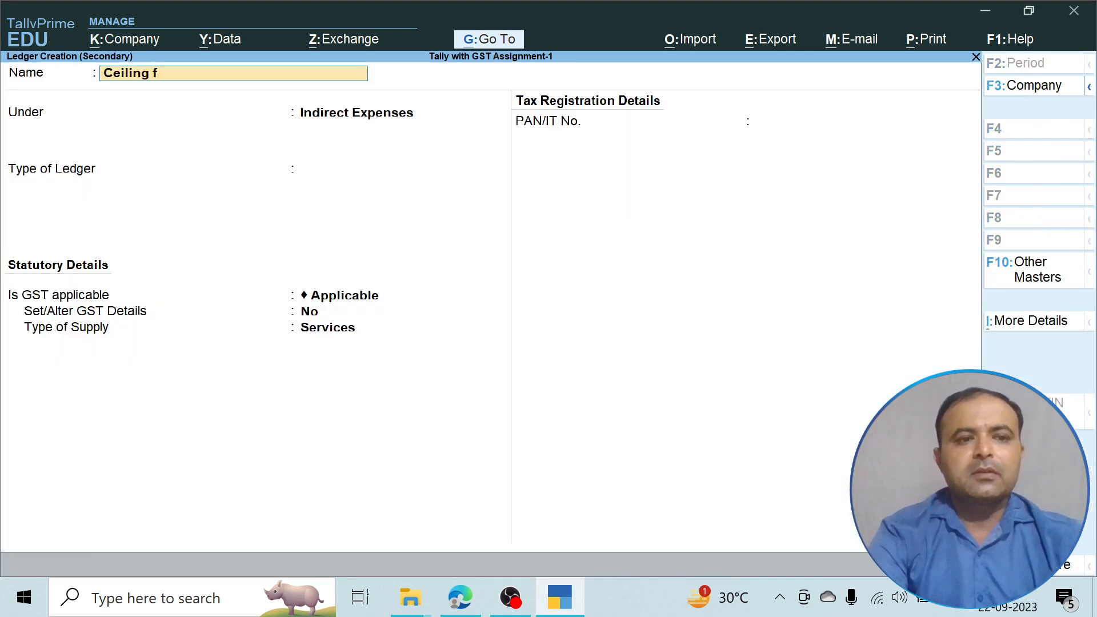
key(Return)
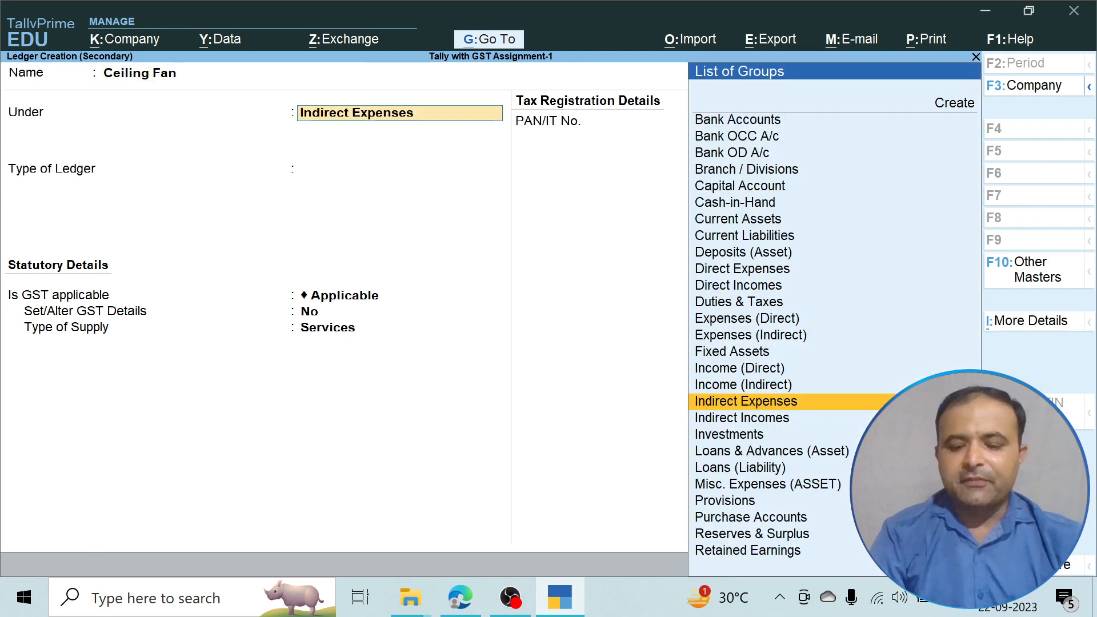
Place Ceiling Fan under Fixed Assets with GST not applicable and save the ledger.
key(Up)
key(Up)
key(Up)
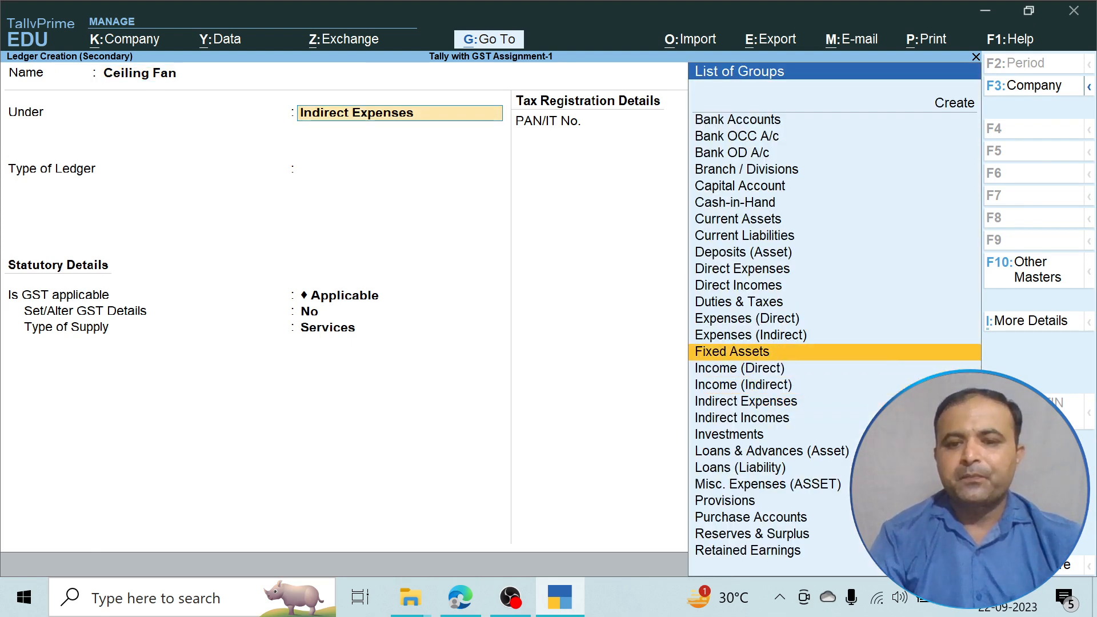
key(Return)
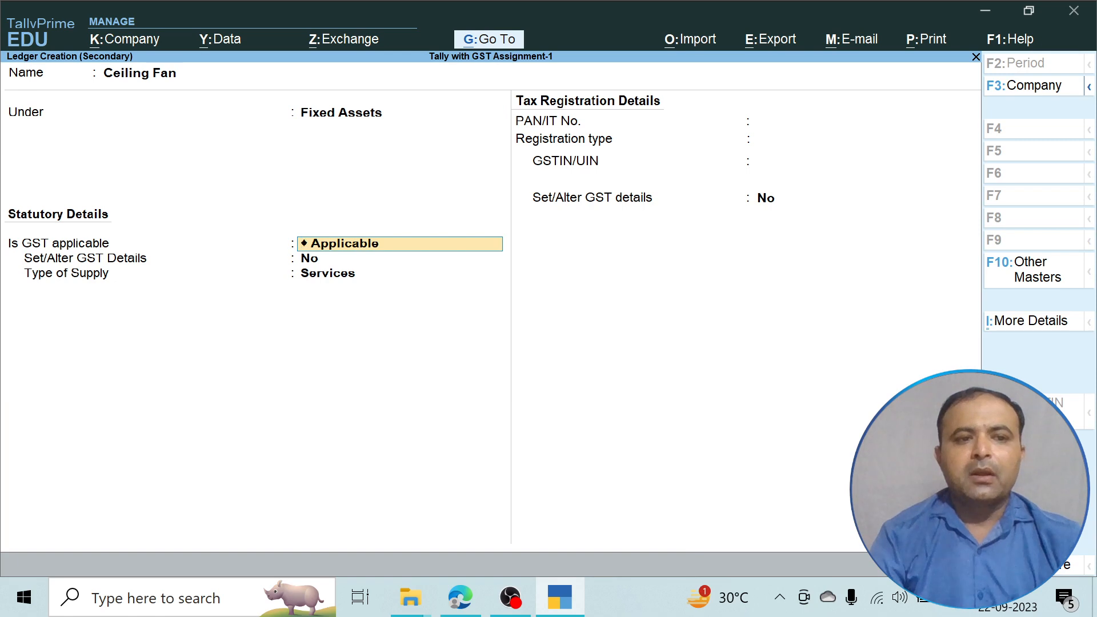
key(Return)
key(BackSpace)
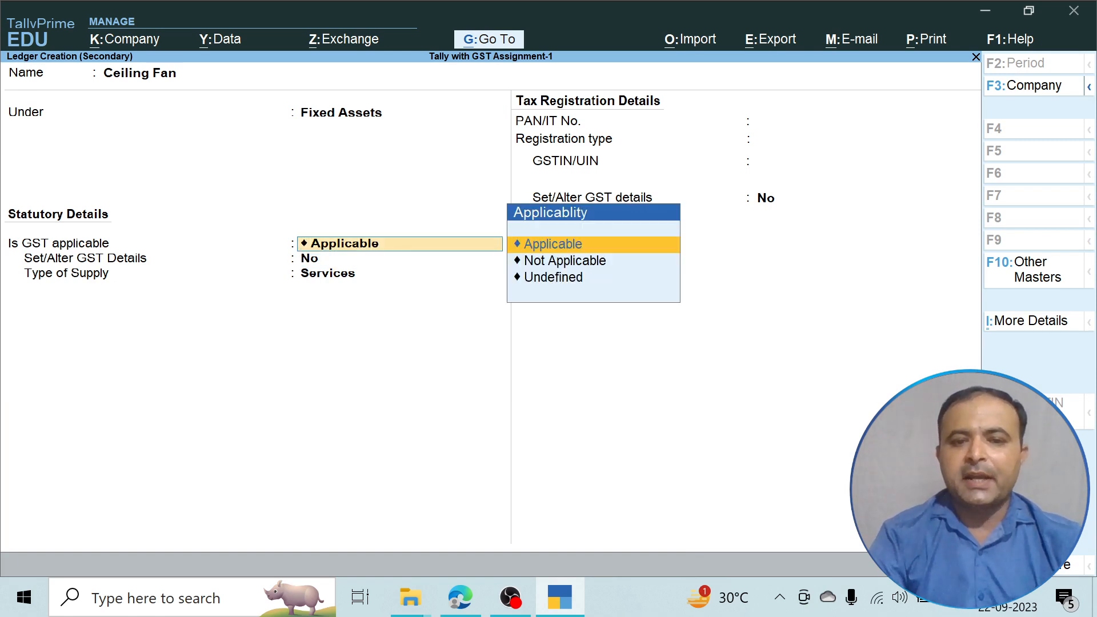
key(Down)
key(Return)
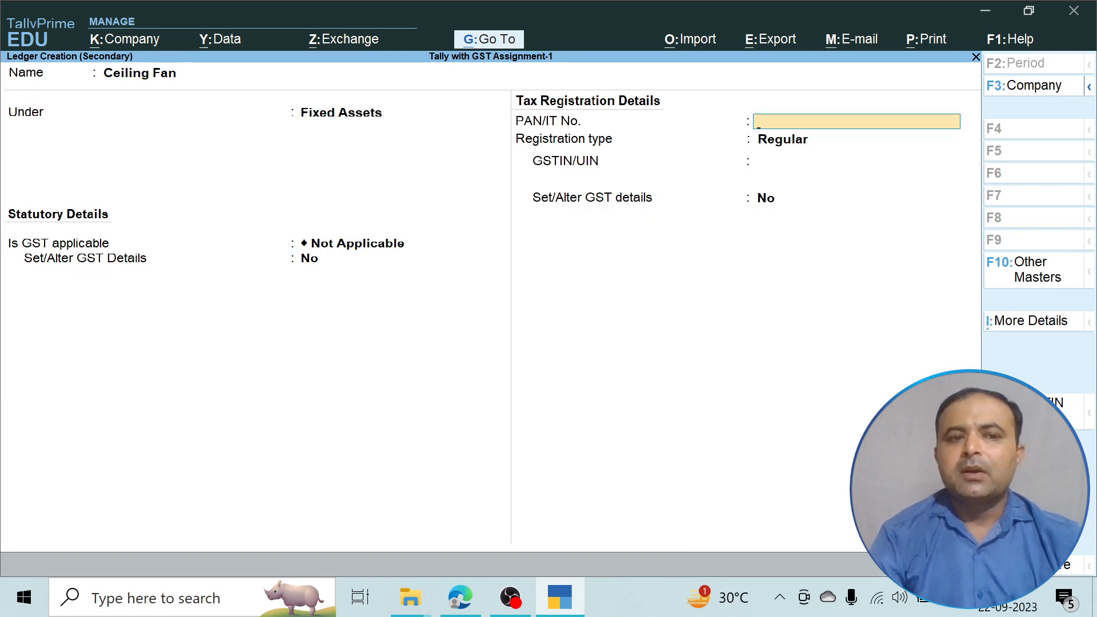
key(Return)
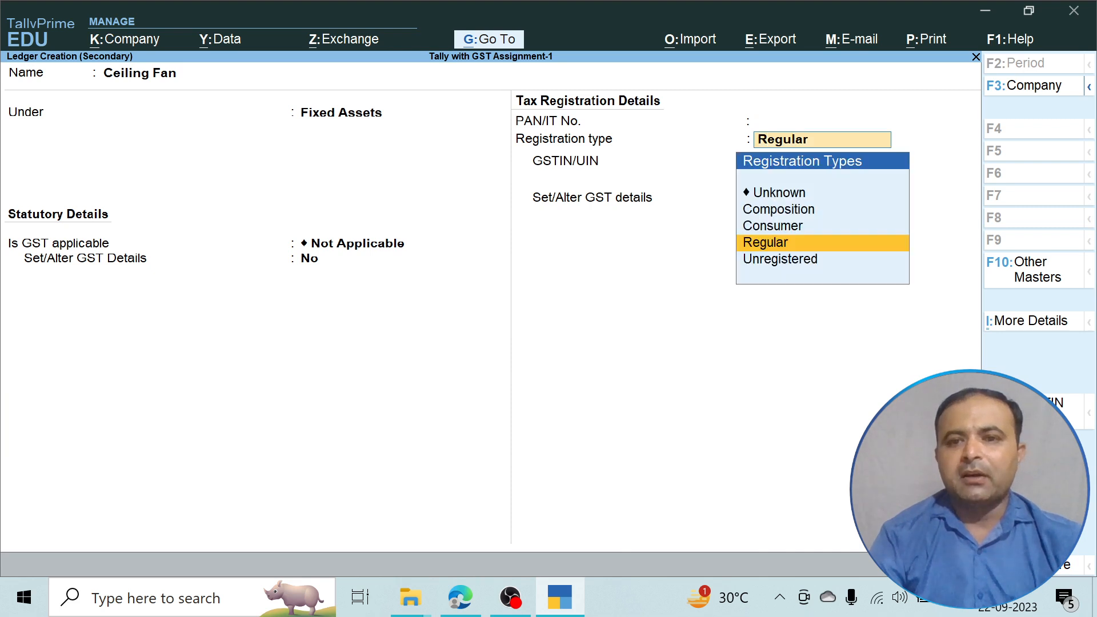
key(Return)
key(Return)
key(Return)
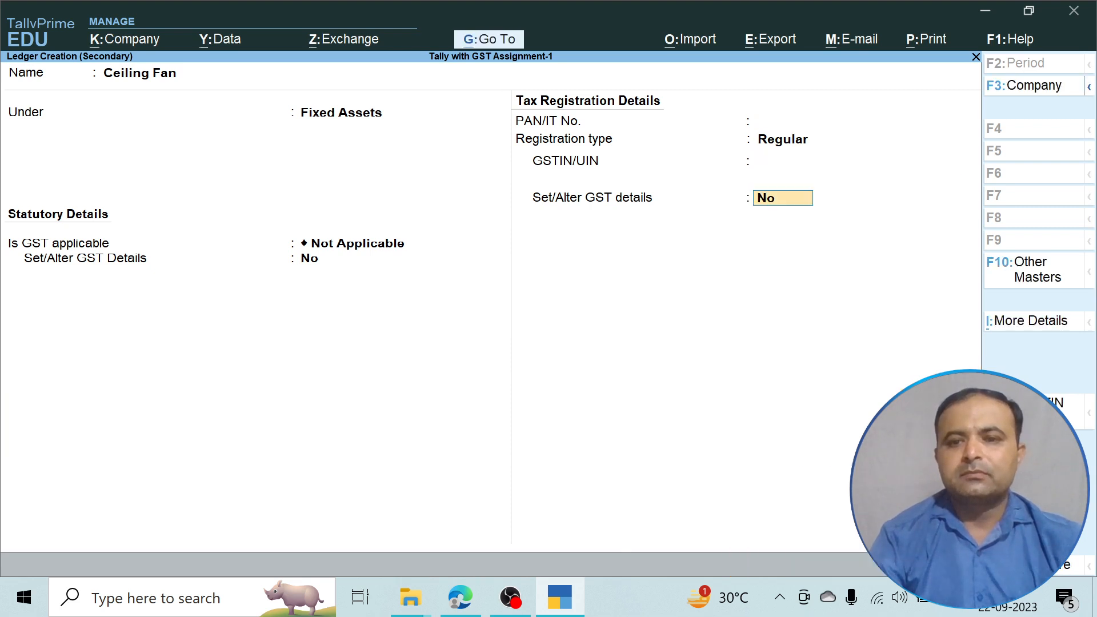
key(Return)
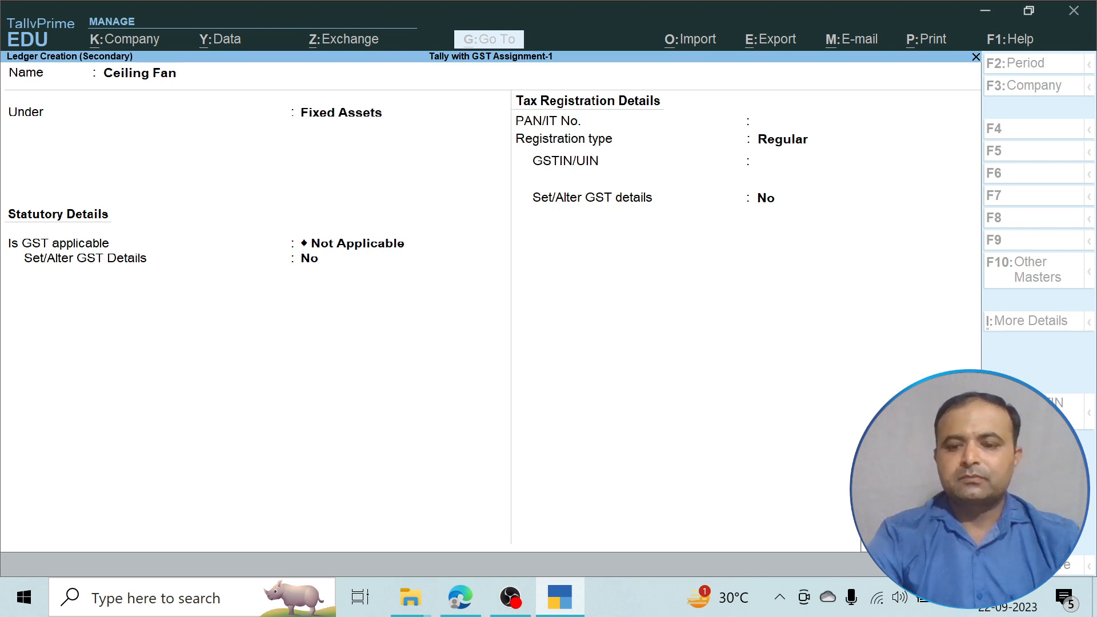
key(ctrl+a)
key(alt+Tab)
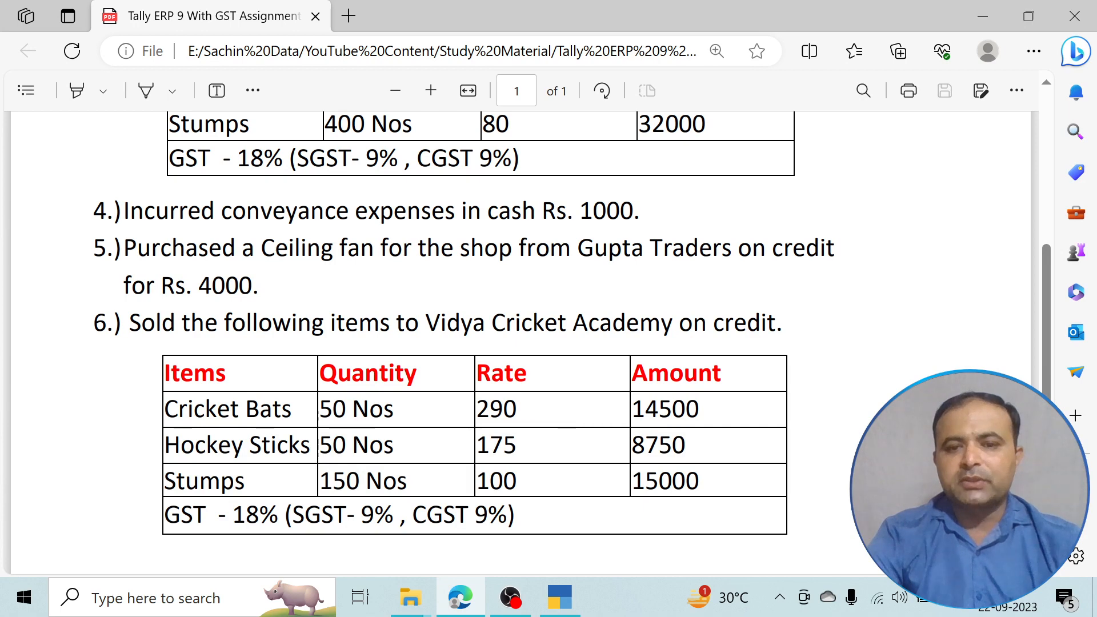
key(alt+Tab)
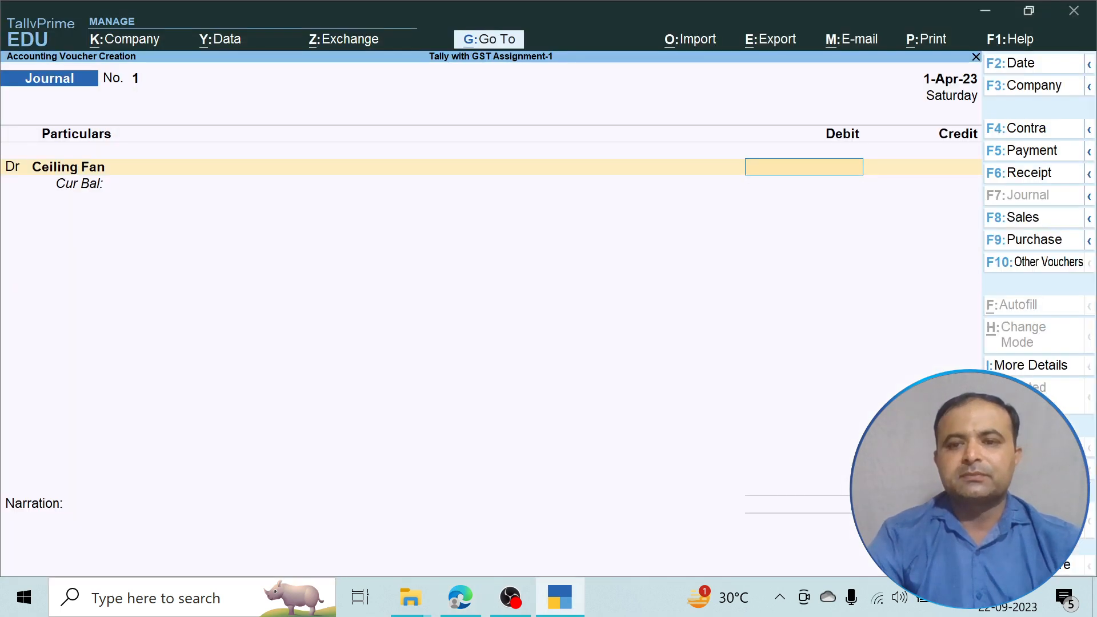
Debit Ceiling Fan 4,000 and create a Gupta Traders ledger under Sundry Creditors.
text(4000)
key(Return)
key(Return)
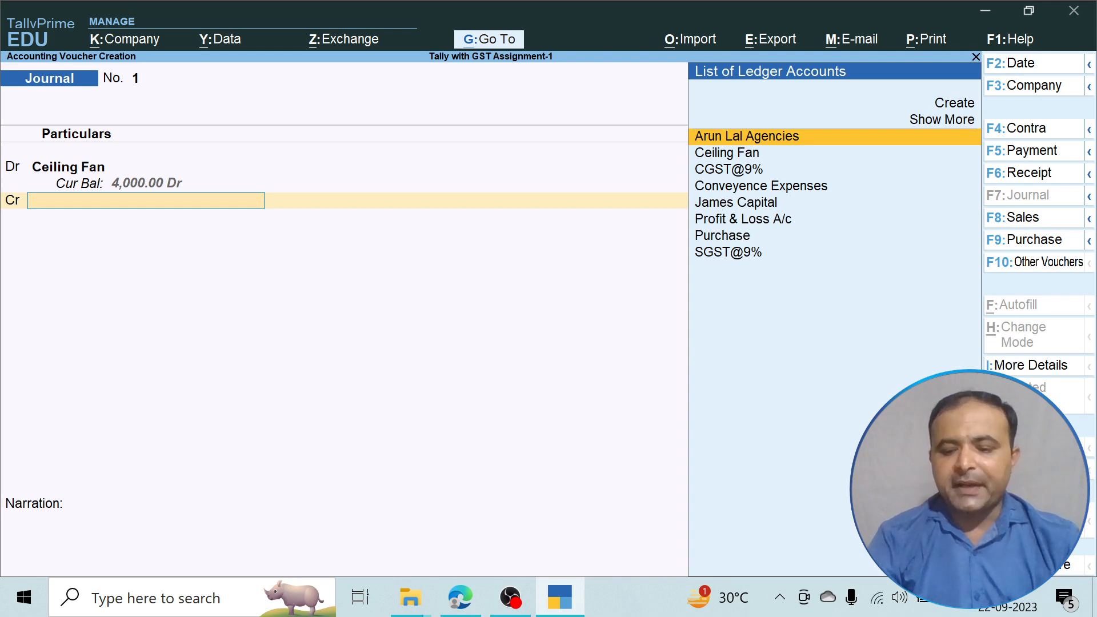
key(Down)
key(Down)
key(Down)
key(Up)
key(Up)
key(Up)
key(Up)
key(Up)
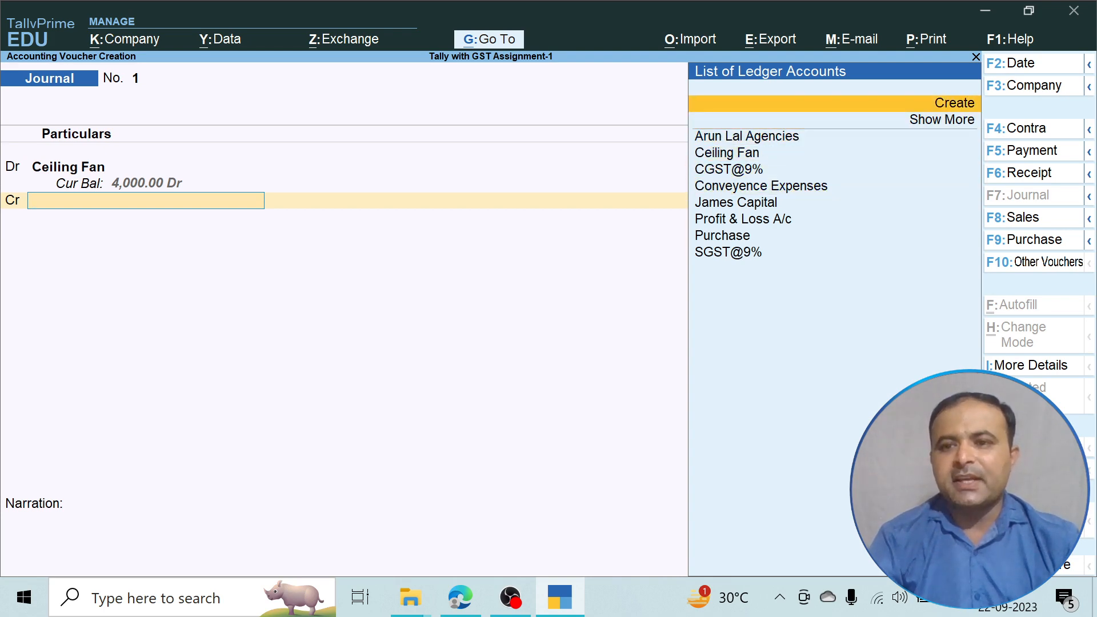
key(Return)
text(G)
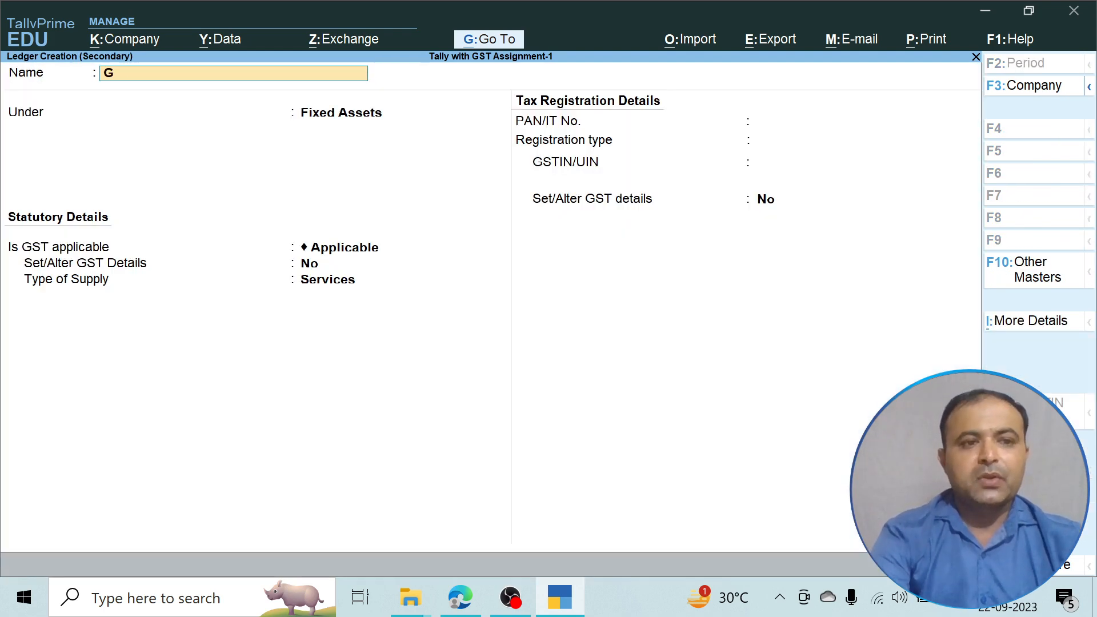
text(upta Traders)
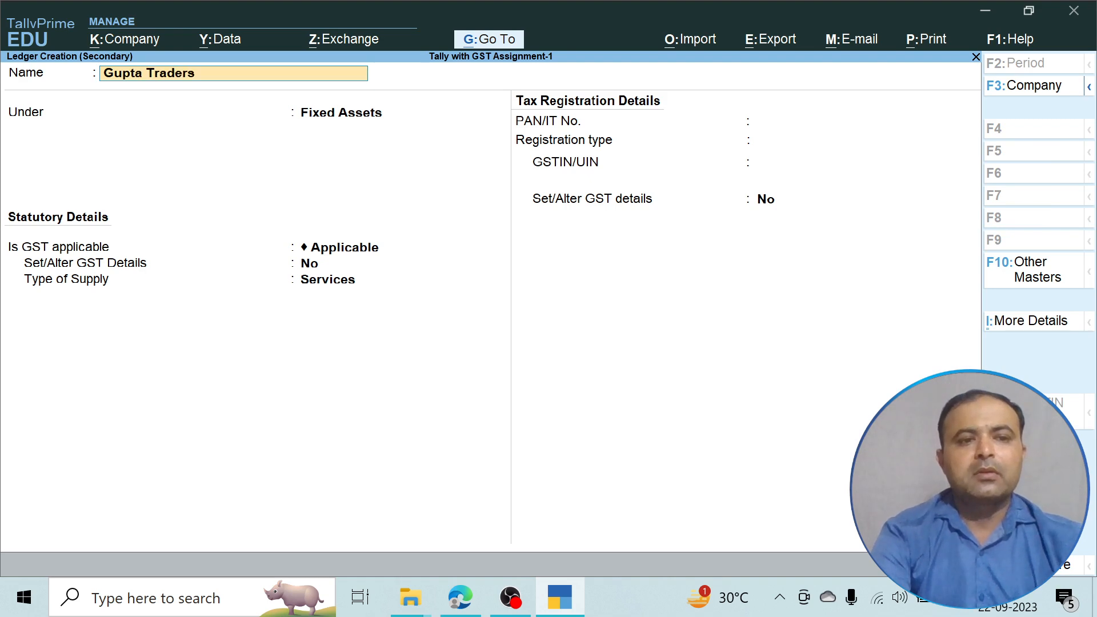
key(Return)
text(S)
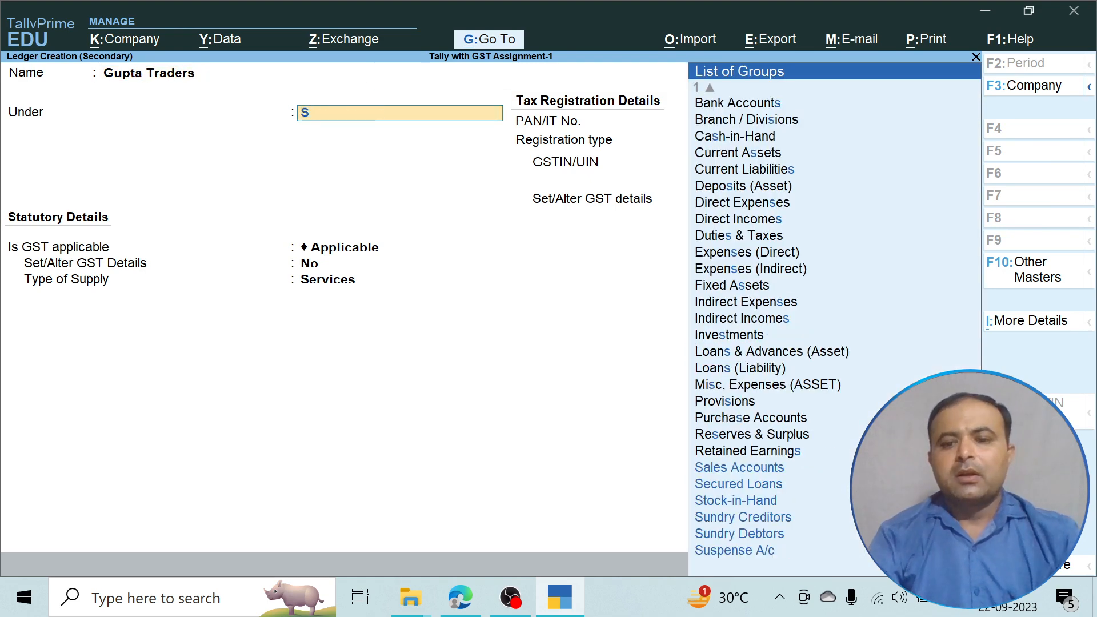
key(Down)
key(Down)
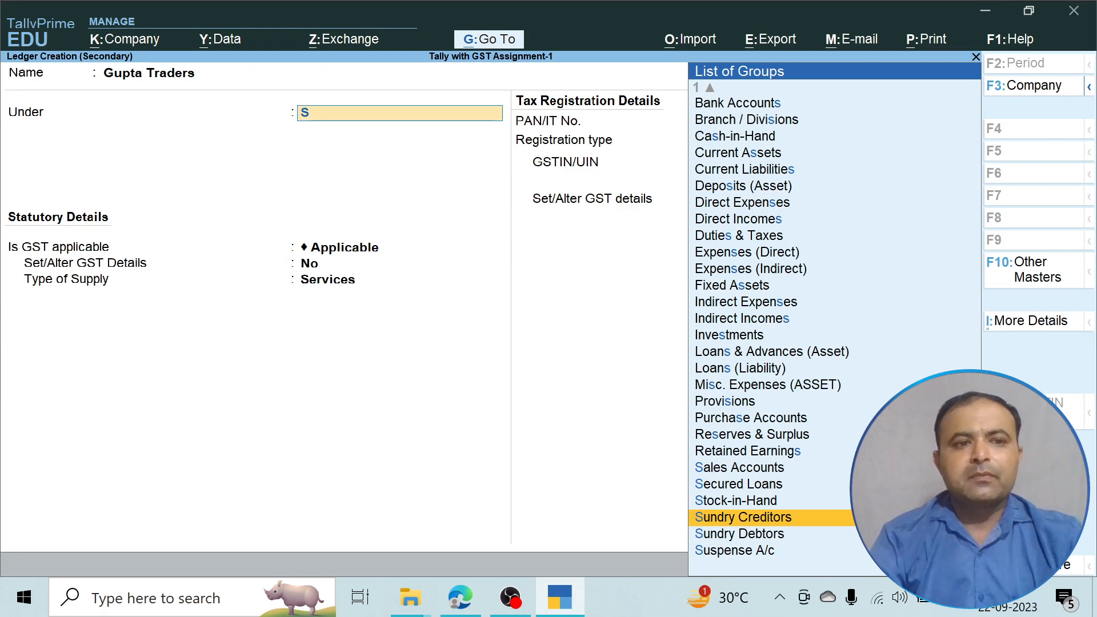
key(Return)
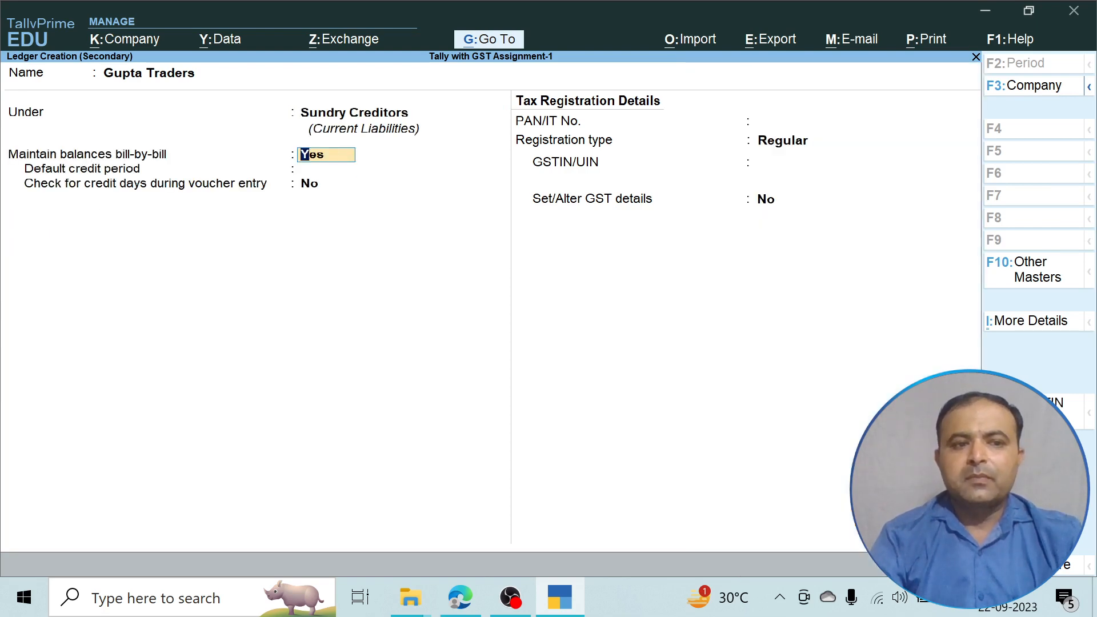
Give Gupta Traders bill-by-bill balances, Regular registration and its pasted GSTIN, then save it.
key(Return)
key(Return)
key(Return)
key(Return)
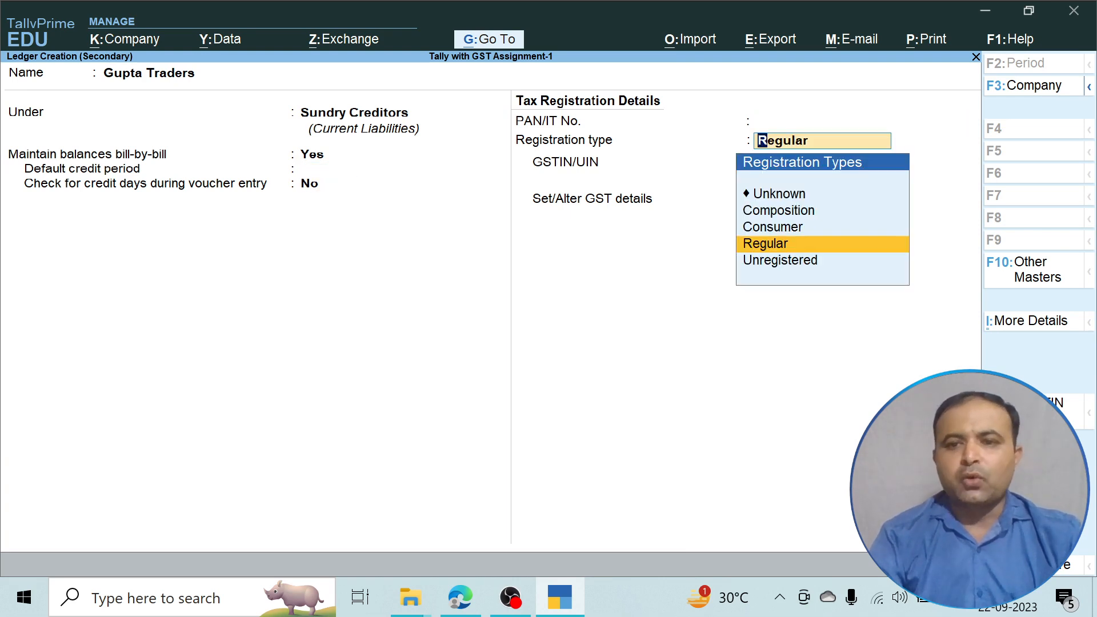
key(Return)
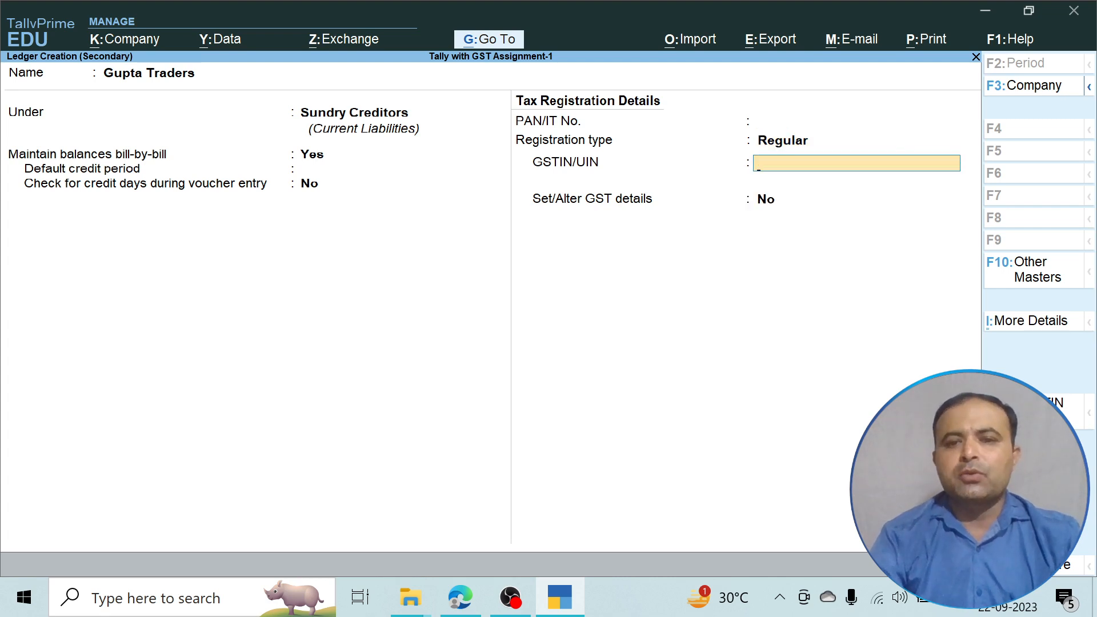
key(BackSpace)
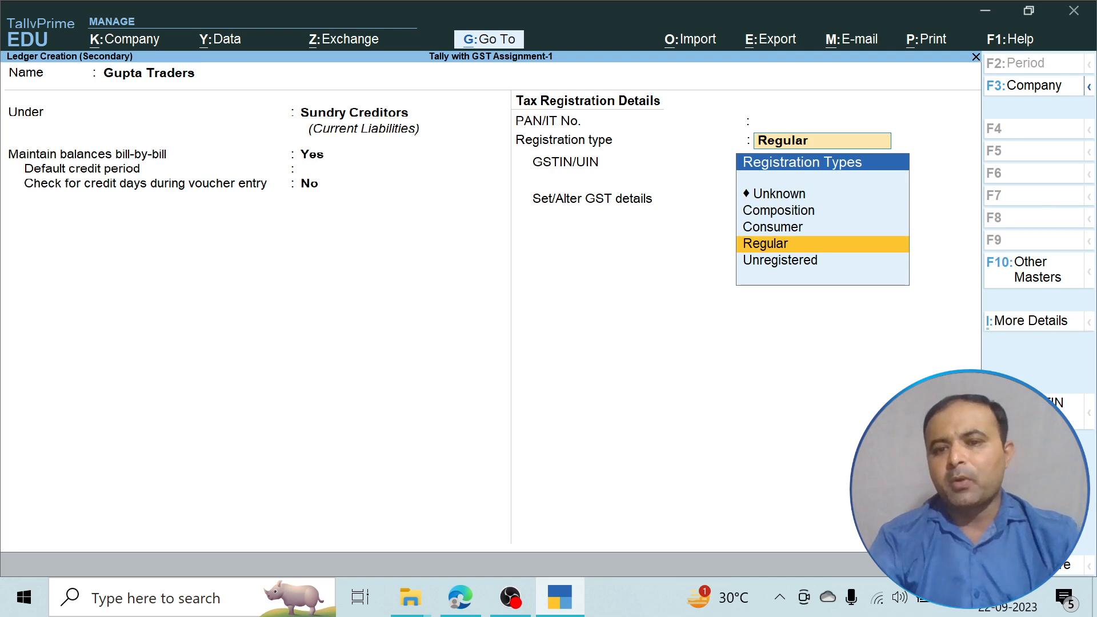
key(Up)
key(Up)
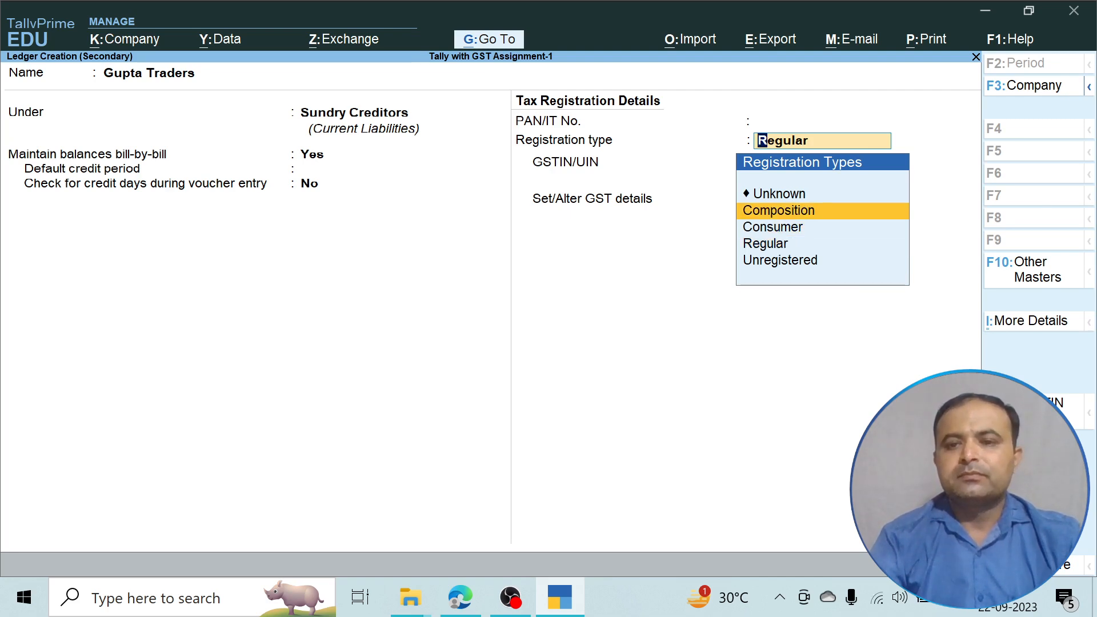
key(Down)
key(Down)
key(Return)
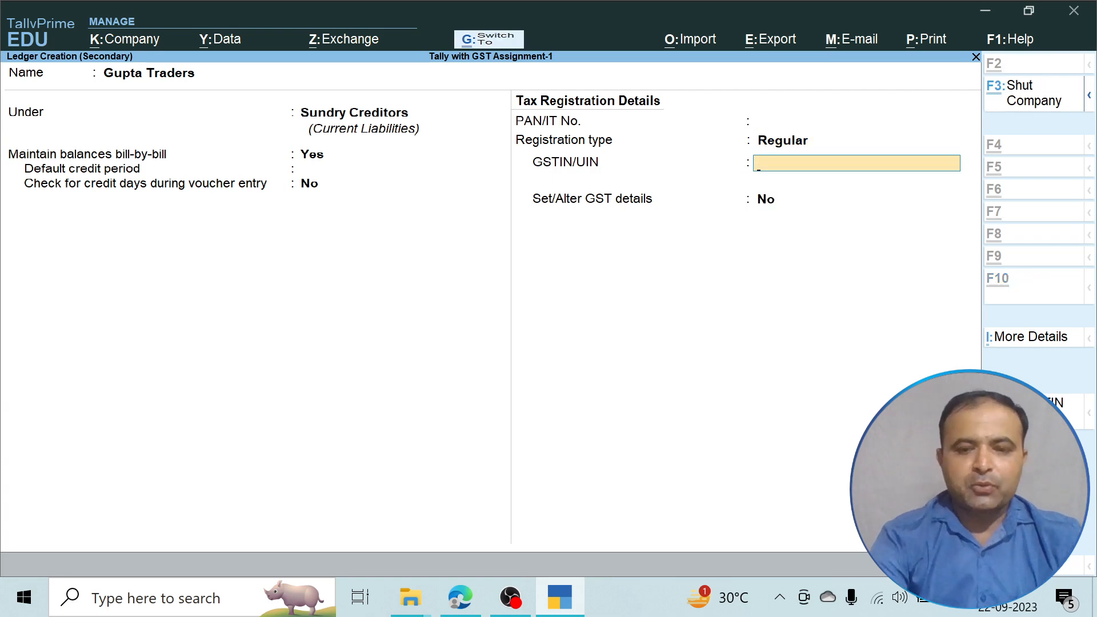
key(Return)
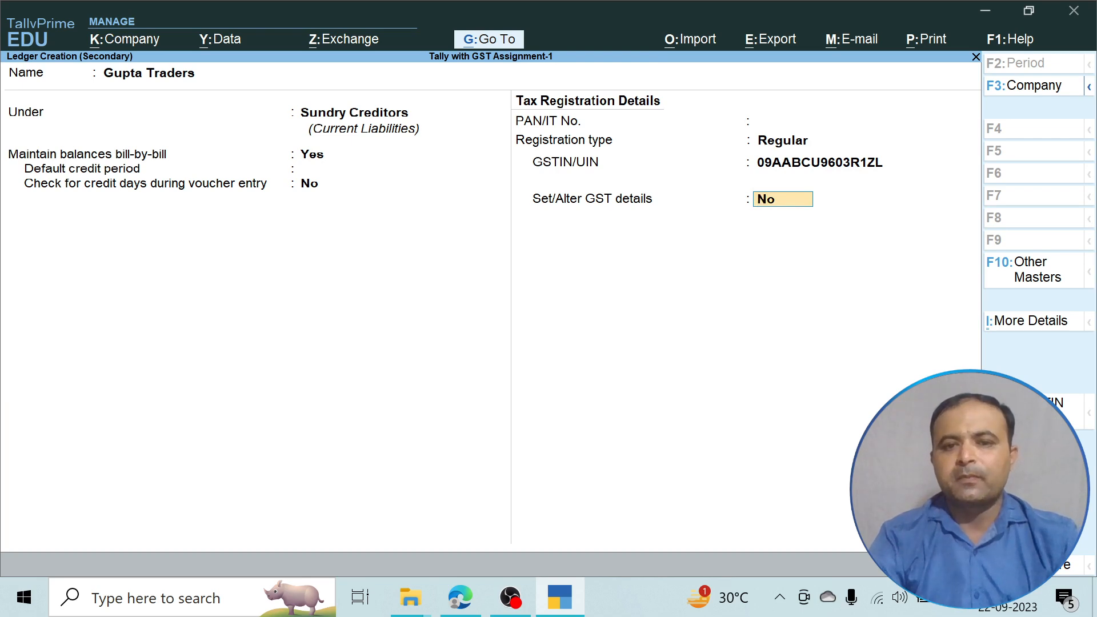
key(Return)
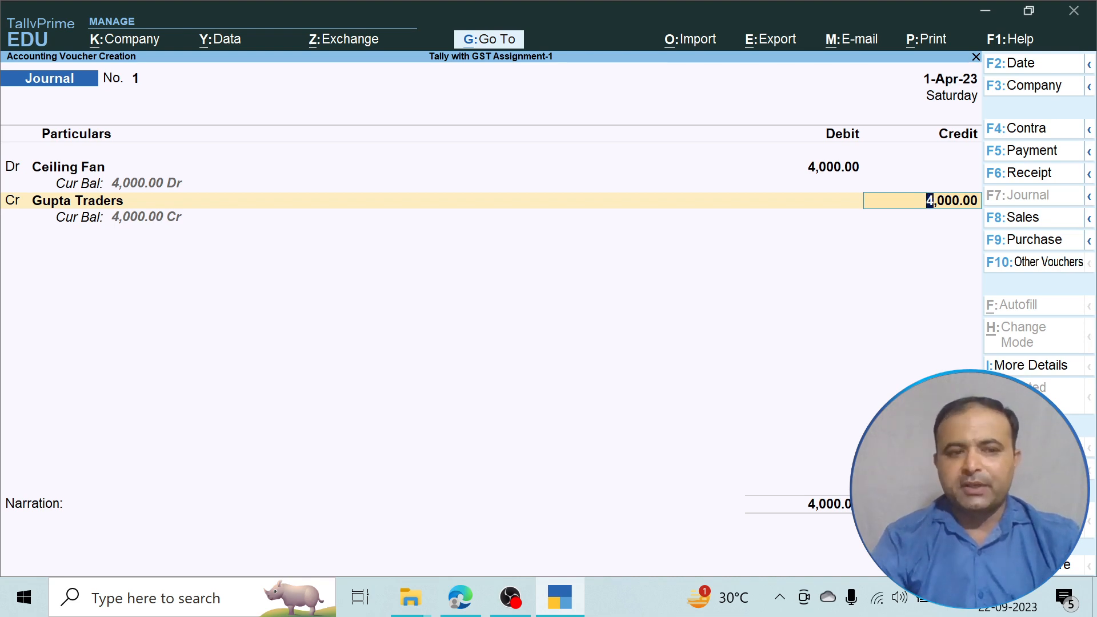
Credit Gupta Traders 4,000 On Account, skip the narration, and save Journal No. 1.
key(Return)
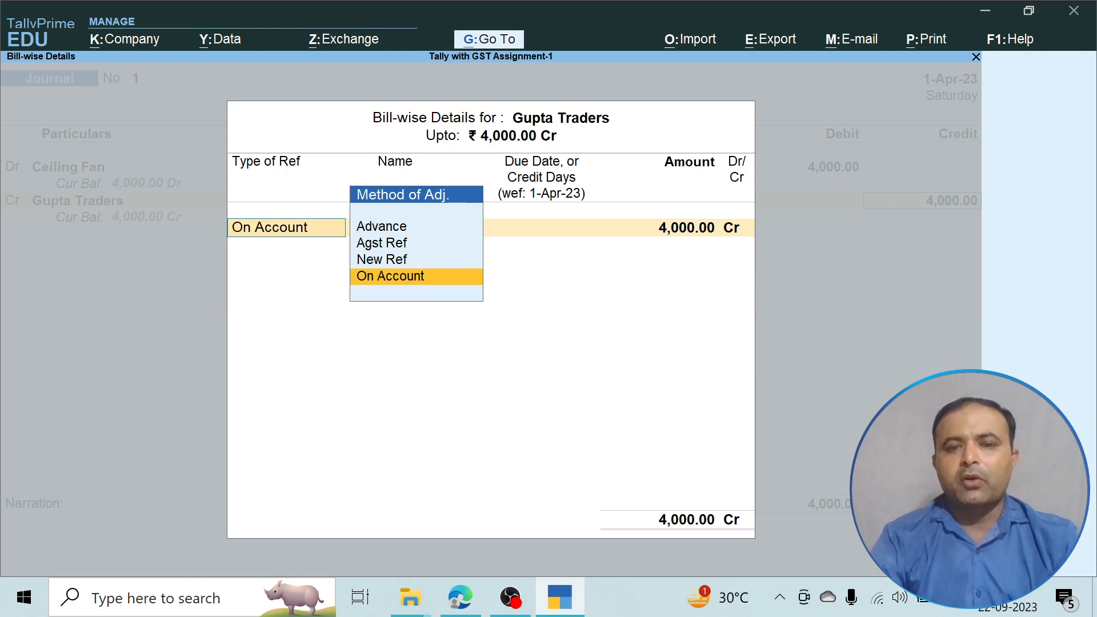
key(Return)
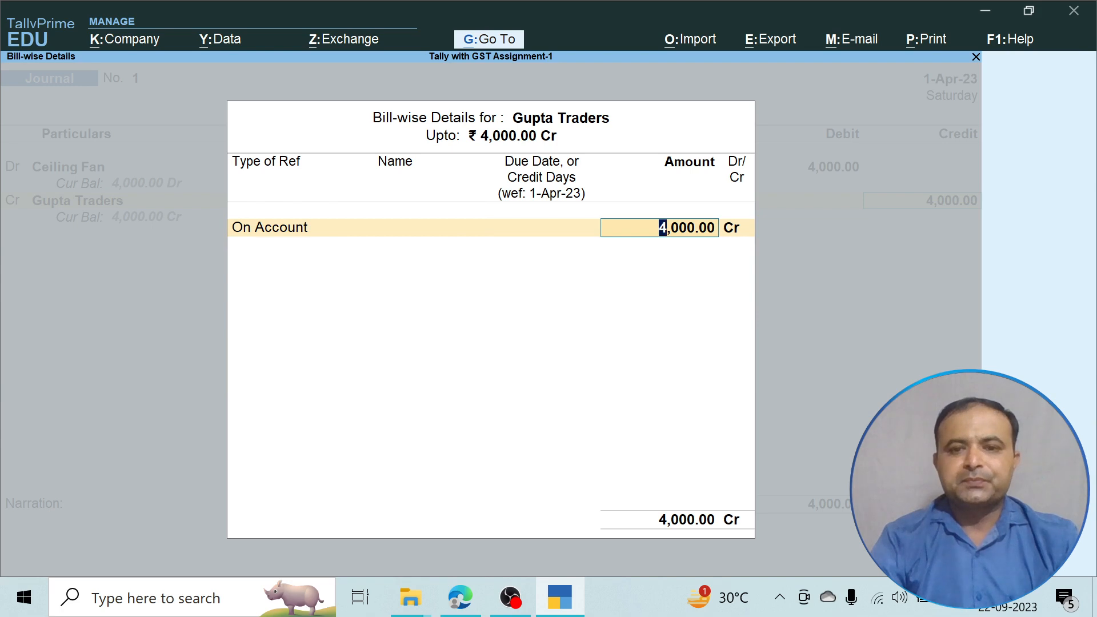
key(Return)
key(Return)
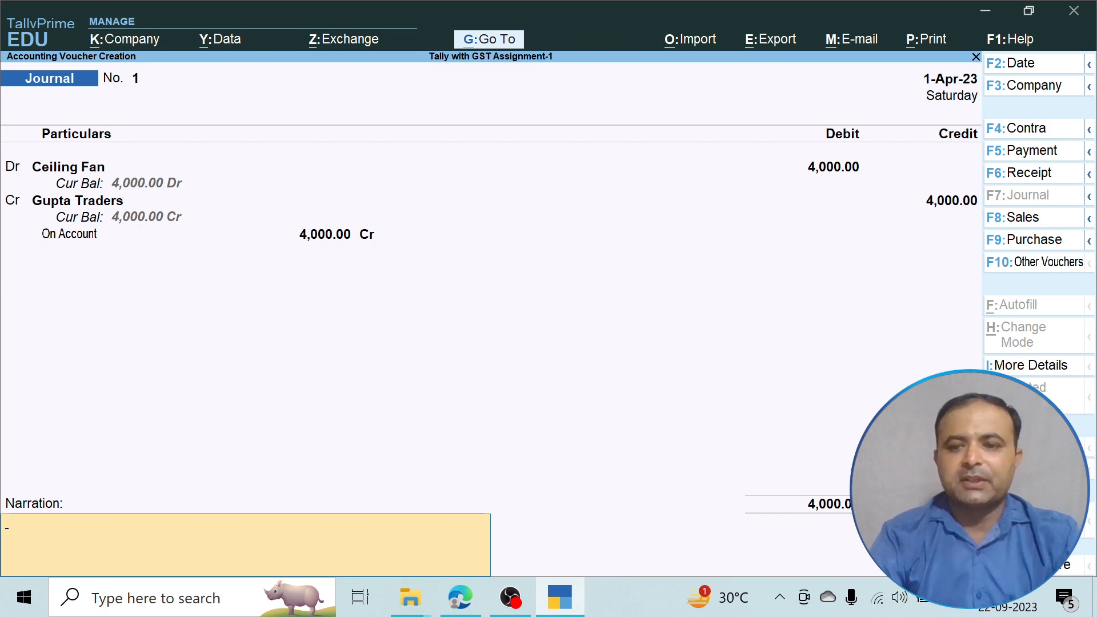
key(Return)
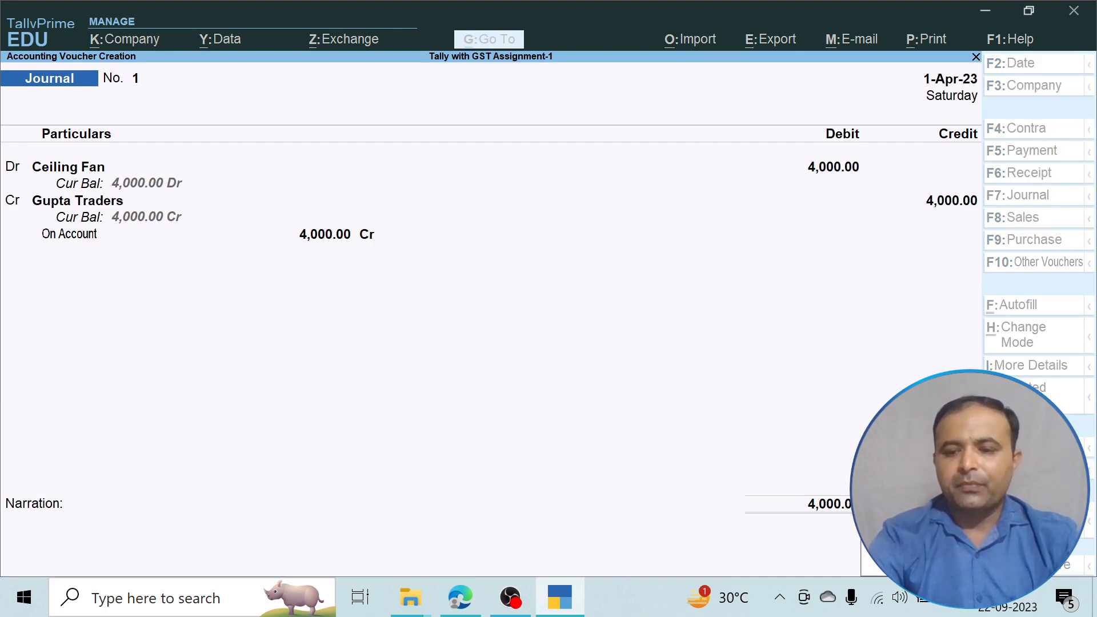
key(Return)
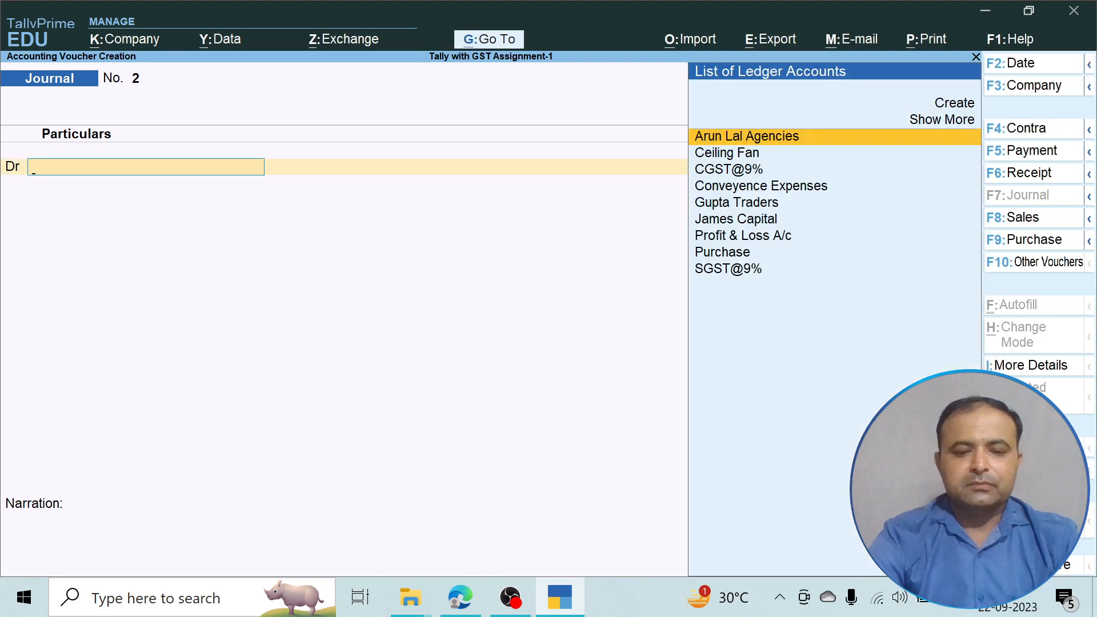
click(461, 598)
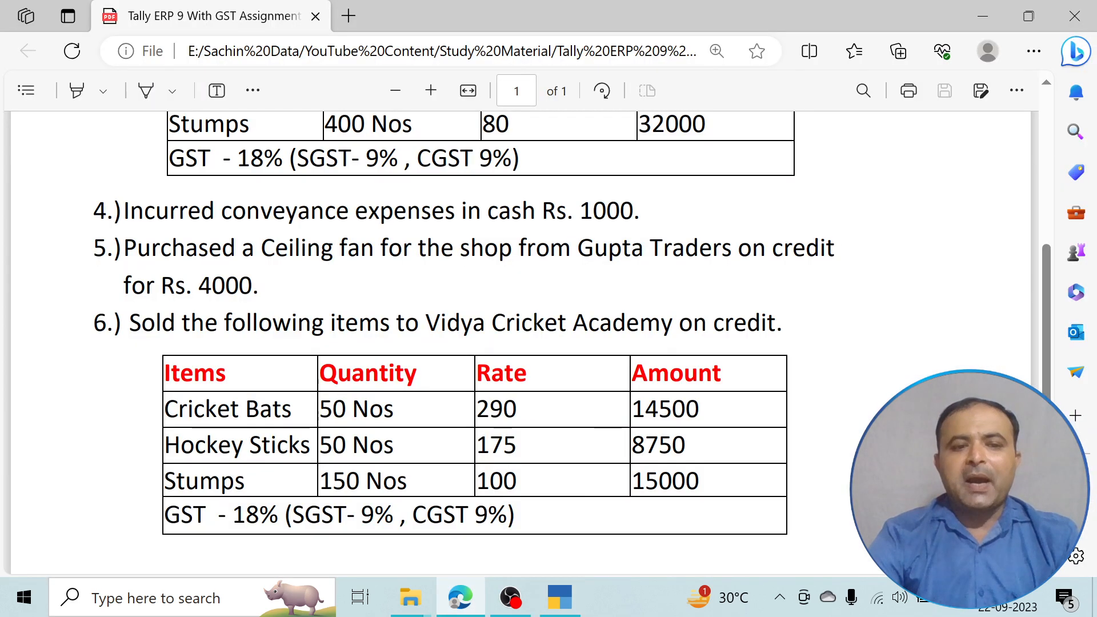
scroll(515, 343, down, 1)
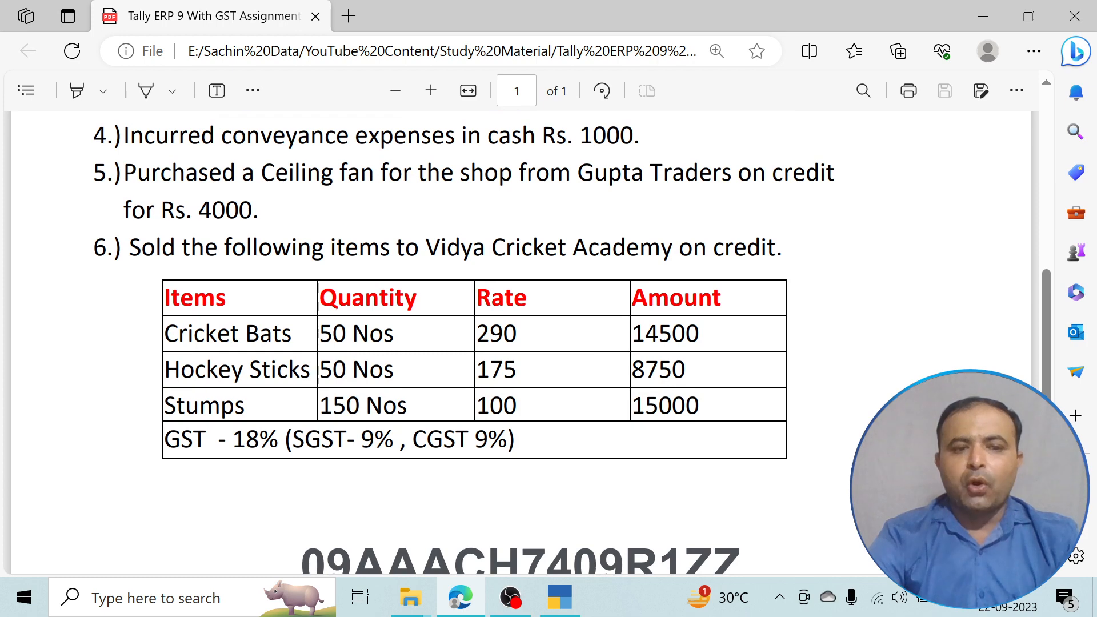
scroll(515, 343, up, 1)
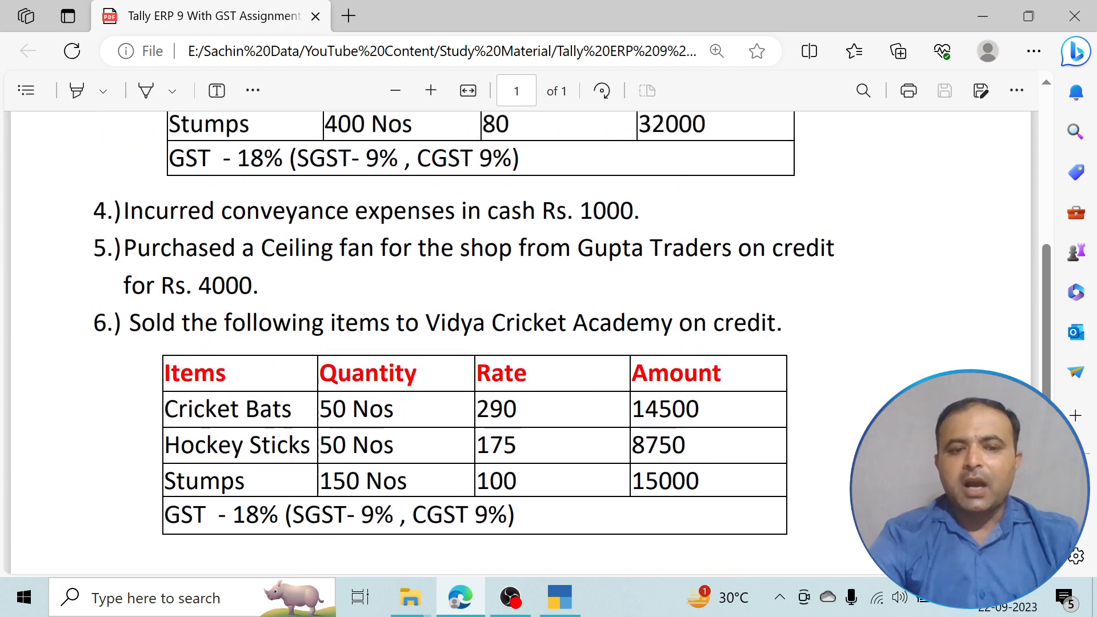
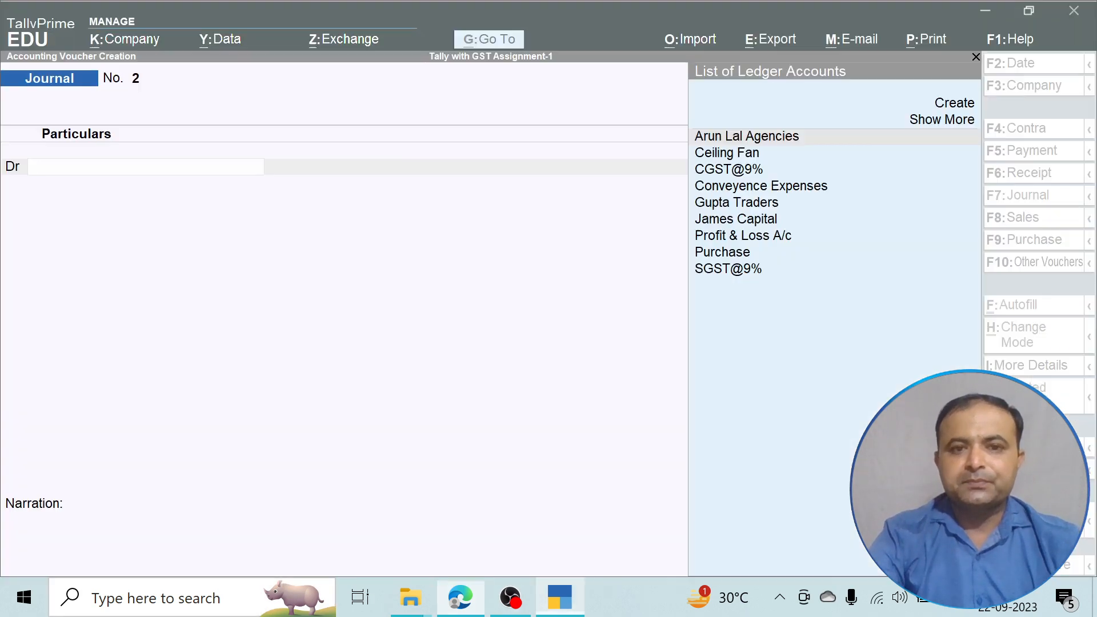
Switch back to TallyPrime and open a blank Sales voucher with F8.
click(560, 597)
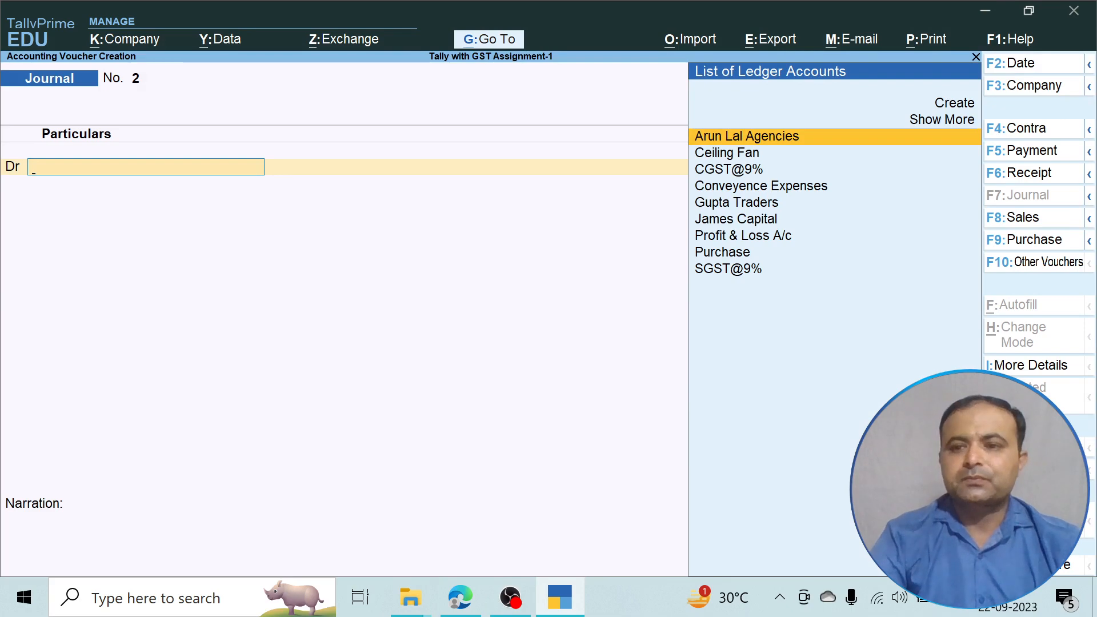
key(F8)
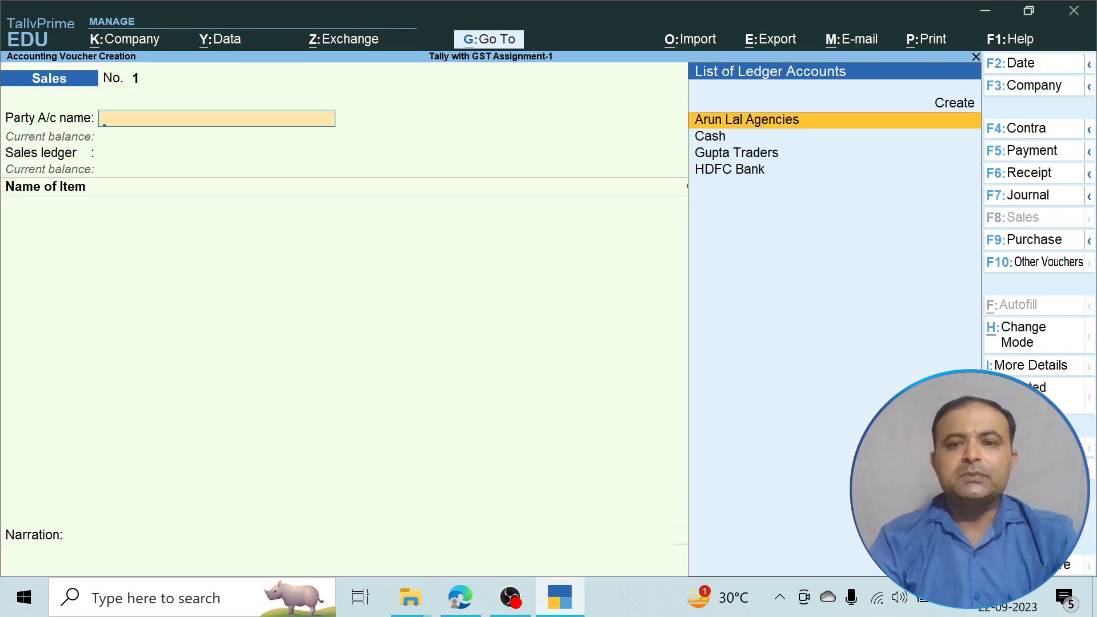
Create party ledger Vidya Cricket Academy under Sundry Debtors, leaving GSTIN blank, and save it.
key(Down)
key(Up)
key(Up)
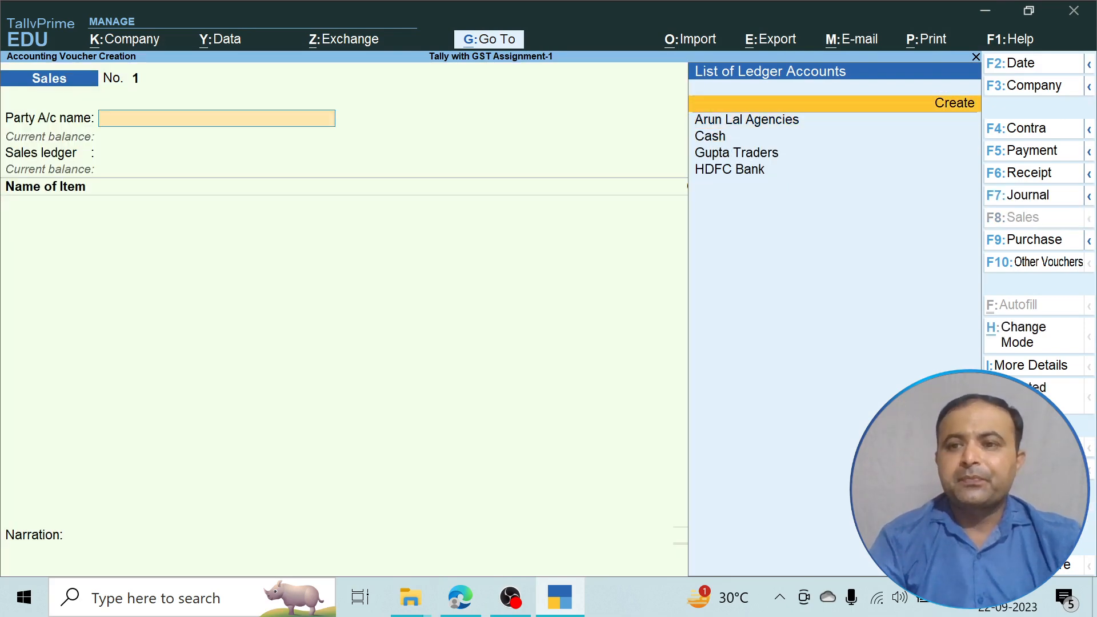
key(Return)
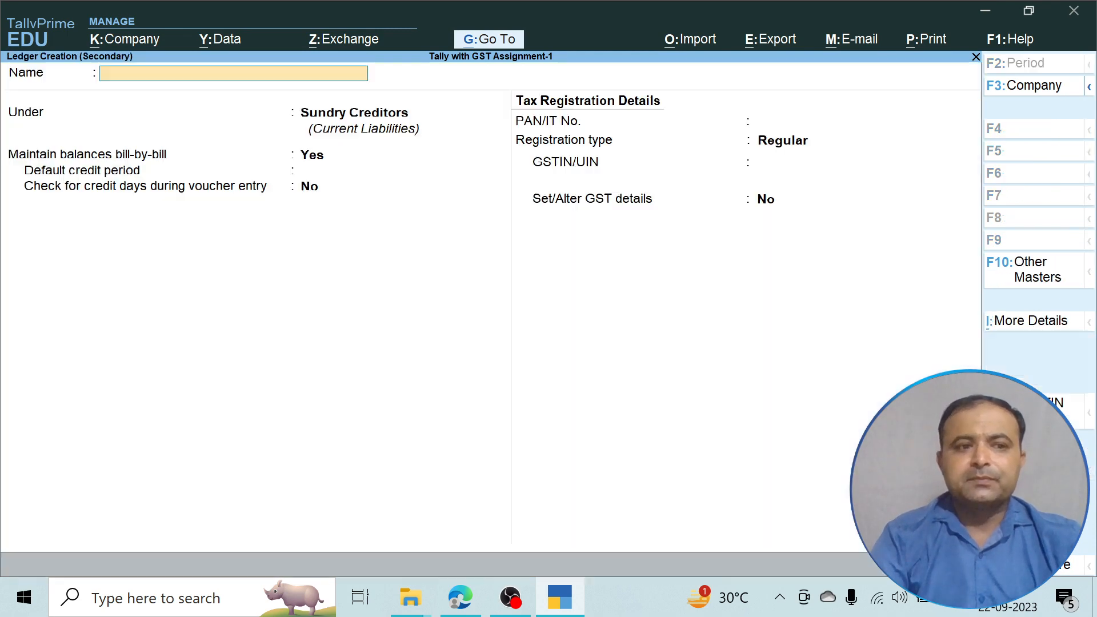
text(Vidya)
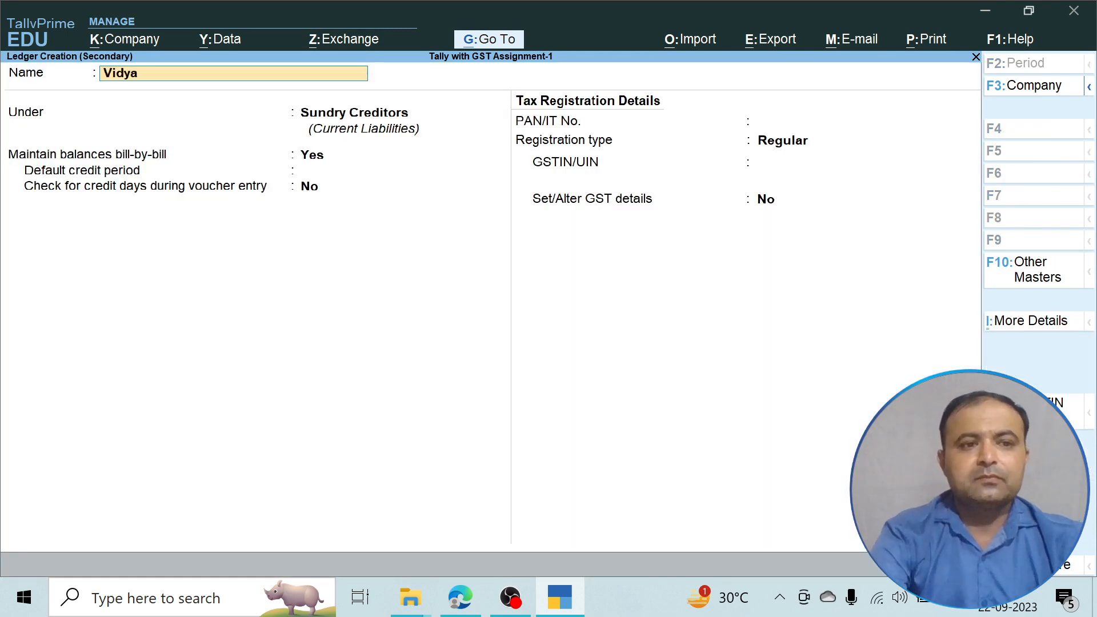
text( Cr)
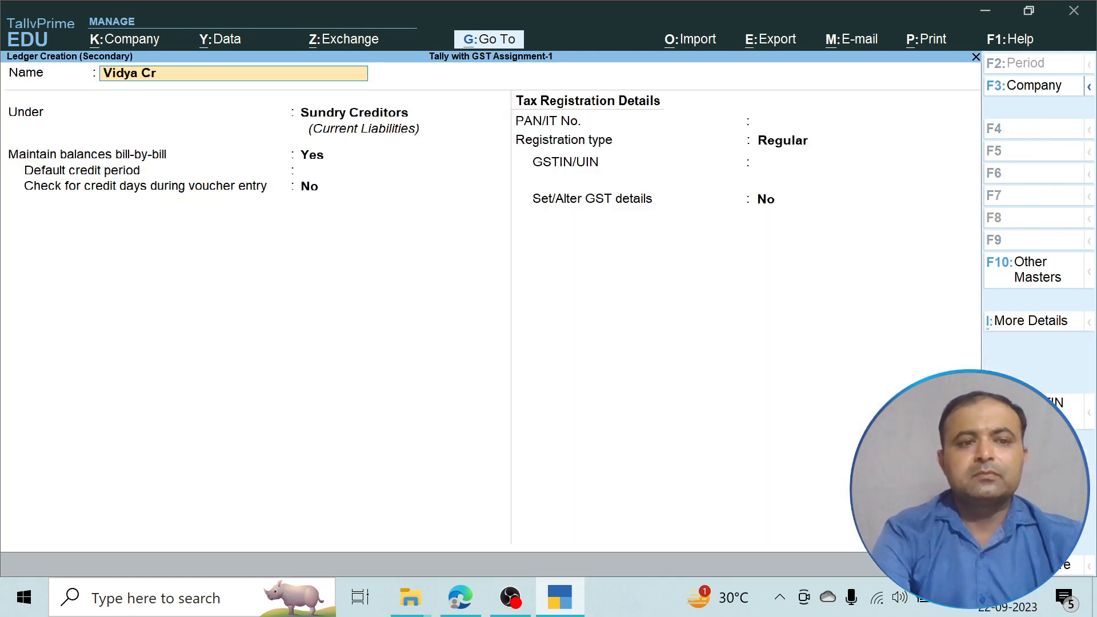
text(icket A)
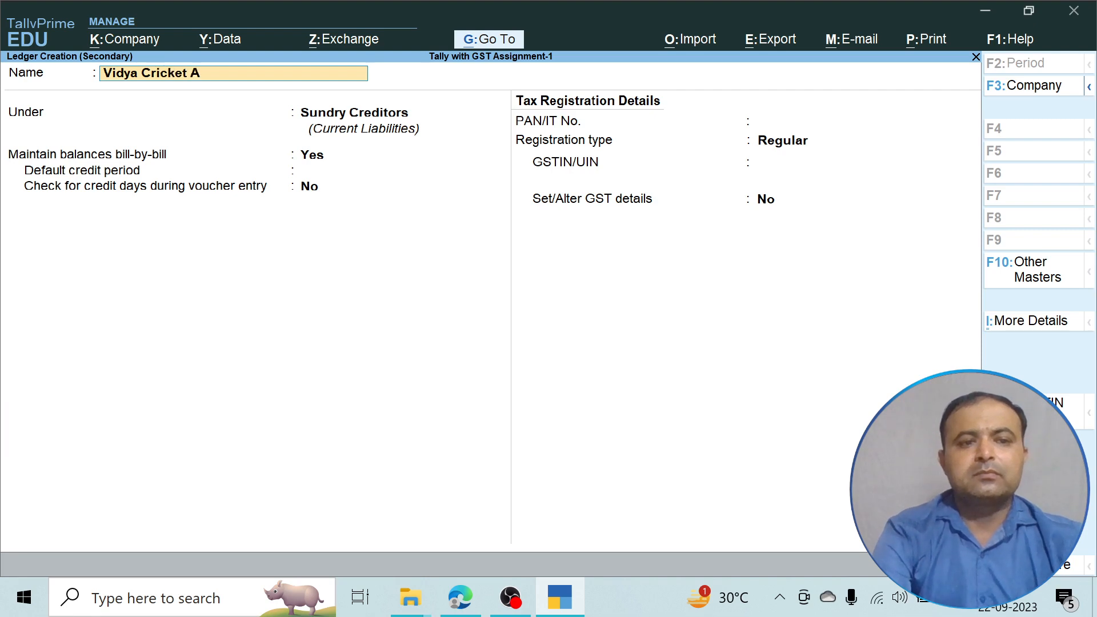
text(cademy)
key(Return)
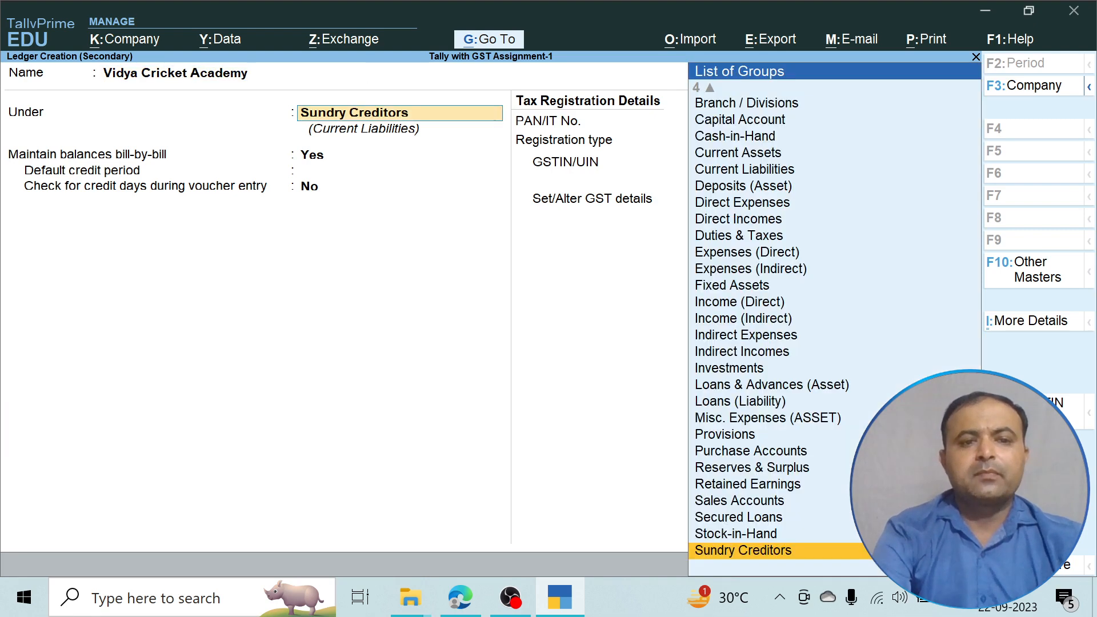
text(S)
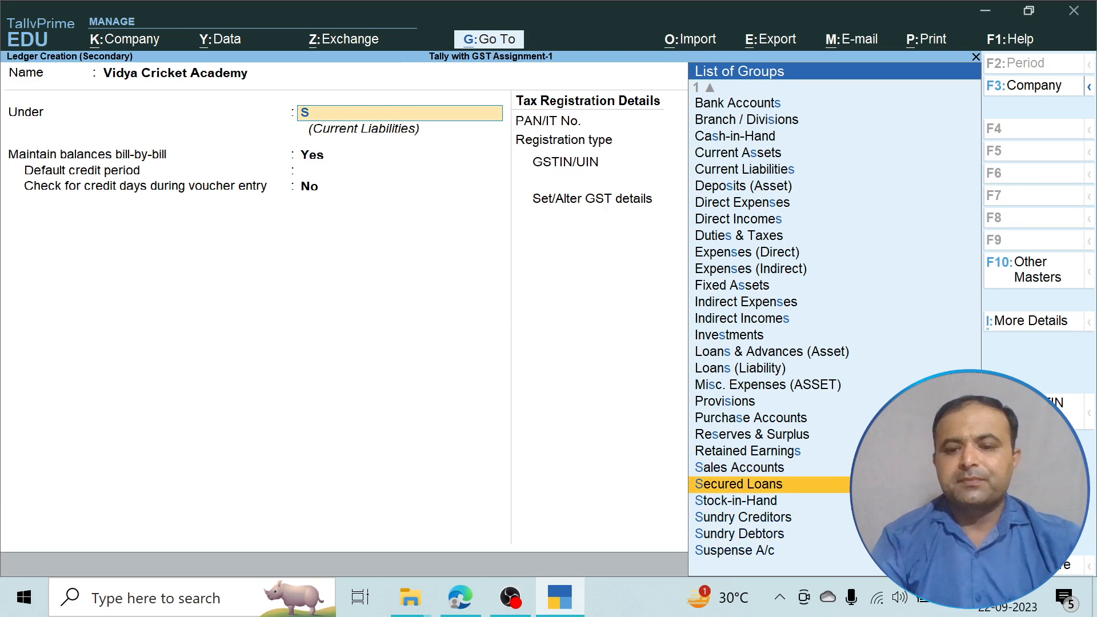
key(Down)
key(Return)
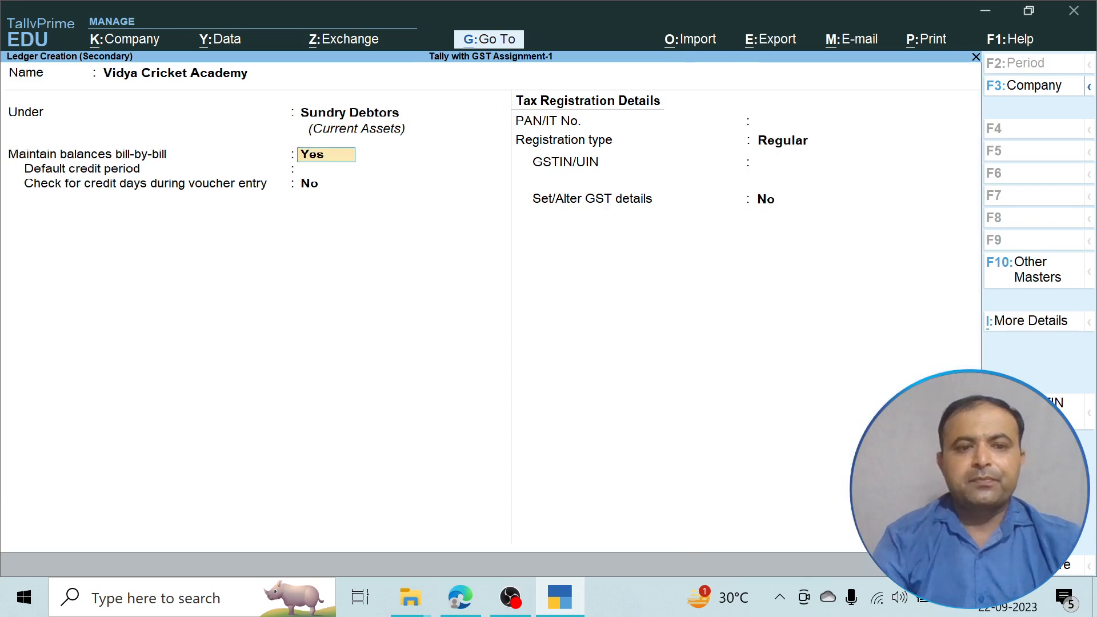
key(Return)
key(Return)
key(Return)
key(Return)
key(Return)
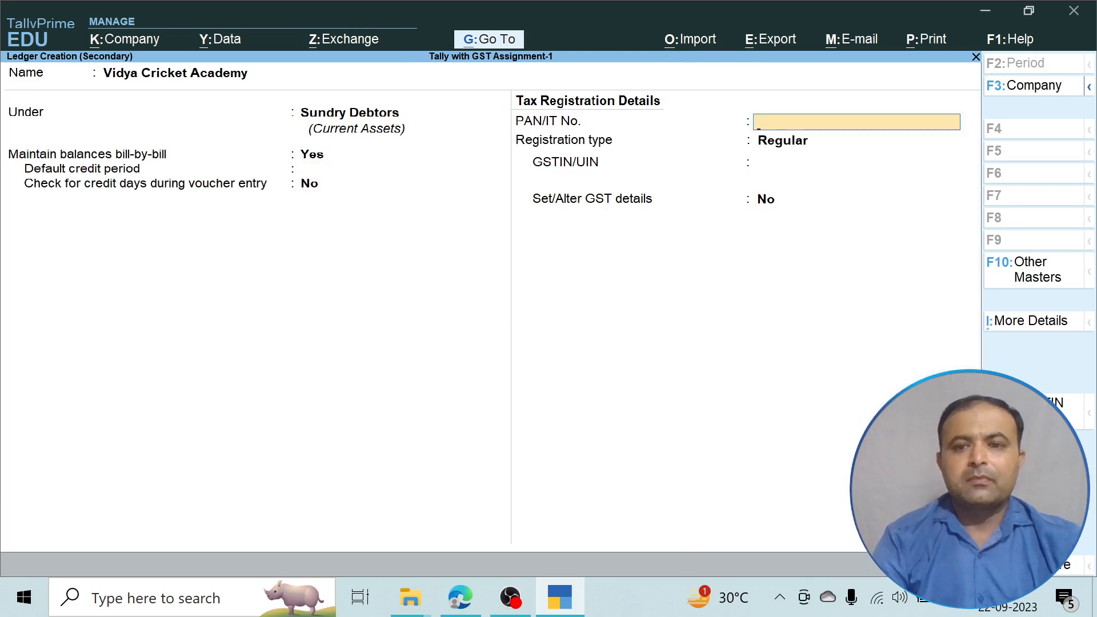
key(Return)
key(Return)
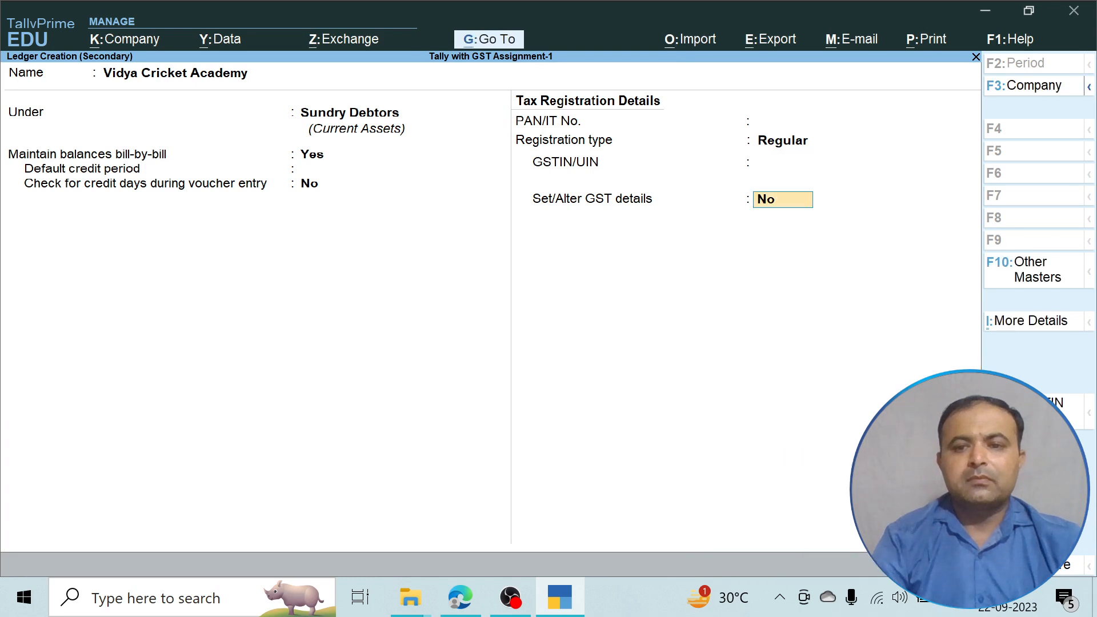
key(Return)
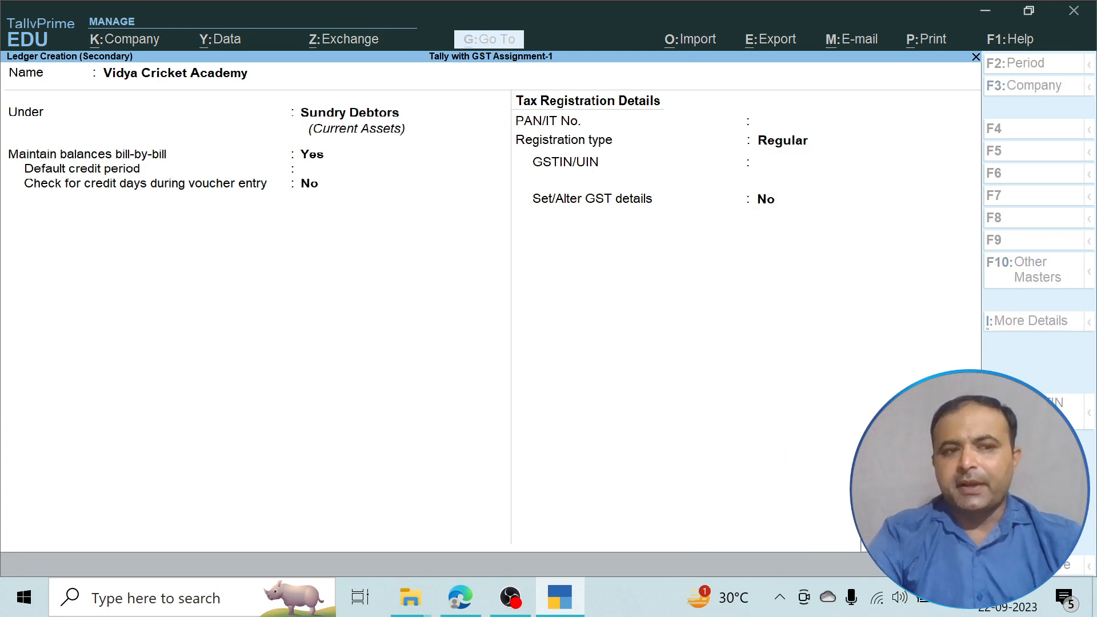
key(Return)
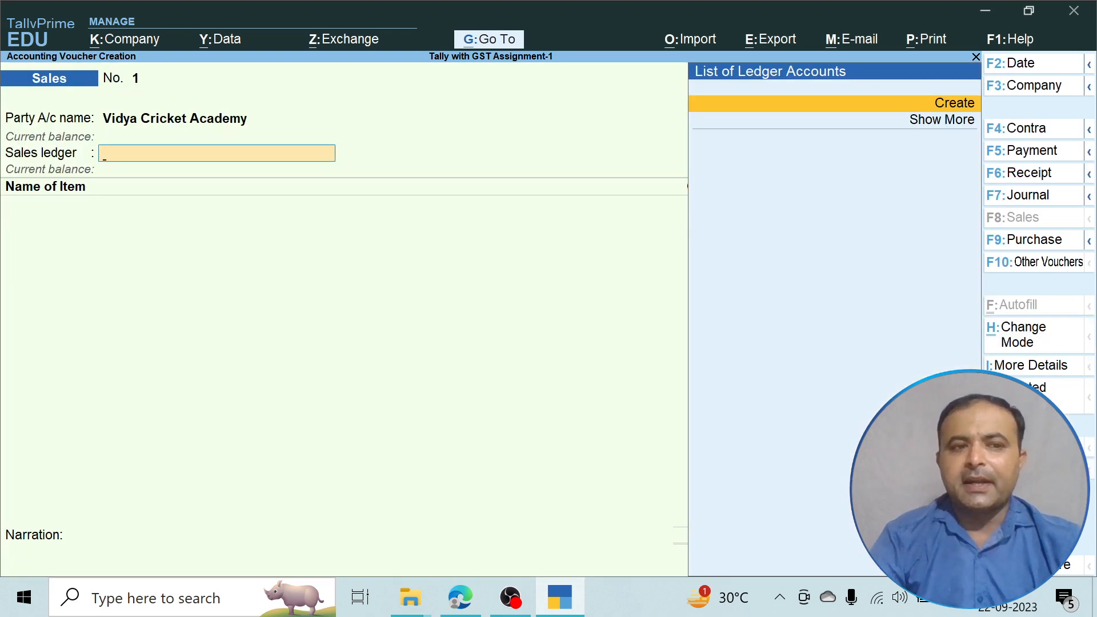
Name a new ledger 'Sales' and place it under Sales Accounts.
key(Return)
text(A)
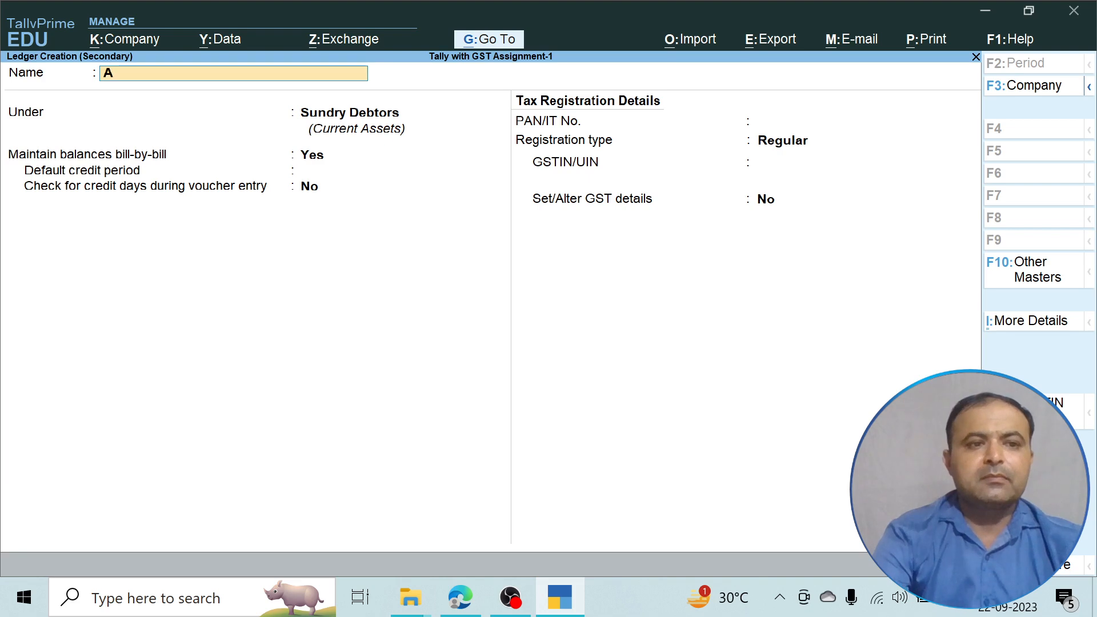
key(BackSpace)
text(Sales)
key(Return)
text(S)
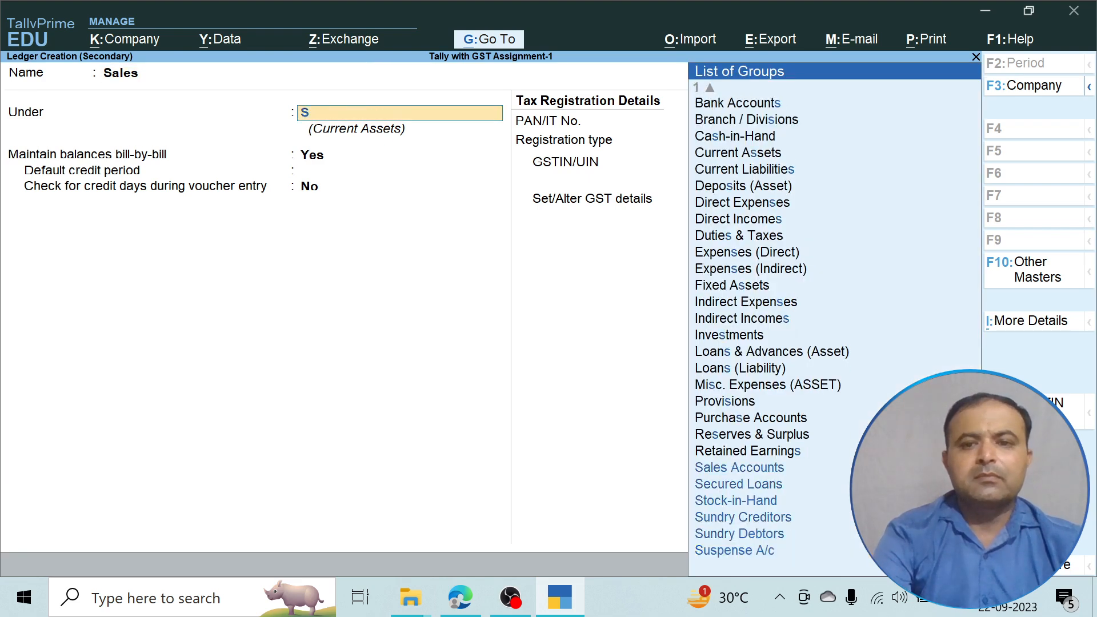
key(Down)
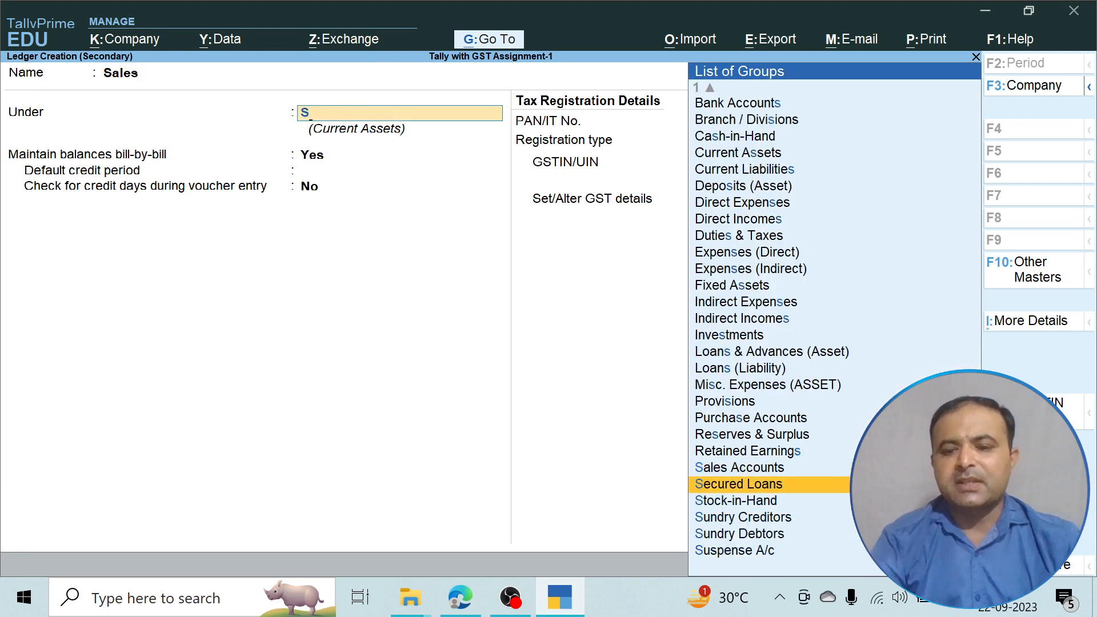
key(Down)
key(Down)
key(Down)
key(Up)
key(Up)
key(Up)
key(Up)
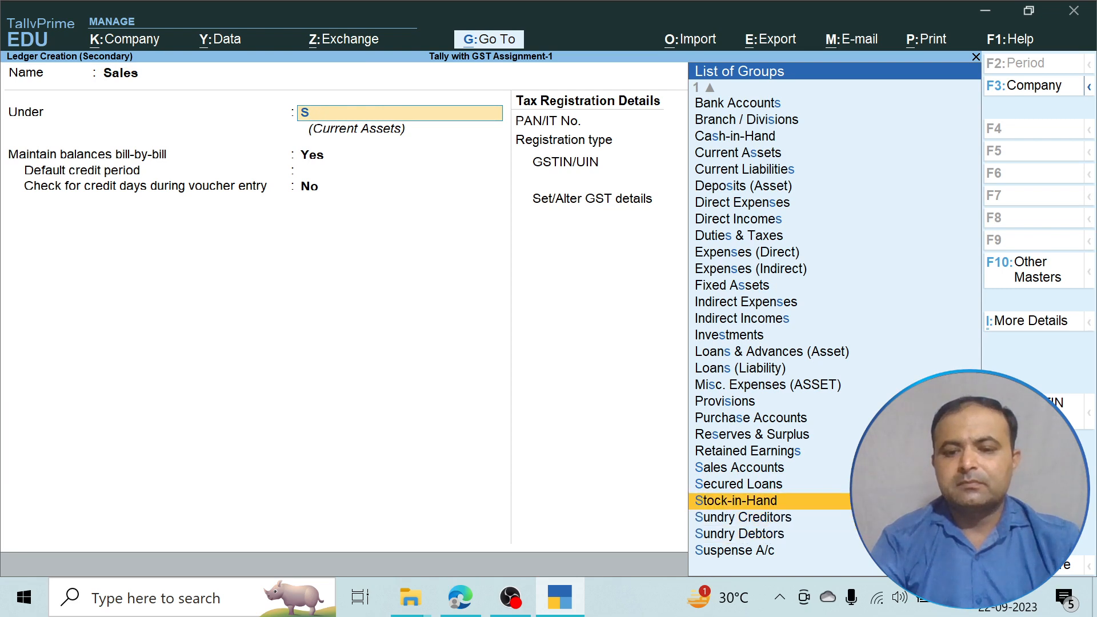
key(Return)
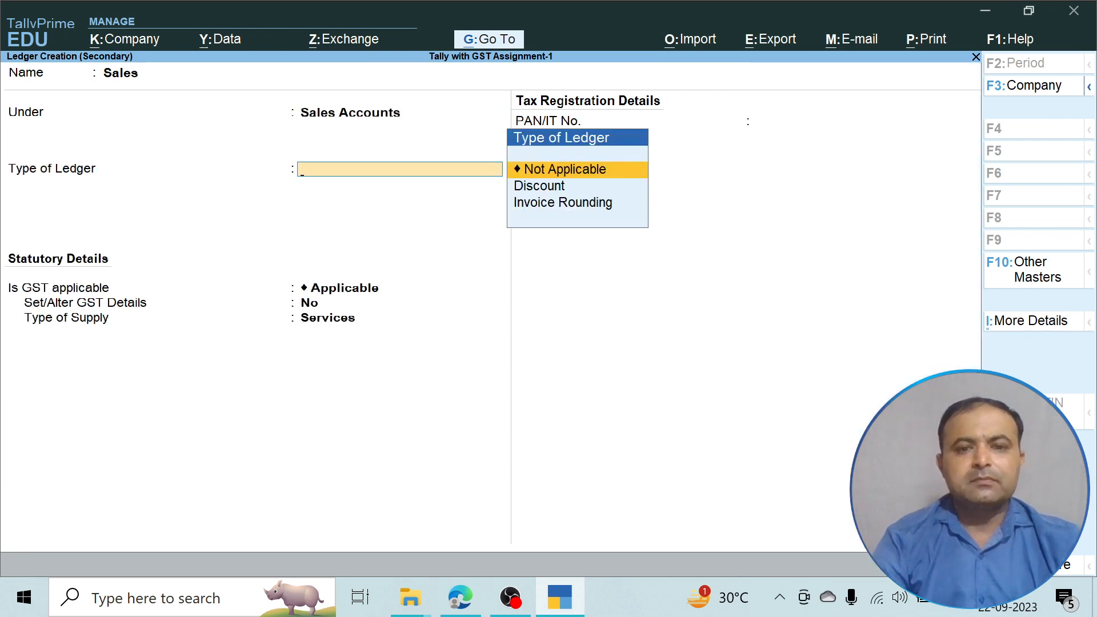
Set the ledger's type of supply to Goods and save the Sales ledger.
key(Return)
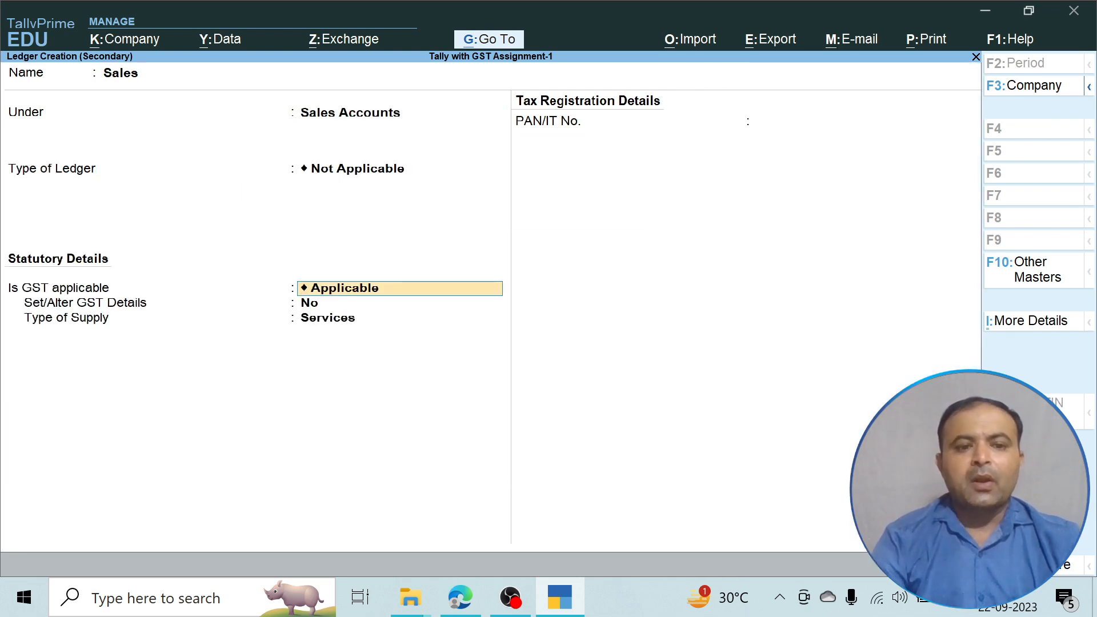
key(Return)
key(Return)
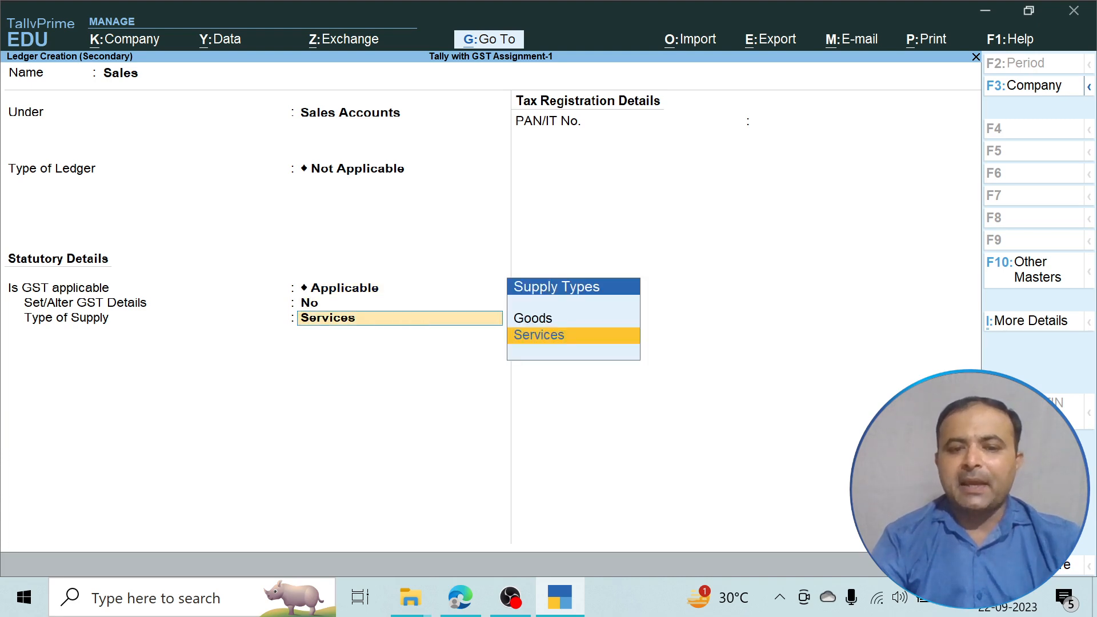
key(Up)
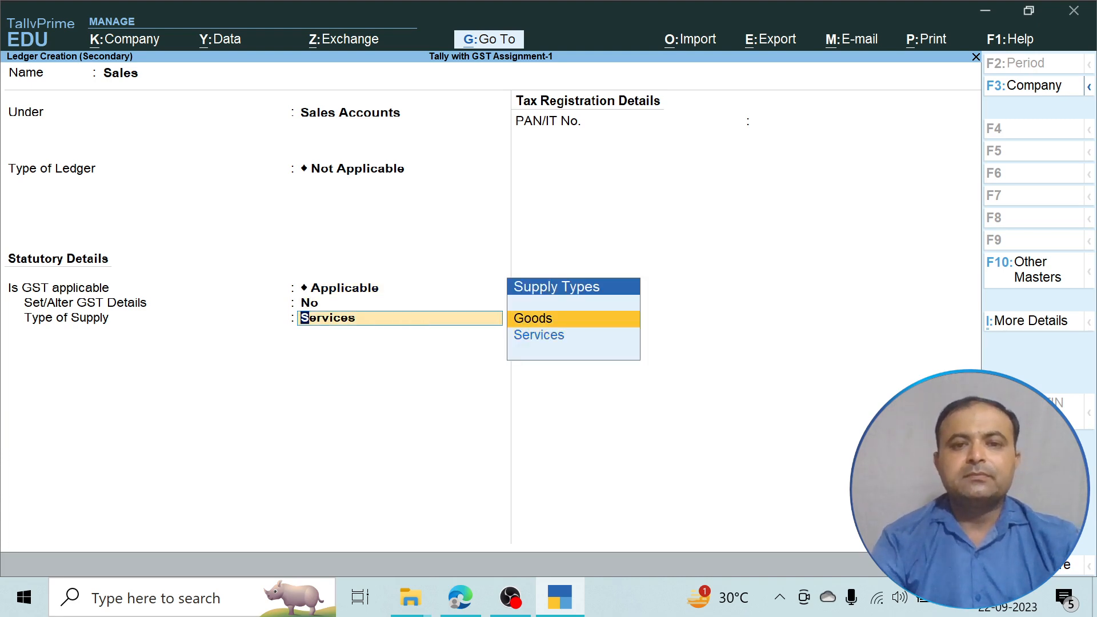
key(Return)
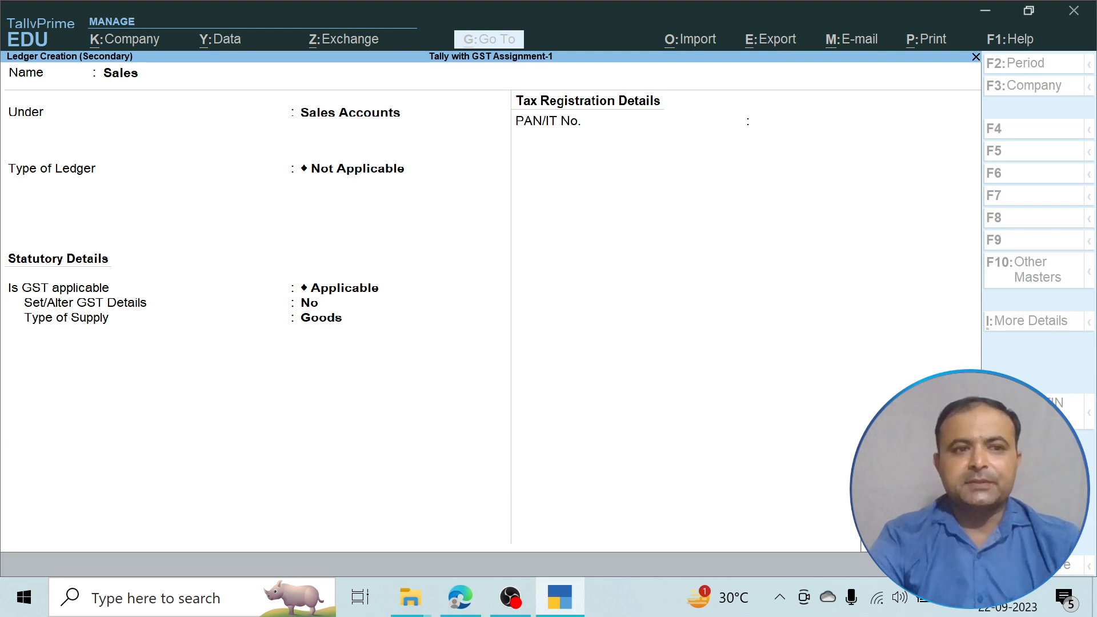
key(Return)
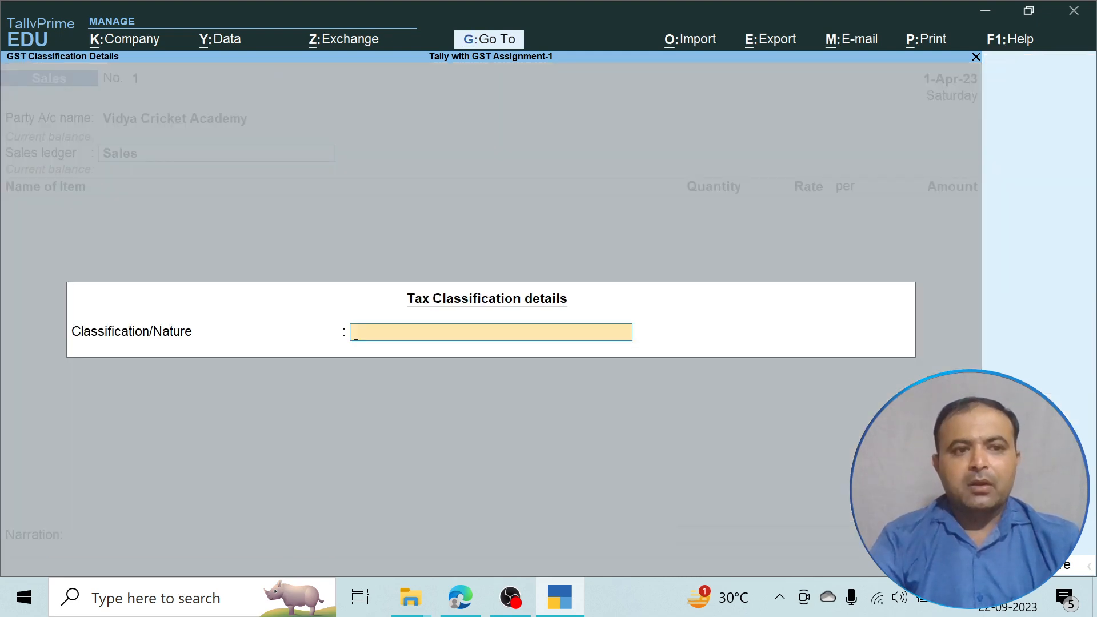
Classify the sale's transaction nature as Sales Taxable.
text(S)
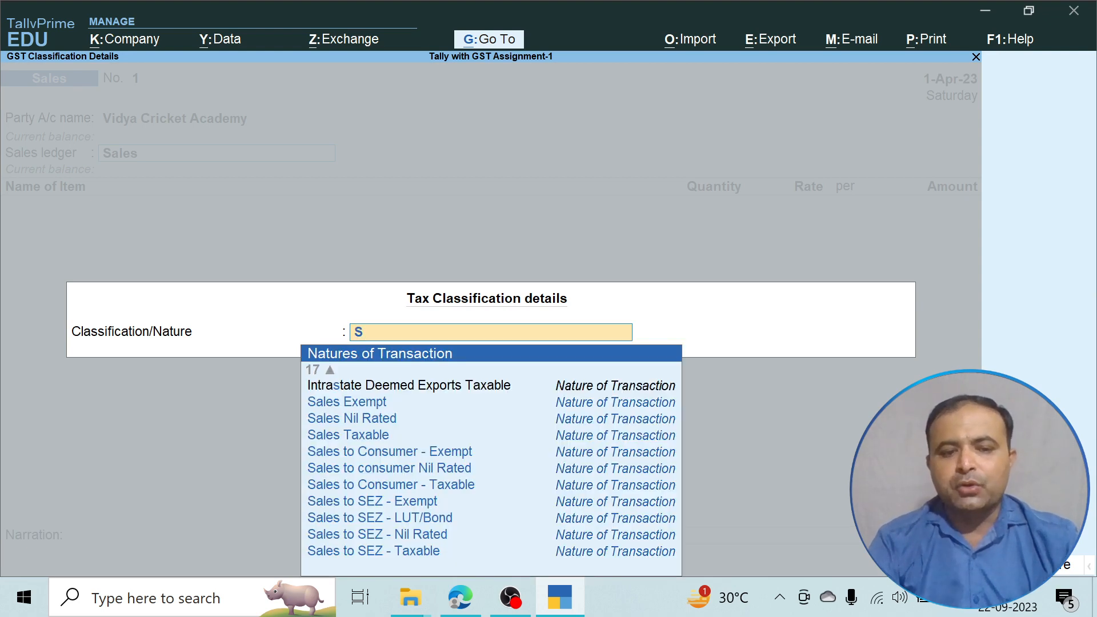
key(Down)
key(Down)
key(Down)
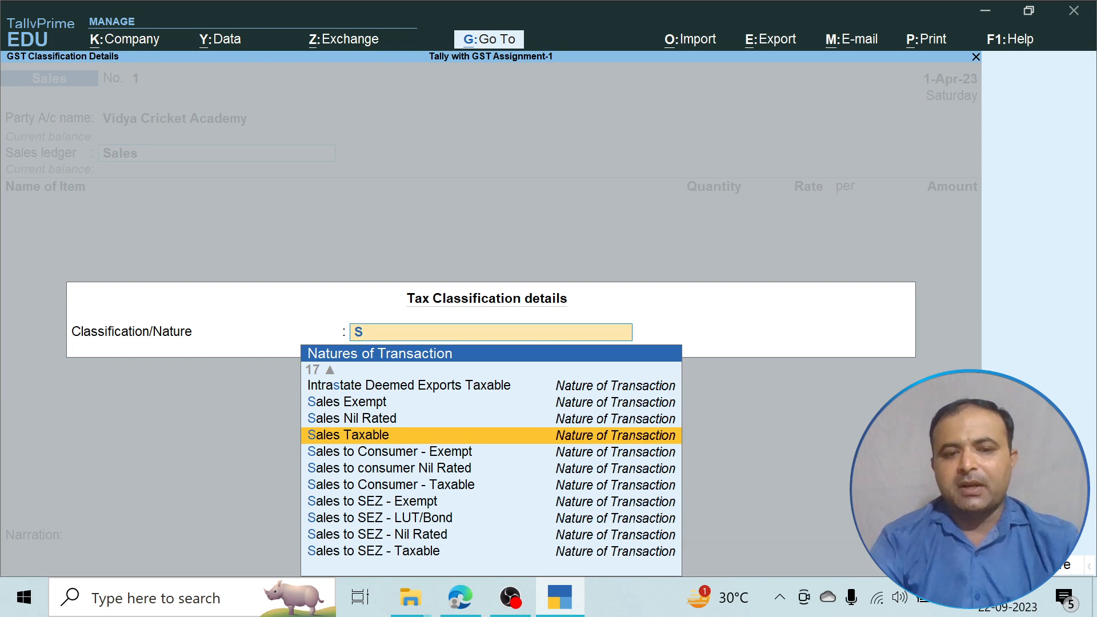
key(Return)
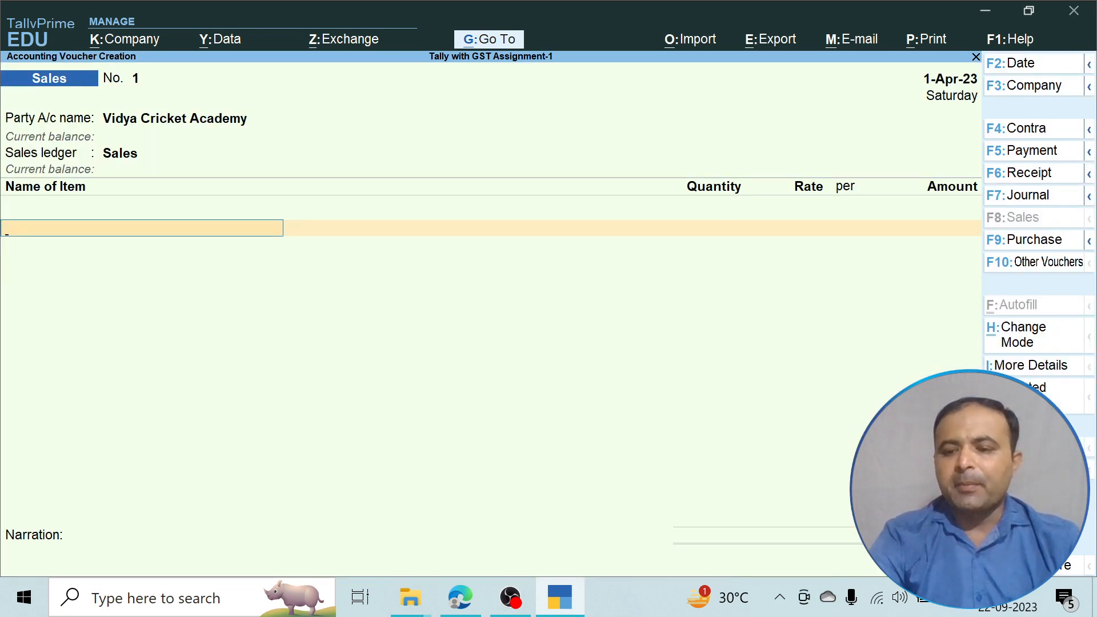
Step through the F12 Voucher Configuration options for the Sales voucher.
key(F12)
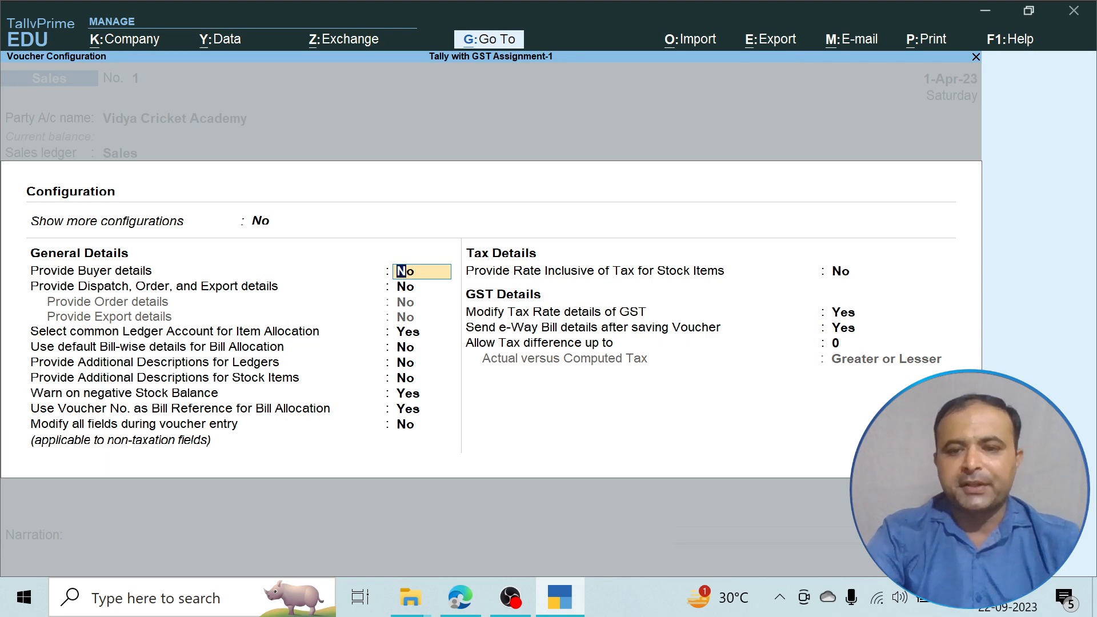
key(Return)
key(Return)
key(Return)
key(Return)
key(Return)
key(Return)
key(Return)
key(Return)
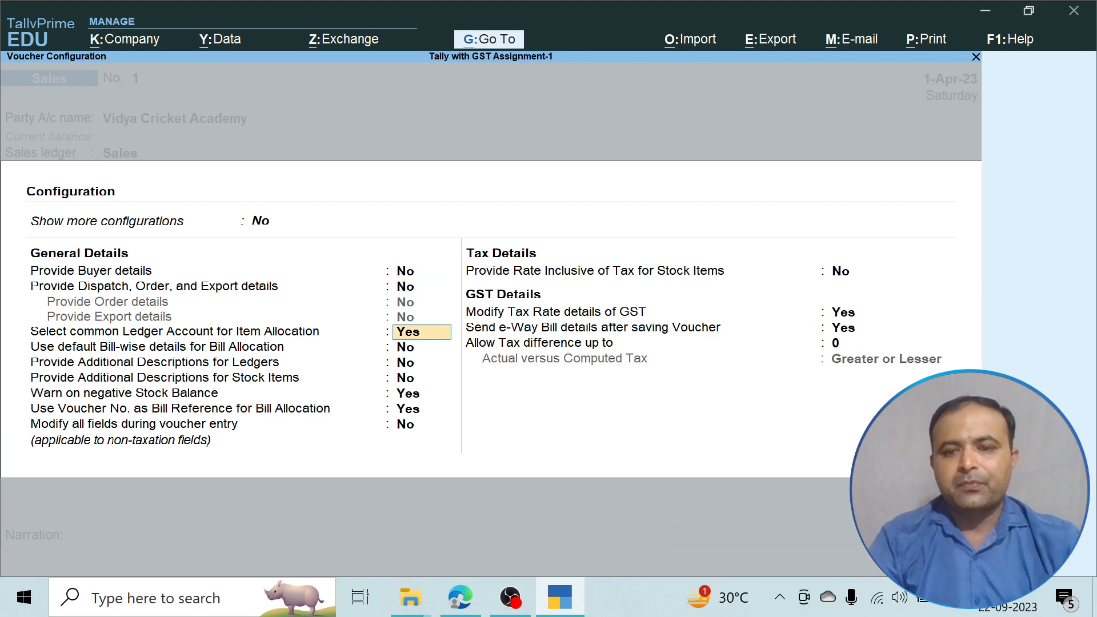
key(Return)
key(Return)
key(Return)
key(Return)
key(Return)
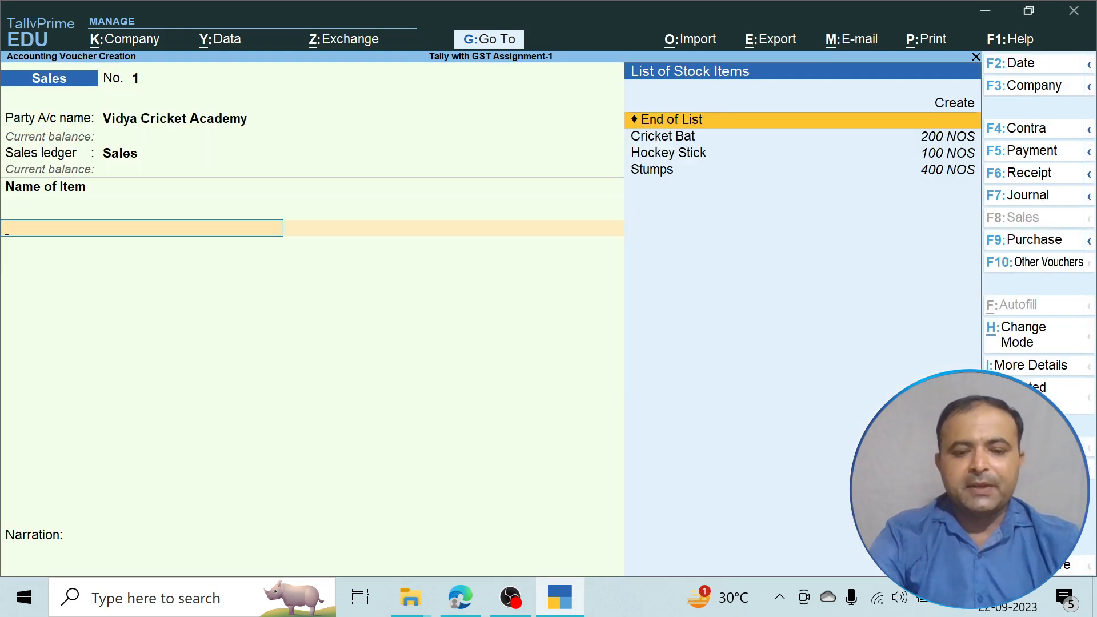
Add 50 Cricket Bats at 290 per NOS, totalling 14,500.
click(461, 597)
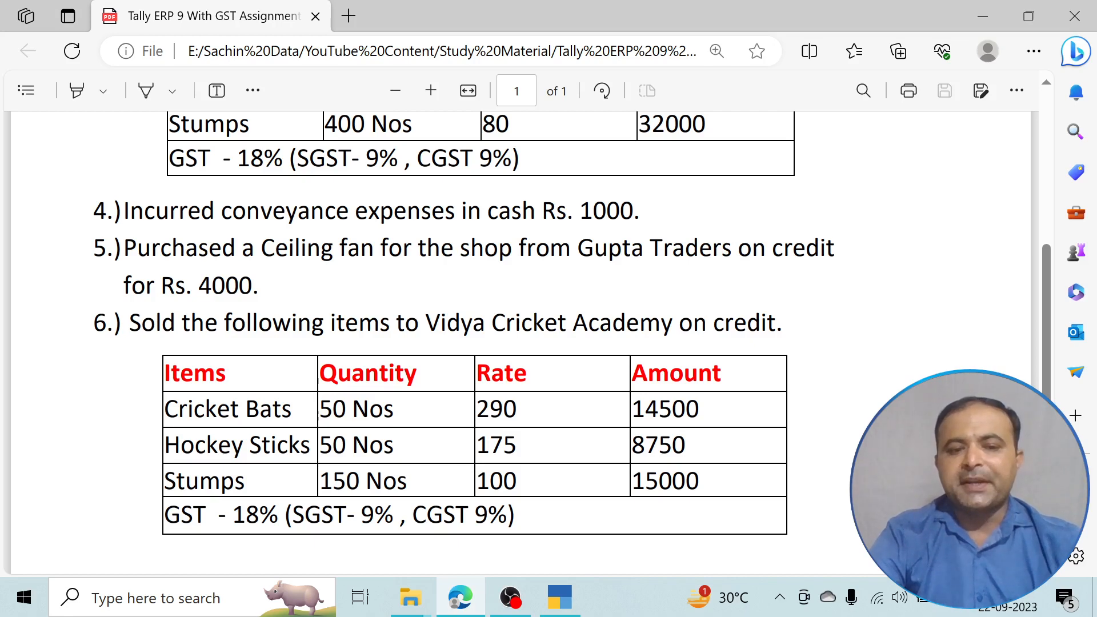
key(alt+Tab)
key(Down)
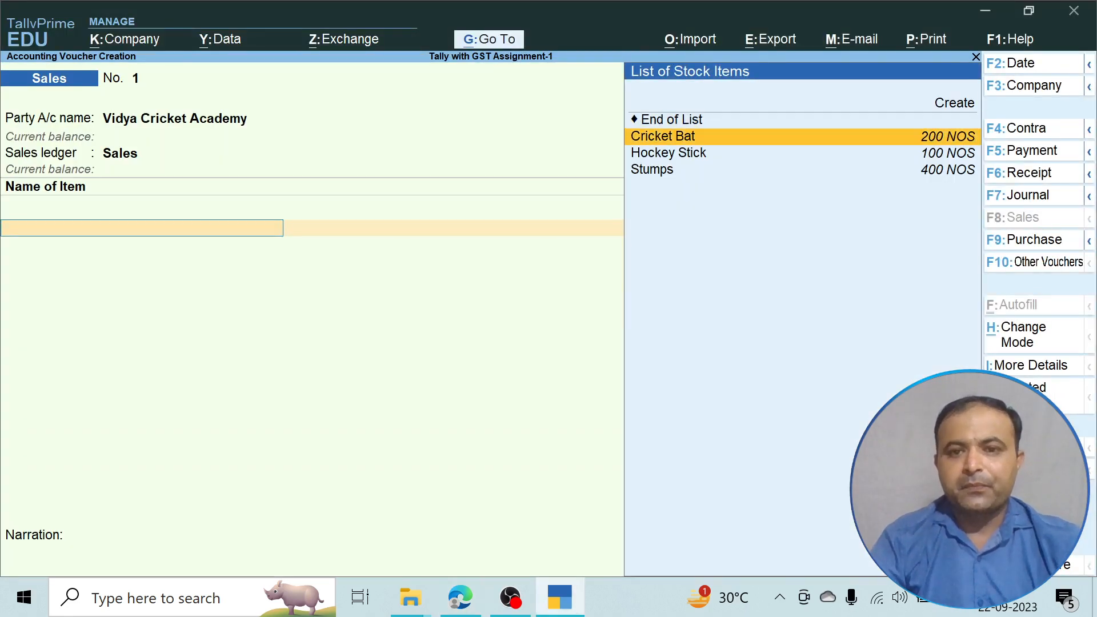
key(Return)
text(50)
key(Return)
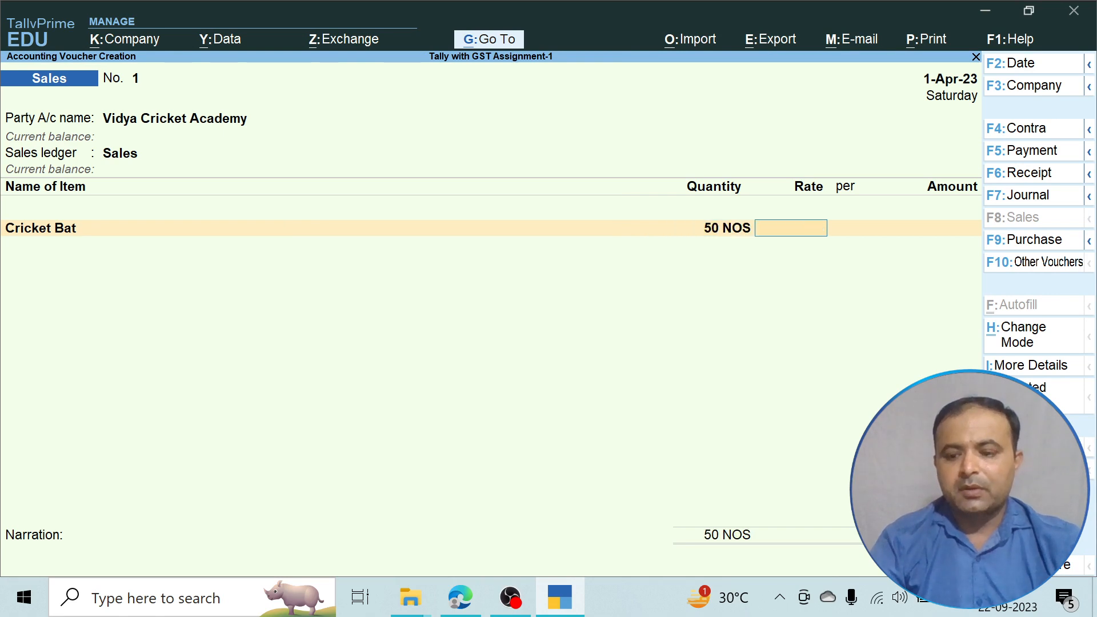
text(290)
key(Return)
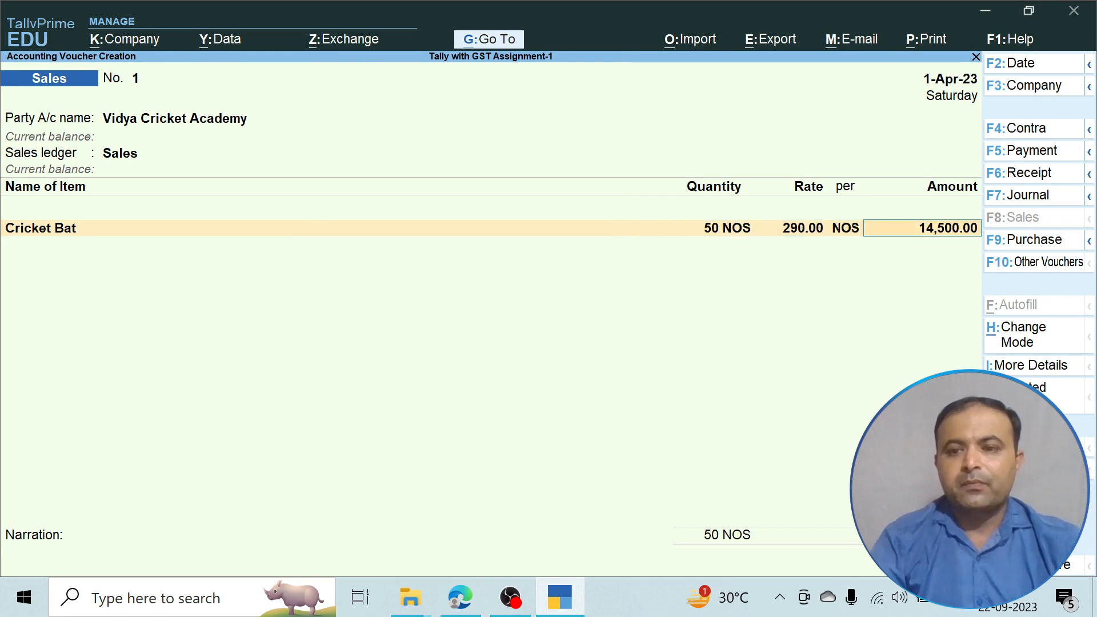
key(Return)
key(alt+Tab)
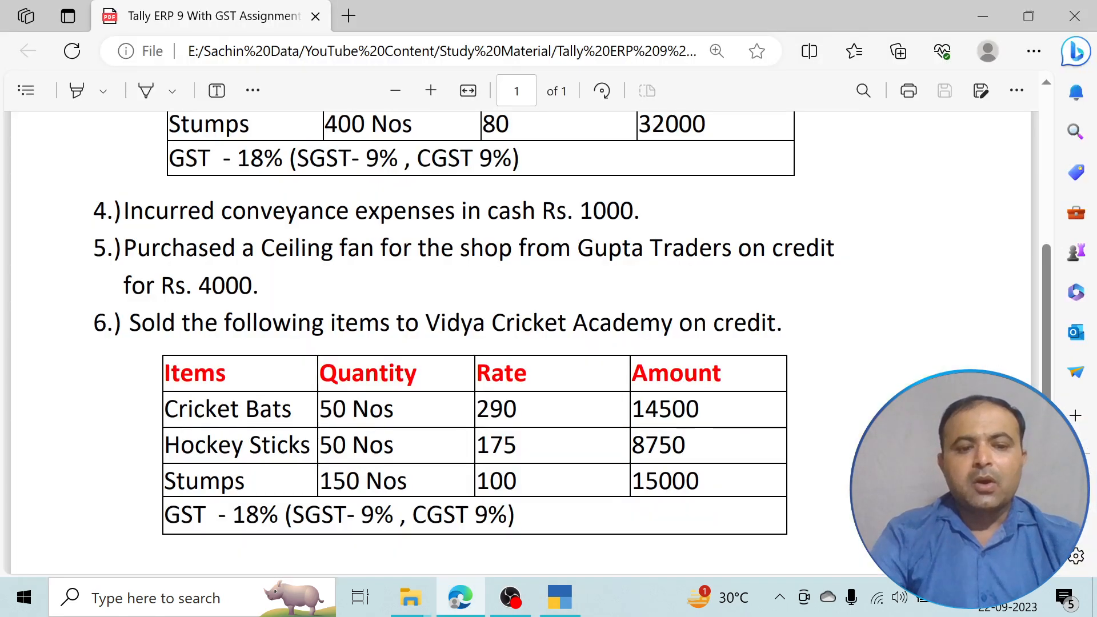
Add 60 Hockey Sticks at a rate of 175.
key(alt+Tab)
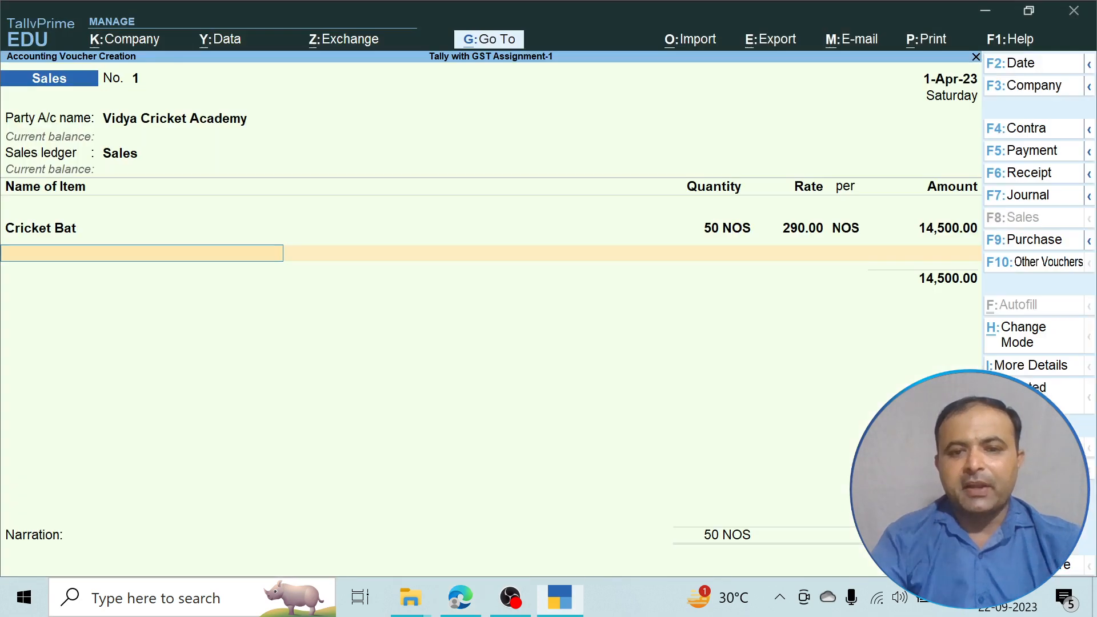
text(H)
key(Return)
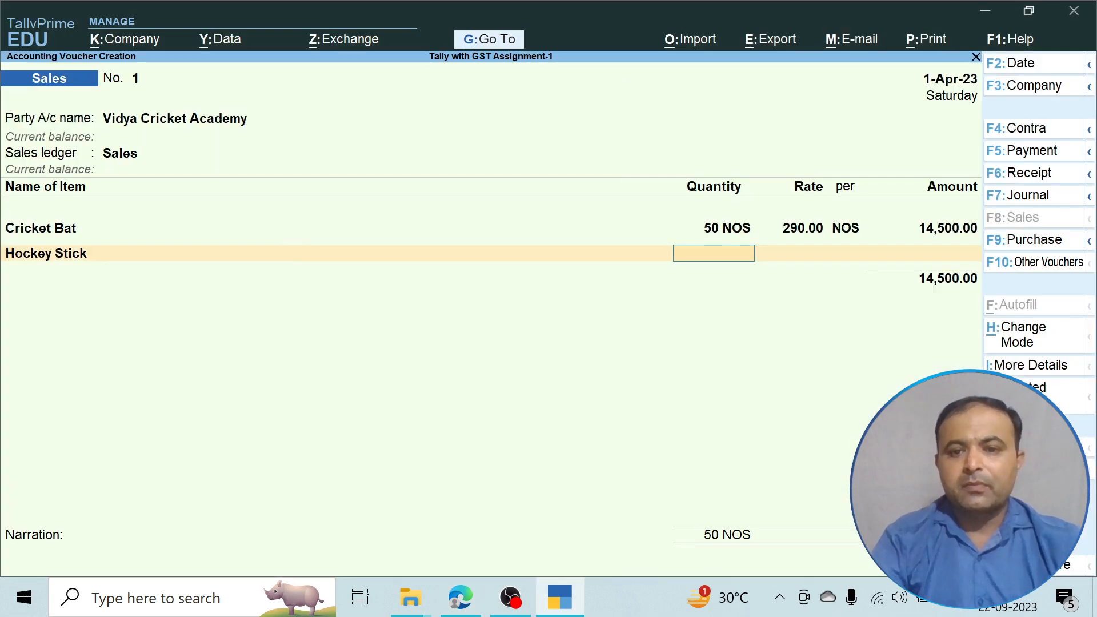
text(60)
key(Return)
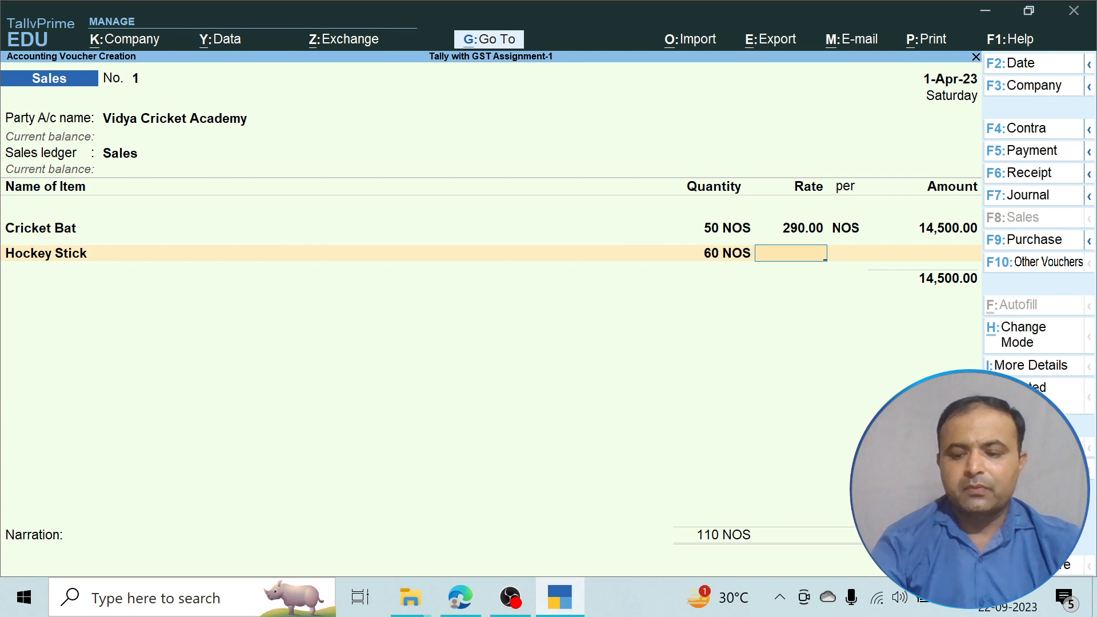
text(175)
key(Return)
key(Return)
key(Return)
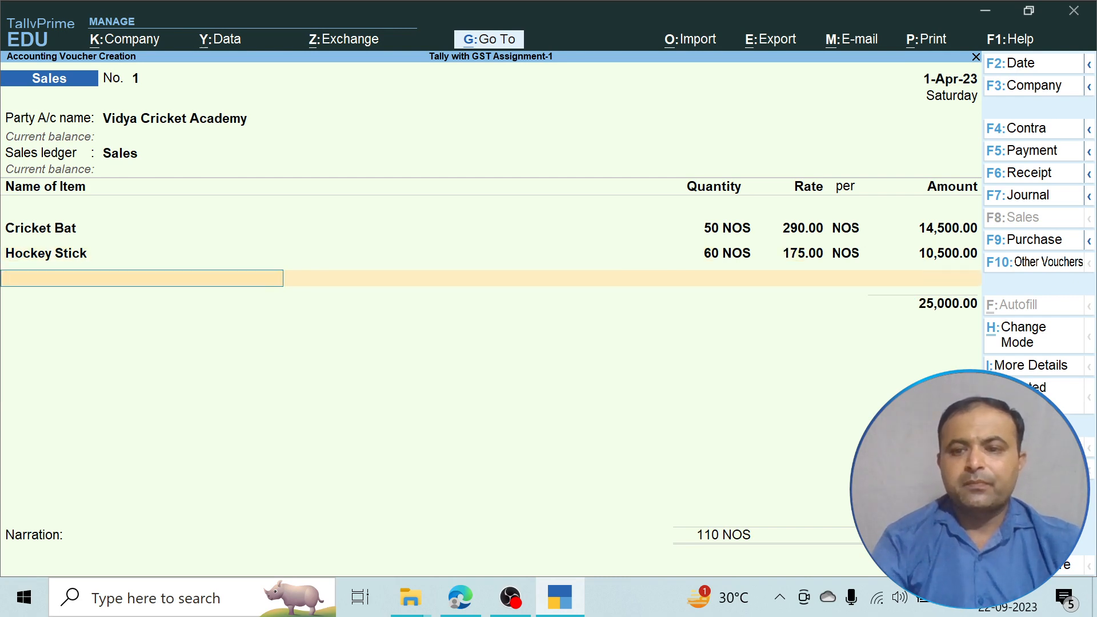
Add 150 Stumps at a rate of 100.
key(alt+Tab)
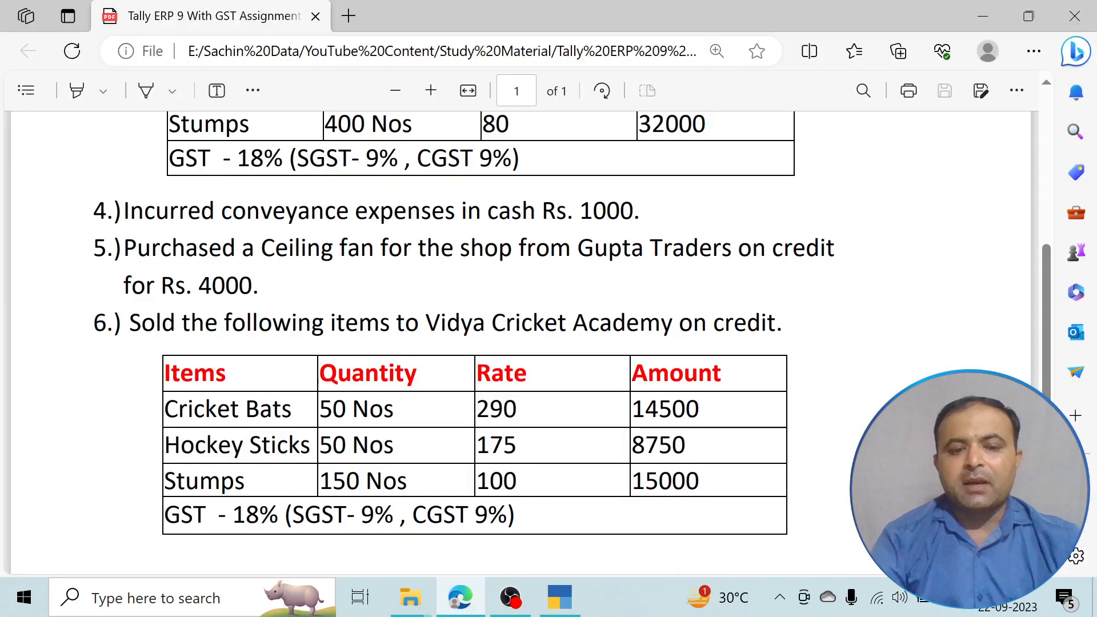
key(alt+Tab)
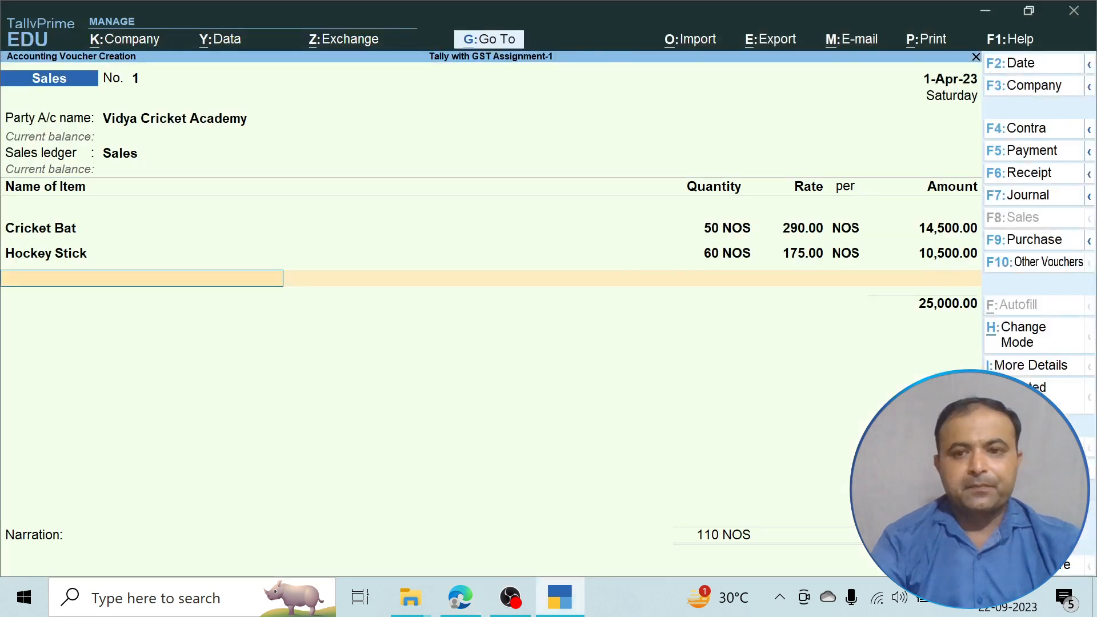
text(St)
key(Return)
text(1)
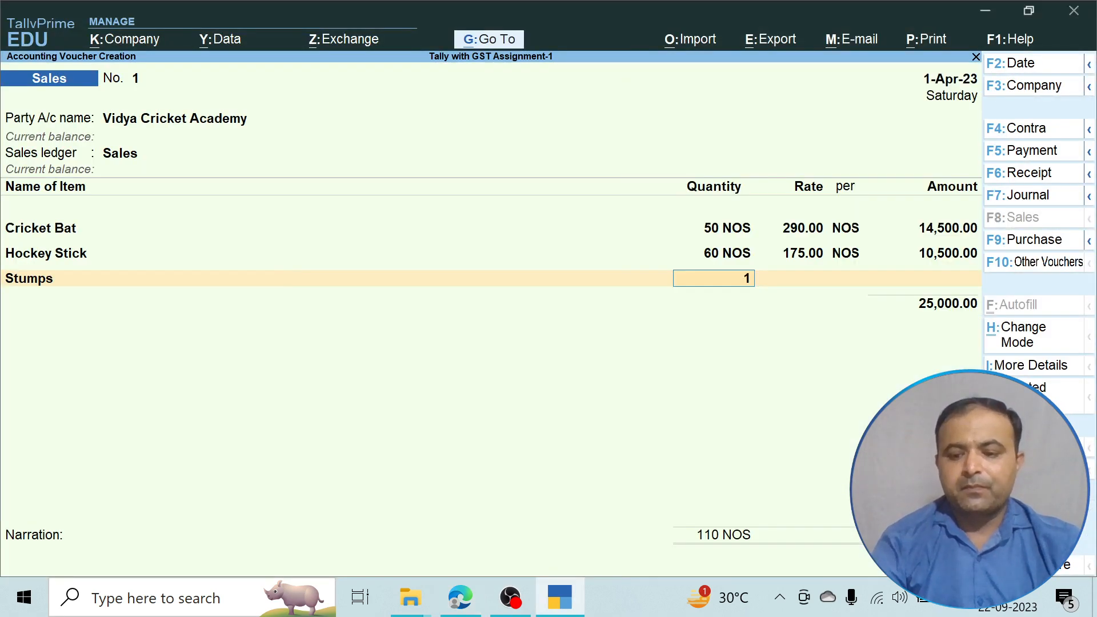
text(50)
key(Return)
text(100)
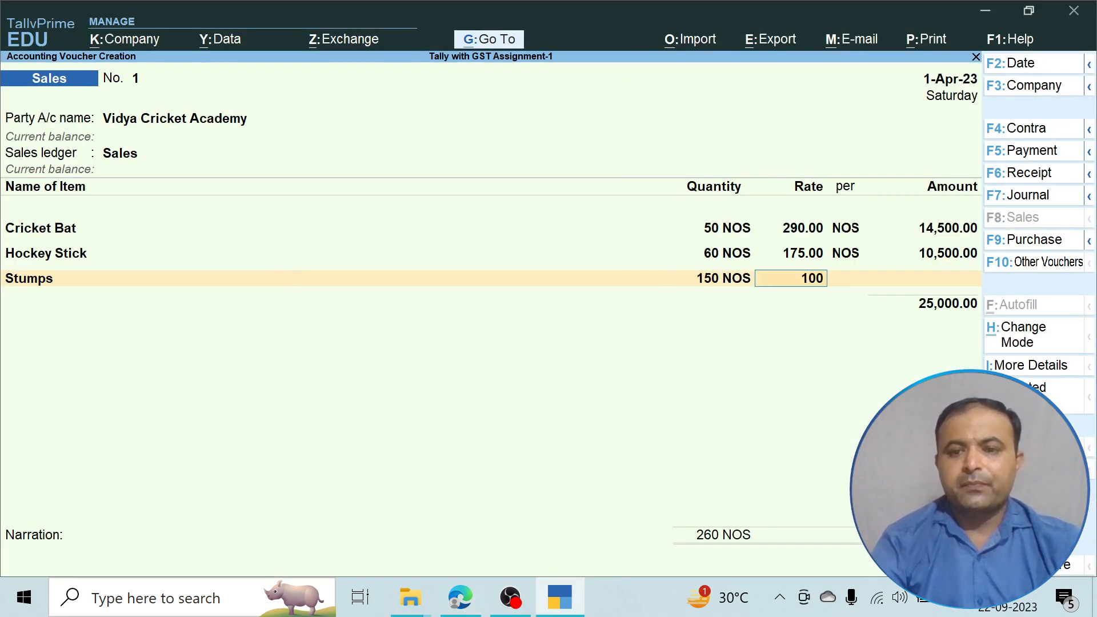
key(Return)
key(Return)
key(Return)
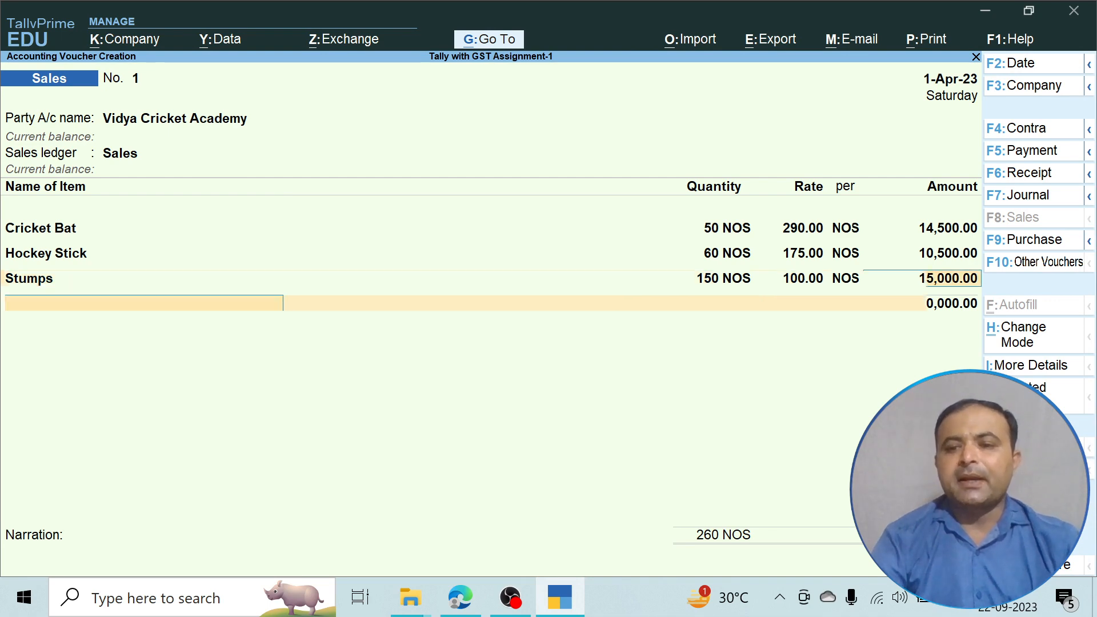
key(Return)
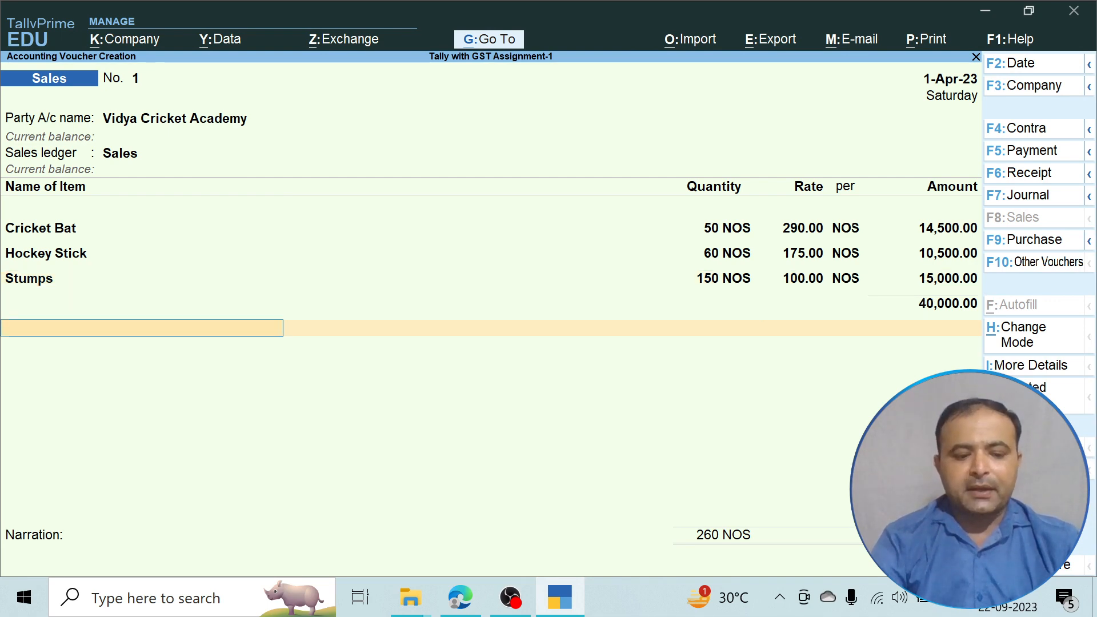
Add CGST@9% and SGST@9% tax lines of 3,600 each.
text(C)
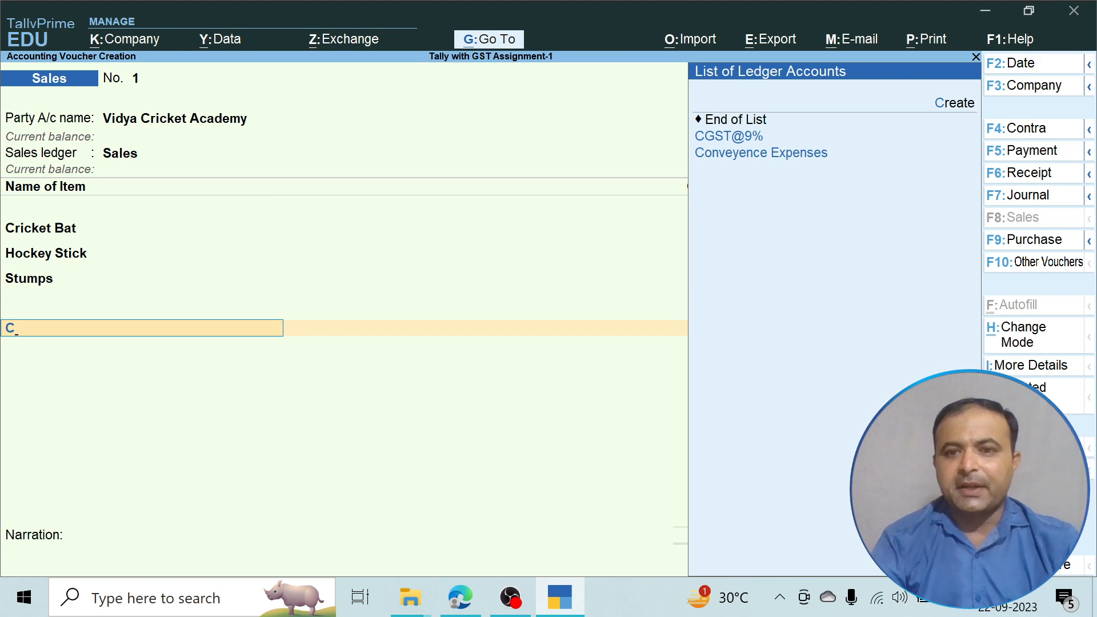
key(Down)
key(Return)
key(Return)
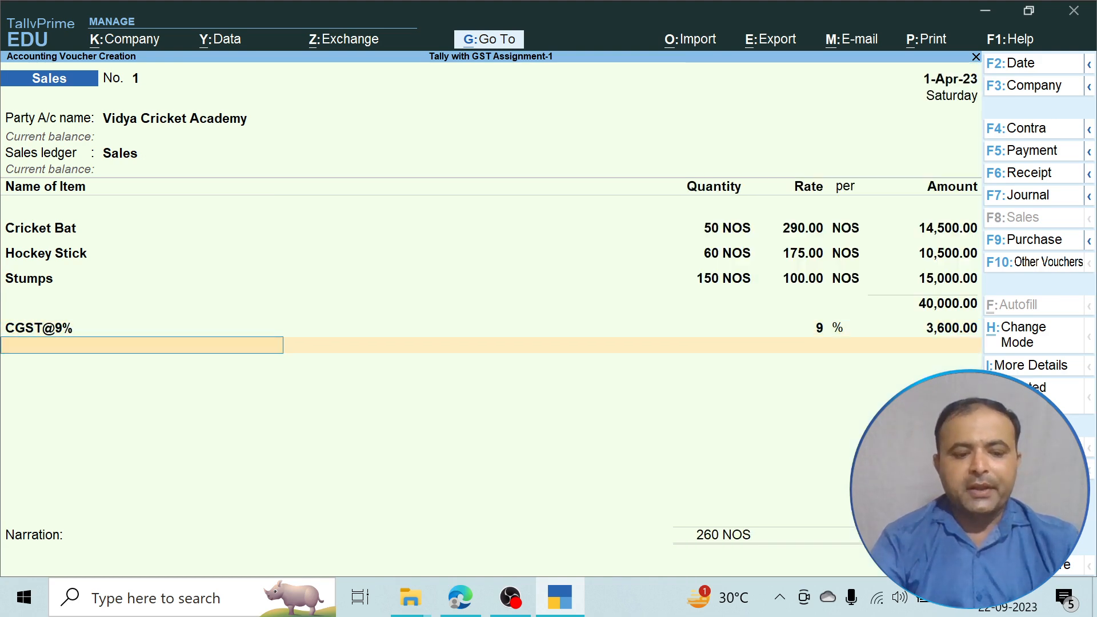
text(S)
key(Down)
key(Down)
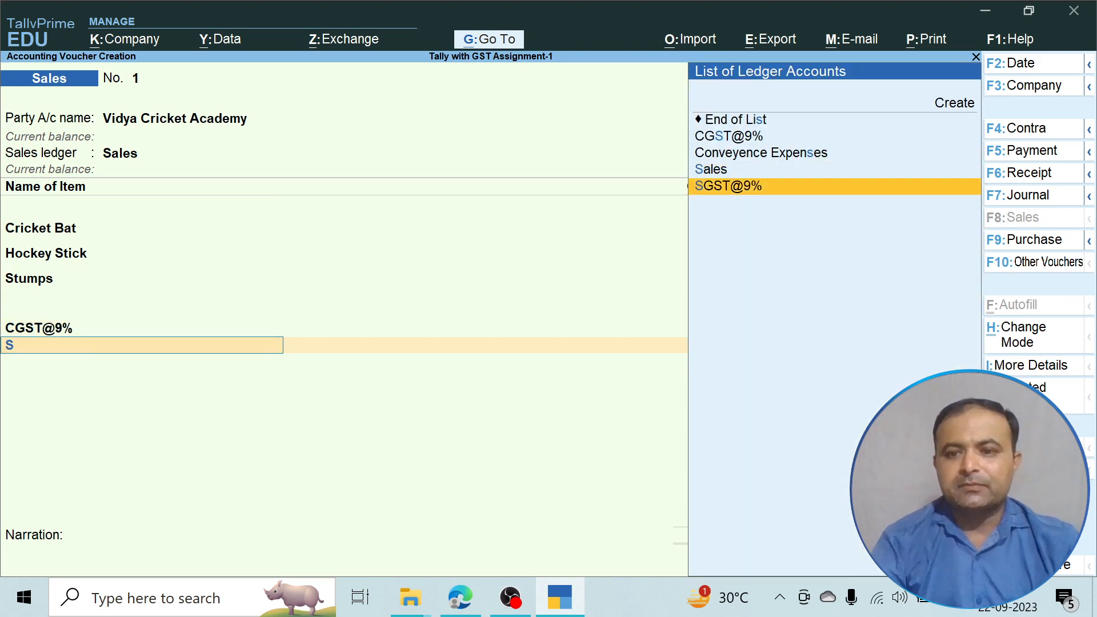
key(Return)
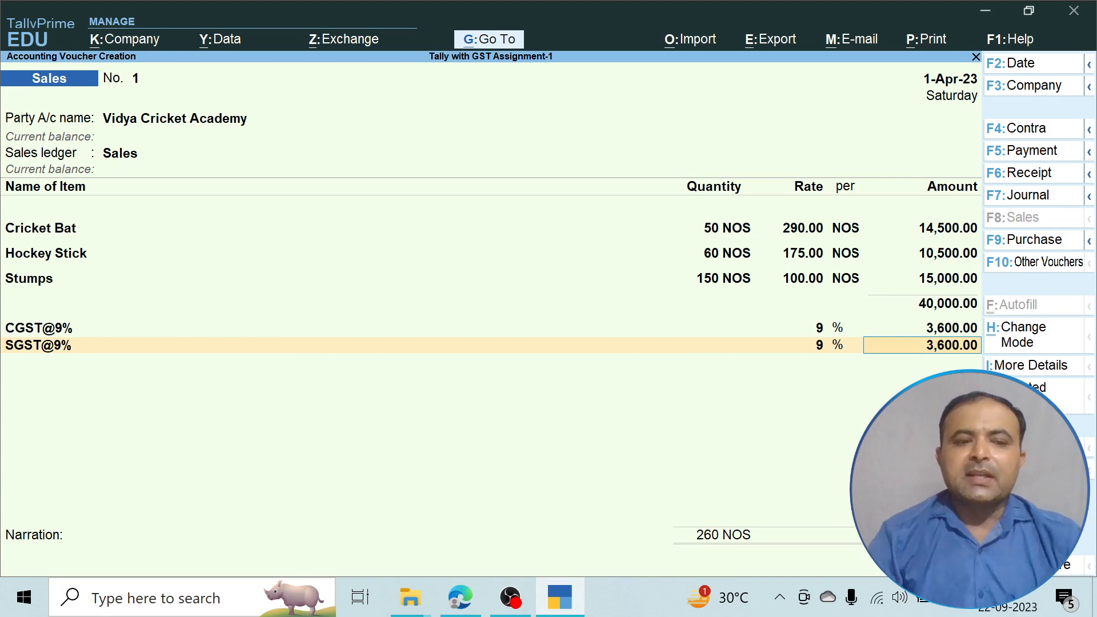
key(Return)
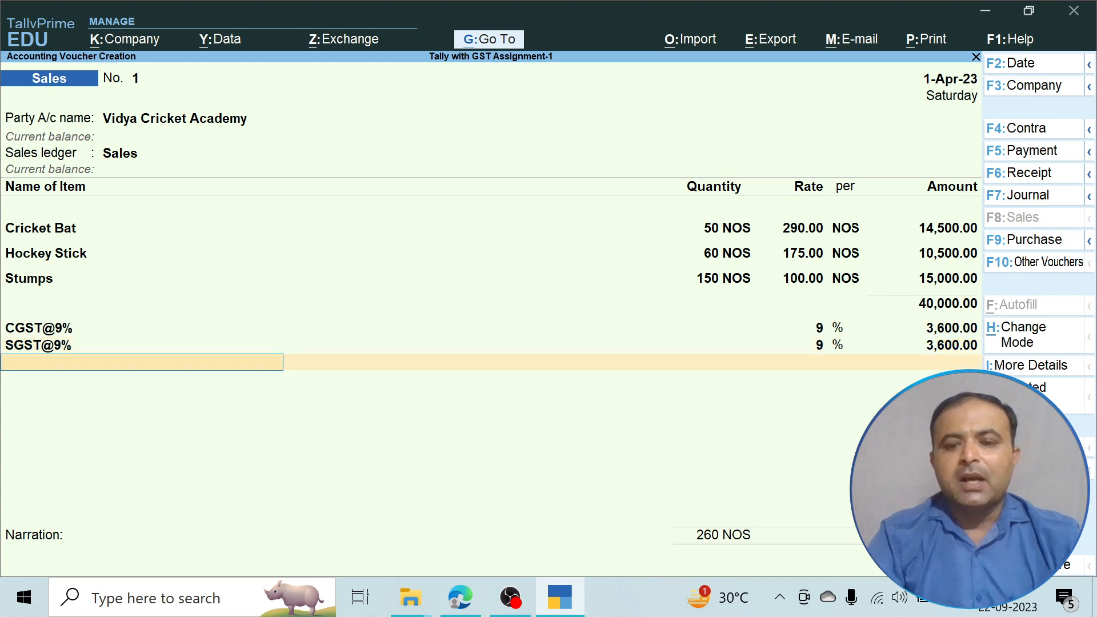
key(Return)
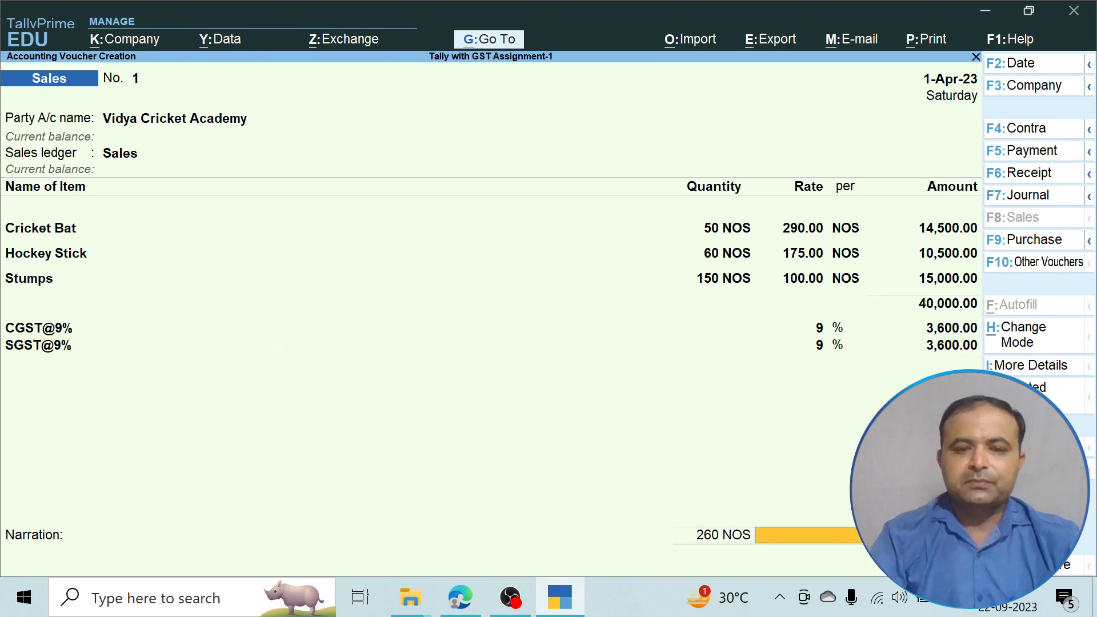
Record the 47,200 Dr bill amount as a new bill reference.
key(Return)
key(Return)
key(Return)
key(Return)
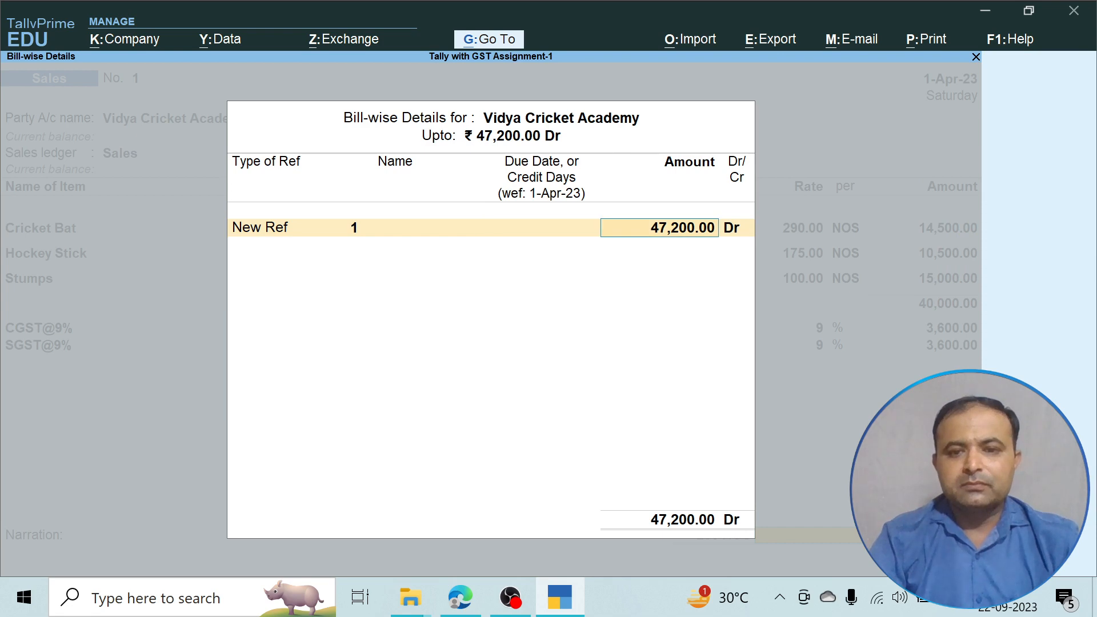
key(Return)
key(Return)
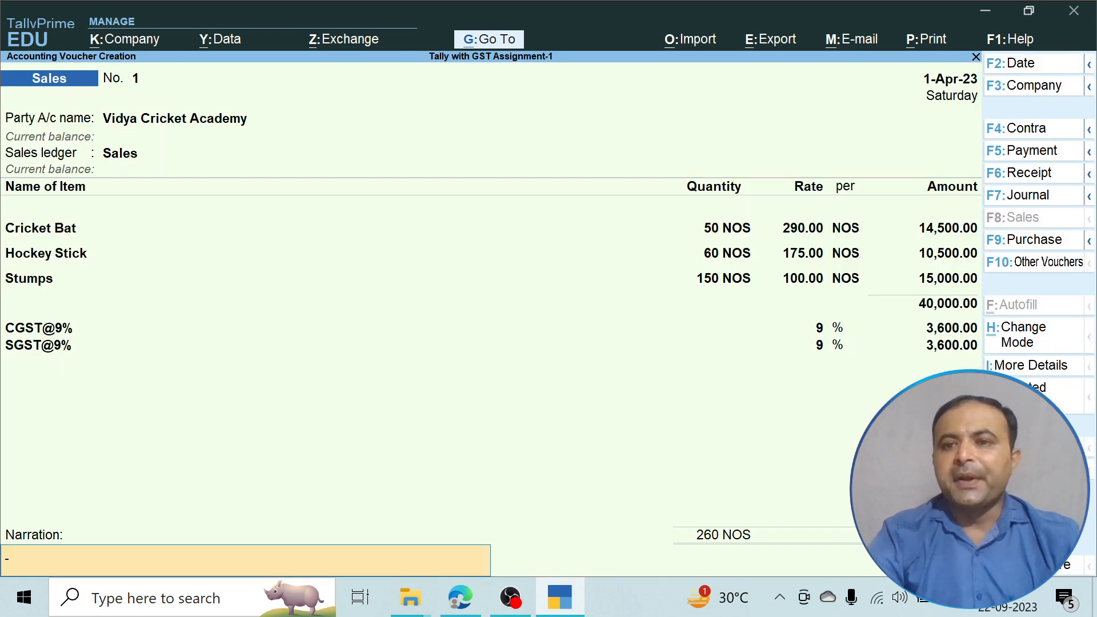
key(alt+p)
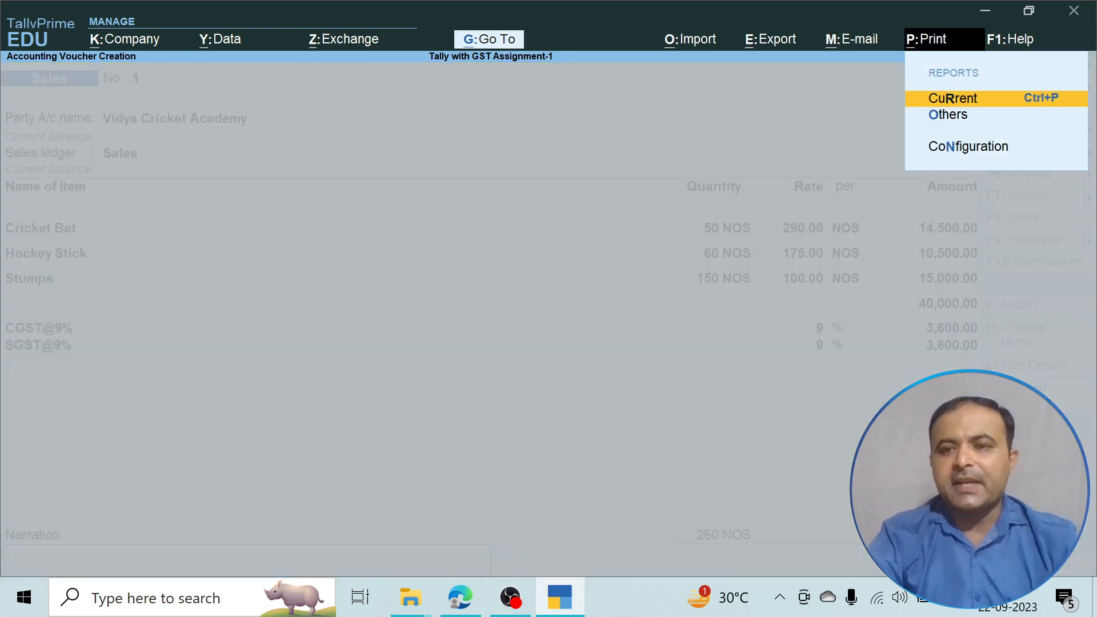
Preview the 47,200 Tax Invoice at full width, scroll through it, then close it.
key(Return)
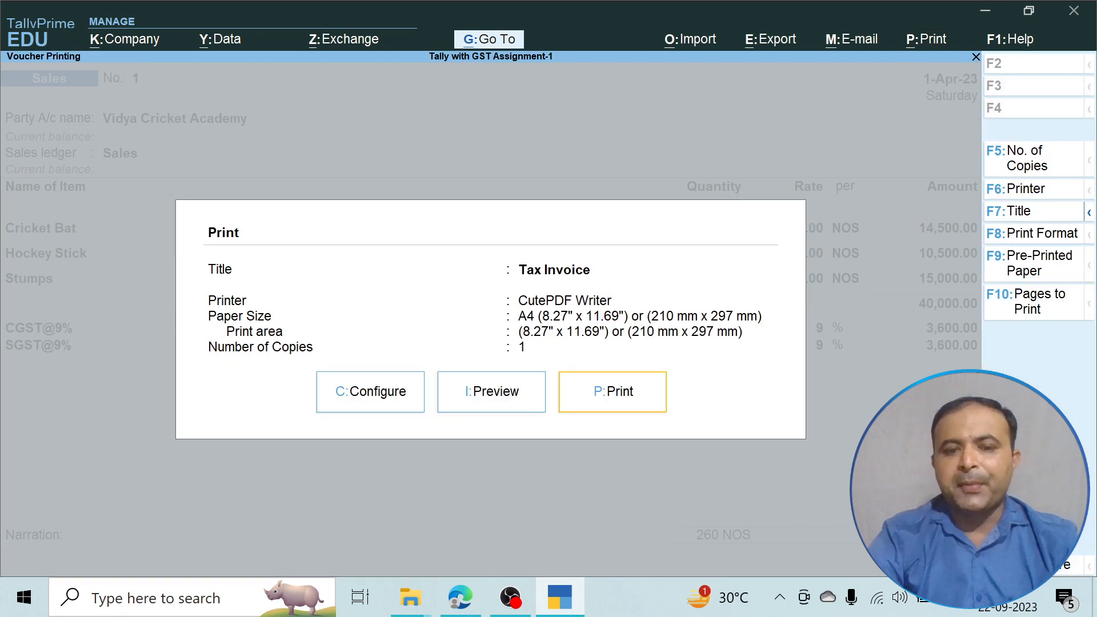
key(i)
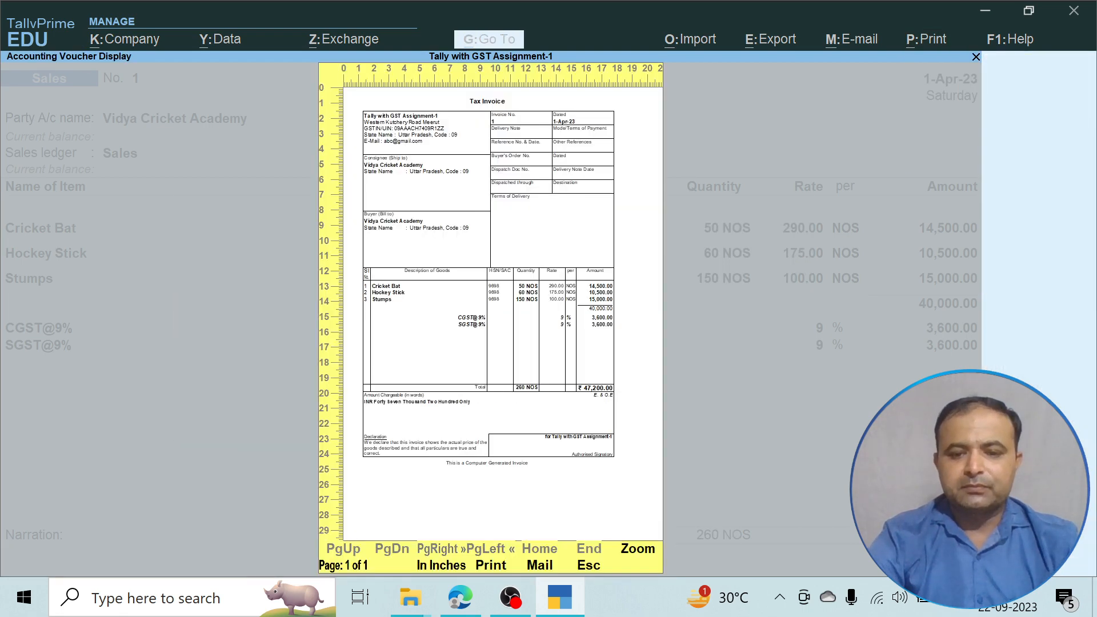
click(627, 547)
scroll(420, 400, down, 4)
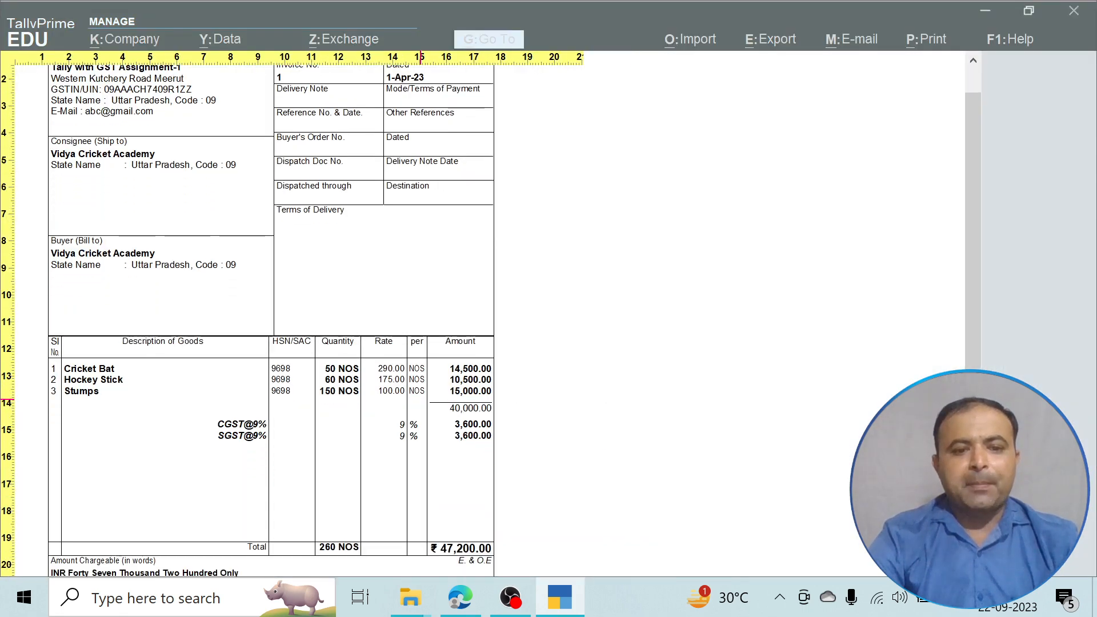
scroll(411, 328, down, 2)
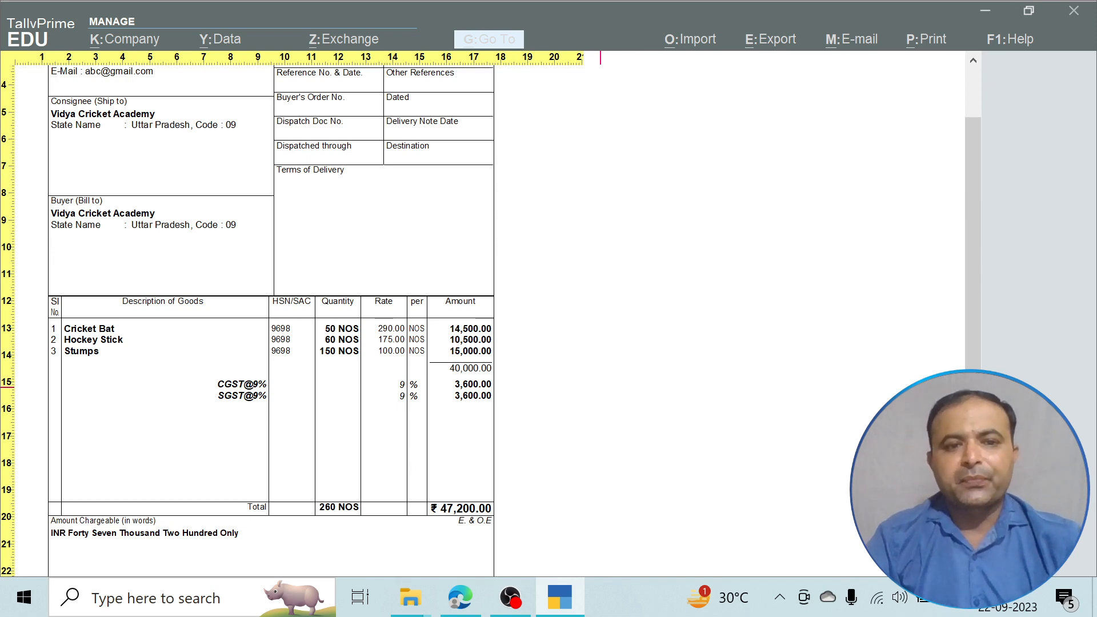
key(Escape)
key(Escape)
key(Escape)
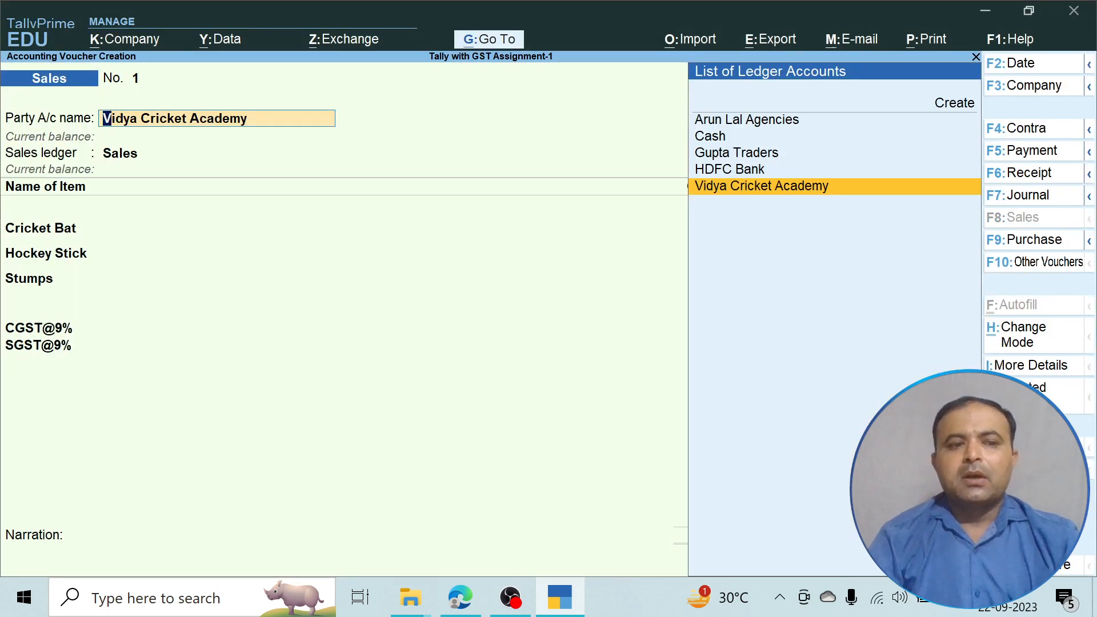
Confirm the item and tax lines, set New Ref bill 1, and save Sales voucher No. 1.
key(Return)
key(Return)
key(Return)
key(Return)
key(Return)
key(Return)
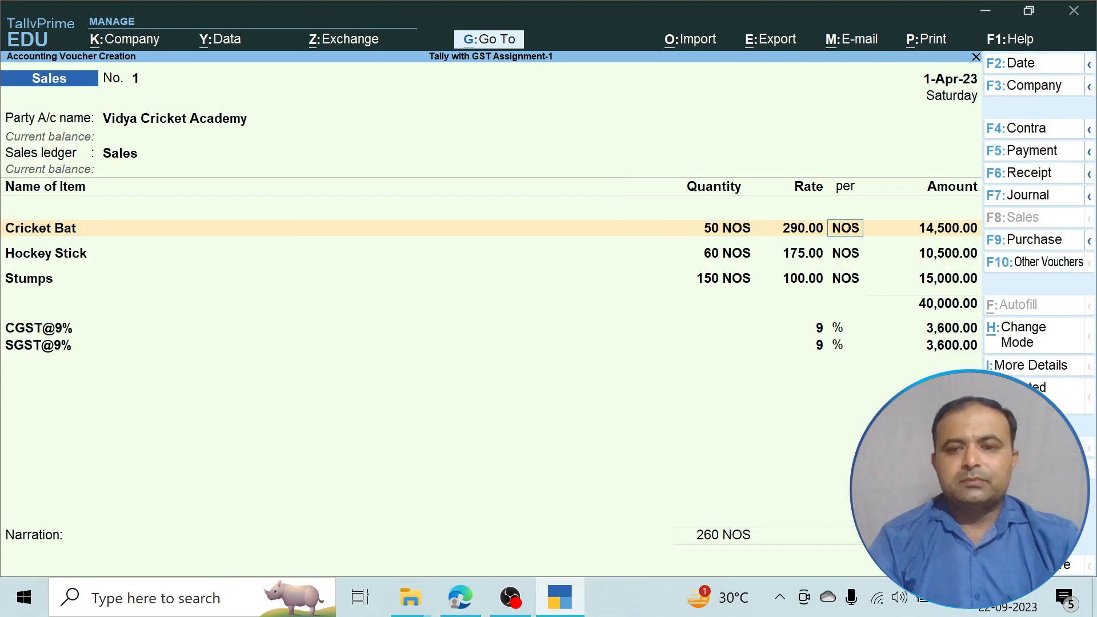
key(Return)
key(Return)
key(Return)
key(Return)
key(Return)
key(Return)
key(Return)
key(Return)
key(Return)
key(Return)
key(Return)
key(Return)
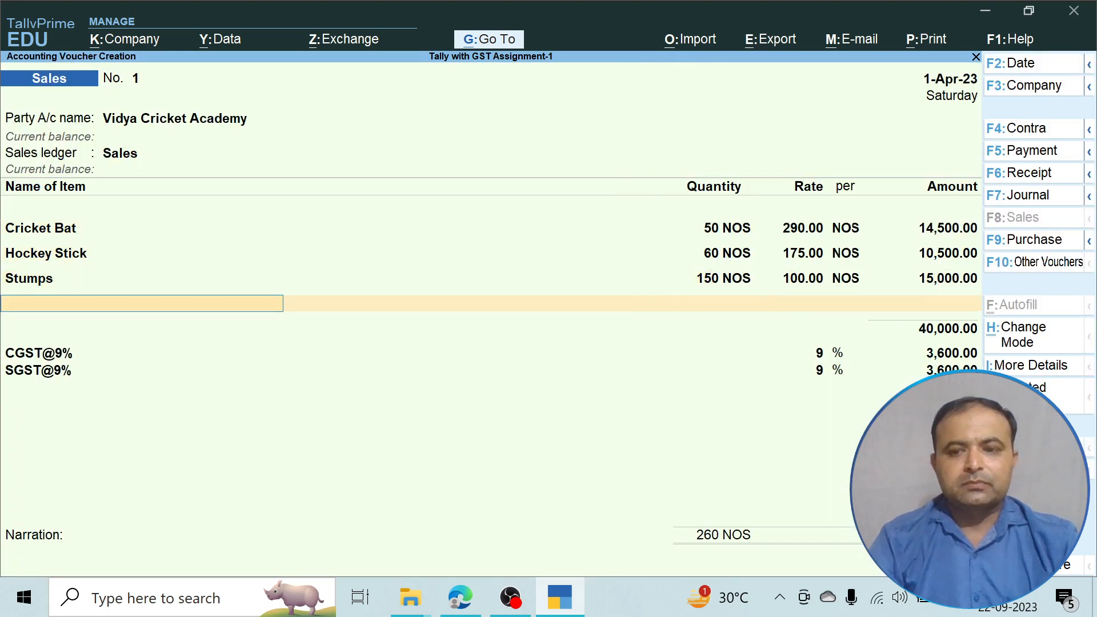
key(Return)
key(Return)
key(Return)
key(Return)
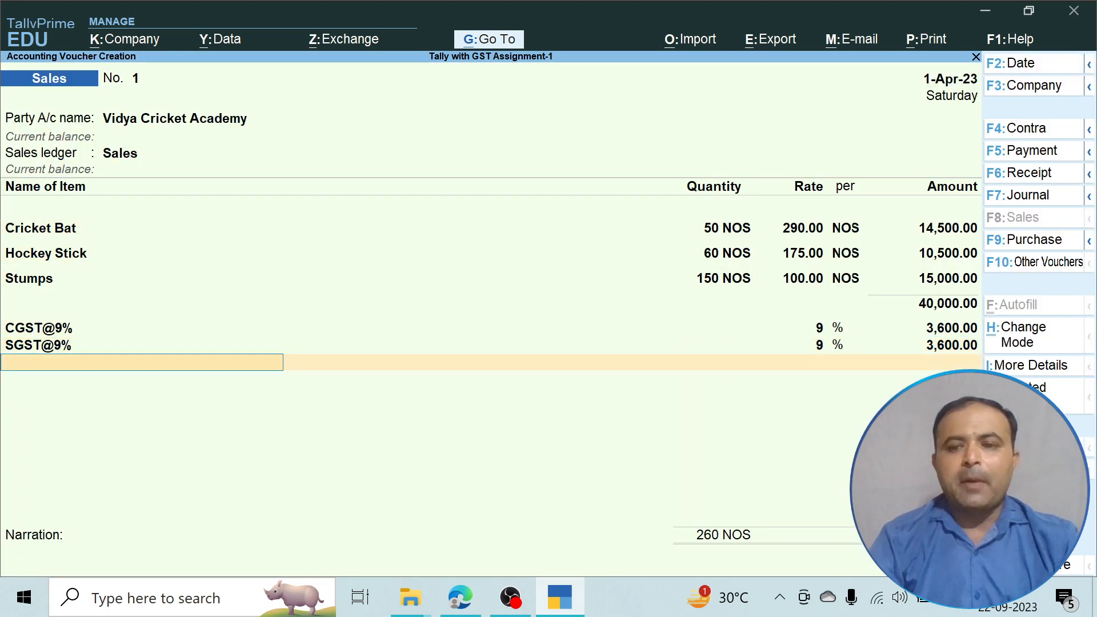
key(Return)
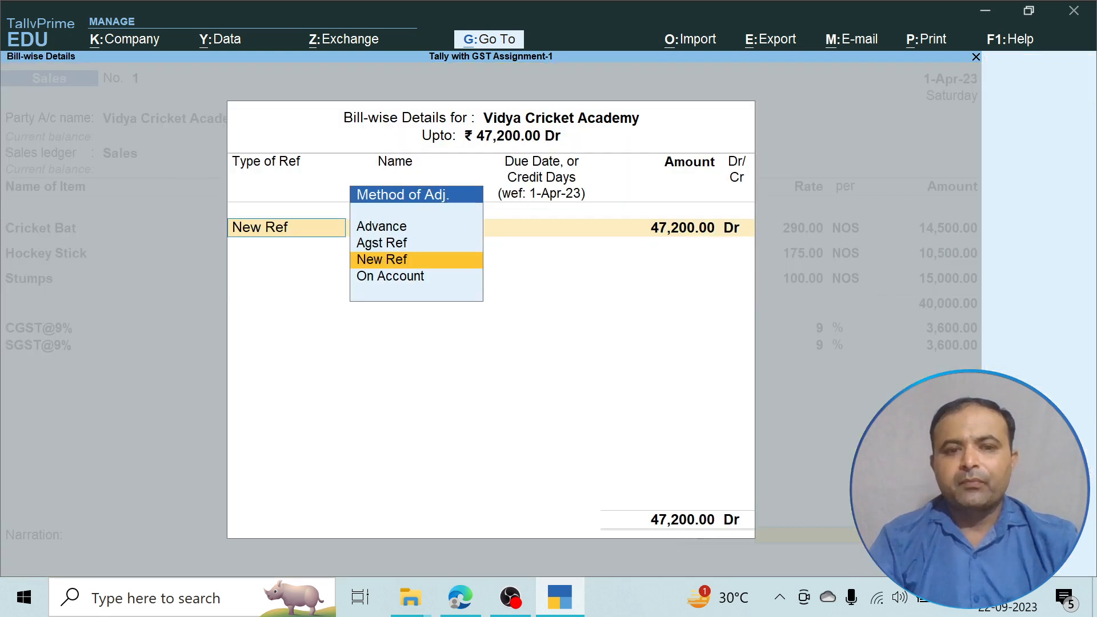
key(Return)
key(Return)
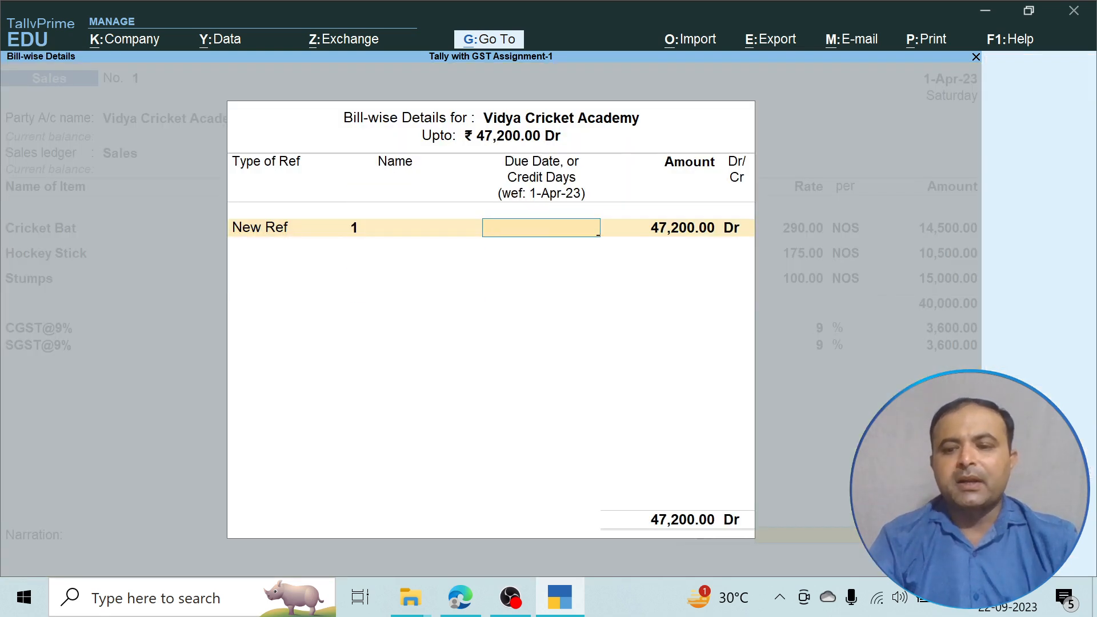
key(Return)
key(Return)
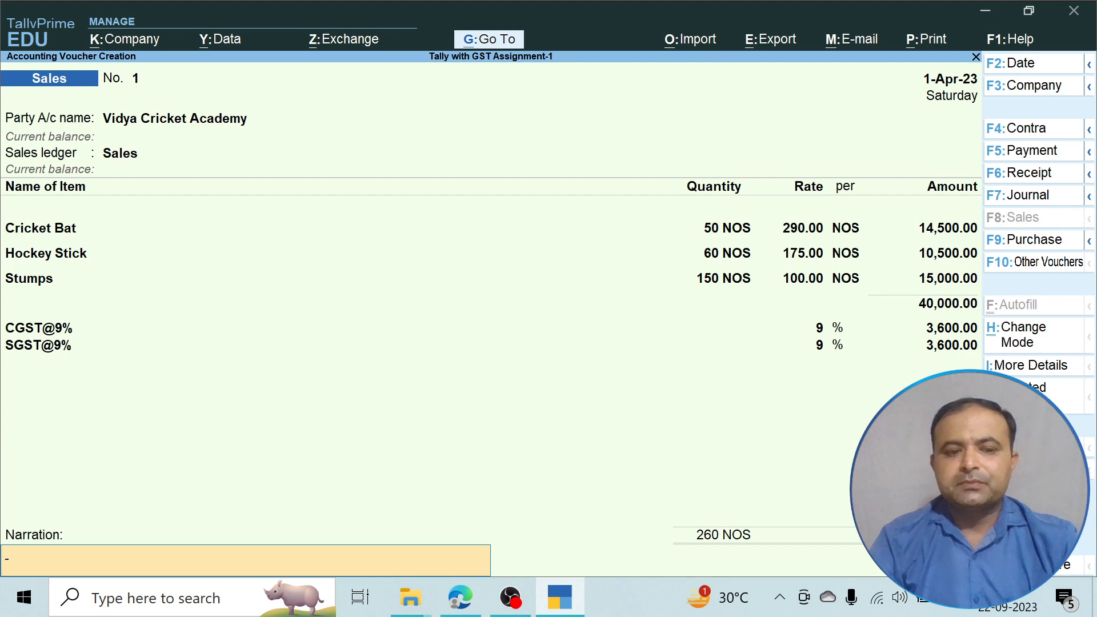
key(Return)
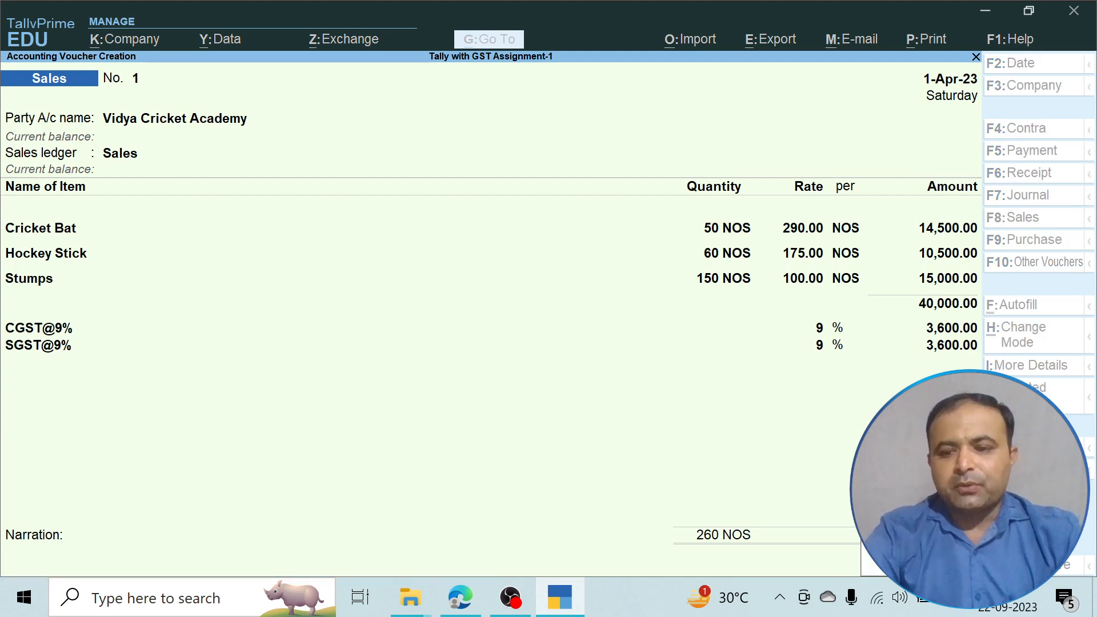
key(Return)
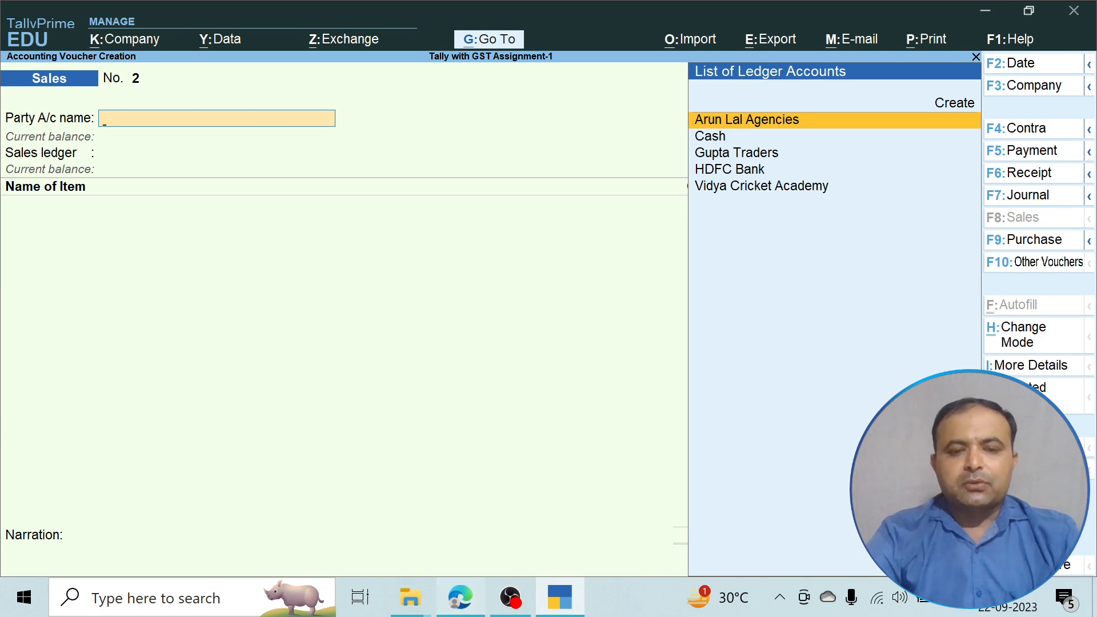
Check the Vidya Cricket Academy sales table in the PDF, then discard blank voucher No. 2.
click(460, 598)
scroll(515, 343, up, 3)
scroll(514, 342, up, 2)
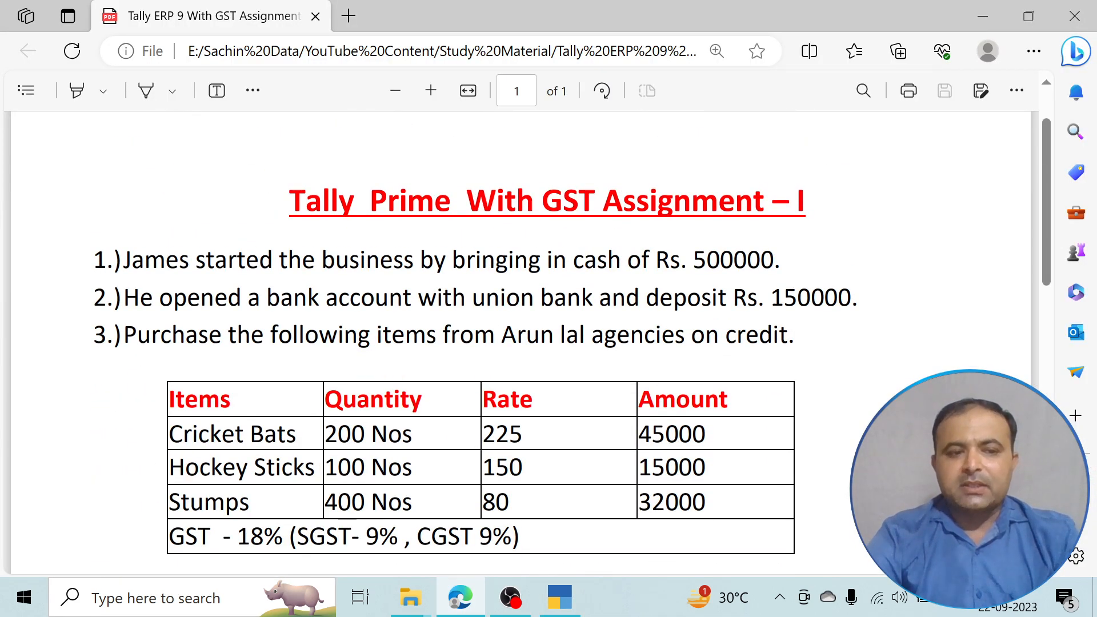
scroll(514, 343, down, 5)
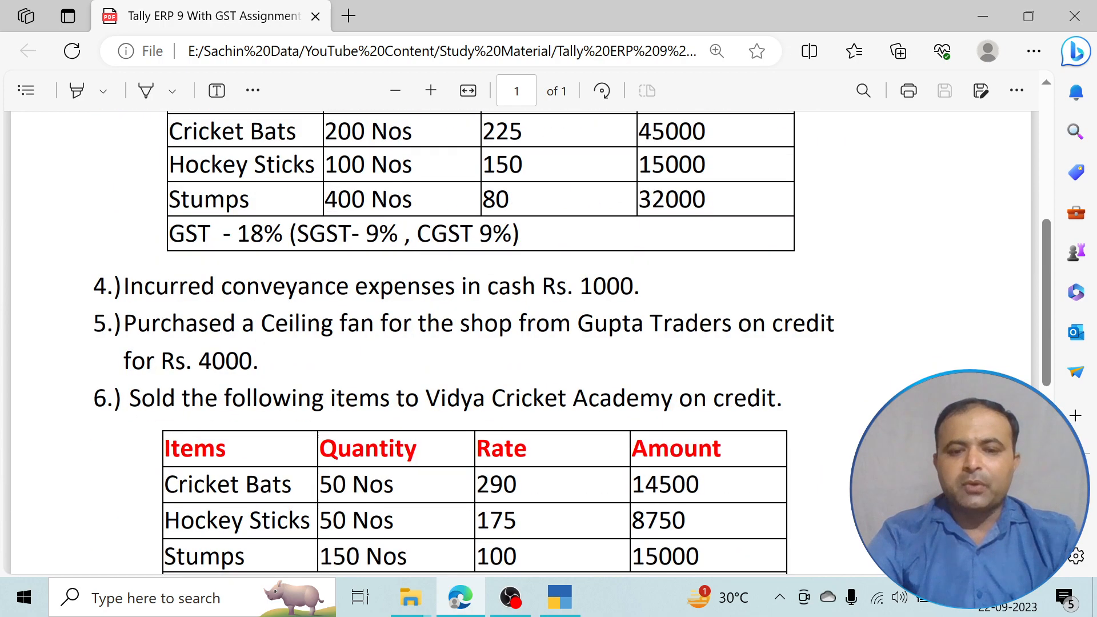
scroll(514, 343, down, 2)
scroll(514, 343, up, 2)
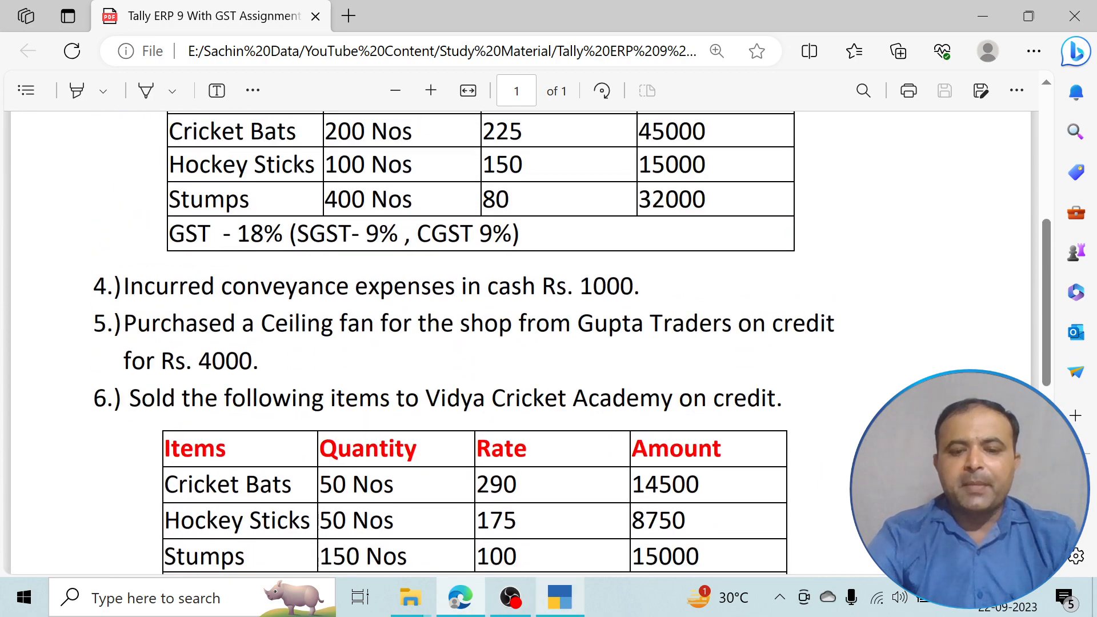
key(alt+Tab)
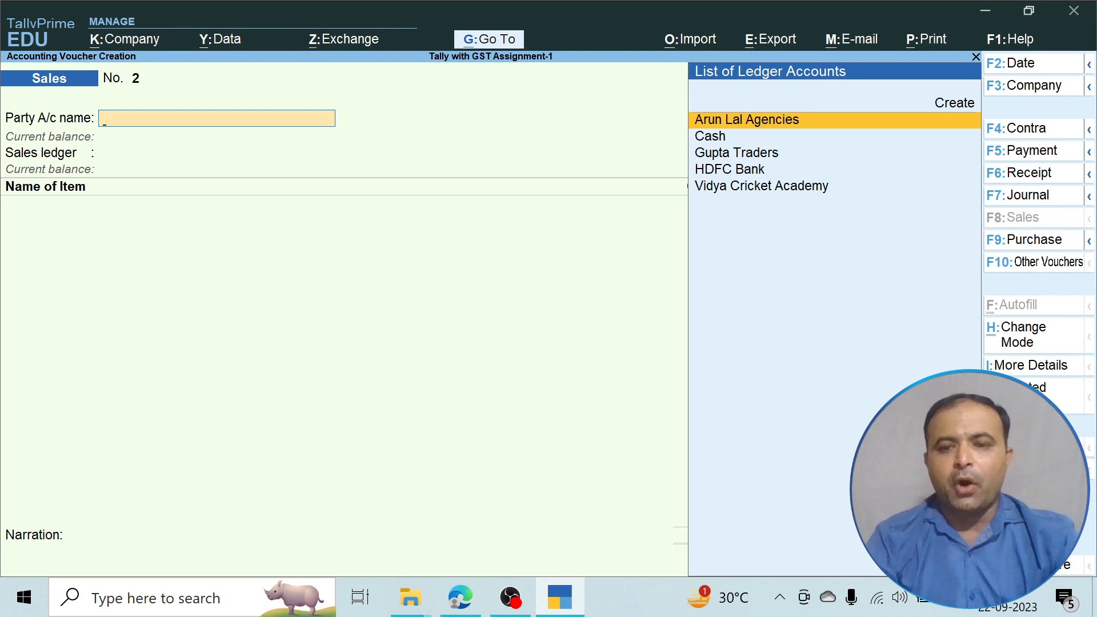
key(Escape)
key(Escape)
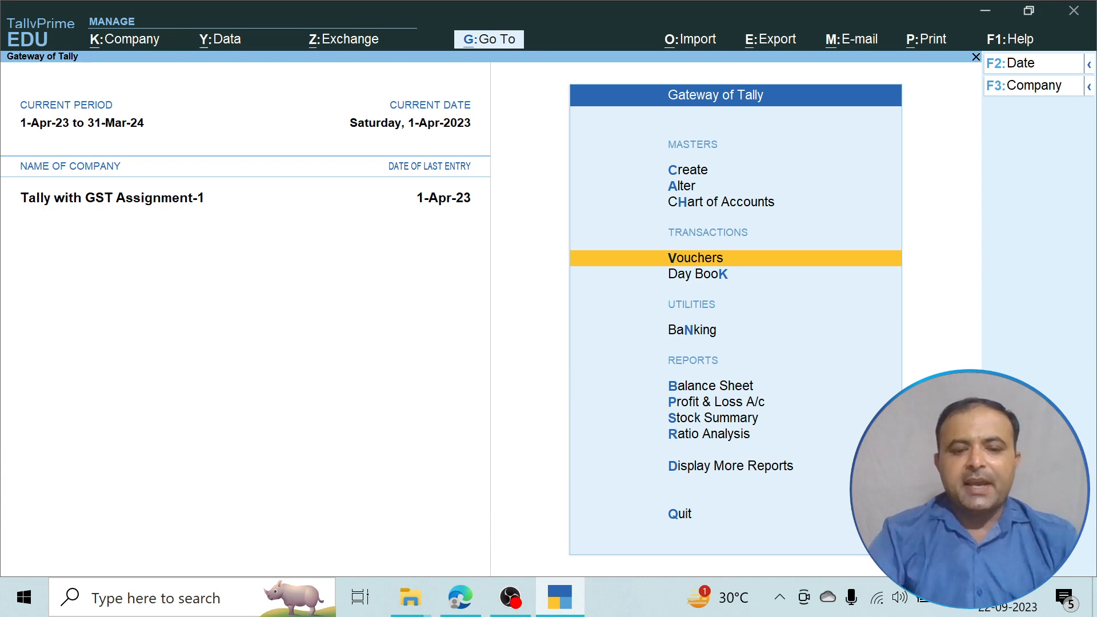
Look over the assignment PDF again and return to the Gateway of Tally.
click(461, 598)
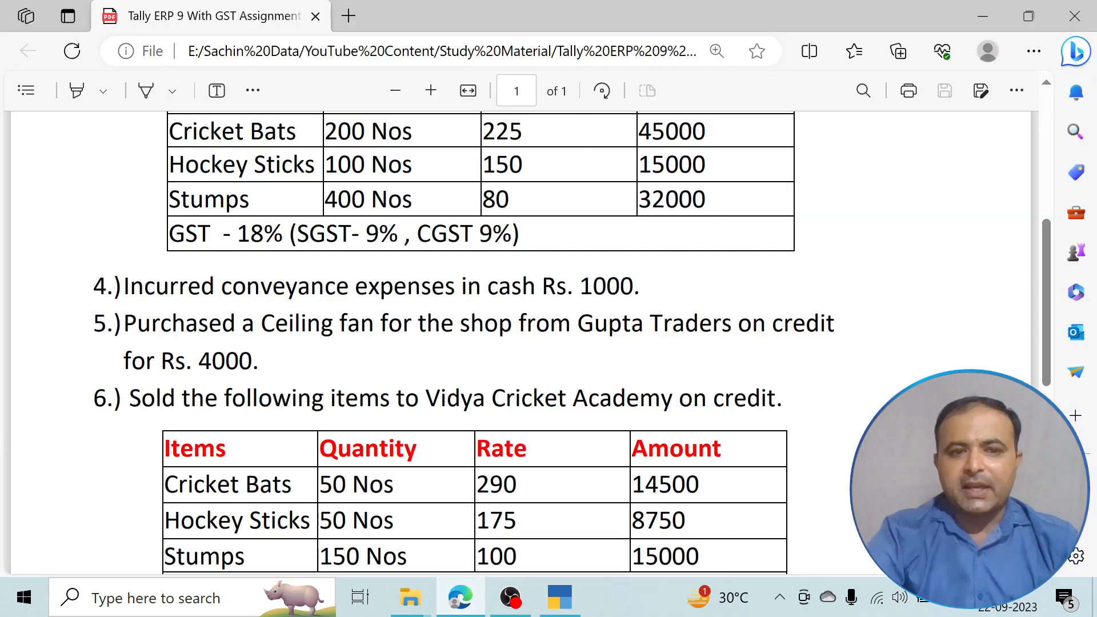
scroll(530, 343, up, 4)
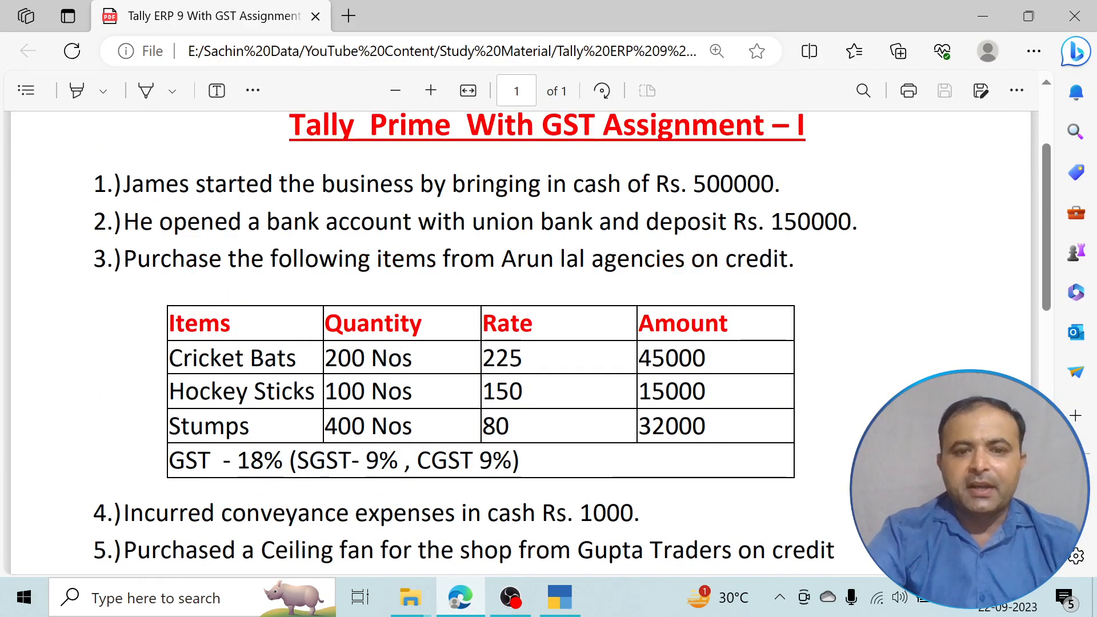
scroll(520, 342, down, 5)
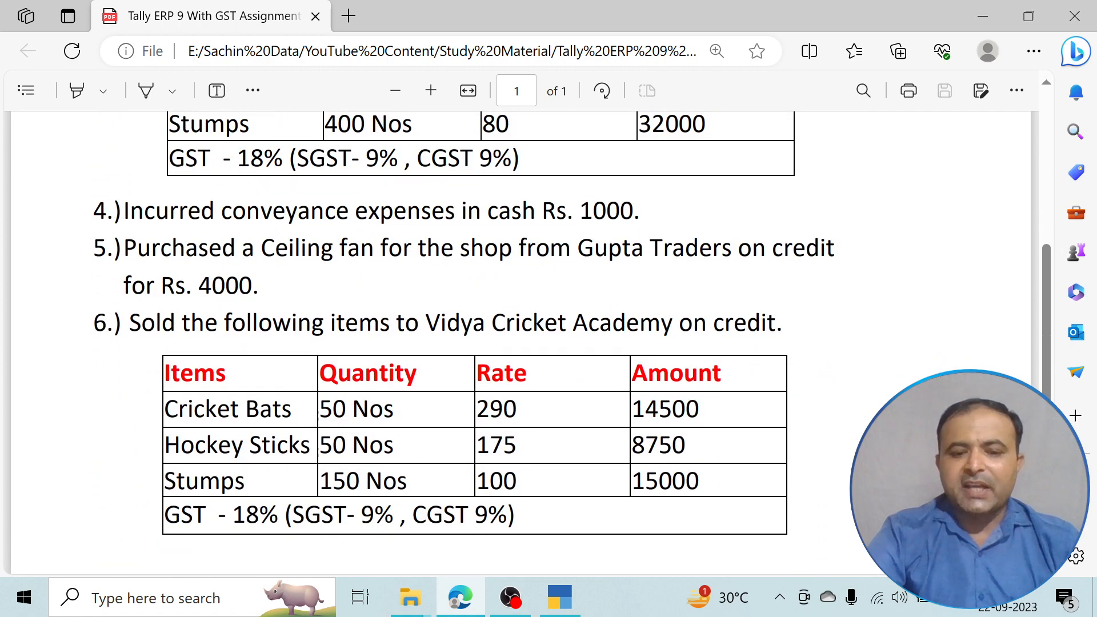
click(559, 598)
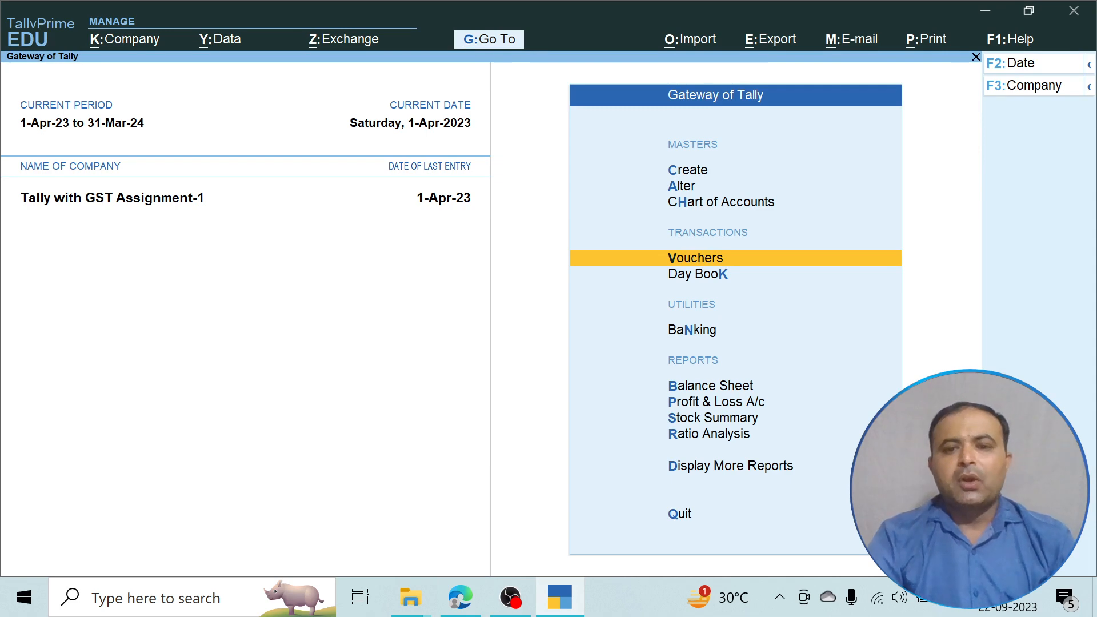
key(Down)
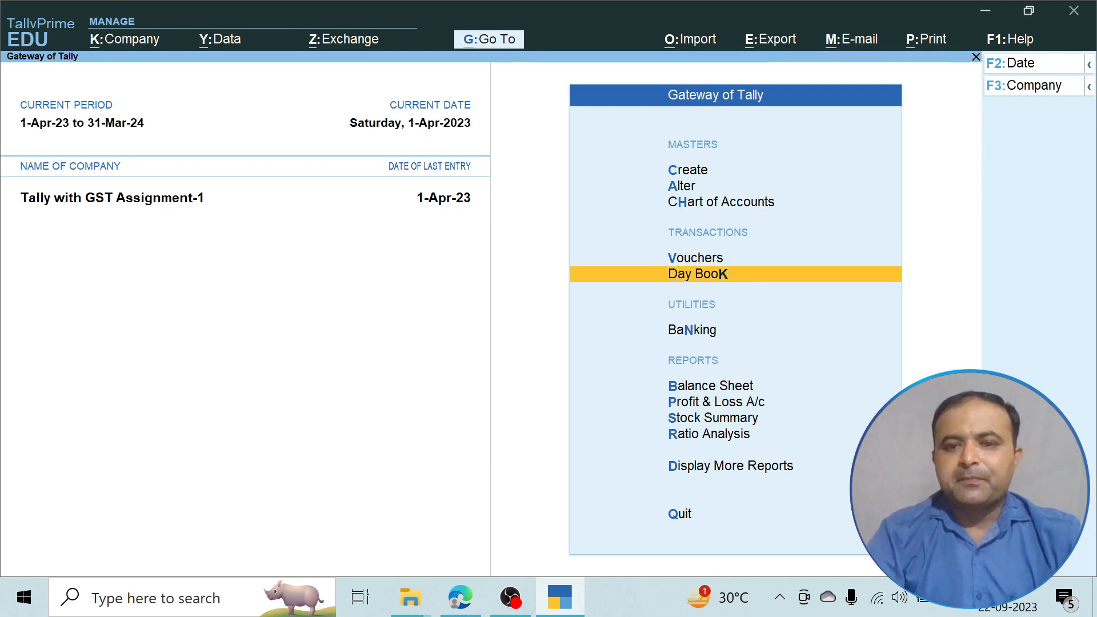
key(Return)
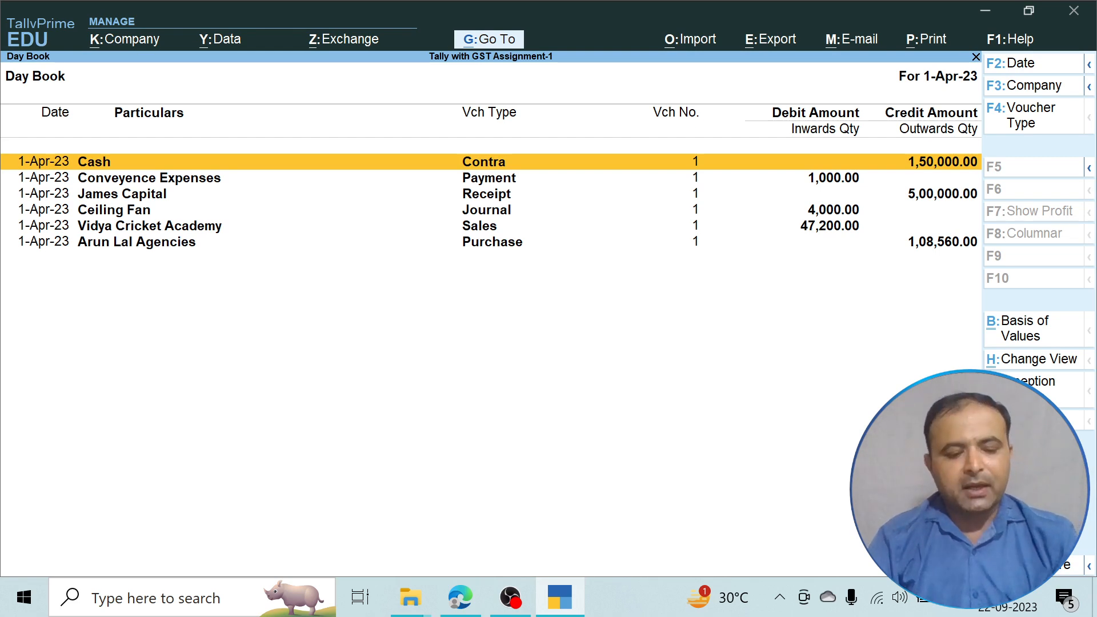
key(alt+F5)
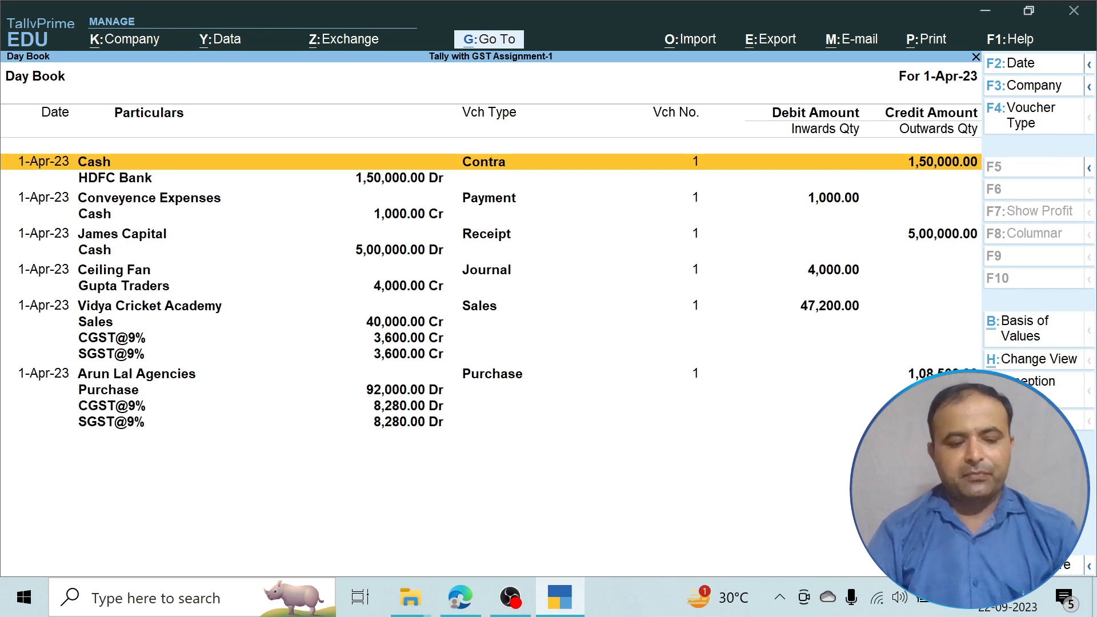
key(alt+F5)
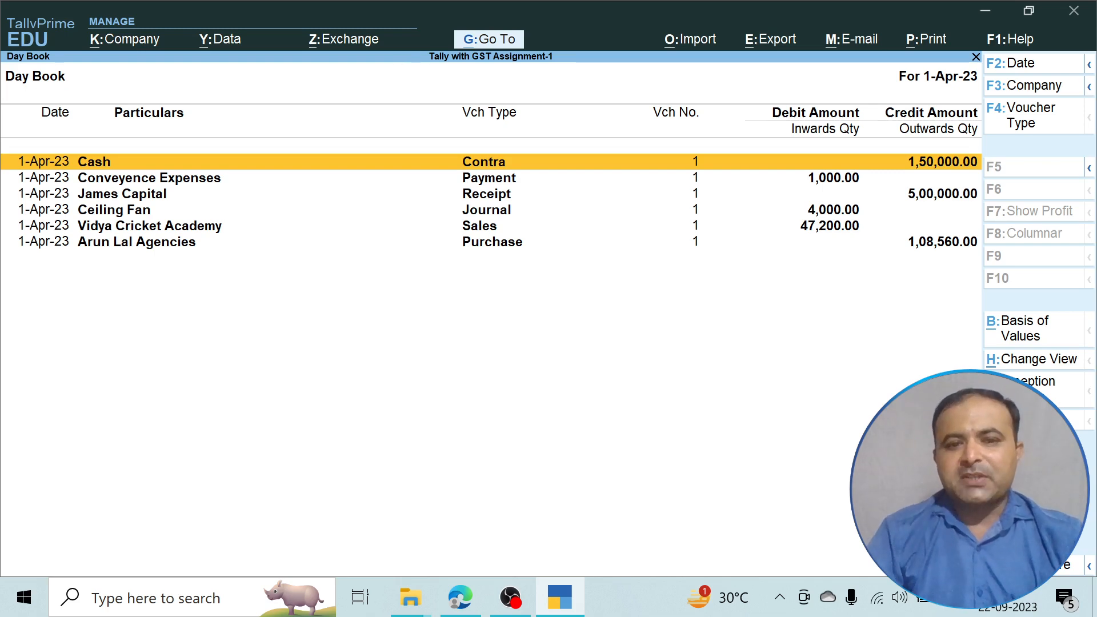
key(Escape)
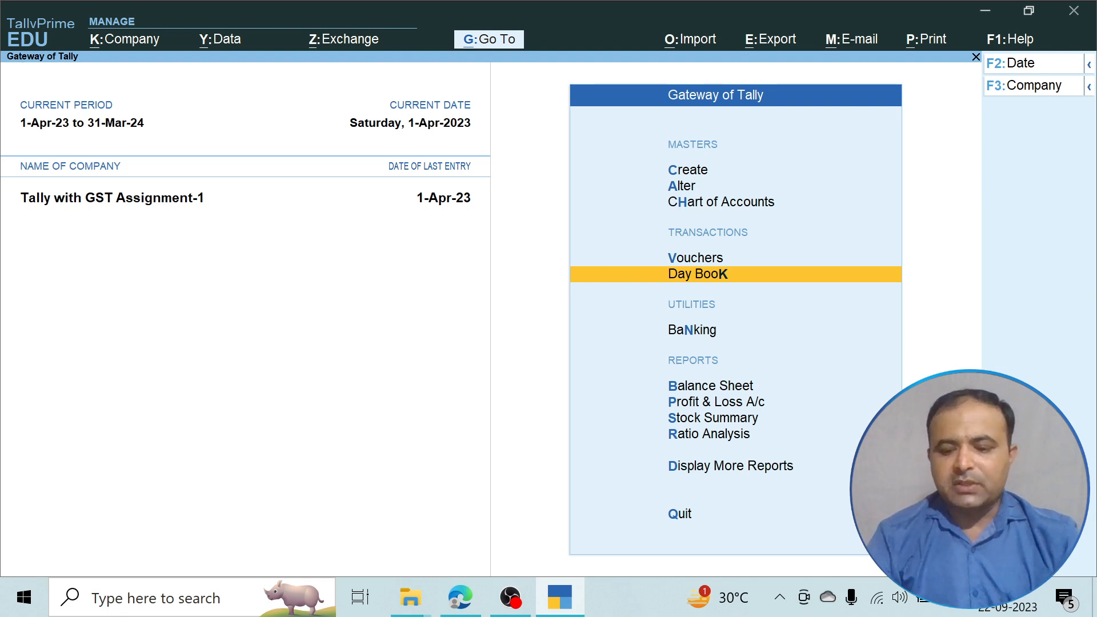
Open the Trial Balance from the further reports list, expanded to individual ledgers.
key(Down)
key(Down)
key(Down)
key(Down)
key(Down)
key(Down)
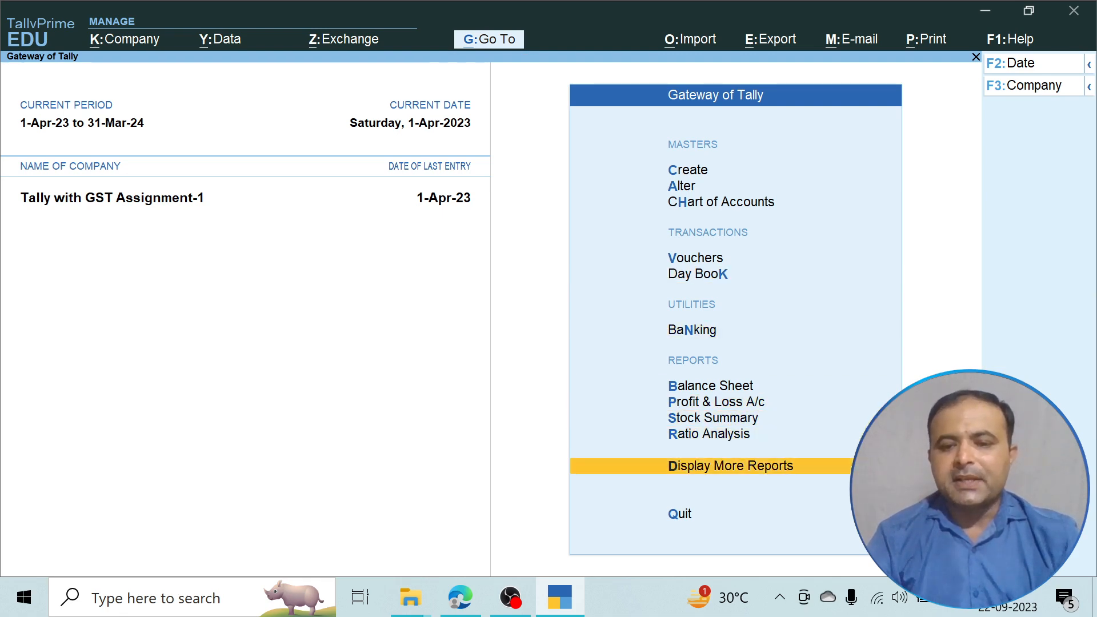
key(Return)
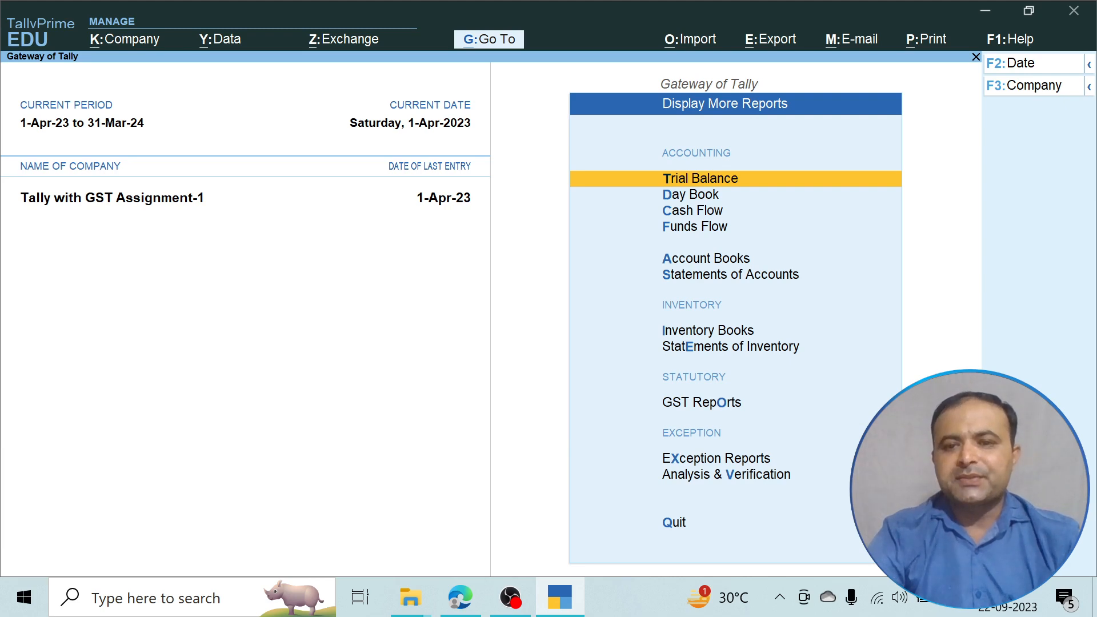
key(Return)
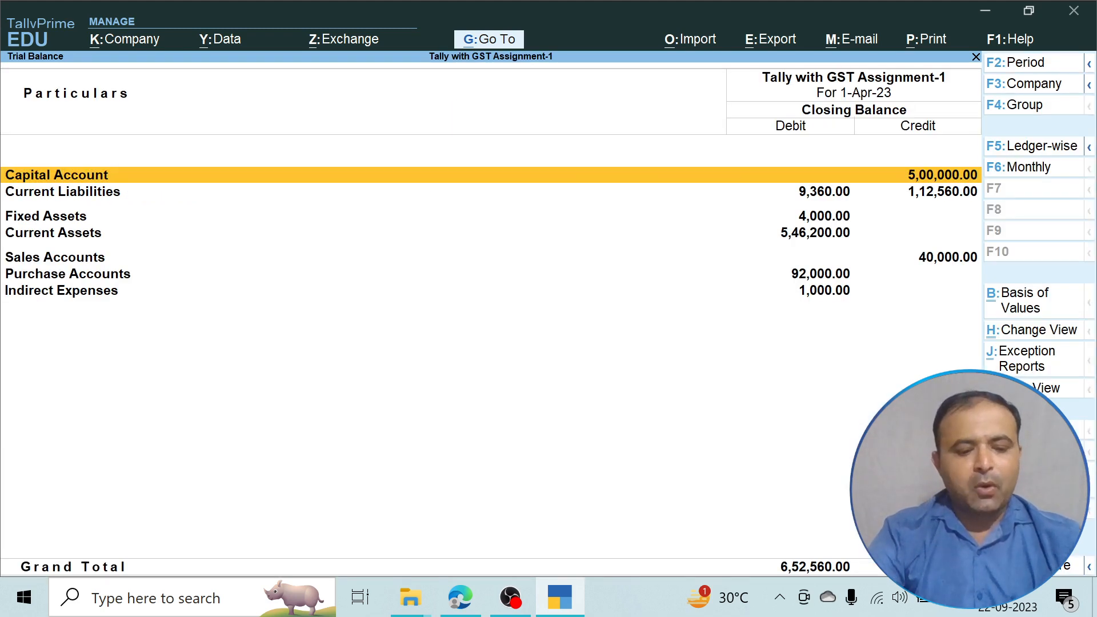
key(alt+F5)
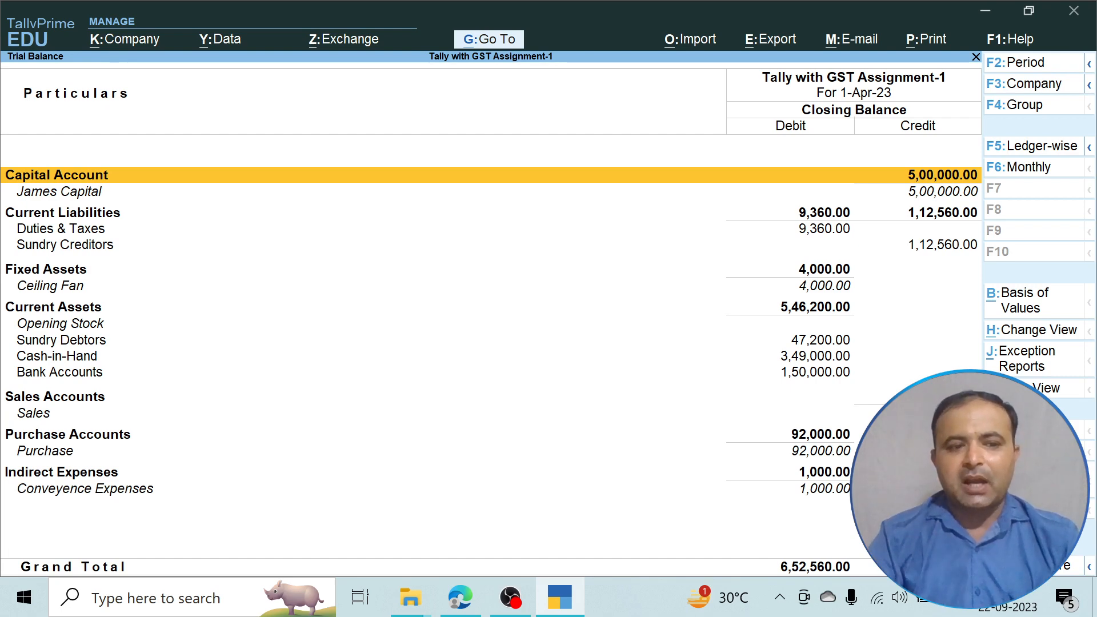
Review the rows from Capital and Duties & Taxes down to Indirect Expenses, then close the report.
key(Down)
key(Down)
key(Down)
key(Down)
key(Down)
key(Down)
key(Down)
key(Down)
key(Down)
key(Down)
key(Down)
key(Down)
key(Down)
key(Down)
key(Down)
key(Down)
key(Down)
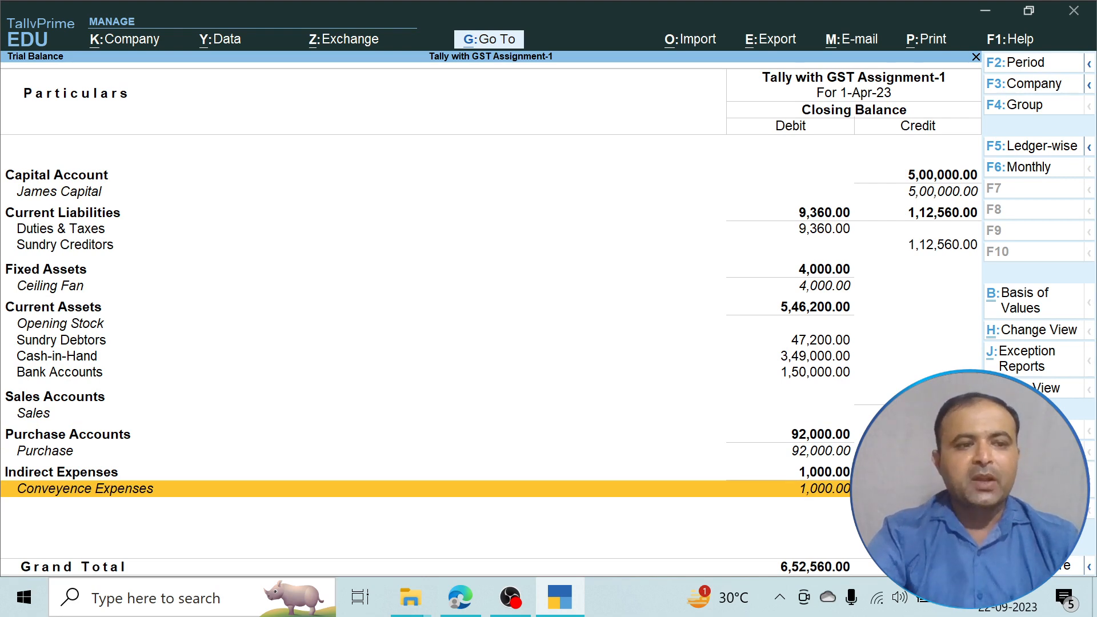
key(Up)
key(Up)
key(Up)
key(Up)
key(Up)
key(Up)
key(Up)
key(Up)
key(Up)
key(Up)
key(Up)
key(Up)
key(Up)
key(Up)
key(Up)
key(Up)
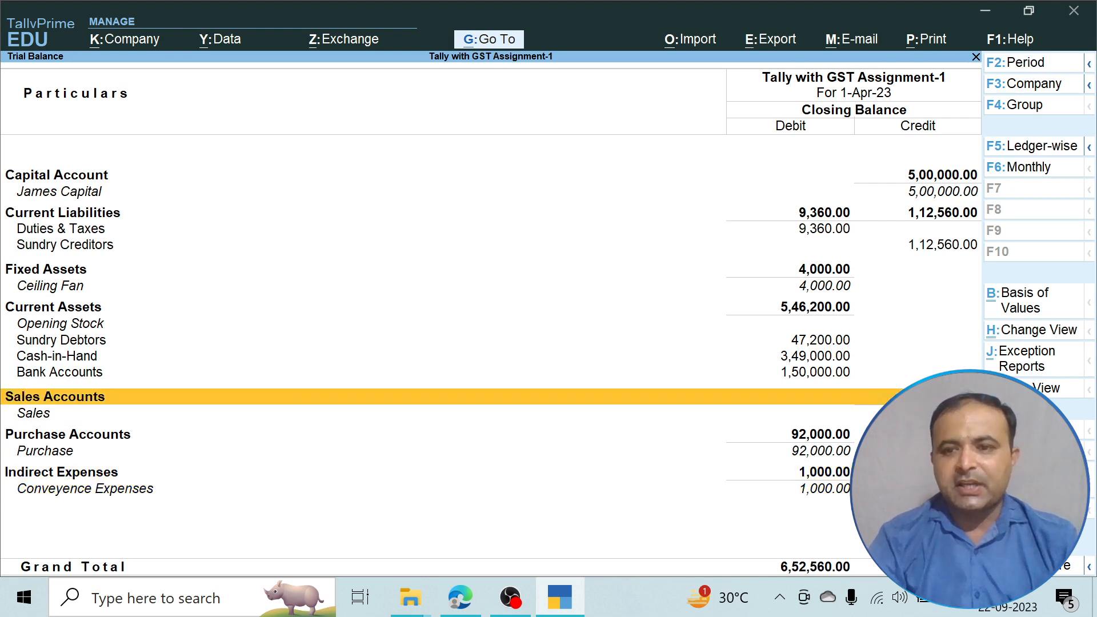
key(Down)
key(Down)
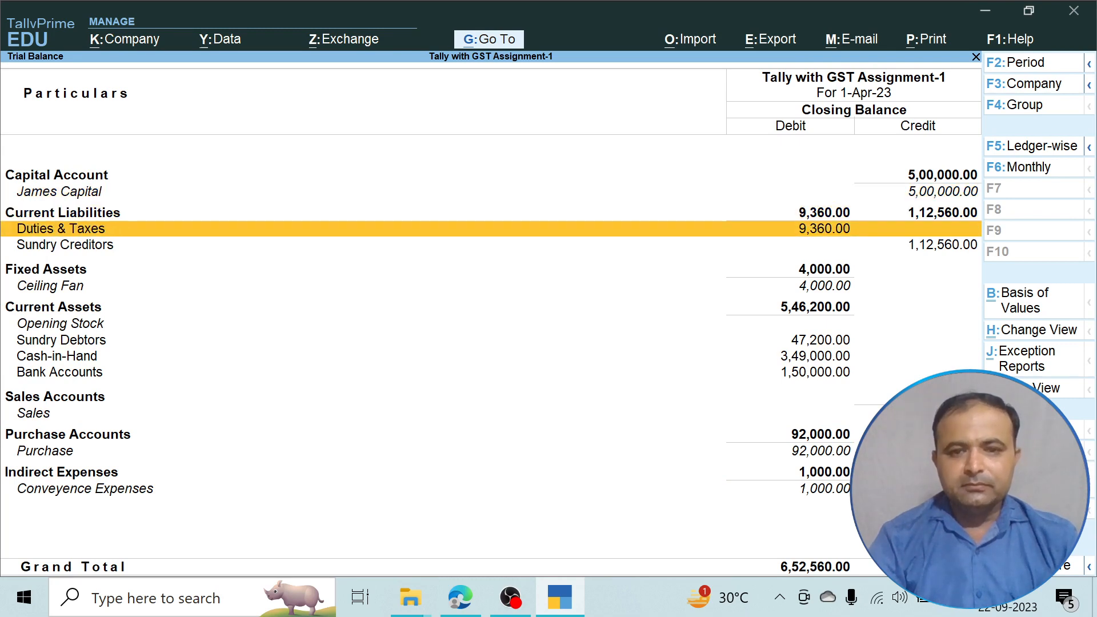
key(Up)
key(Down)
key(Down)
key(Down)
key(Down)
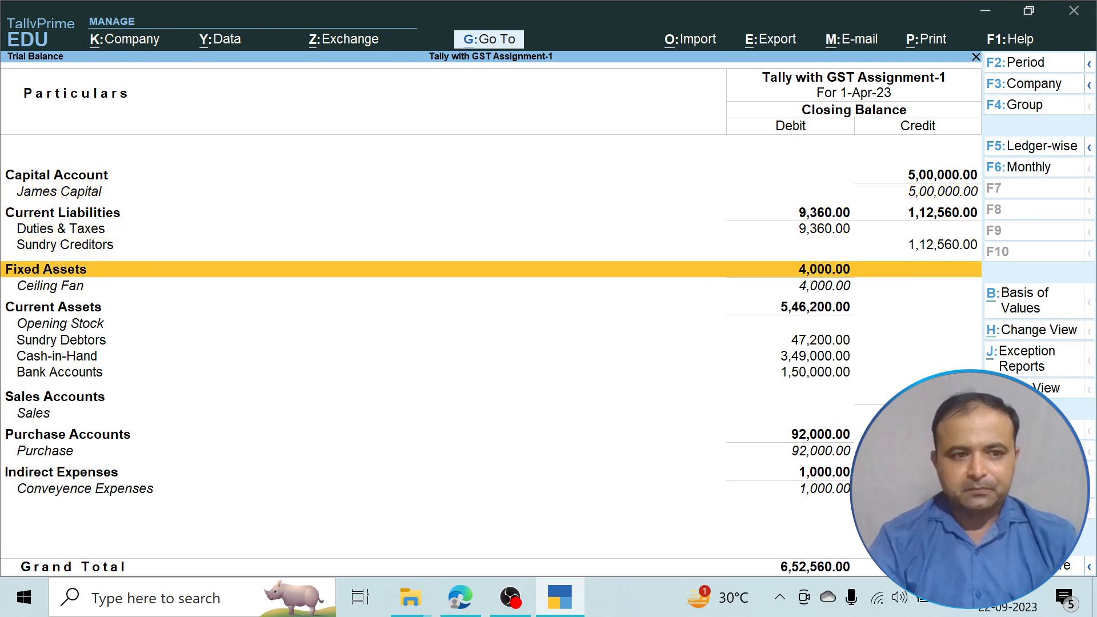
key(Down)
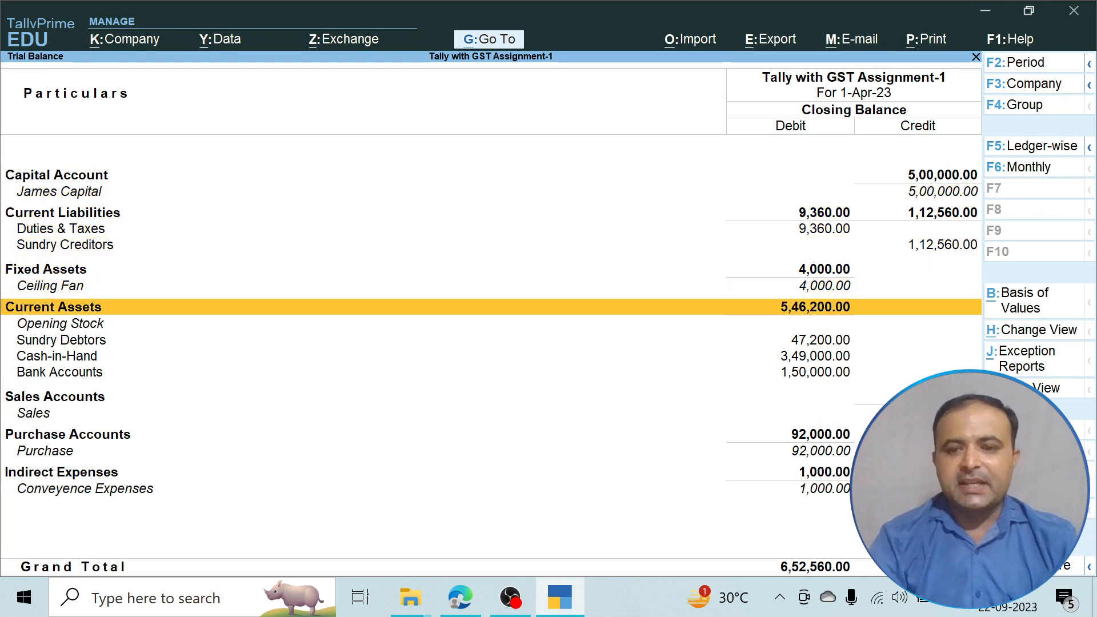
key(Down)
key(Down)
key(Down)
key(Down)
key(Down)
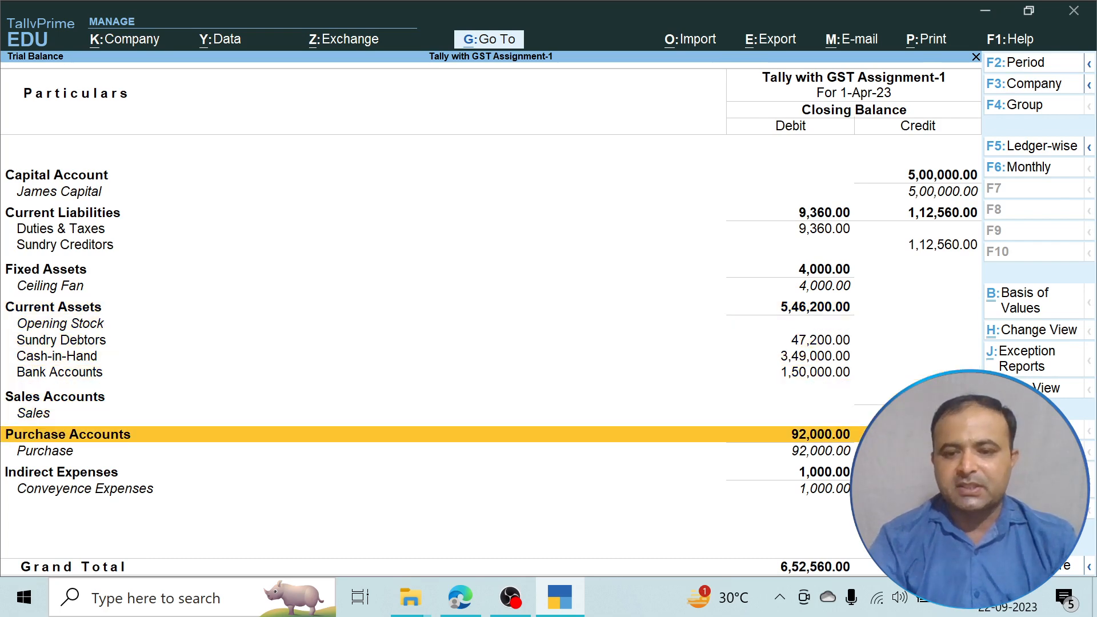
key(Down)
key(Down)
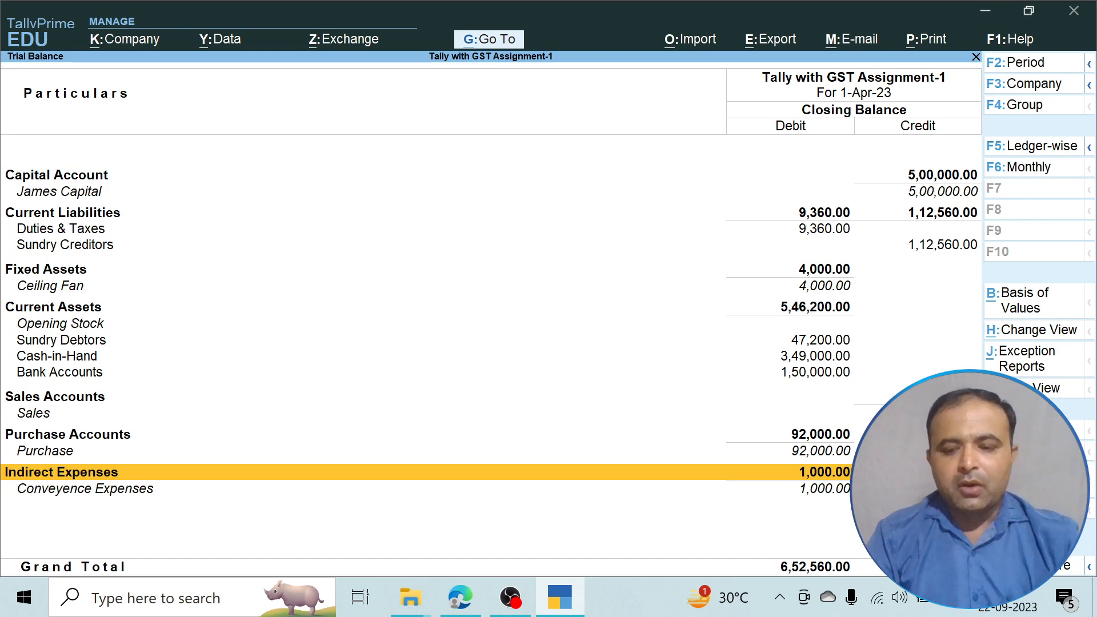
key(Escape)
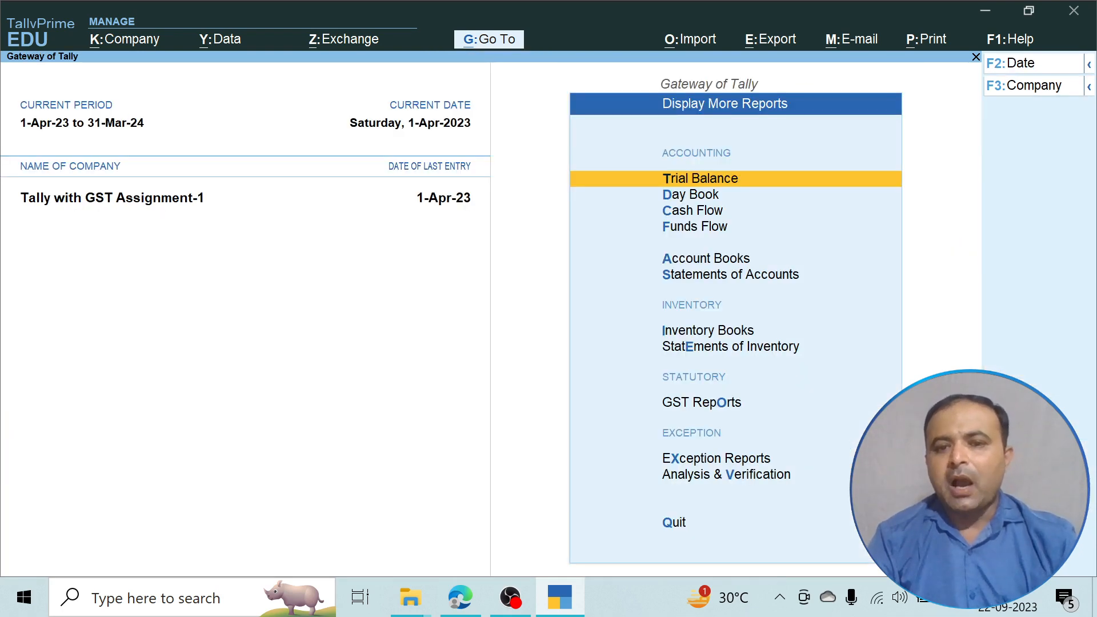
Reopen the Profit & Loss A/c from the Gateway of Tally in detailed (Alt+F5) view.
key(Escape)
key(Up)
key(Up)
key(Up)
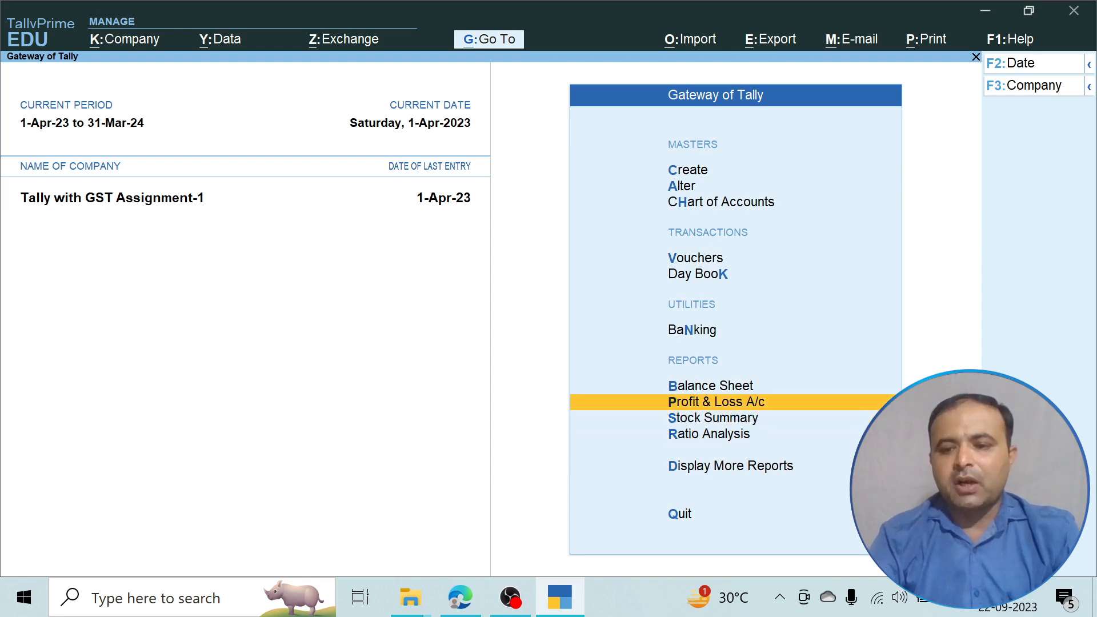
key(Return)
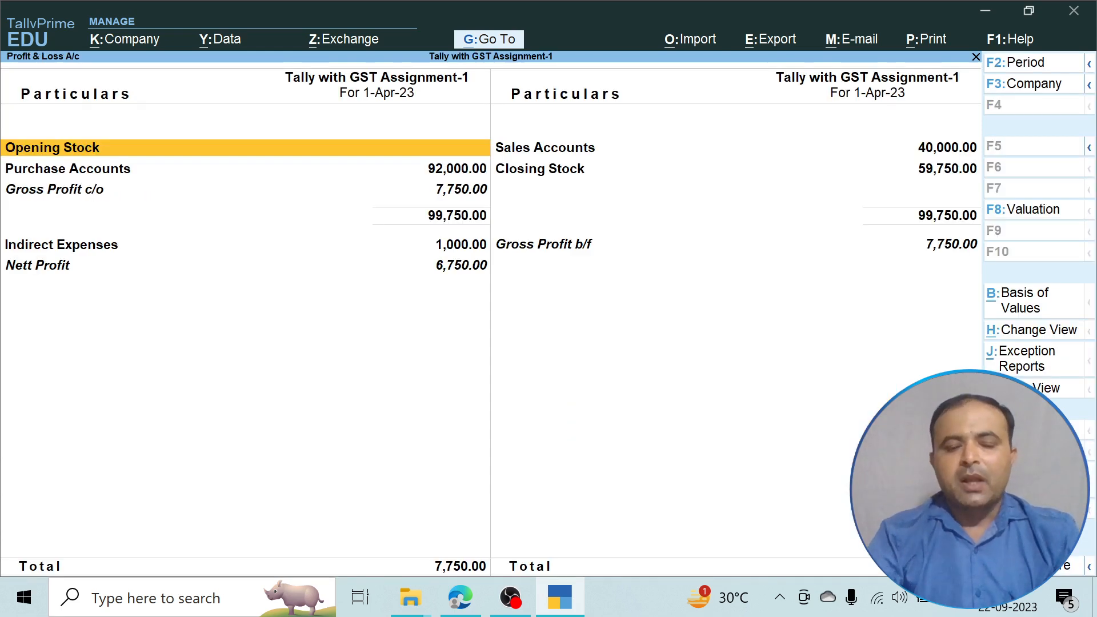
key(alt+F5)
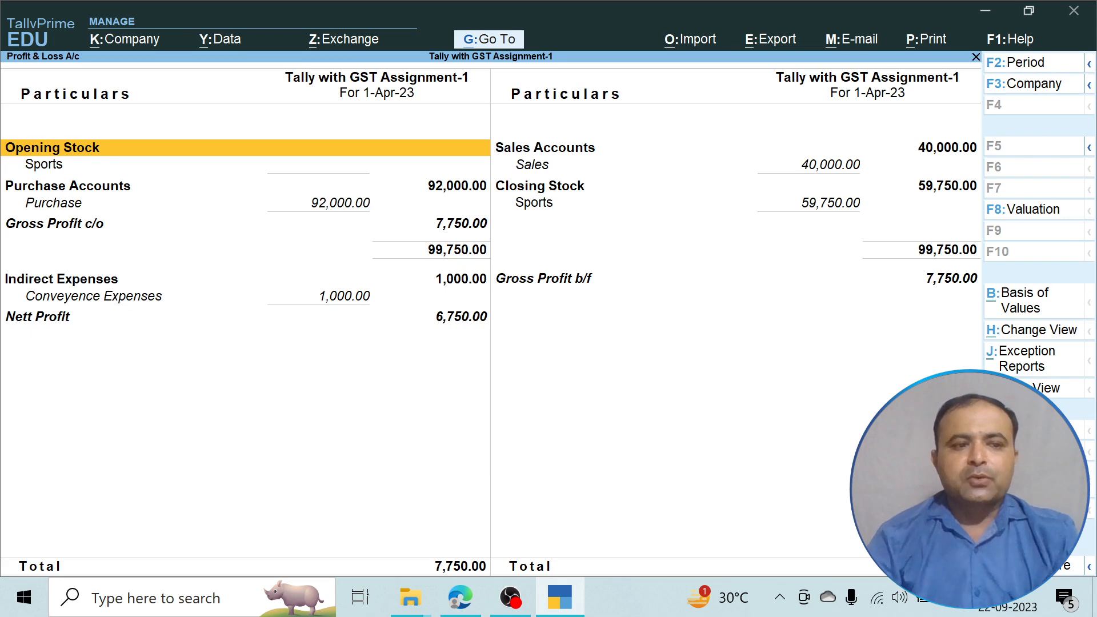
Browse the opening stock Sports, Purchase Accounts, Sales and closing stock rows down to Gross Profit b/f.
key(Down)
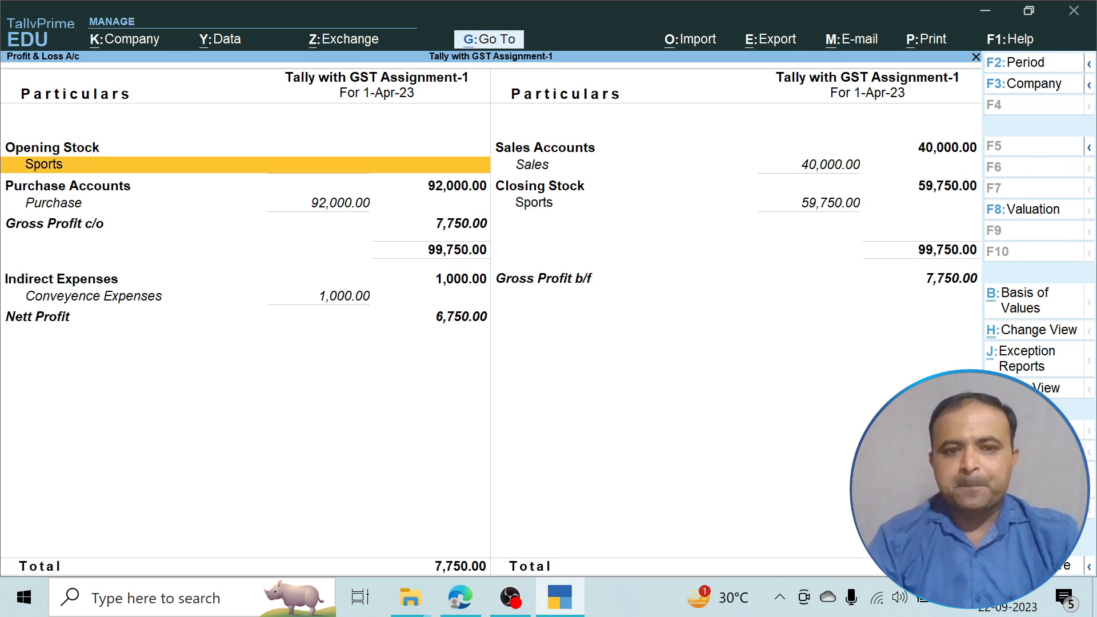
key(Down)
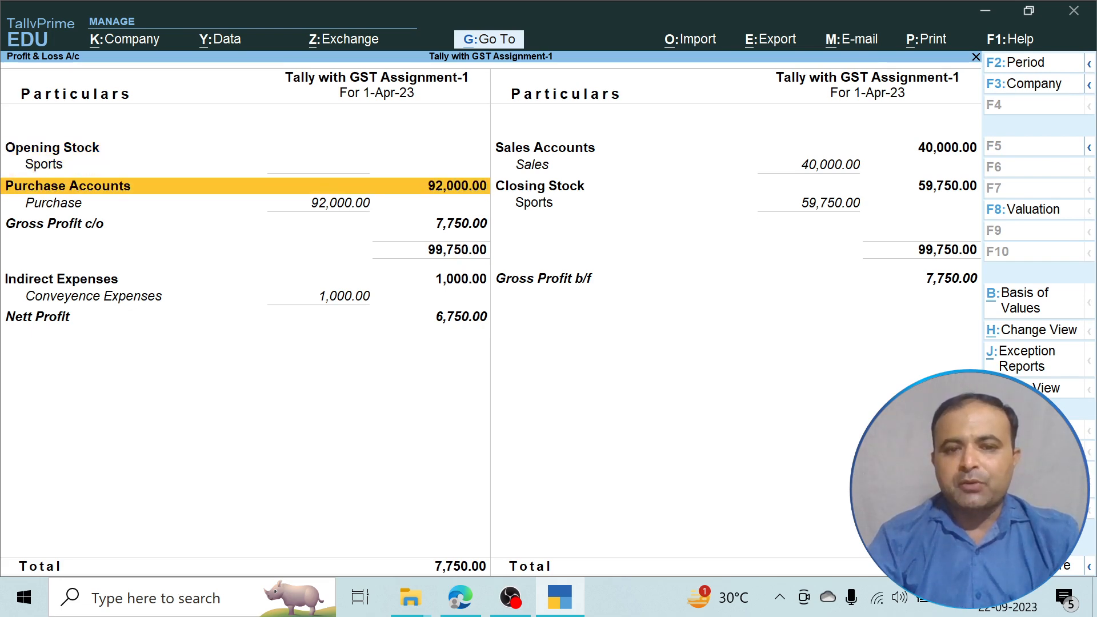
key(Right)
key(Down)
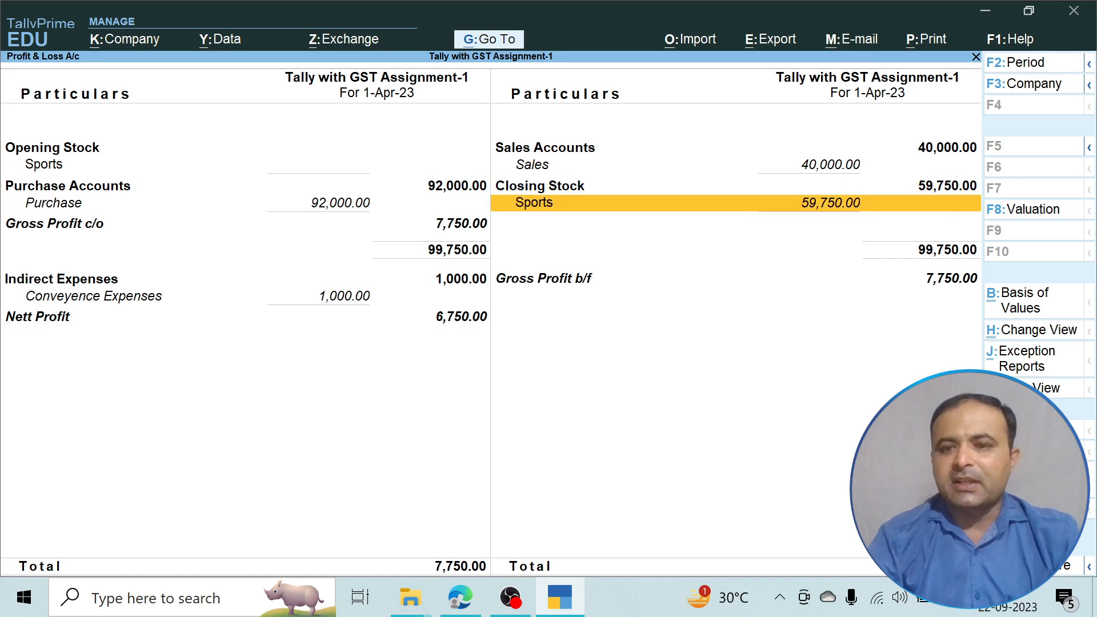
key(Up)
key(Up)
key(Left)
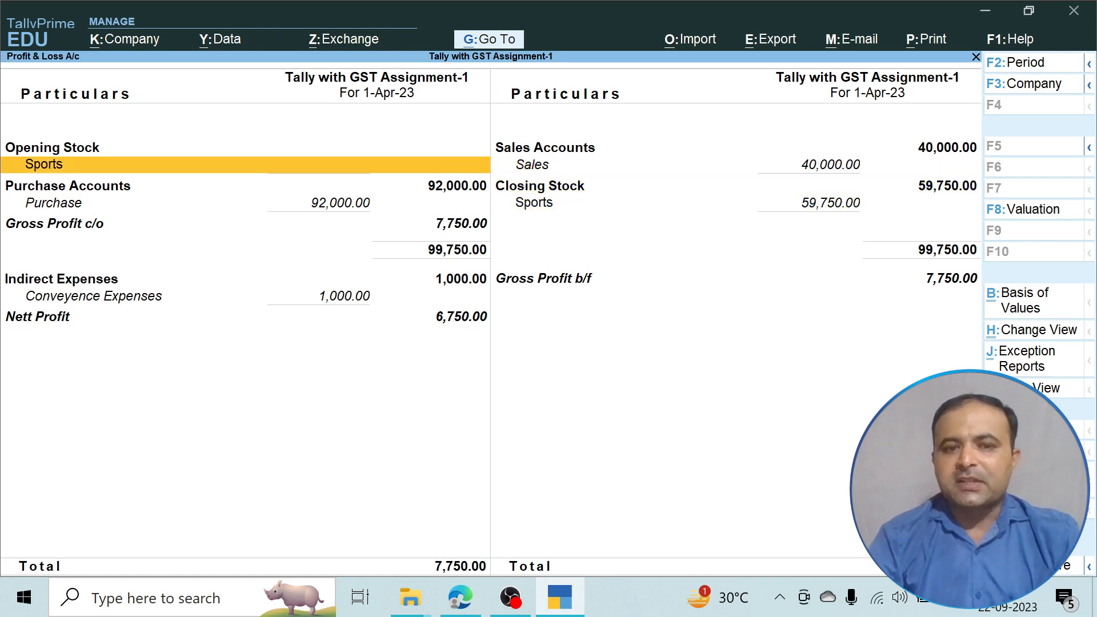
key(Down)
key(Right)
key(Up)
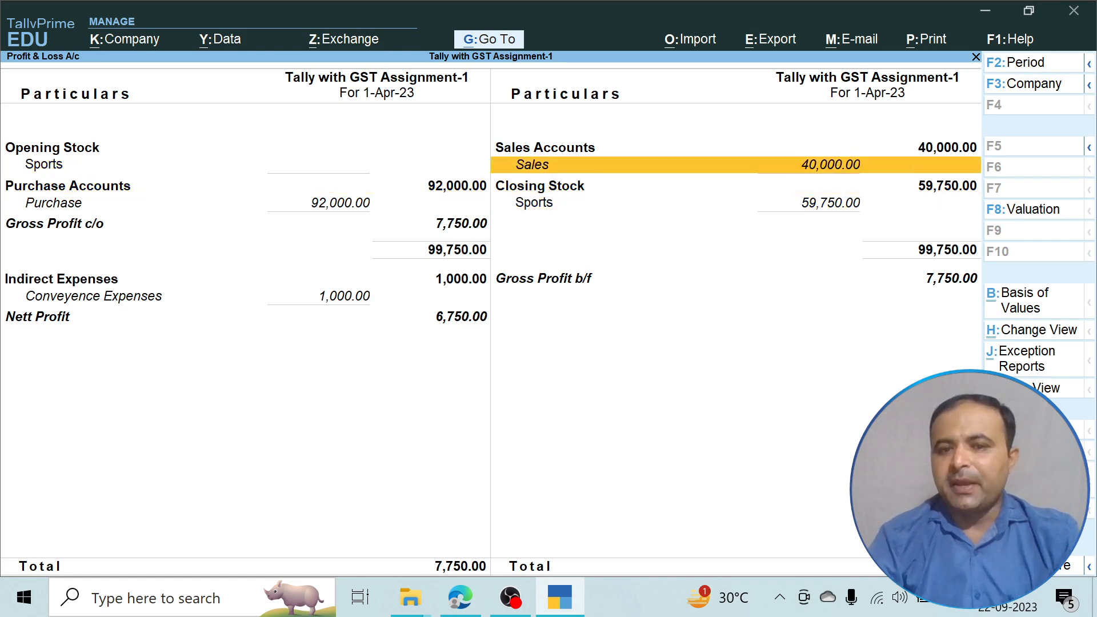
key(Down)
key(Down)
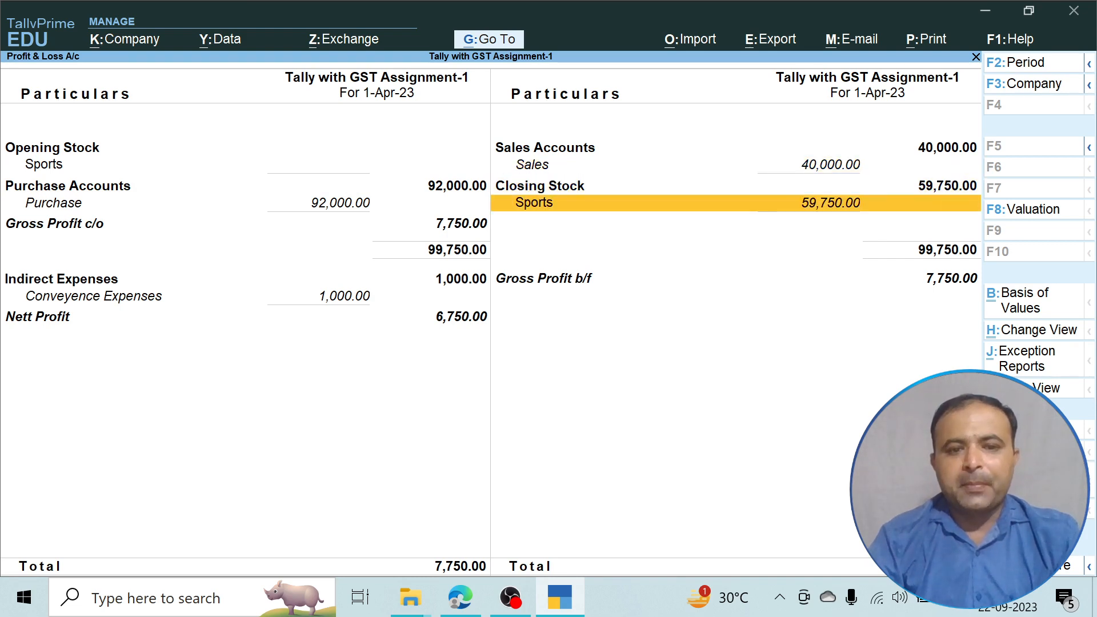
key(Down)
key(Up)
key(Left)
key(Down)
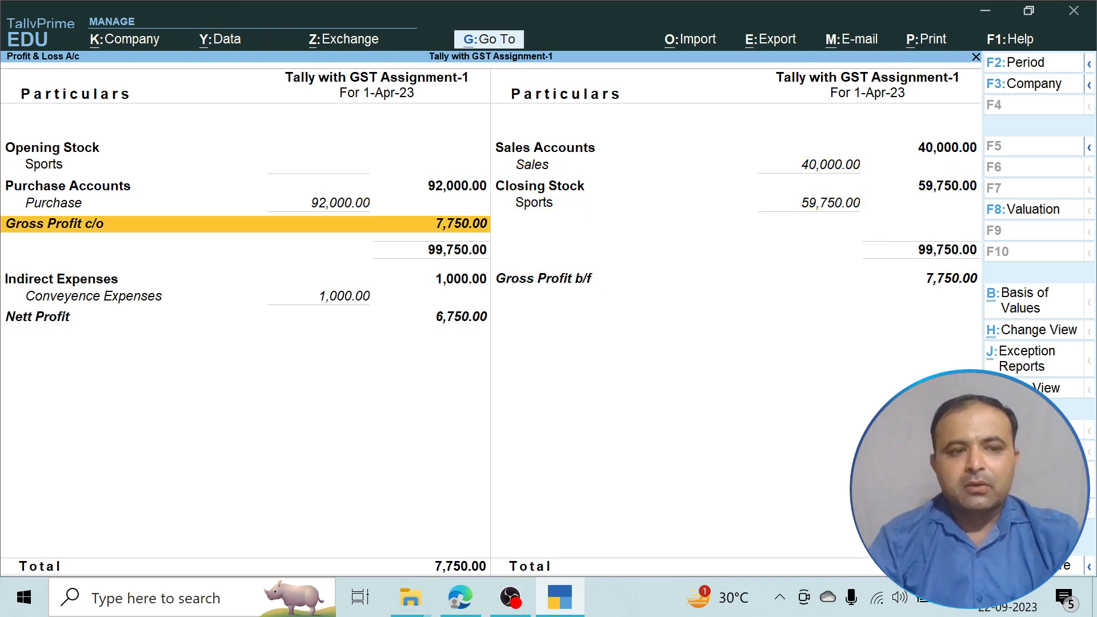
Revisit the Purchase, Sales and Closing Stock rows, ending on Gross Profit c/o.
key(Up)
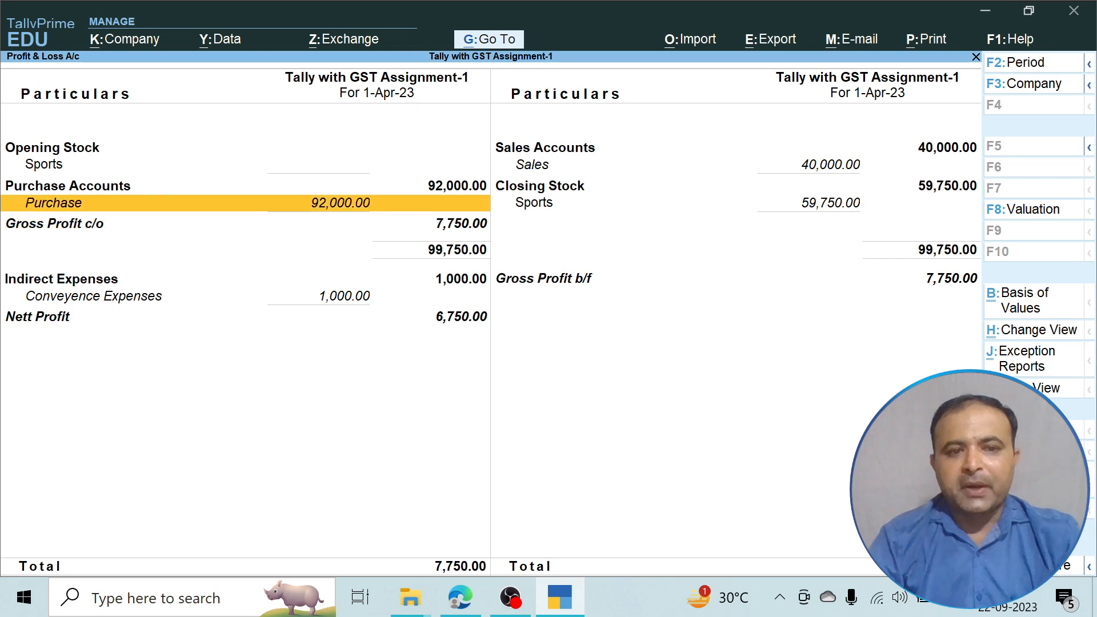
key(Up)
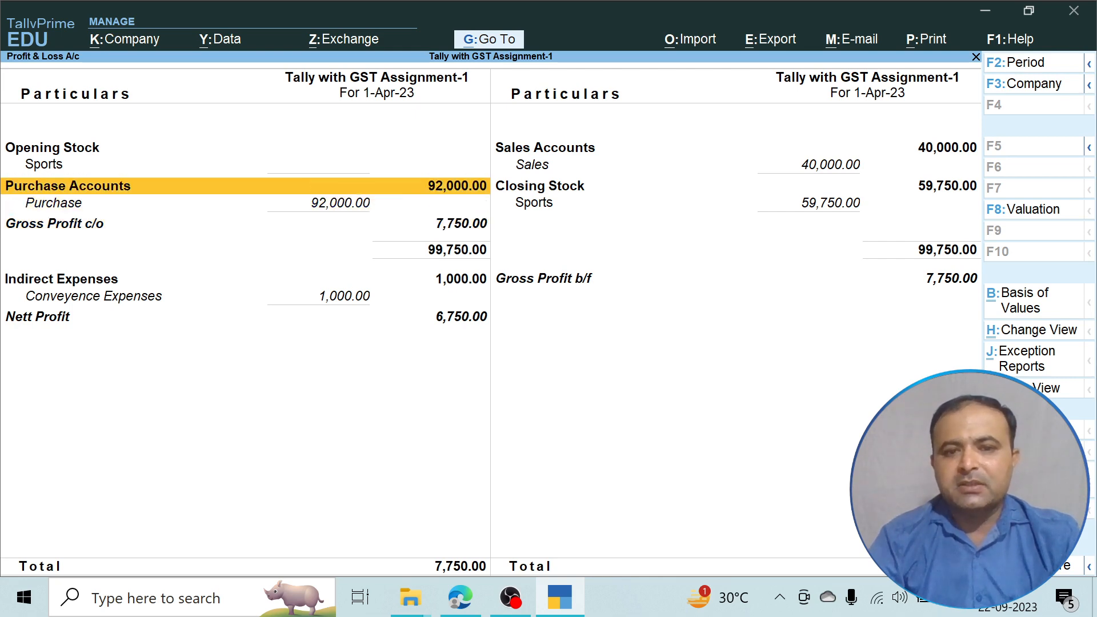
key(Right)
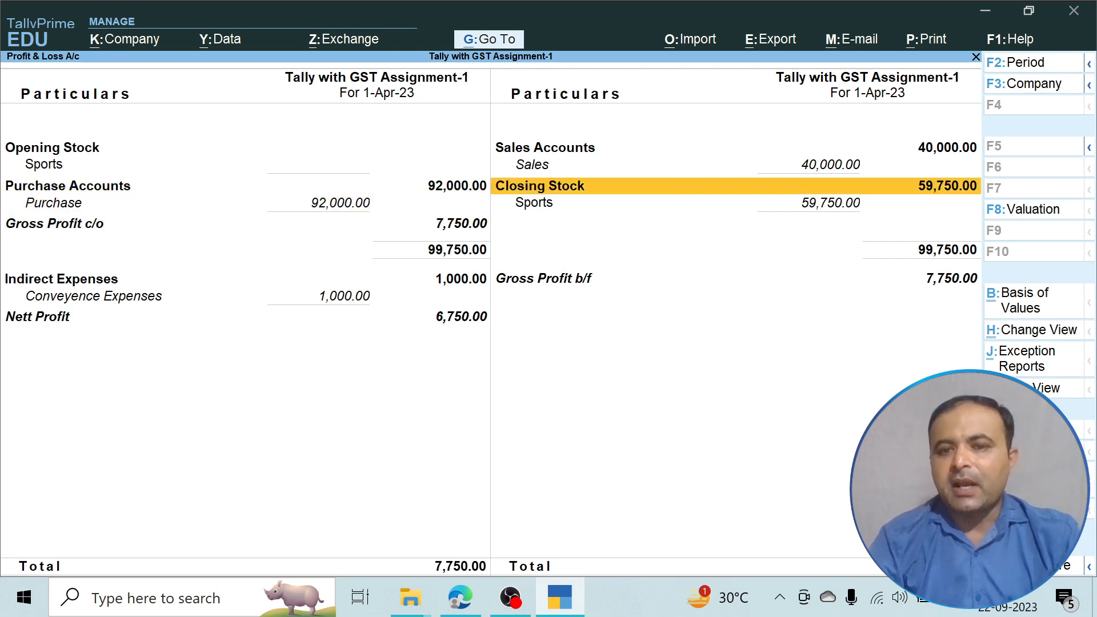
key(Down)
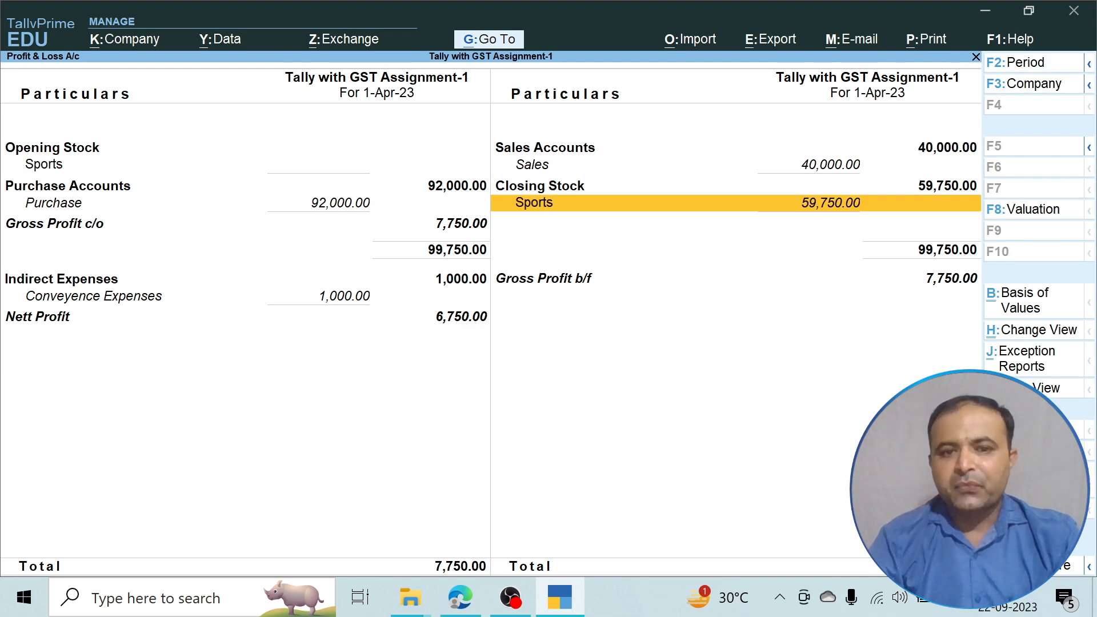
key(Down)
key(Up)
key(Left)
key(Down)
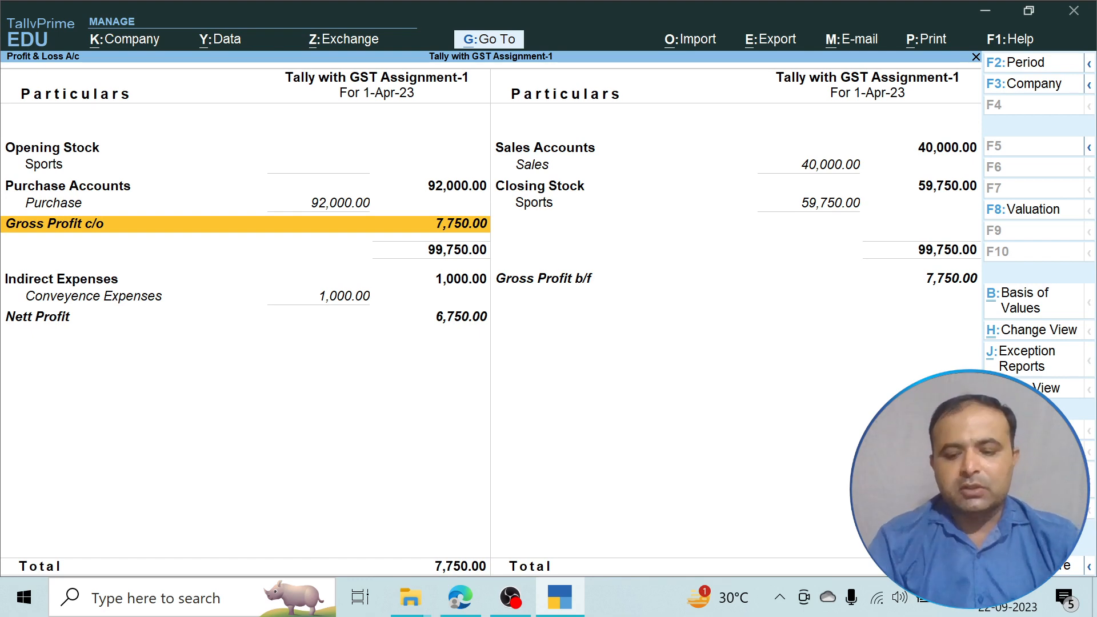
key(Up)
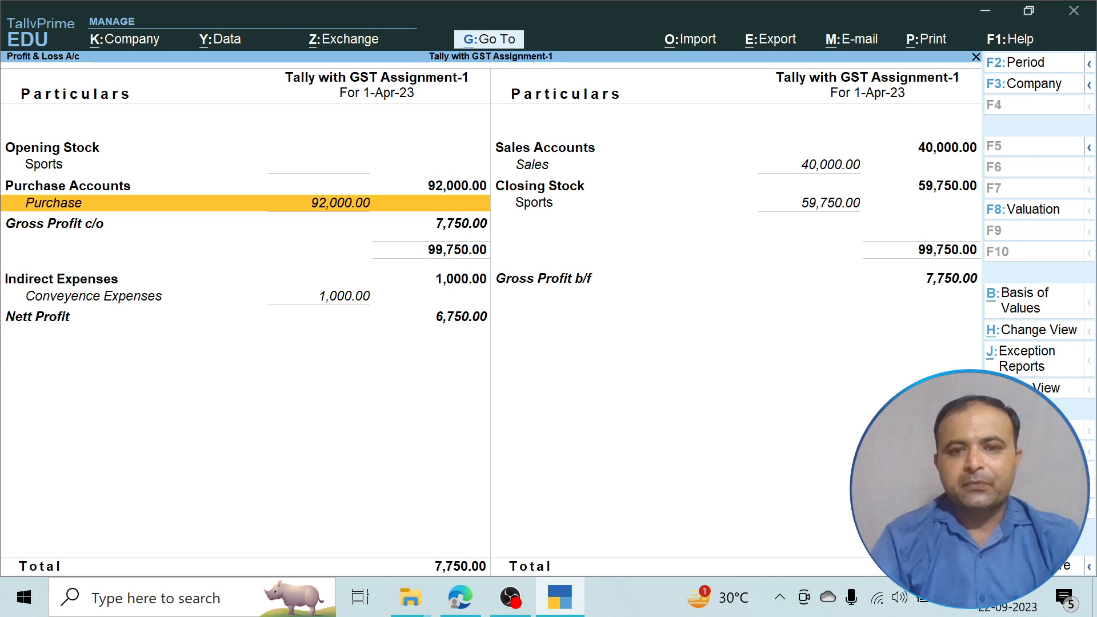
key(Up)
key(Right)
key(Up)
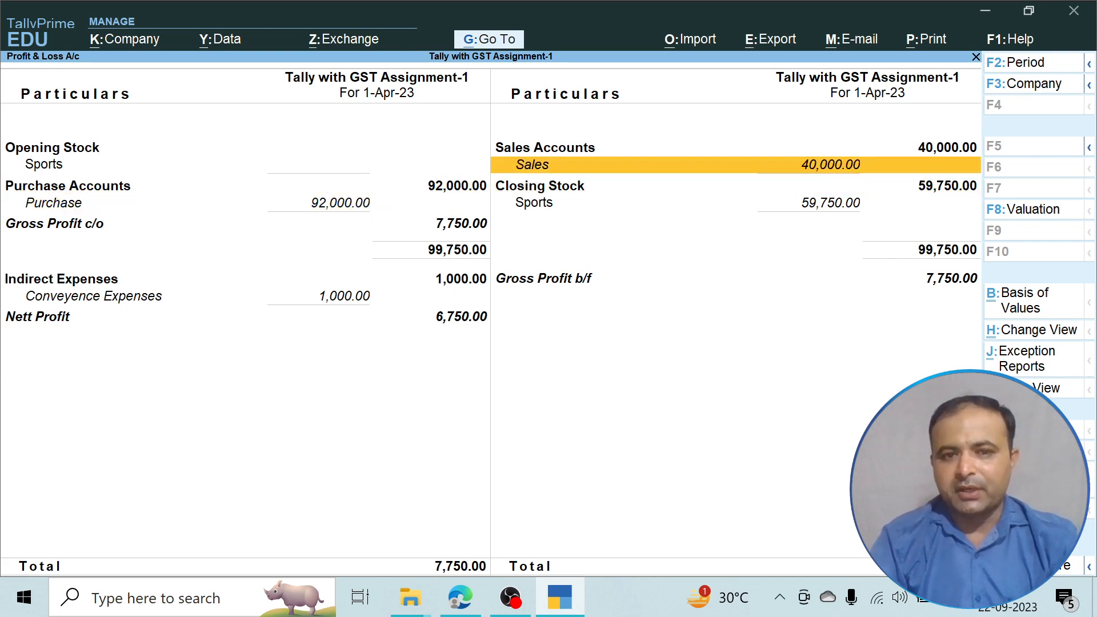
key(Down)
key(Down)
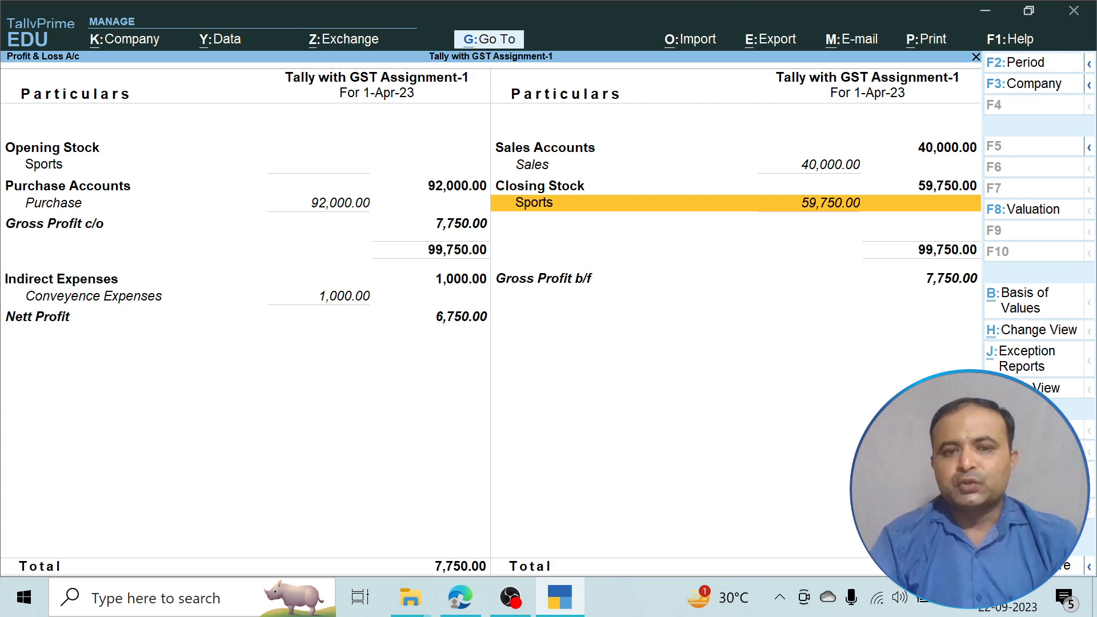
key(Up)
key(Down)
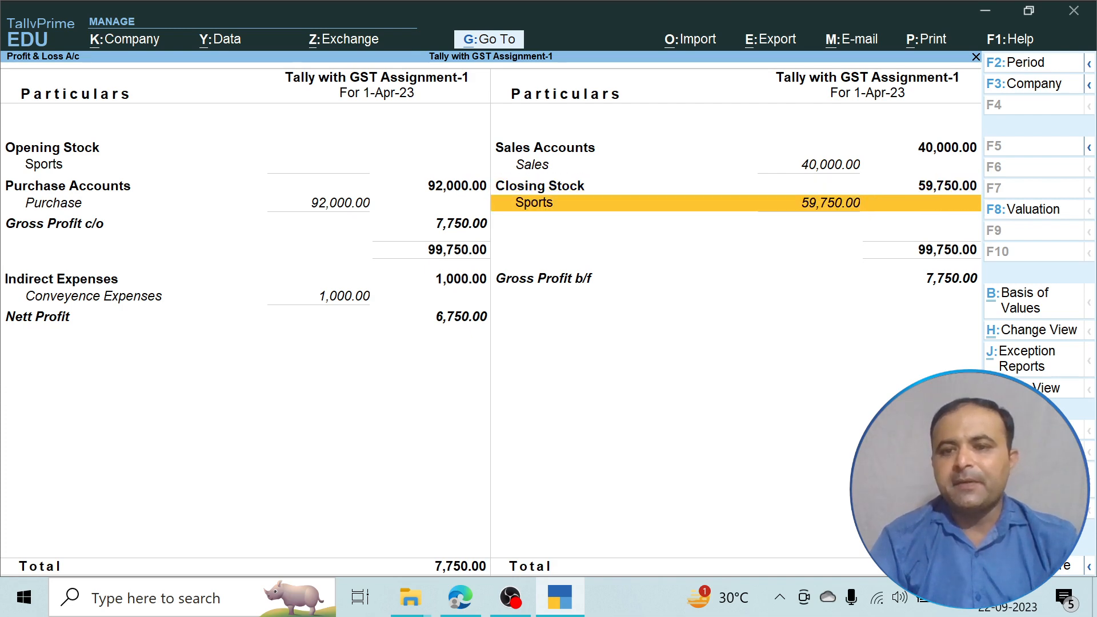
key(Up)
key(Up)
key(Down)
key(Down)
key(Left)
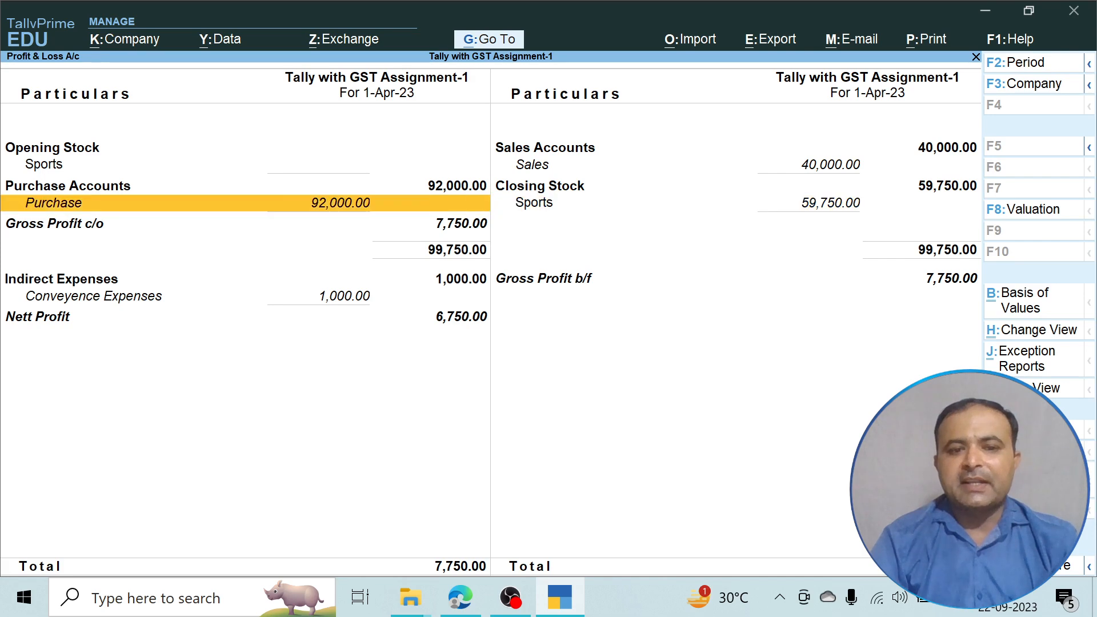
key(Down)
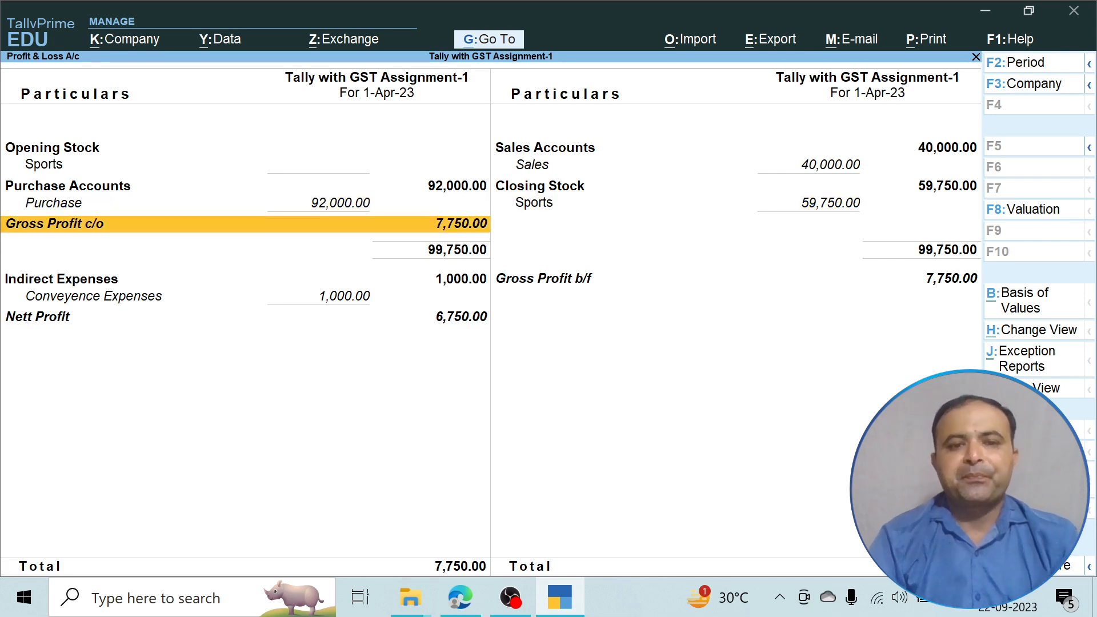
Check Indirect Expenses (Conveyence Expenses) and the 6,750.00 Nett Profit, then close the report.
key(Down)
key(Down)
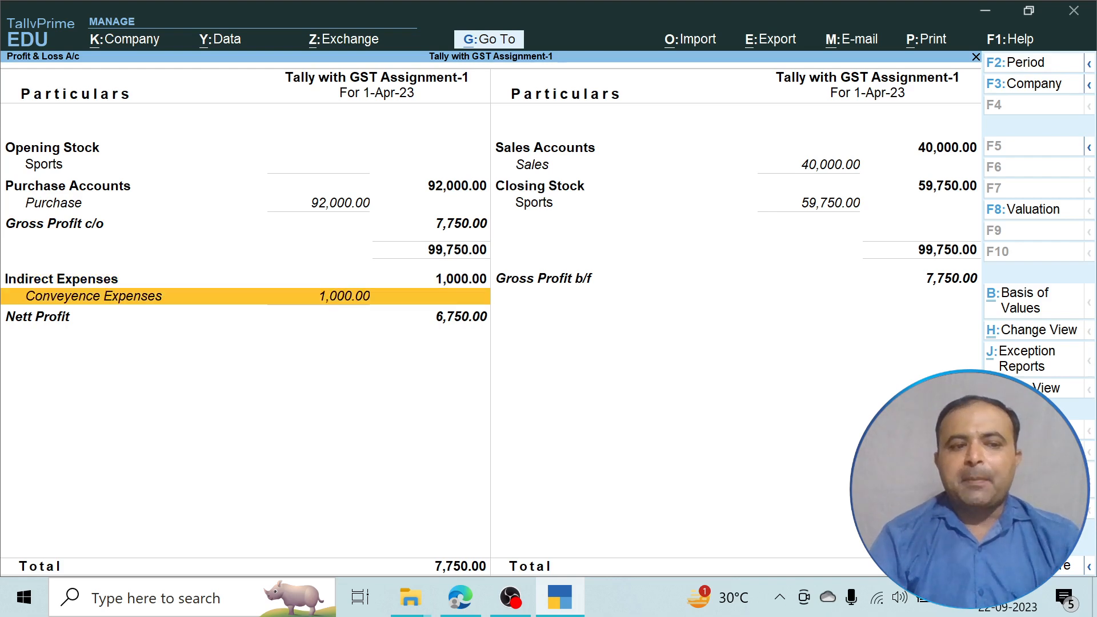
key(Down)
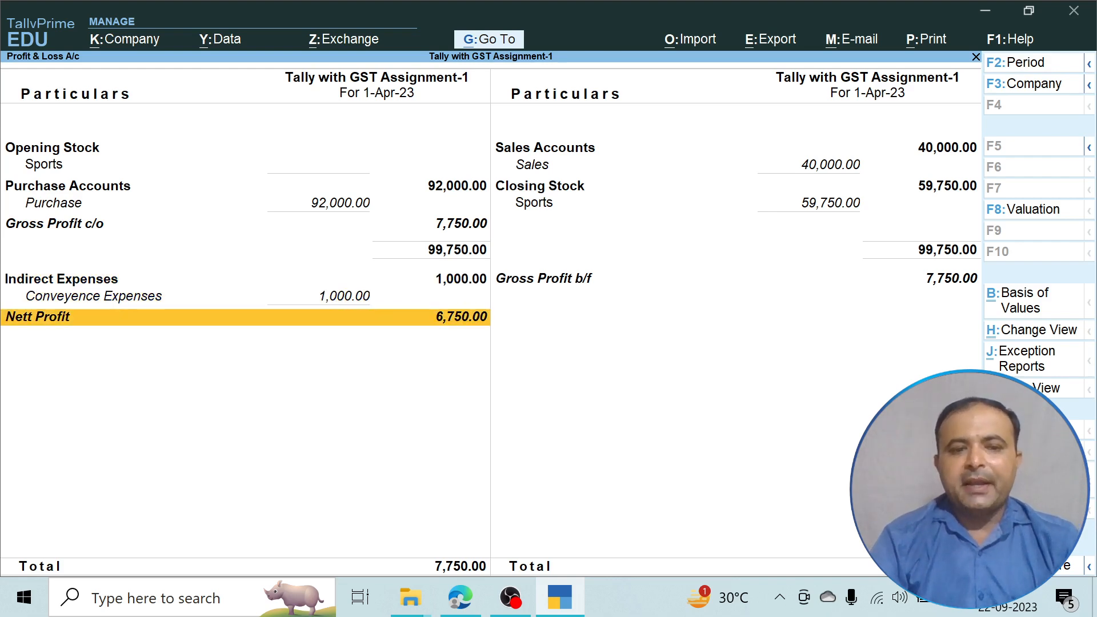
key(Up)
key(Up)
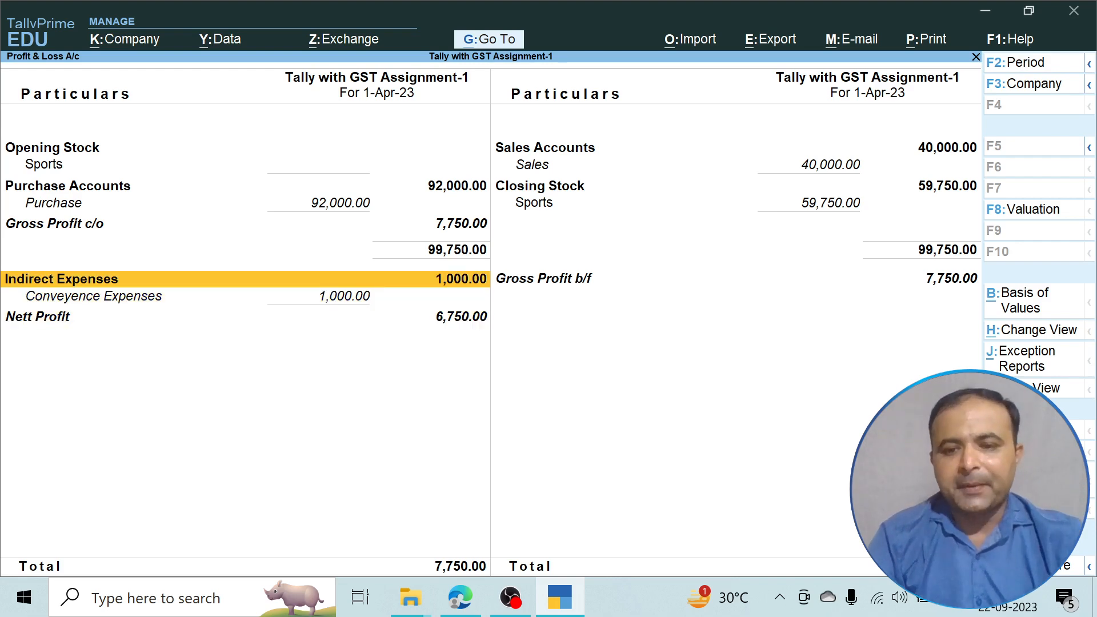
key(Down)
key(Down)
key(Escape)
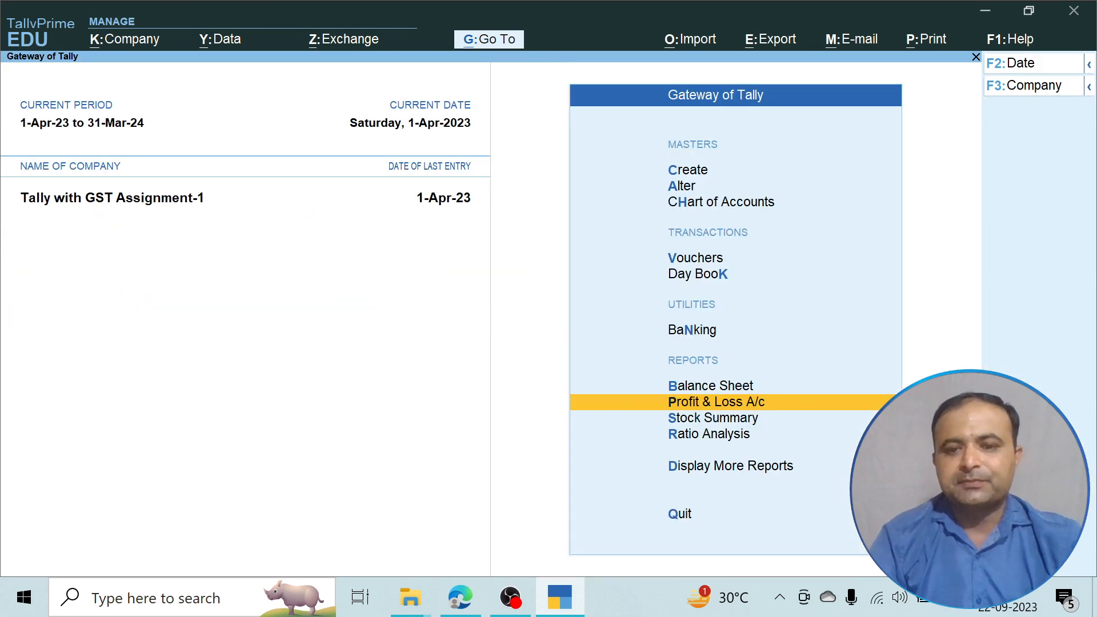
key(Up)
key(Return)
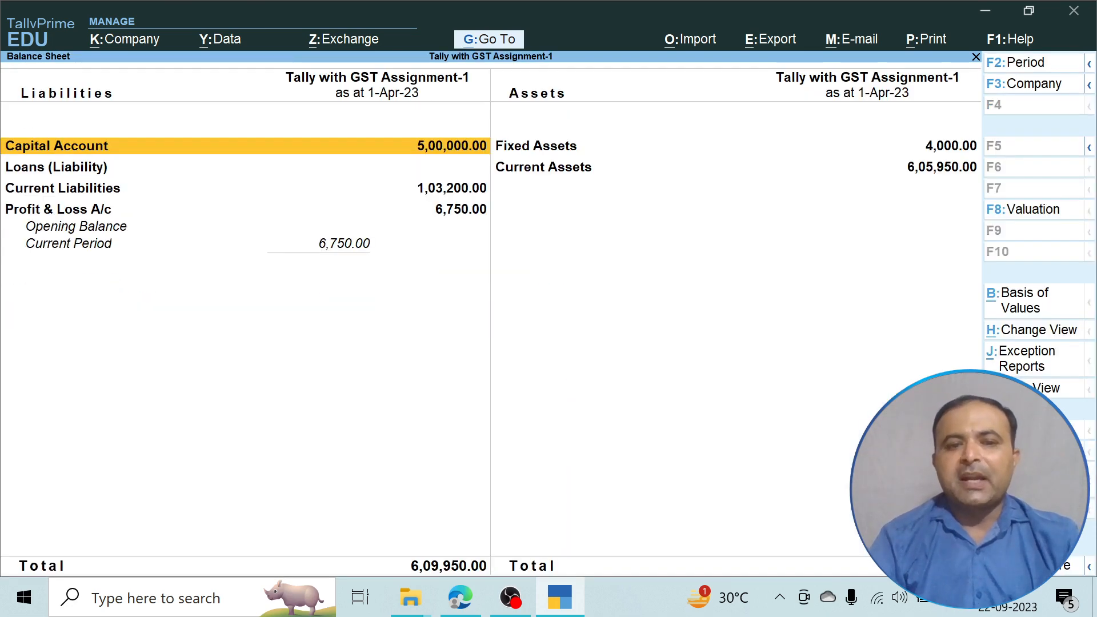
key(alt+F5)
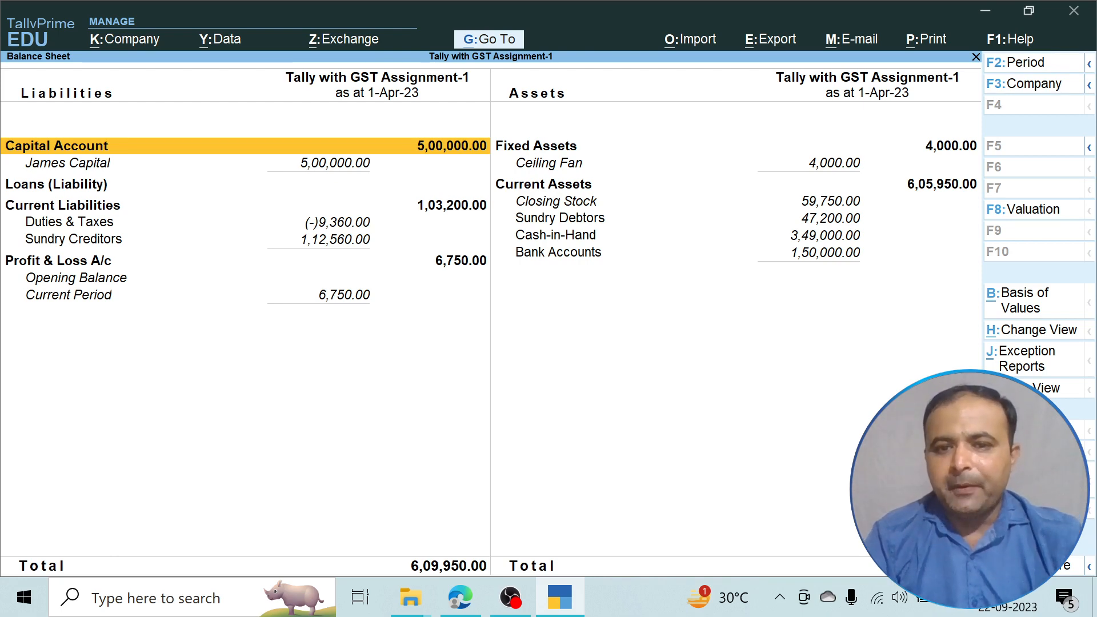
key(Escape)
key(Down)
key(Down)
key(Down)
key(Down)
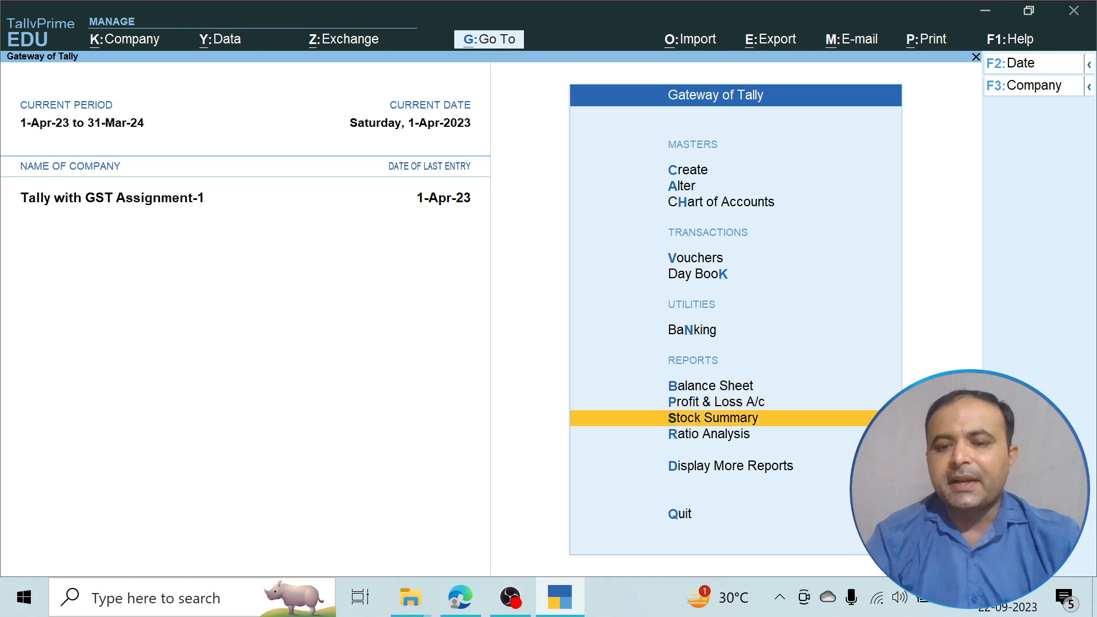
Open GST Reports under More Reports and view the GSTR-1 return.
key(Return)
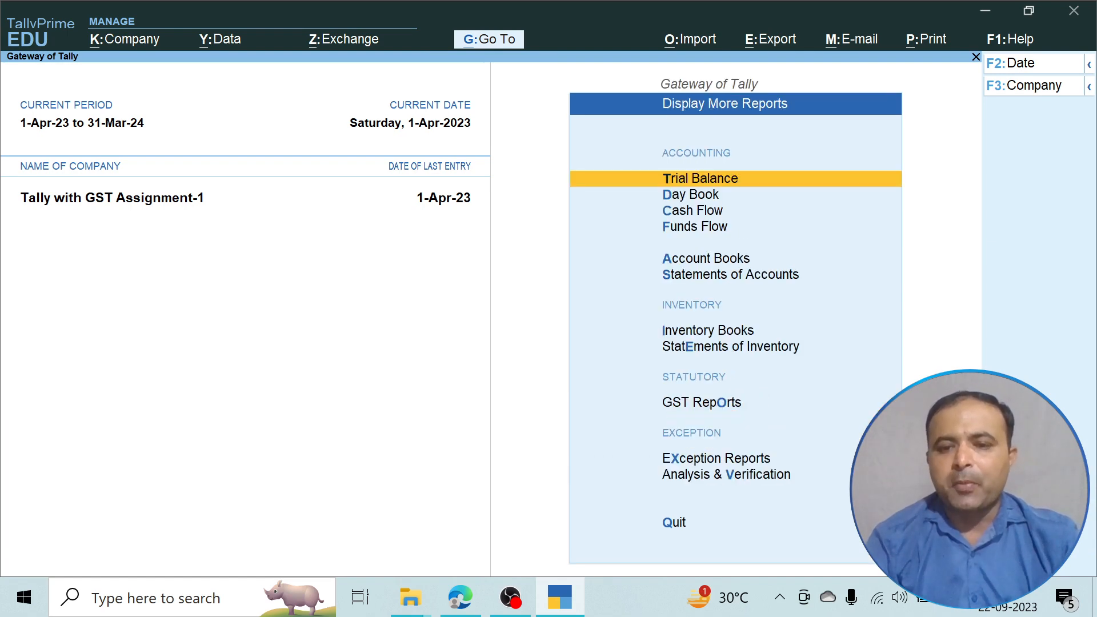
key(Down)
key(Down)
key(Down)
key(Down)
key(Down)
key(Down)
key(Down)
key(Down)
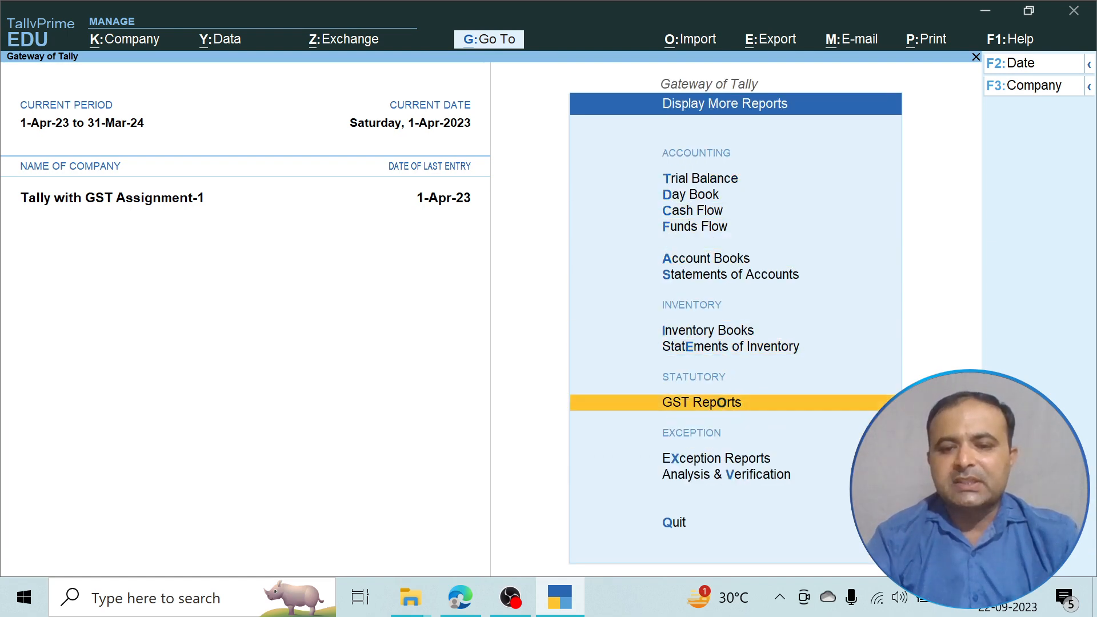
key(Return)
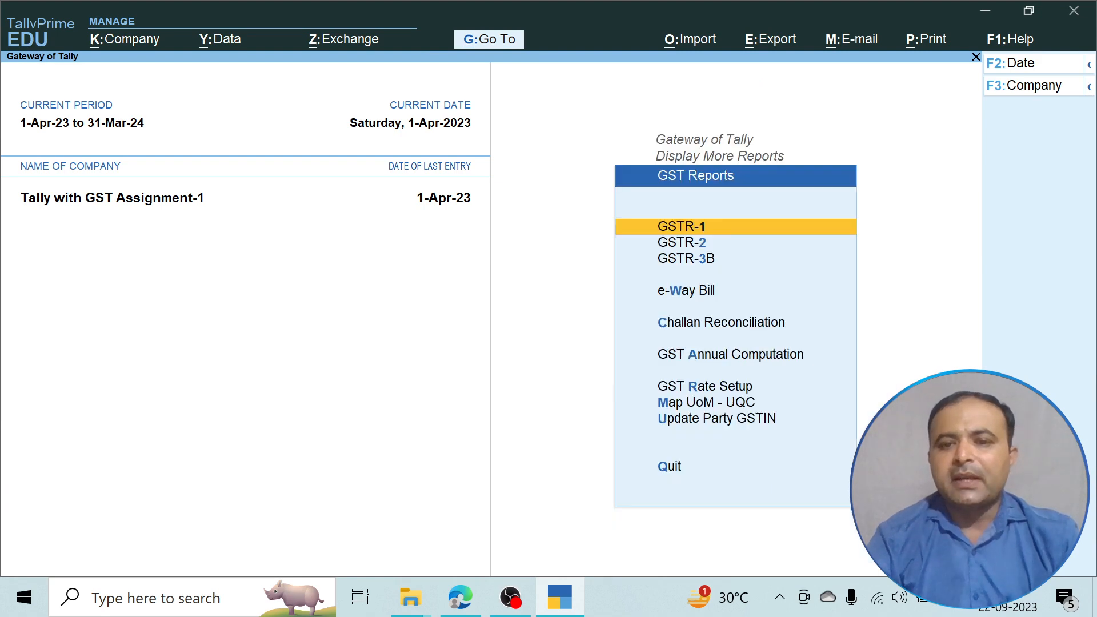
key(Return)
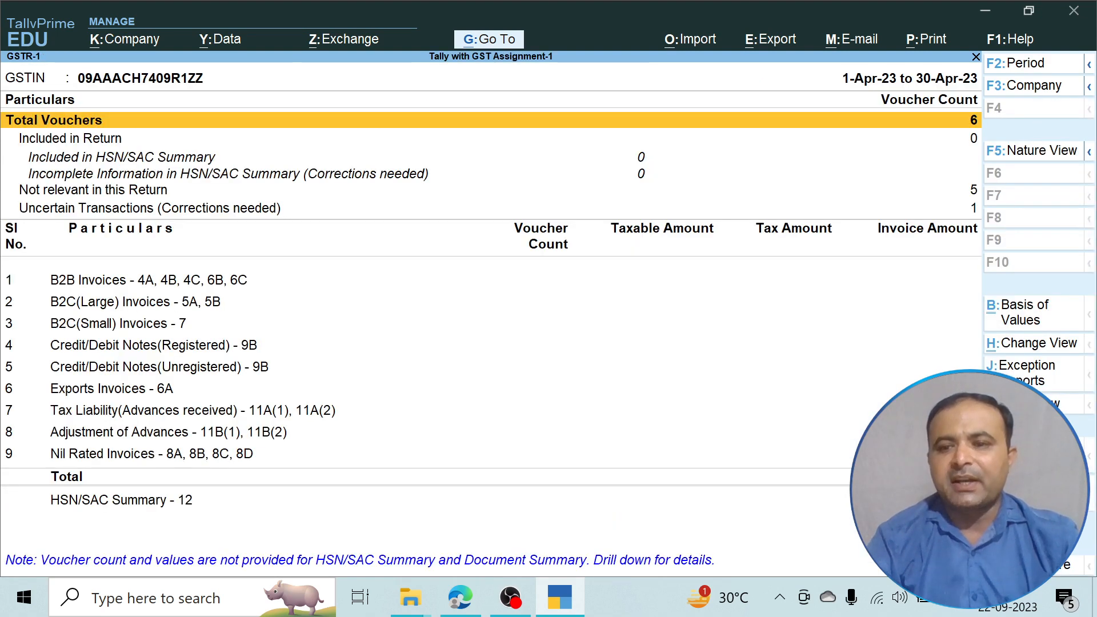
key(Escape)
Review GSTR-2's B2B Invoices row: one invoice, 92,000.00 taxable and 16,560.00 tax.
key(Down)
key(Return)
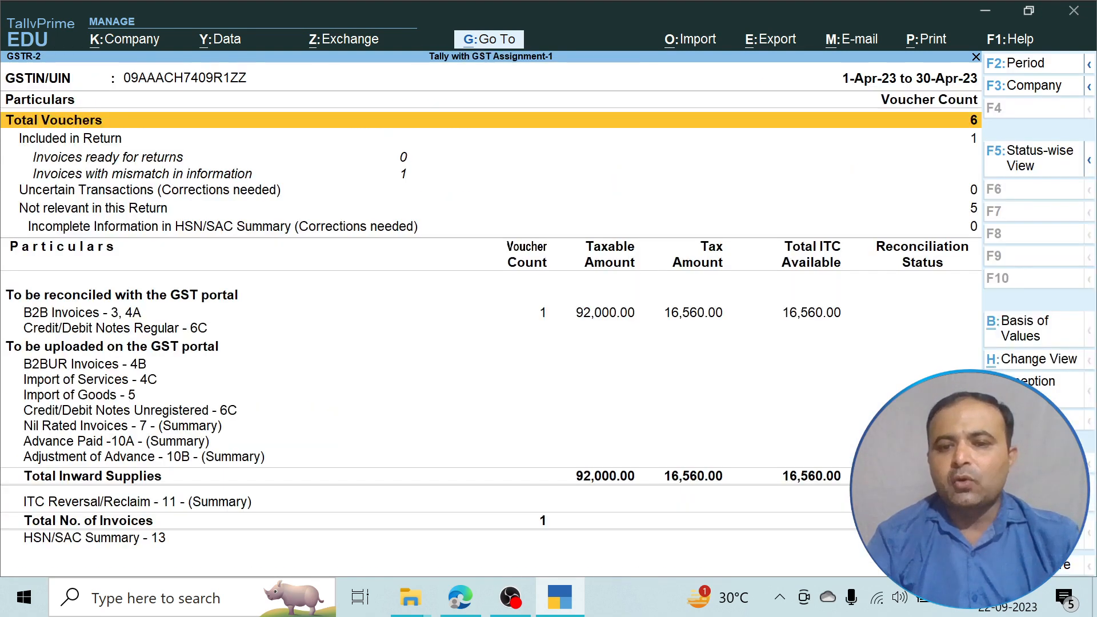
key(Down)
key(Down)
key(Down)
key(Down)
key(Down)
key(Down)
key(Down)
key(Down)
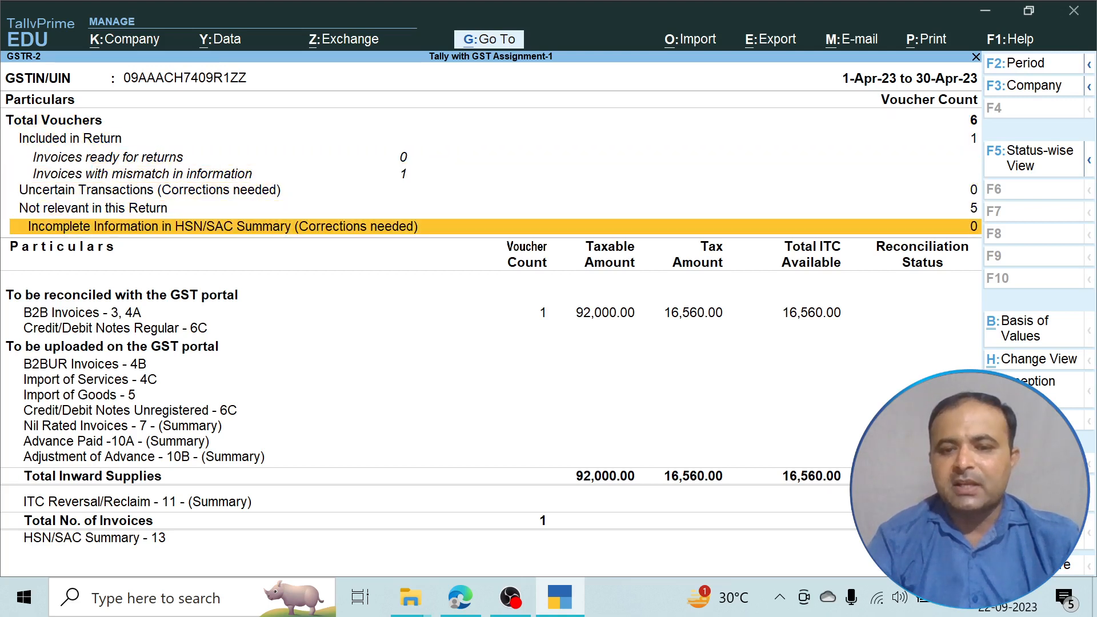
key(Up)
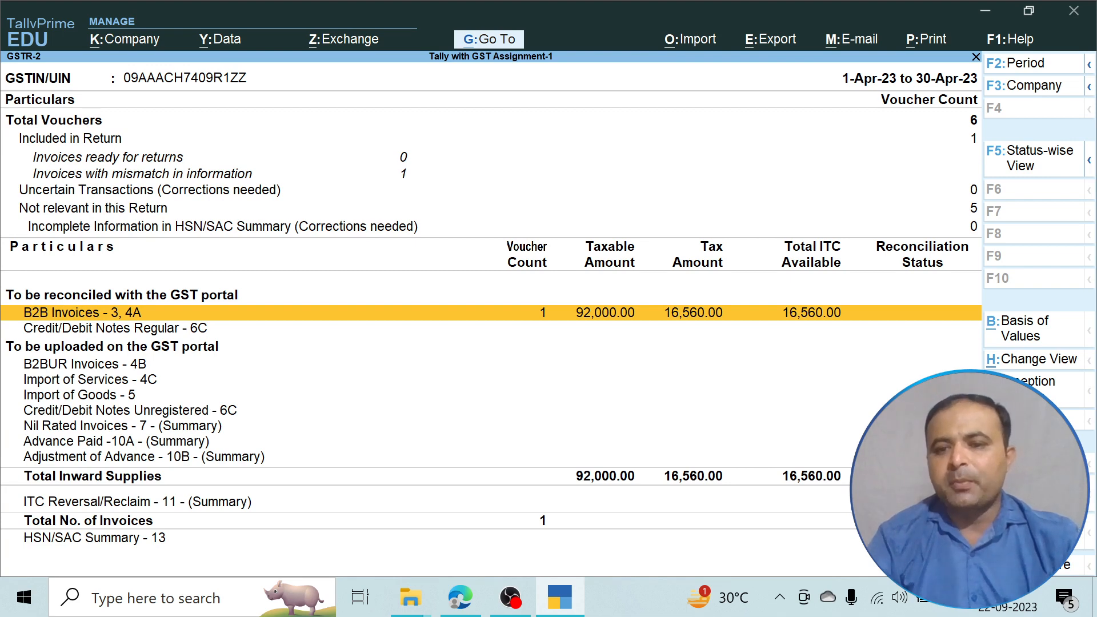
key(Escape)
key(Down)
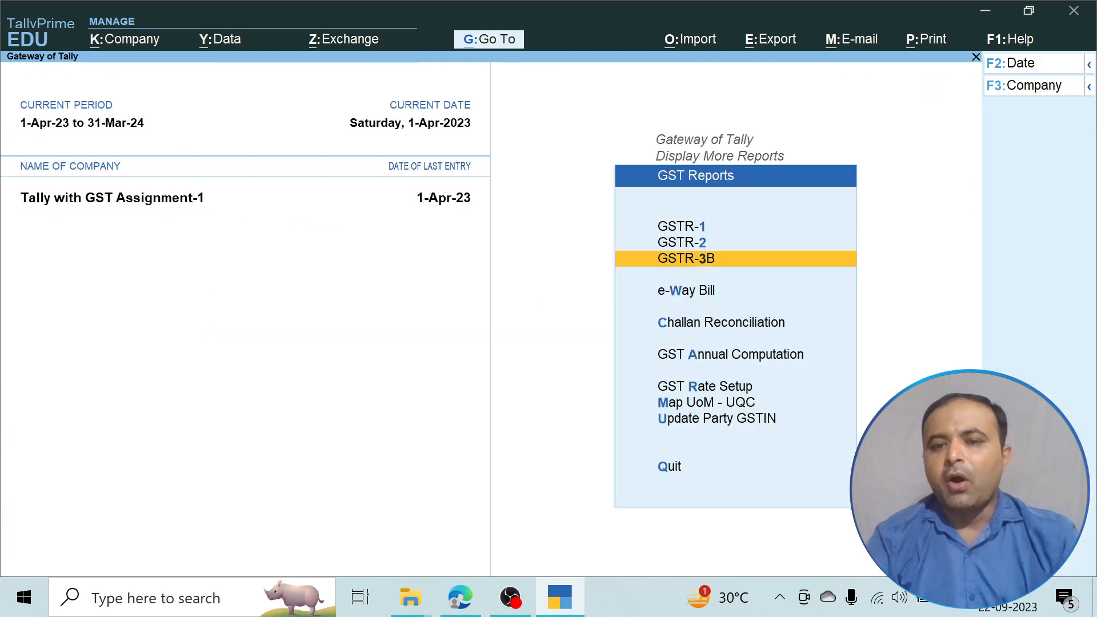
Check GSTR-3B's 4 Eligible ITC of 16,560.00, then leave the GST reports.
key(Return)
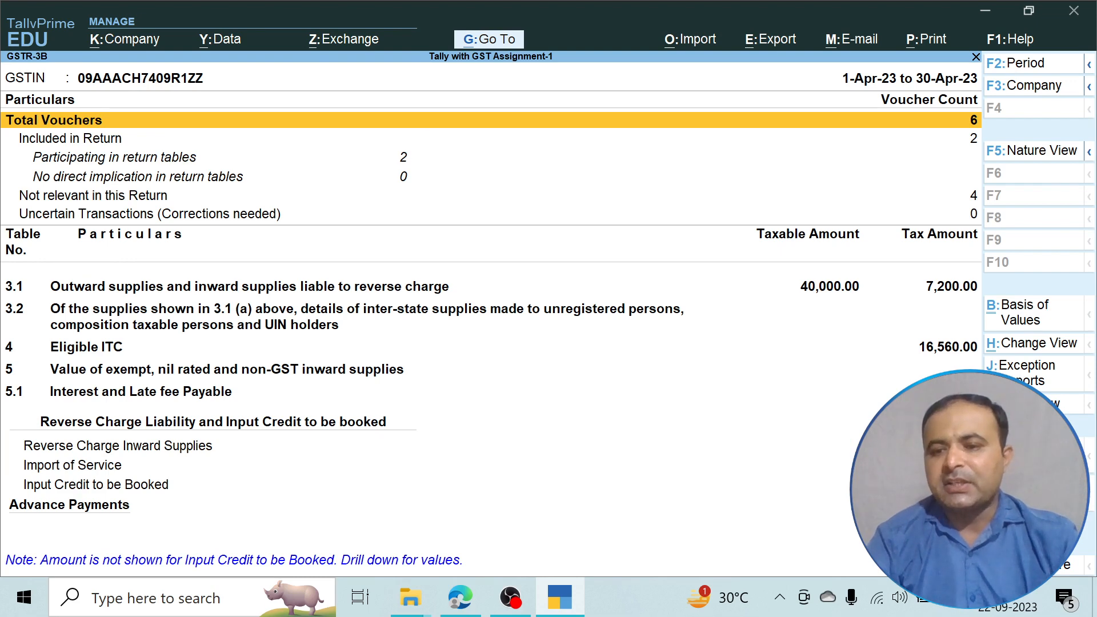
key(Down)
key(Down)
key(Down)
key(Down)
key(Down)
key(Down)
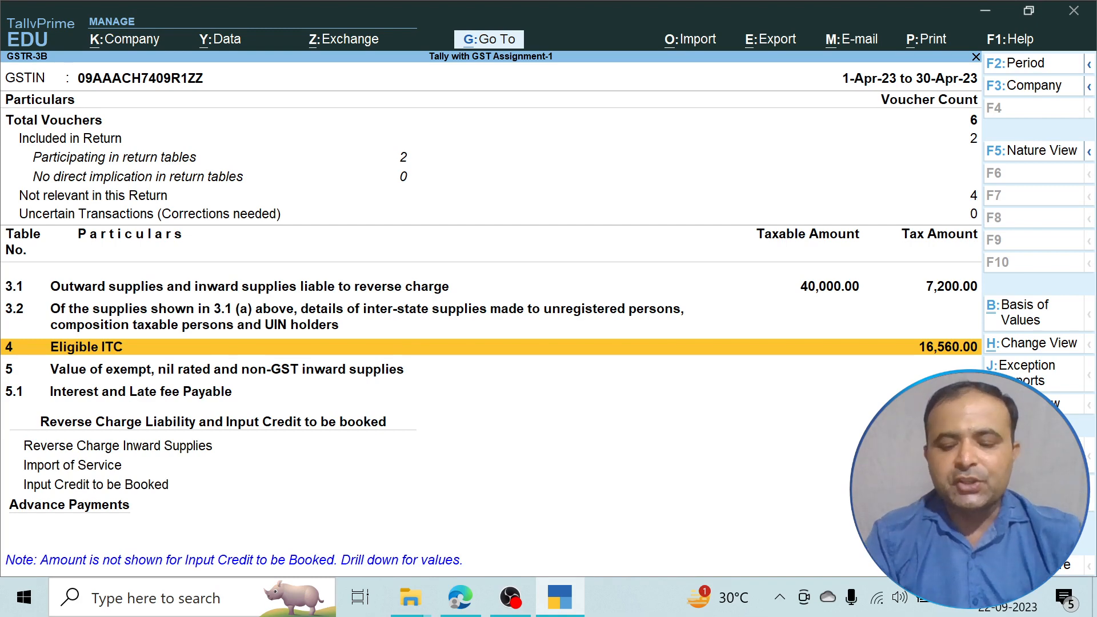
key(Escape)
key(Up)
key(Up)
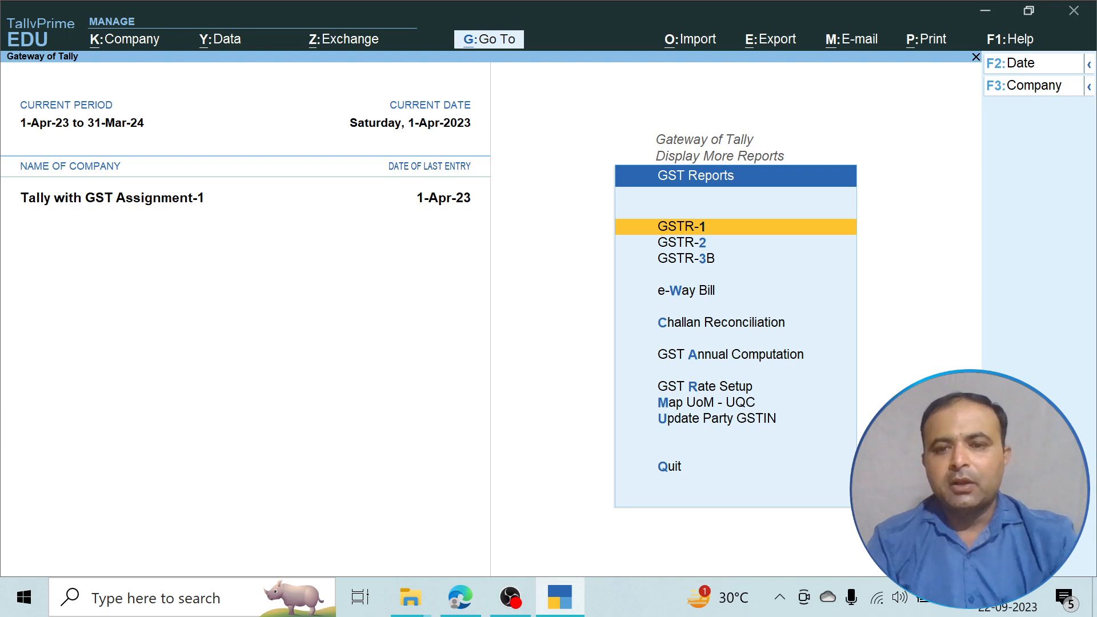
key(Escape)
key(Escape)
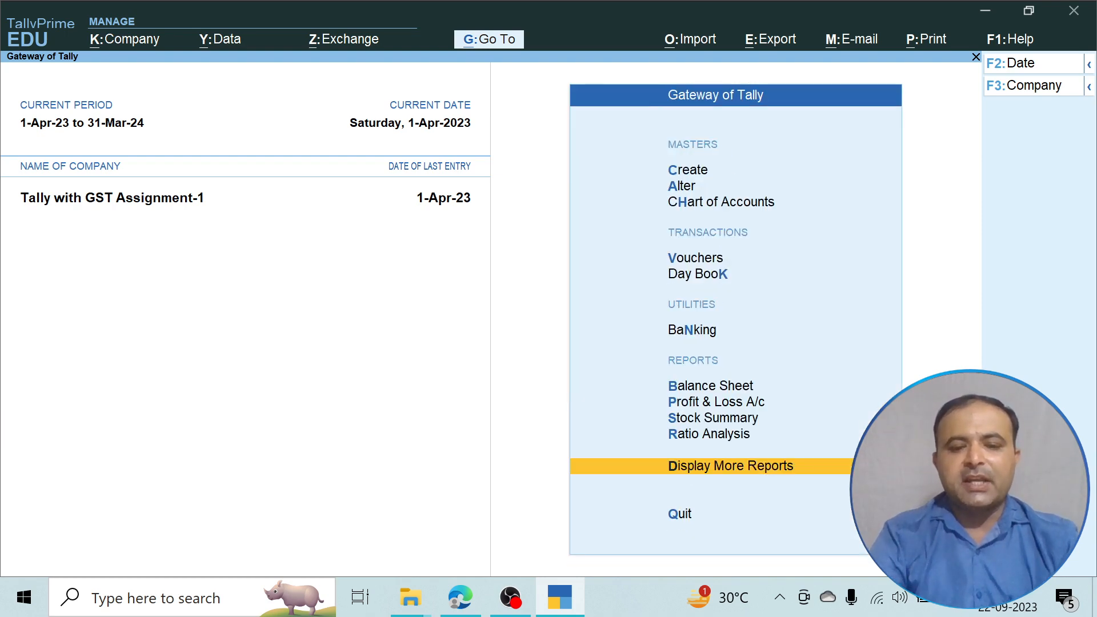
click(460, 598)
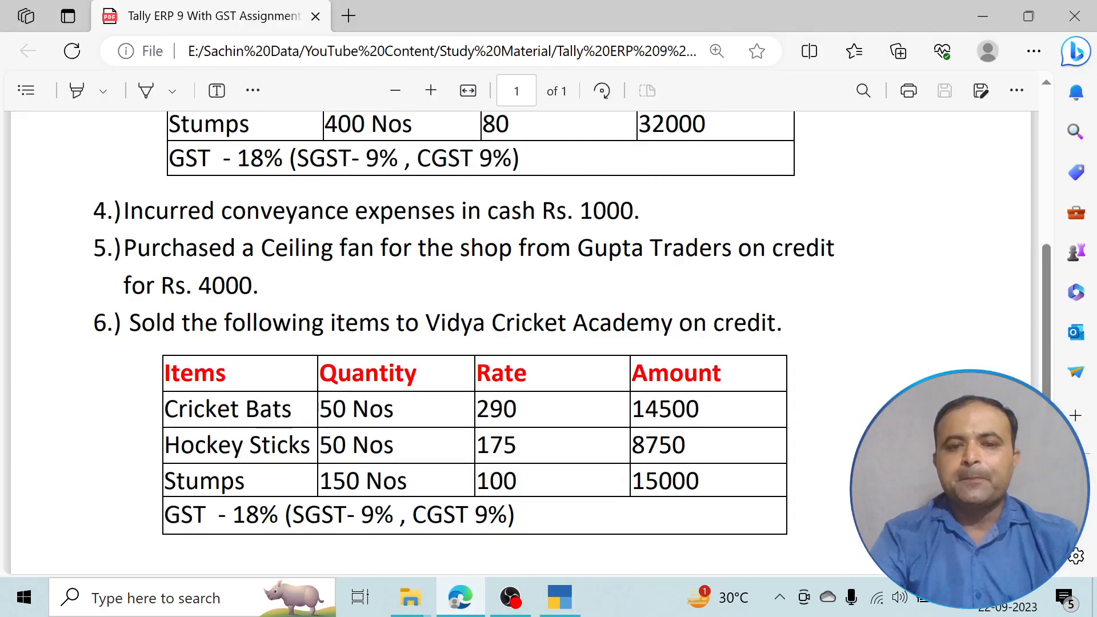
scroll(521, 343, up, 5)
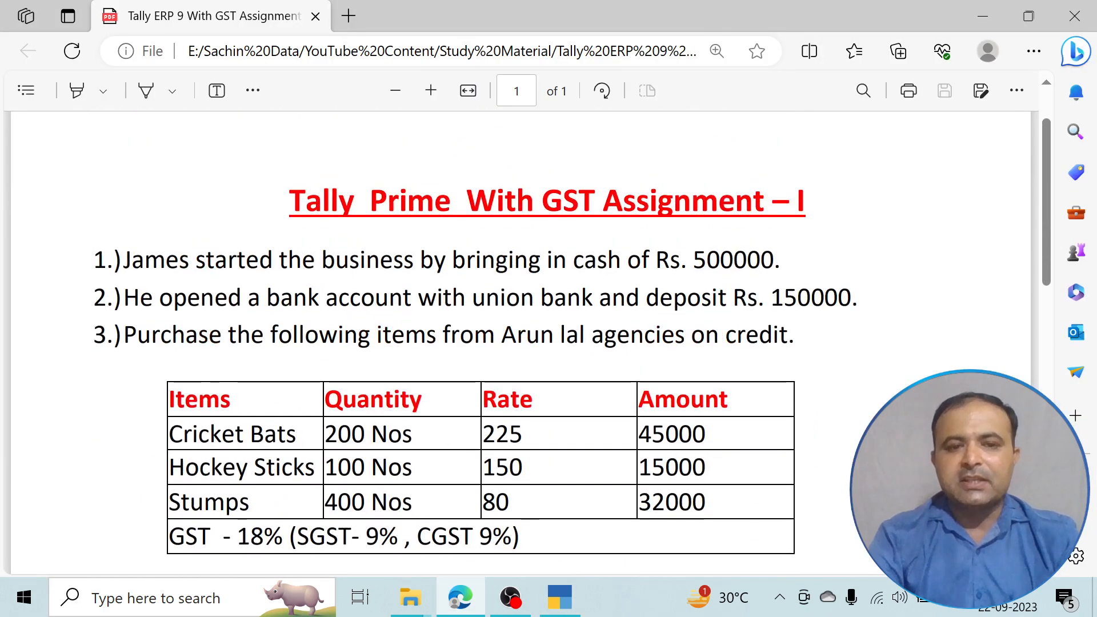
key(ctrl+plus)
key(ctrl+minus)
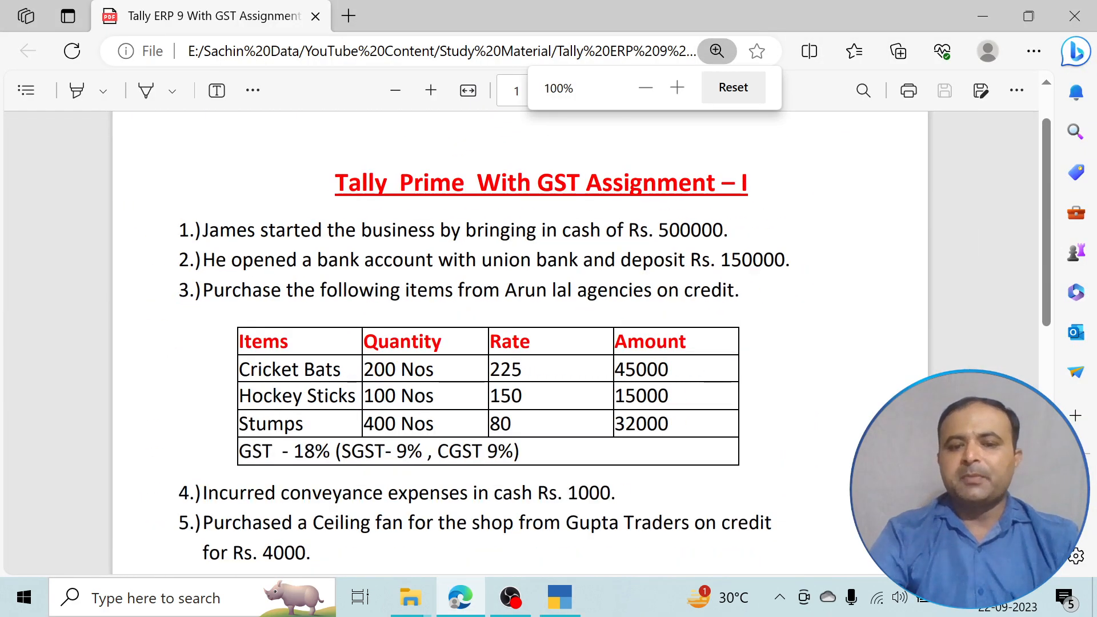
scroll(520, 343, down, 3)
scroll(520, 342, up, 2)
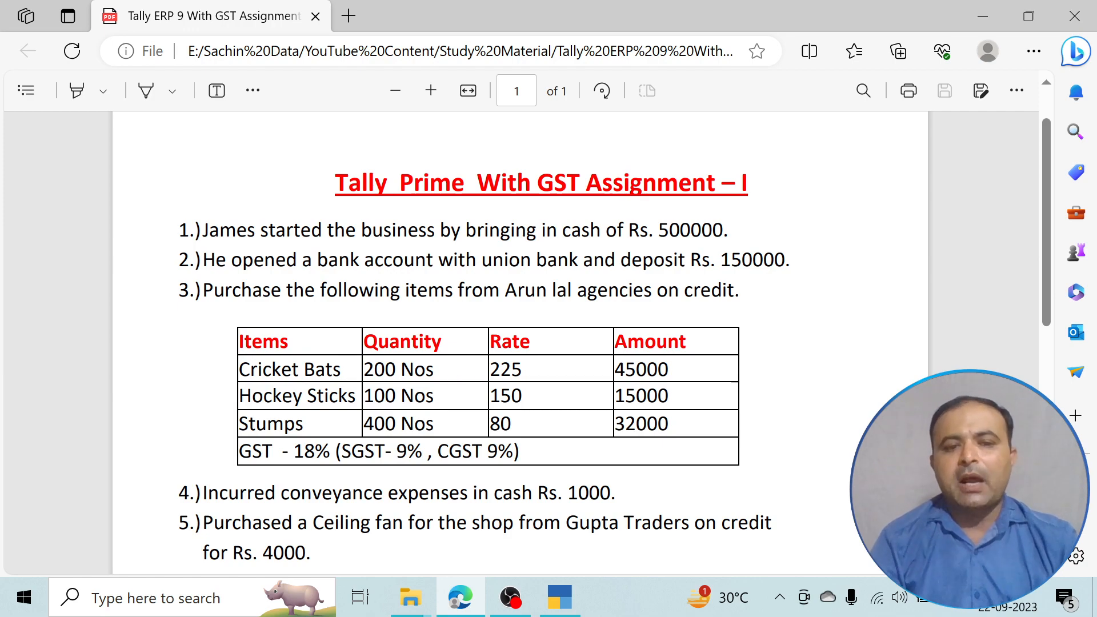
scroll(486, 343, down, 4)
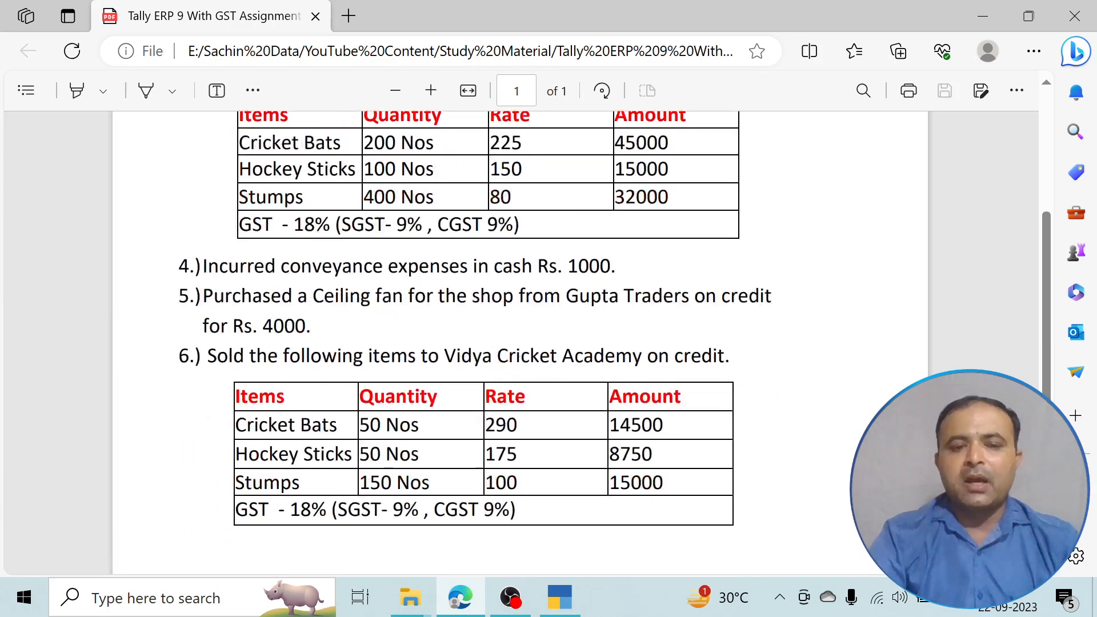
scroll(486, 343, up, 4)
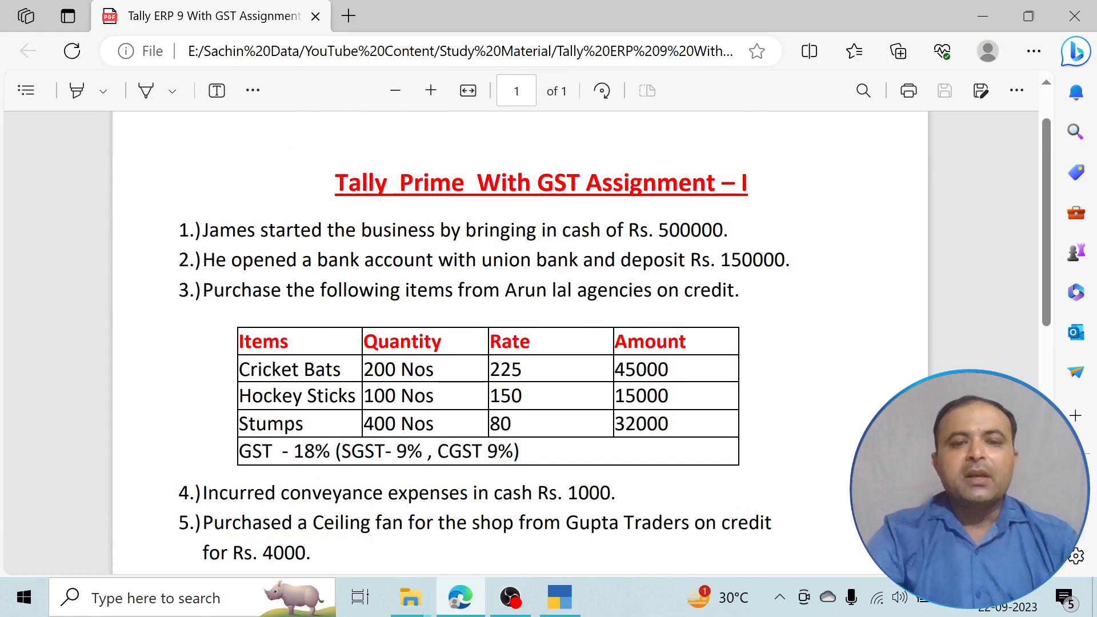
scroll(520, 343, down, 4)
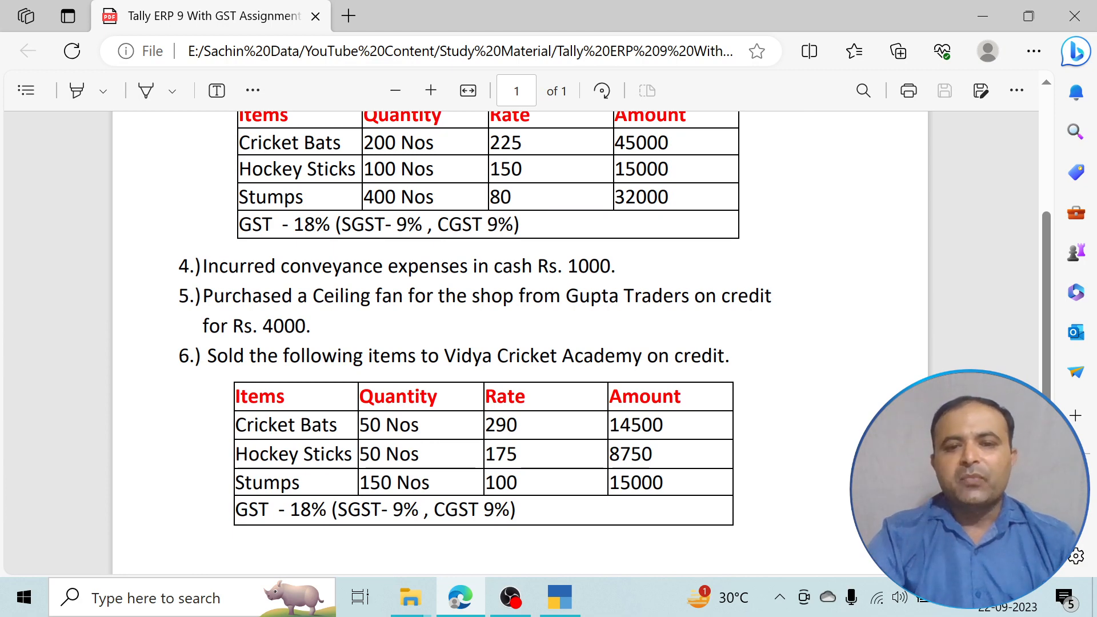
scroll(521, 343, up, 4)
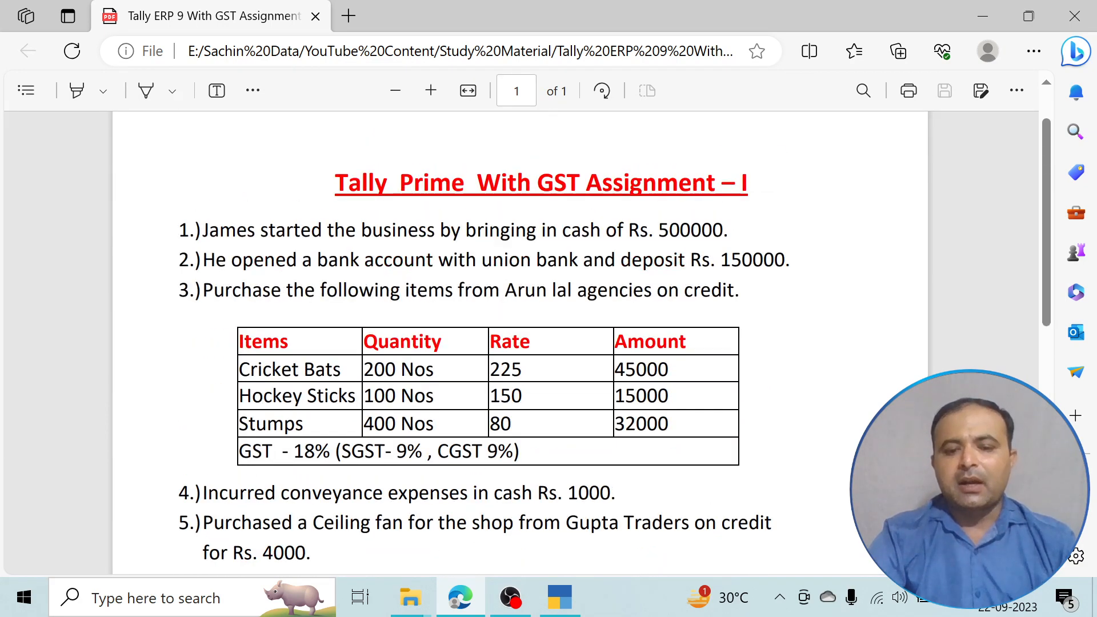
click(560, 597)
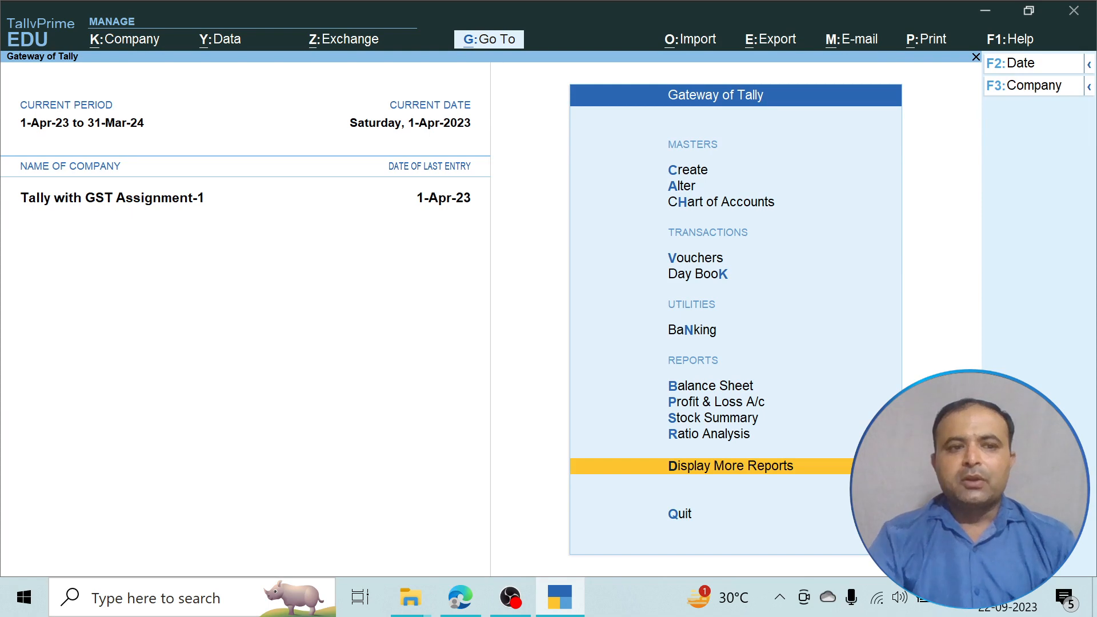